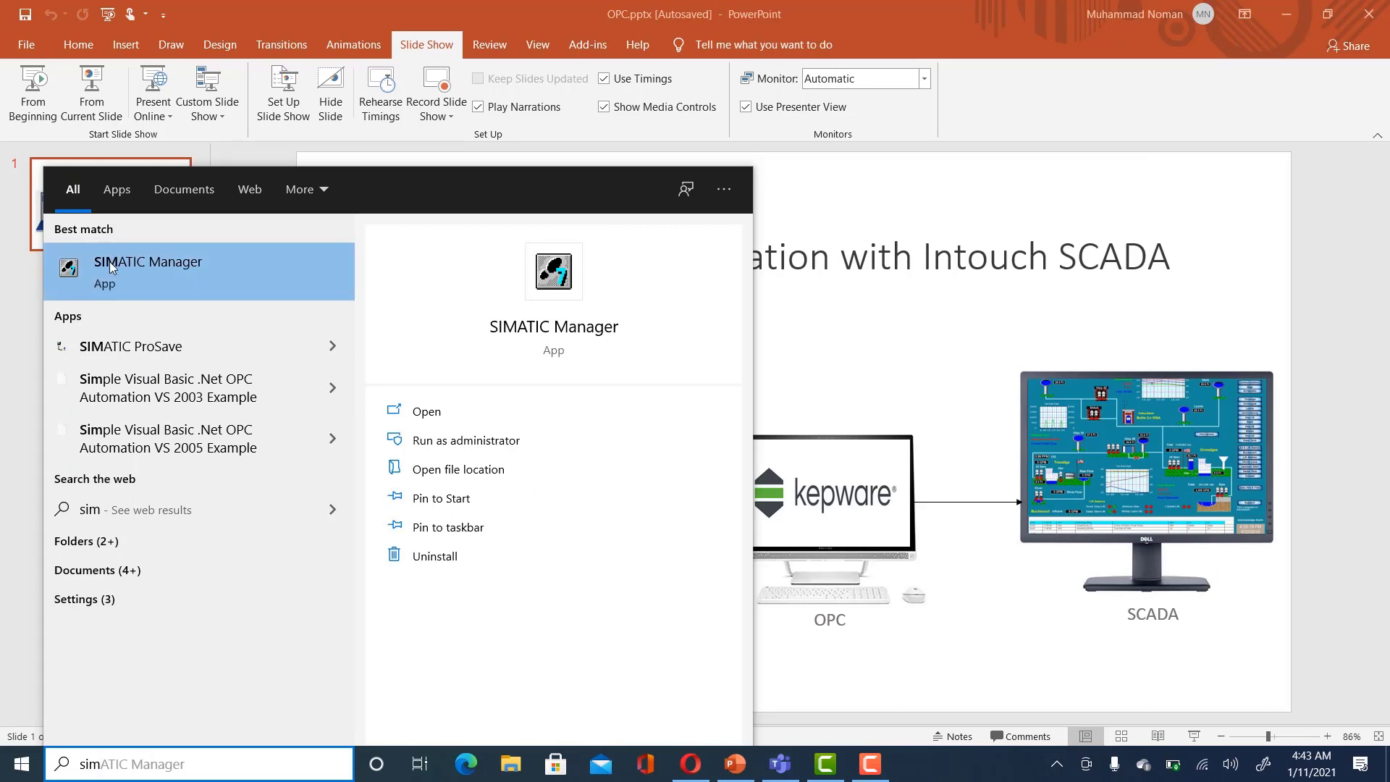
# Step: Start SIMATIC Manager and advance the New Project wizard to the CPU selection
pyautogui.click(112, 267)
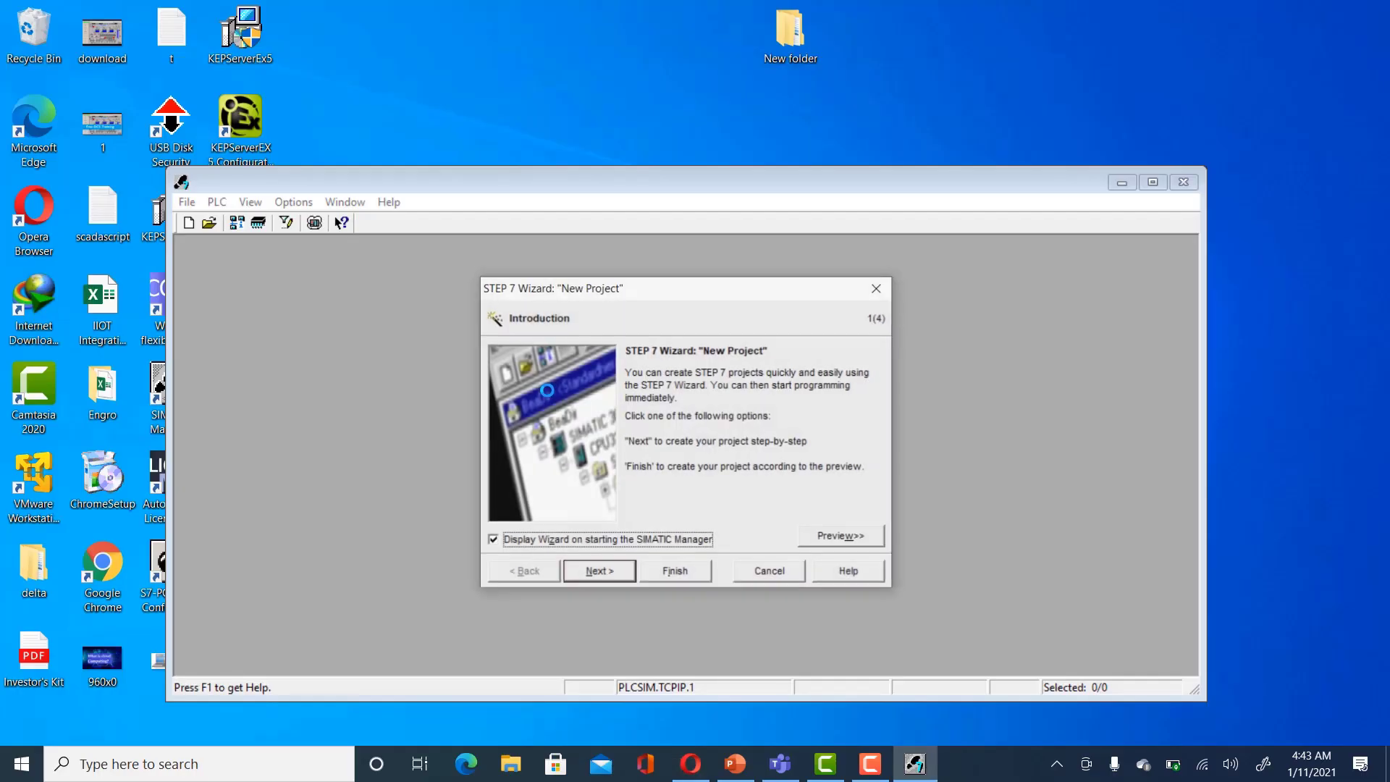
pyautogui.click(610, 577)
pyautogui.click(610, 577)
pyautogui.click(557, 579)
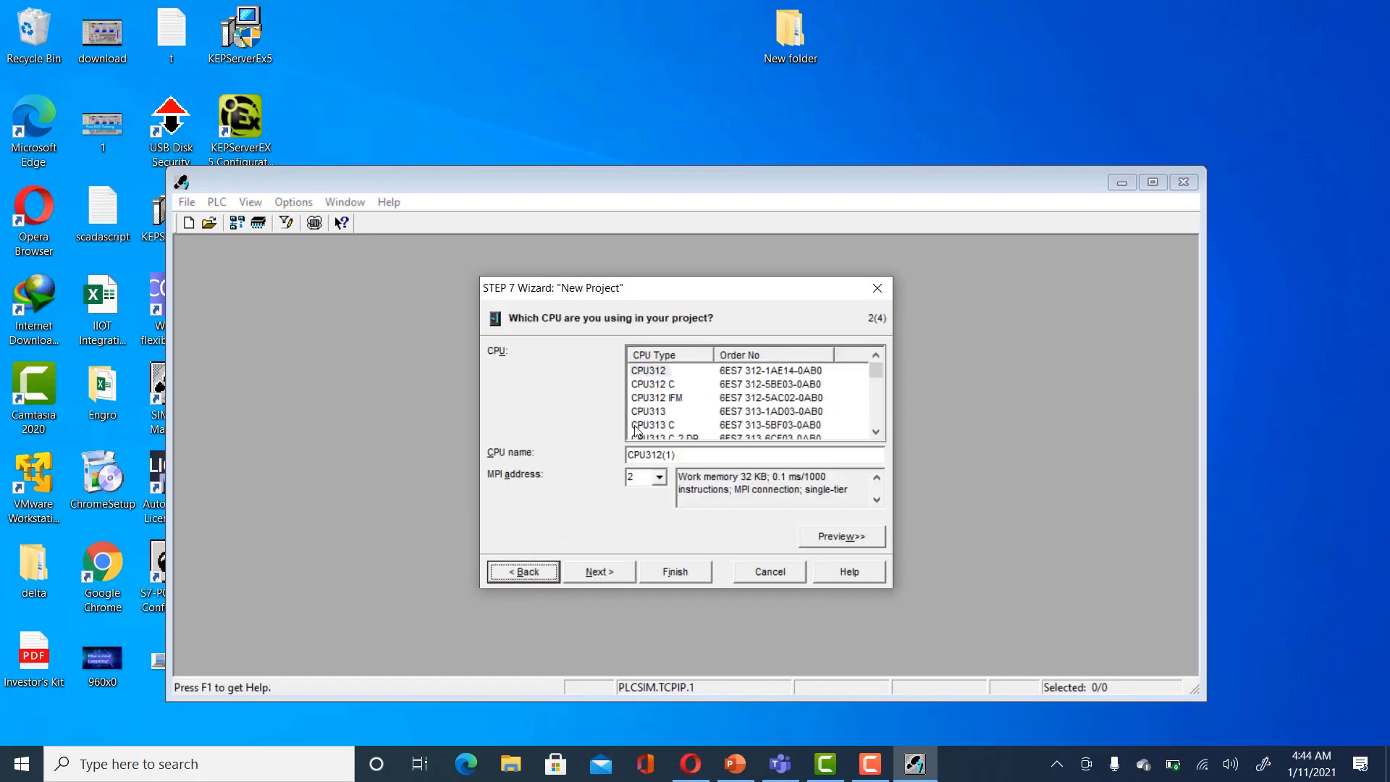
# Step: Choose CPU315-2 PN/DP as the CPU for the new project and continue to the block selection
pyautogui.click(876, 432)
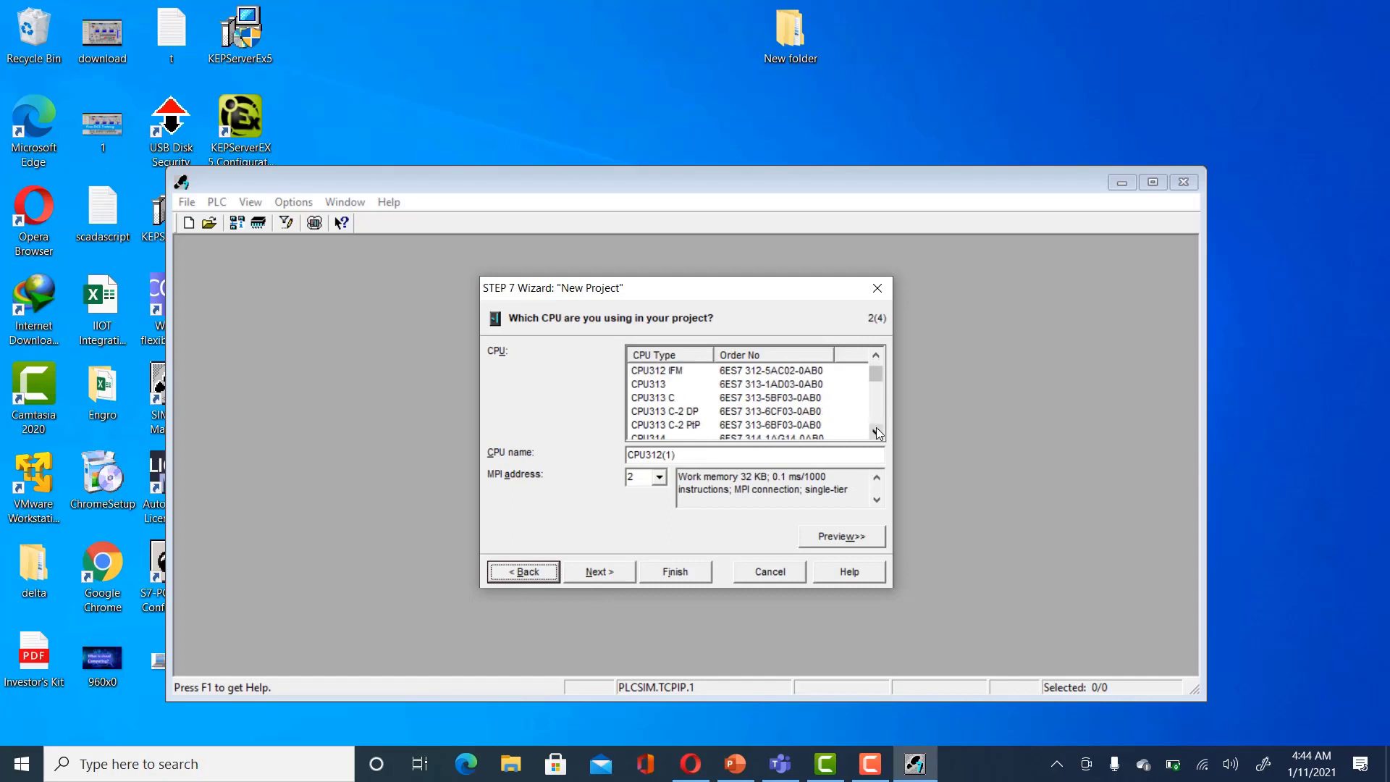
pyautogui.click(876, 432)
pyautogui.click(876, 432)
pyautogui.click(876, 432)
pyautogui.click(876, 432)
pyautogui.click(673, 411)
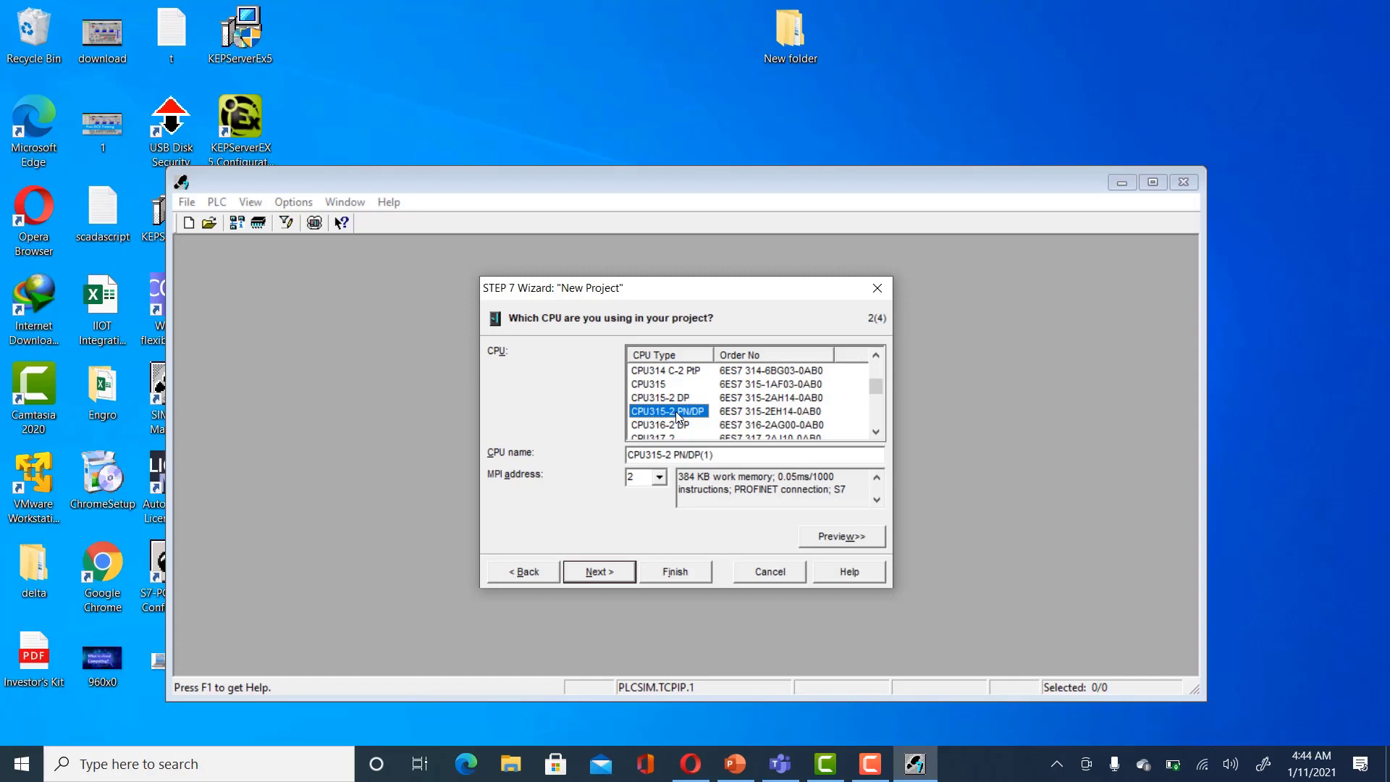
pyautogui.click(606, 580)
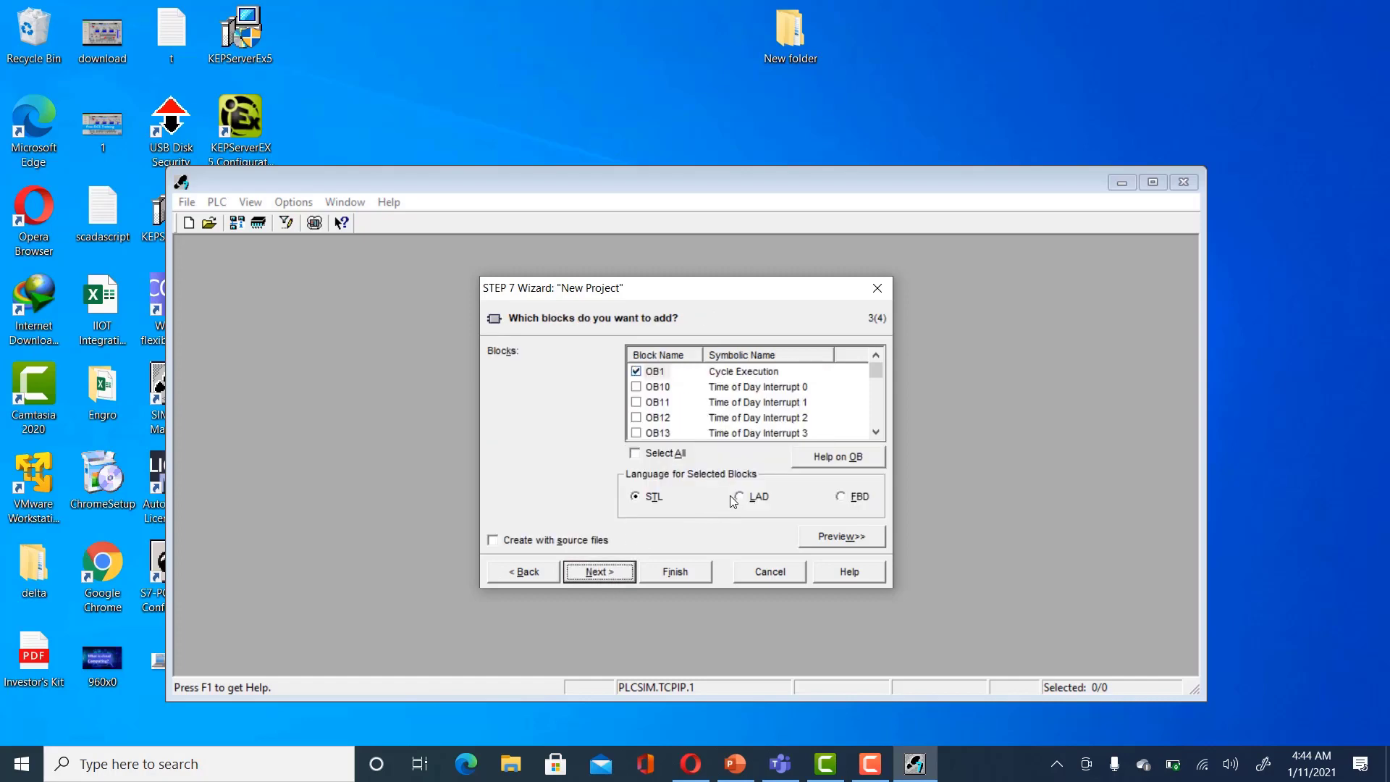
# Step: Set the language for the selected blocks to LAD and create the project under the name OPC
pyautogui.click(739, 497)
pyautogui.click(599, 579)
pyautogui.doubleClick(692, 352)
pyautogui.click(692, 352)
pyautogui.doubleClick(692, 353)
pyautogui.write('OPC')
pyautogui.press('Return')
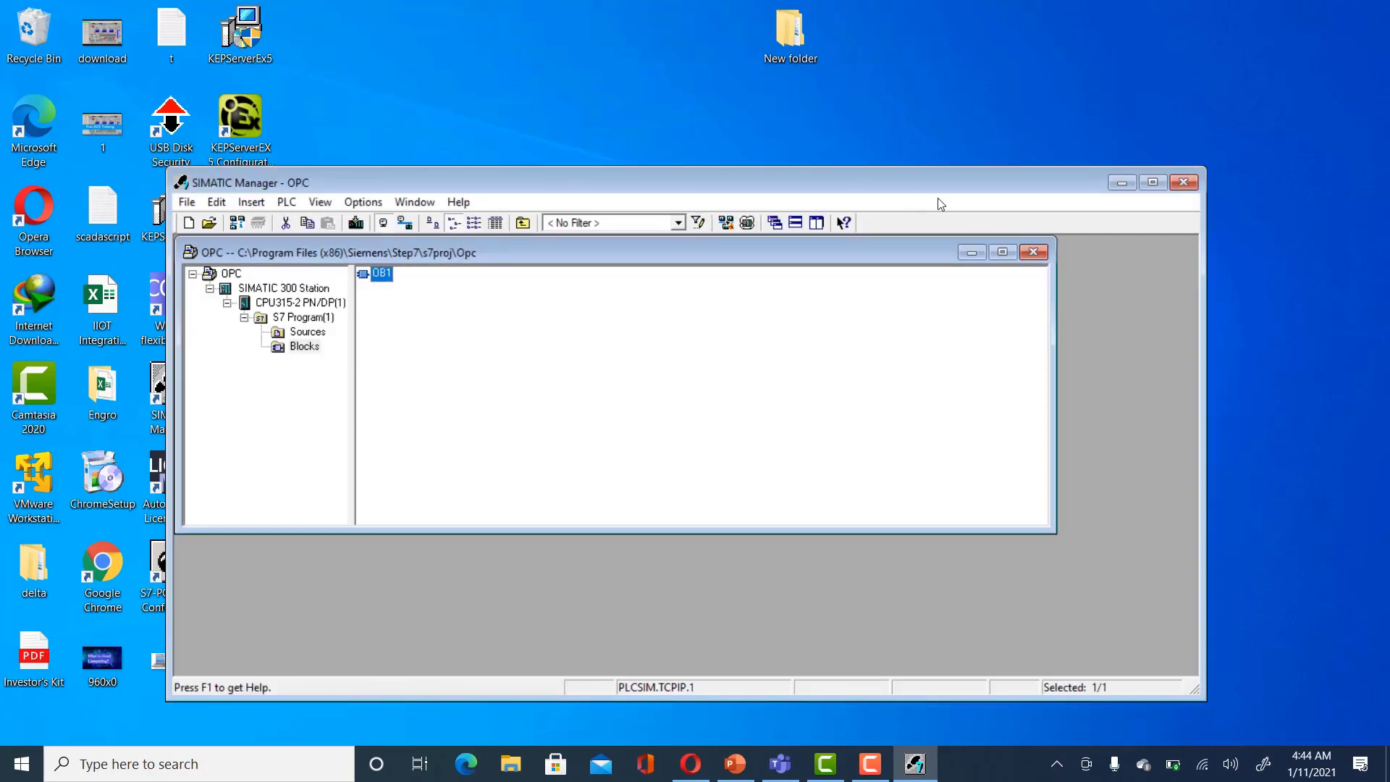
# Step: Open block OB1 and add a normally open contact addressed I0.0 to Network 1
pyautogui.click(1163, 185)
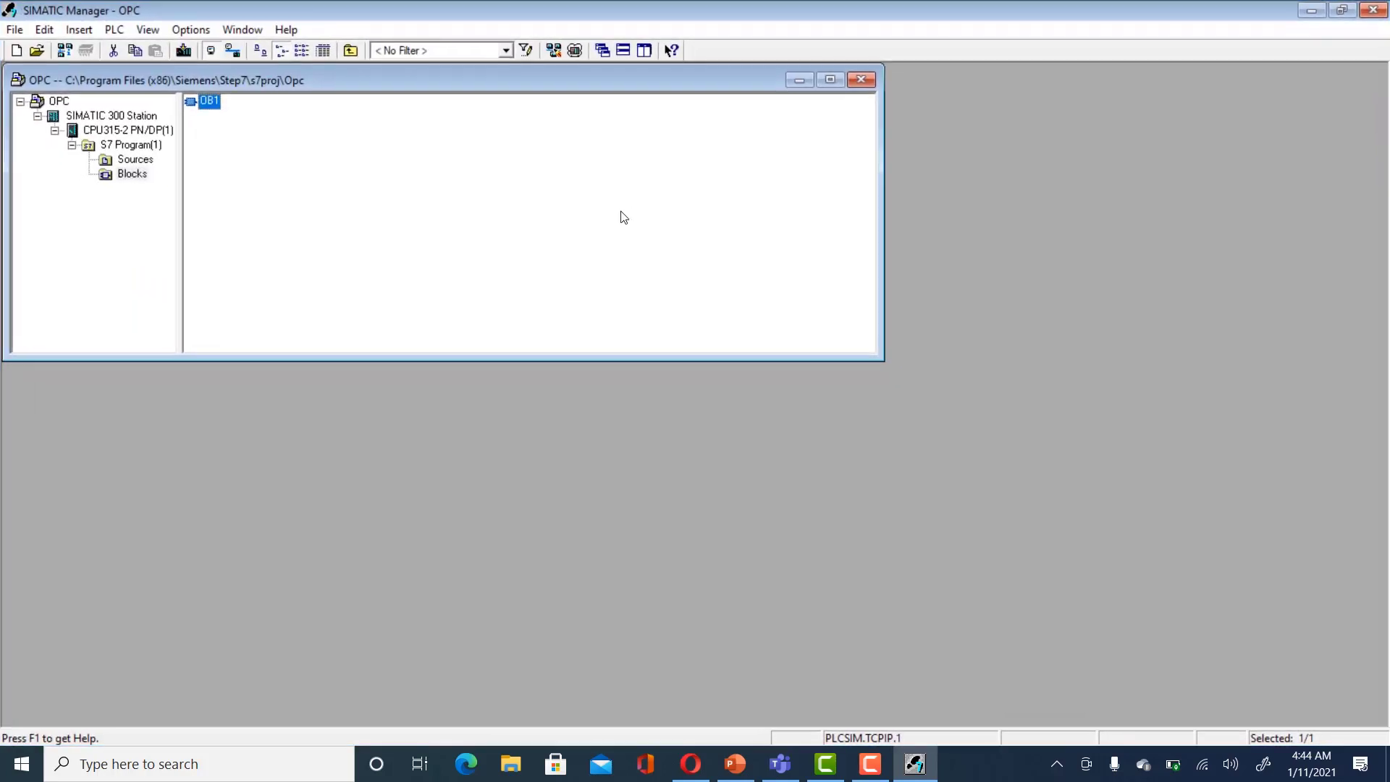
pyautogui.doubleClick(208, 107)
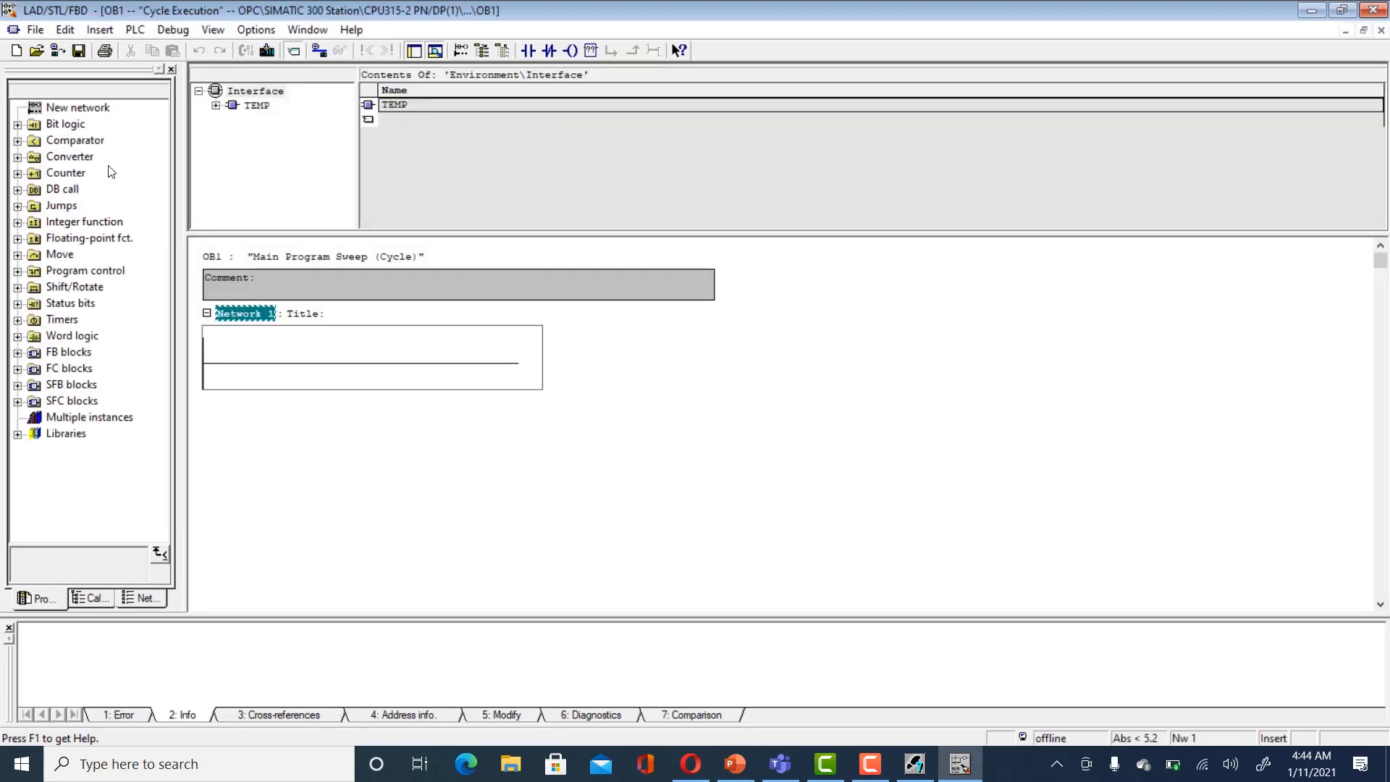
pyautogui.click(17, 125)
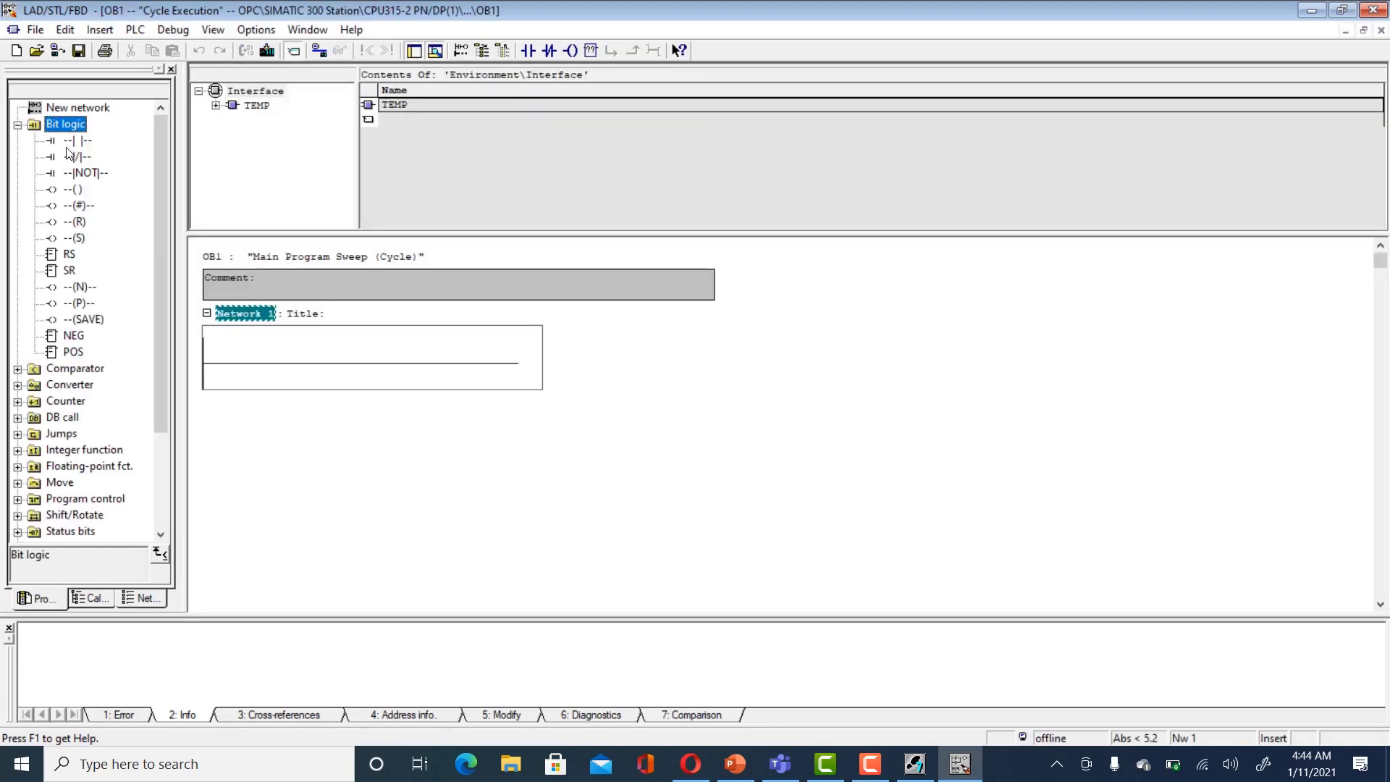
pyautogui.click(264, 364)
pyautogui.doubleClick(78, 141)
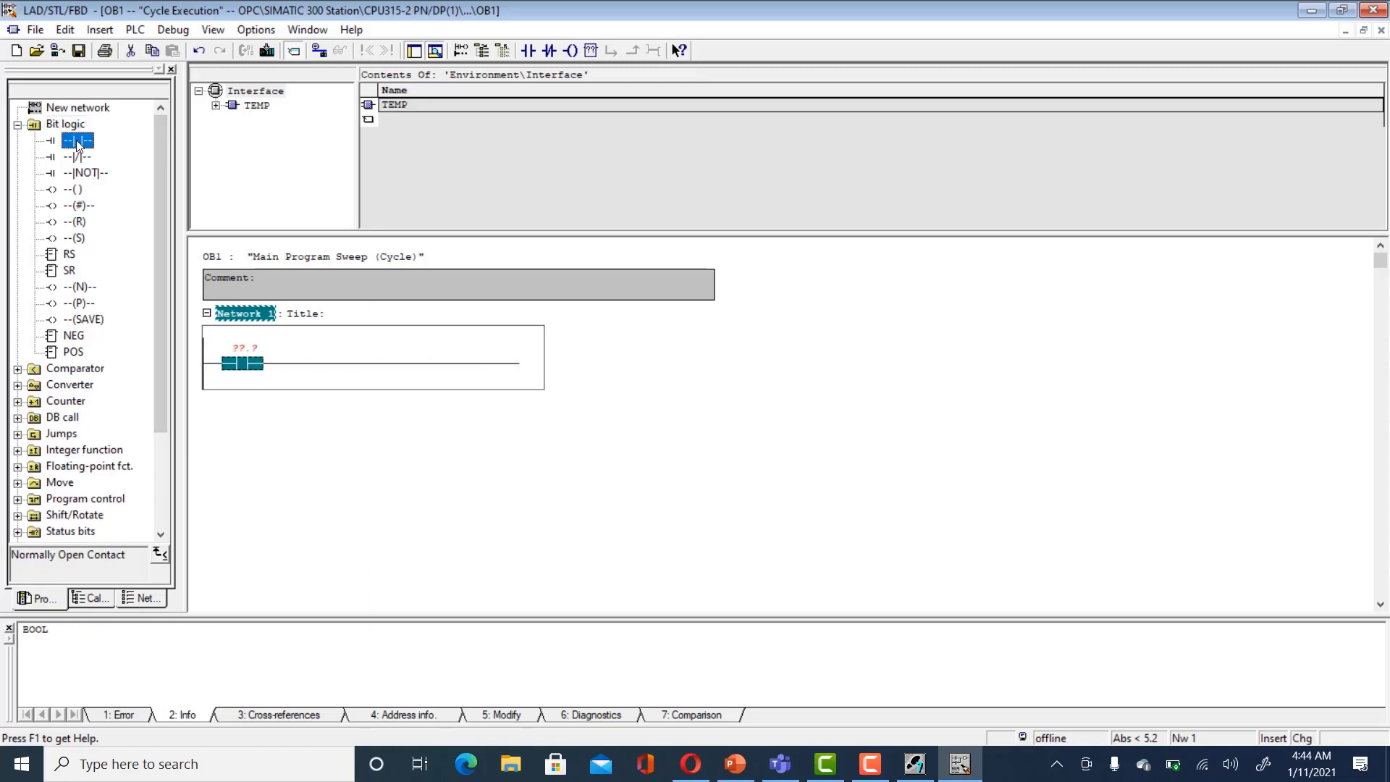
pyautogui.click(254, 342)
pyautogui.write('i0.0')
pyautogui.press('Return')
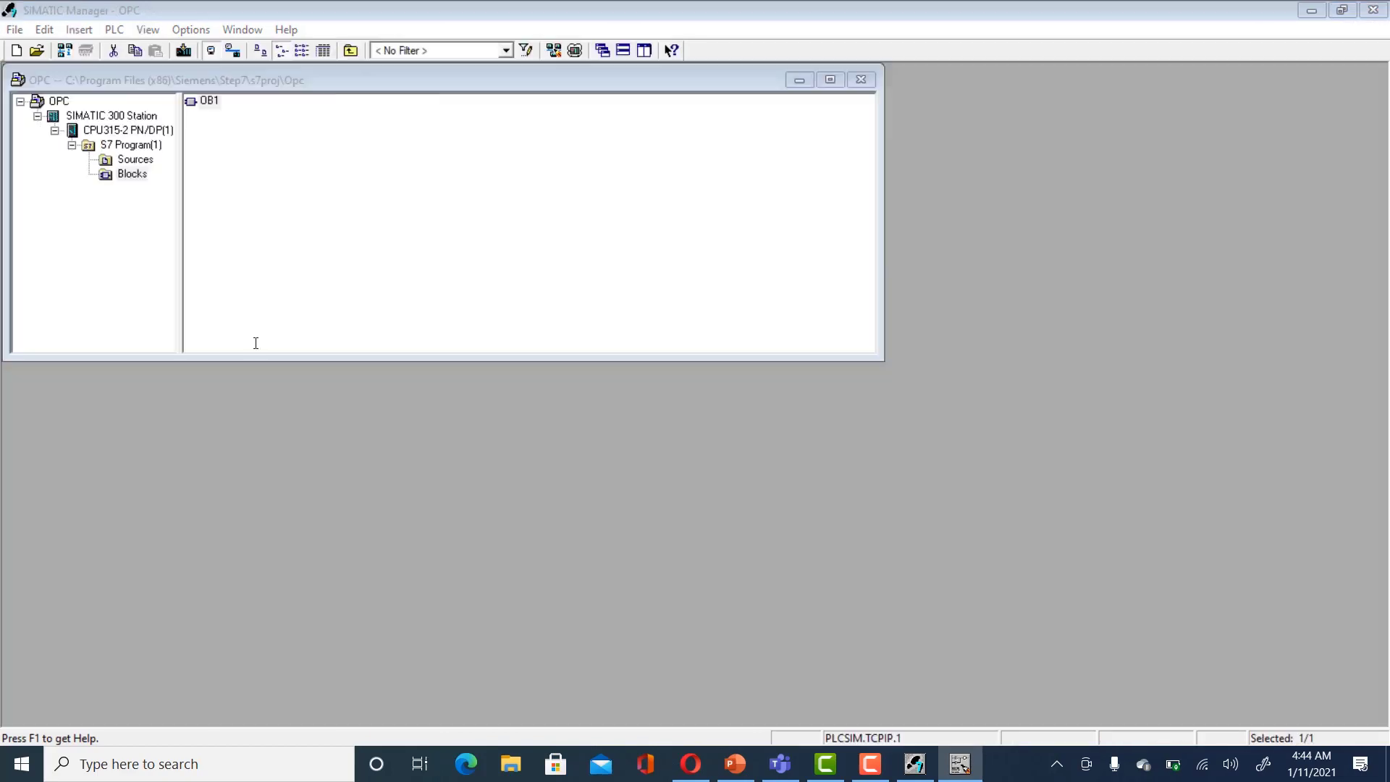
# Step: Add an output coil addressed M0.0 after the I0.0 contact in Network 1
pyautogui.click(405, 367)
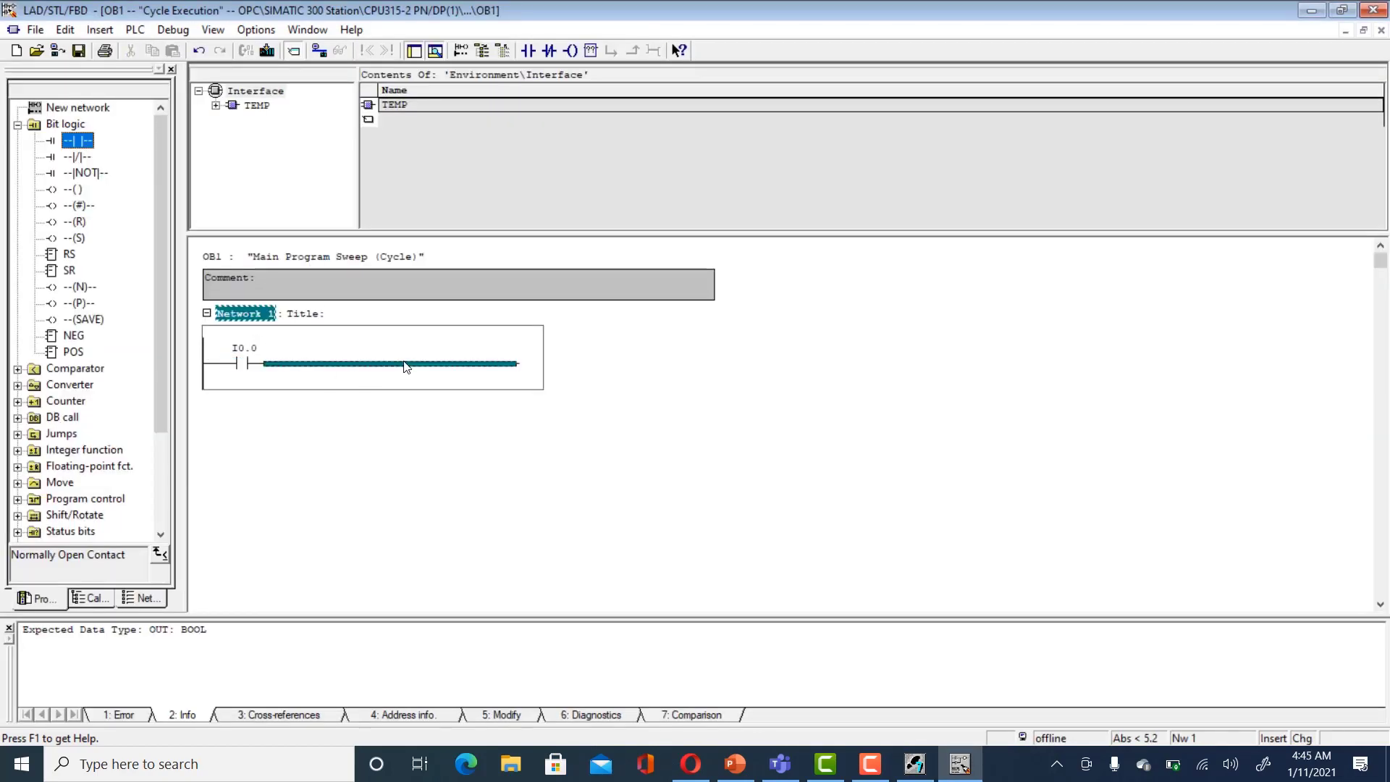
pyautogui.doubleClick(77, 193)
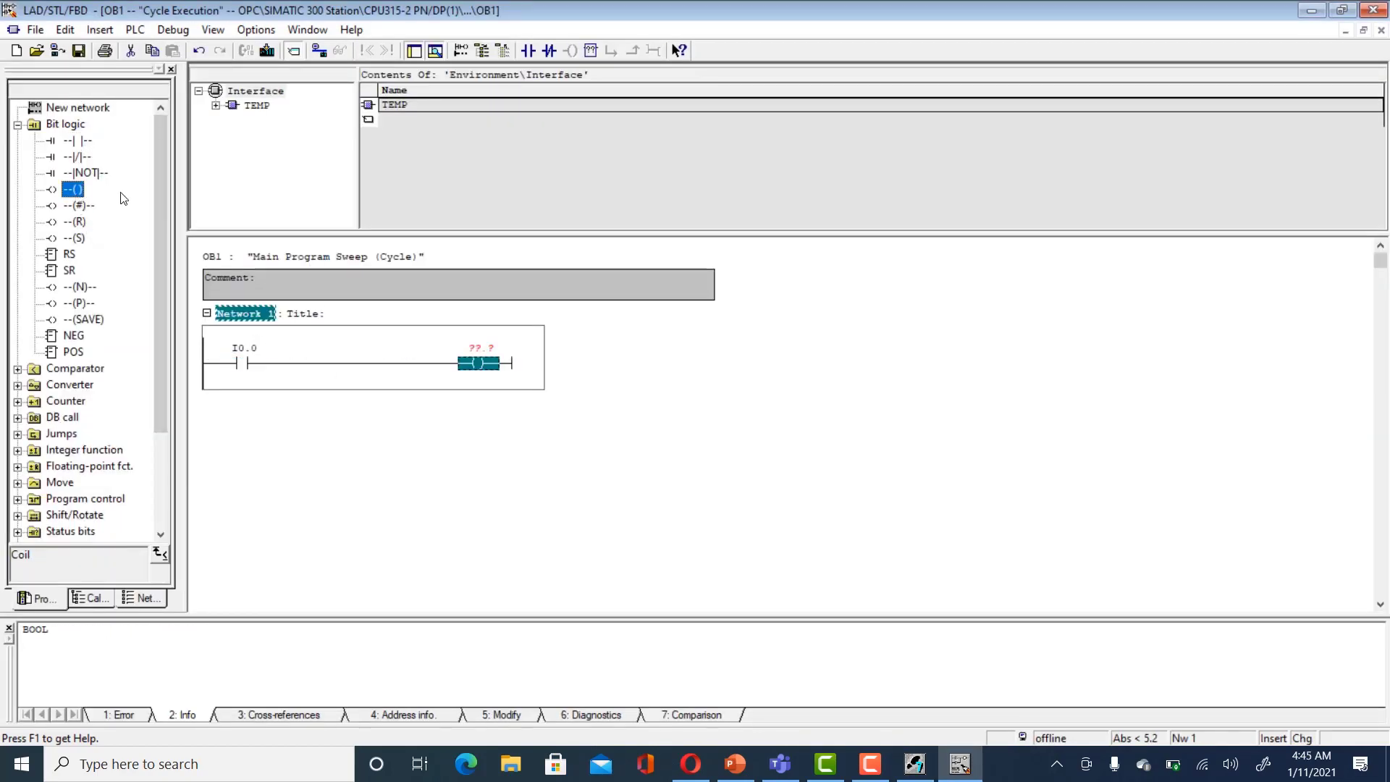
pyautogui.click(489, 351)
pyautogui.write('M')
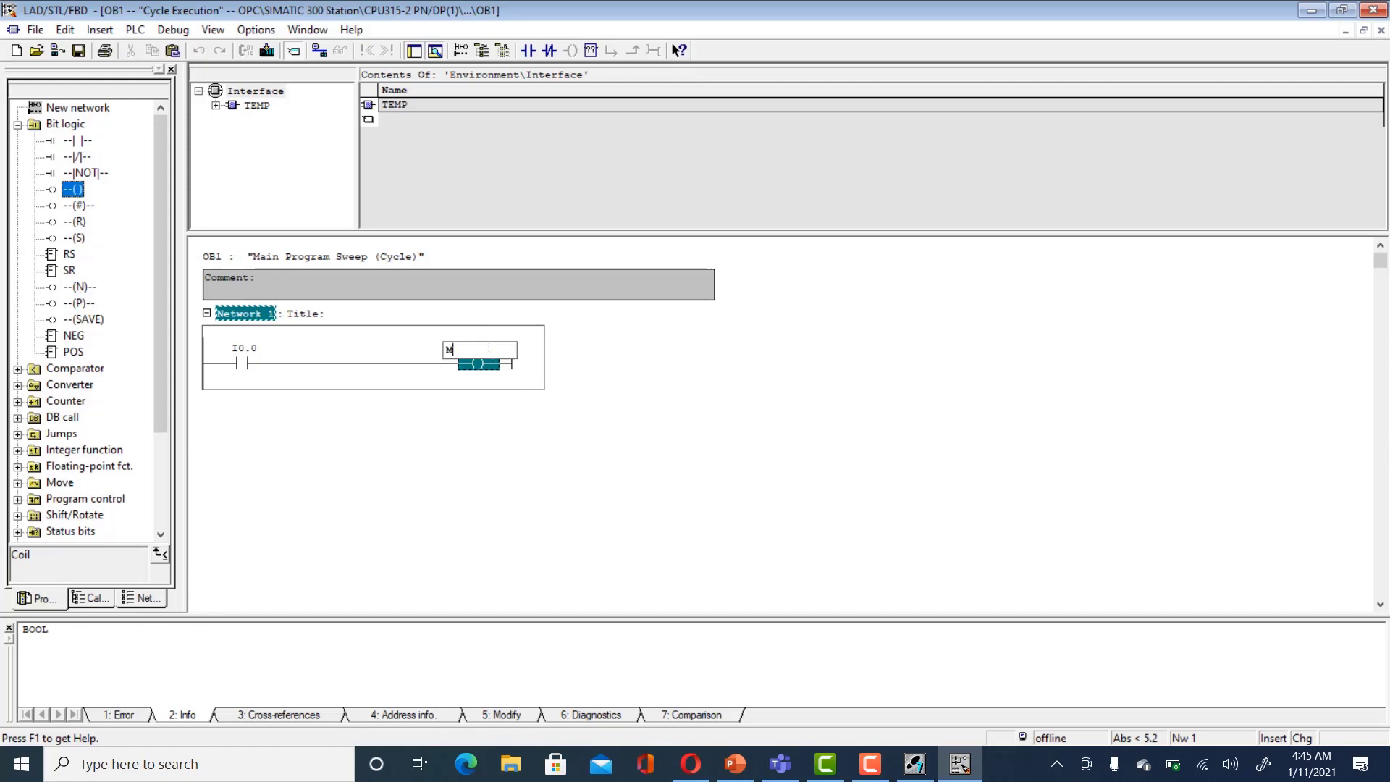
pyautogui.write('0')
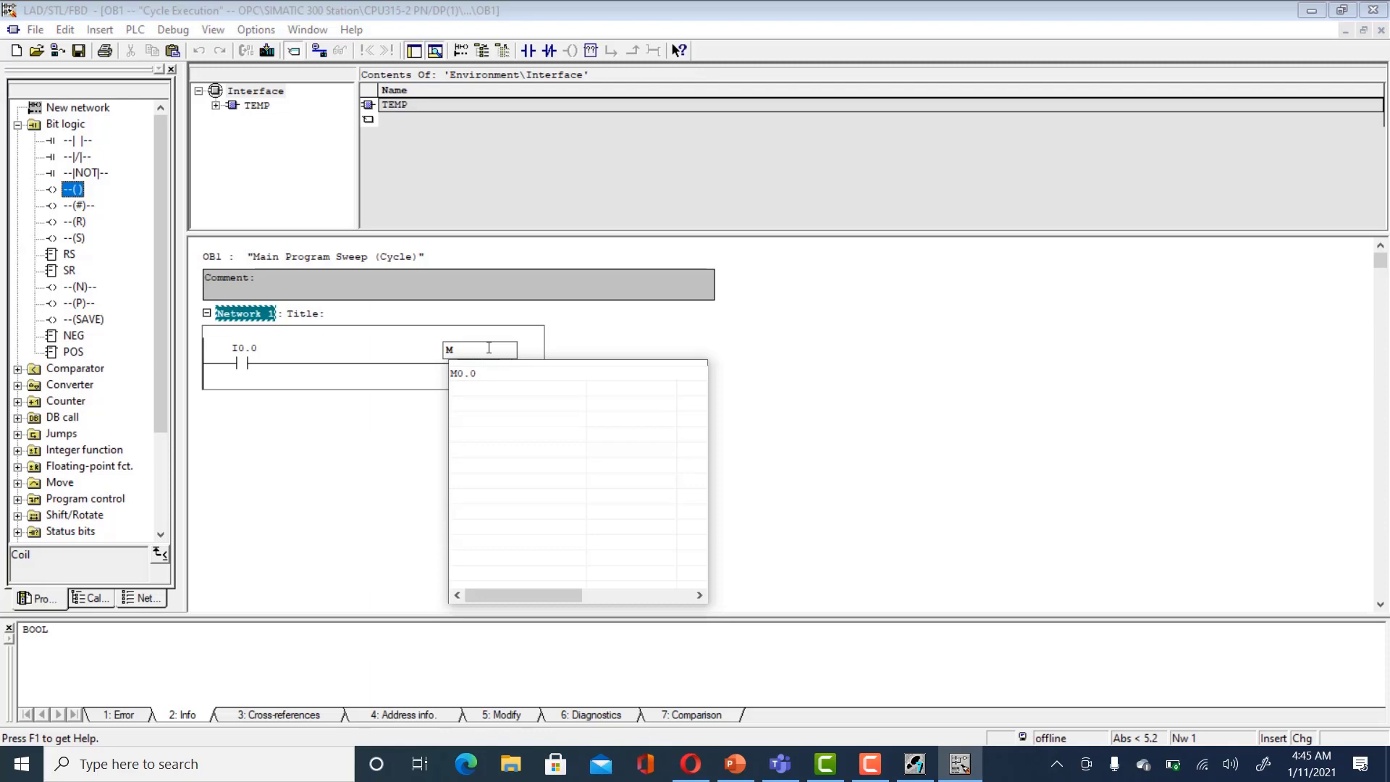
pyautogui.hotkey('alt', 'Tab')
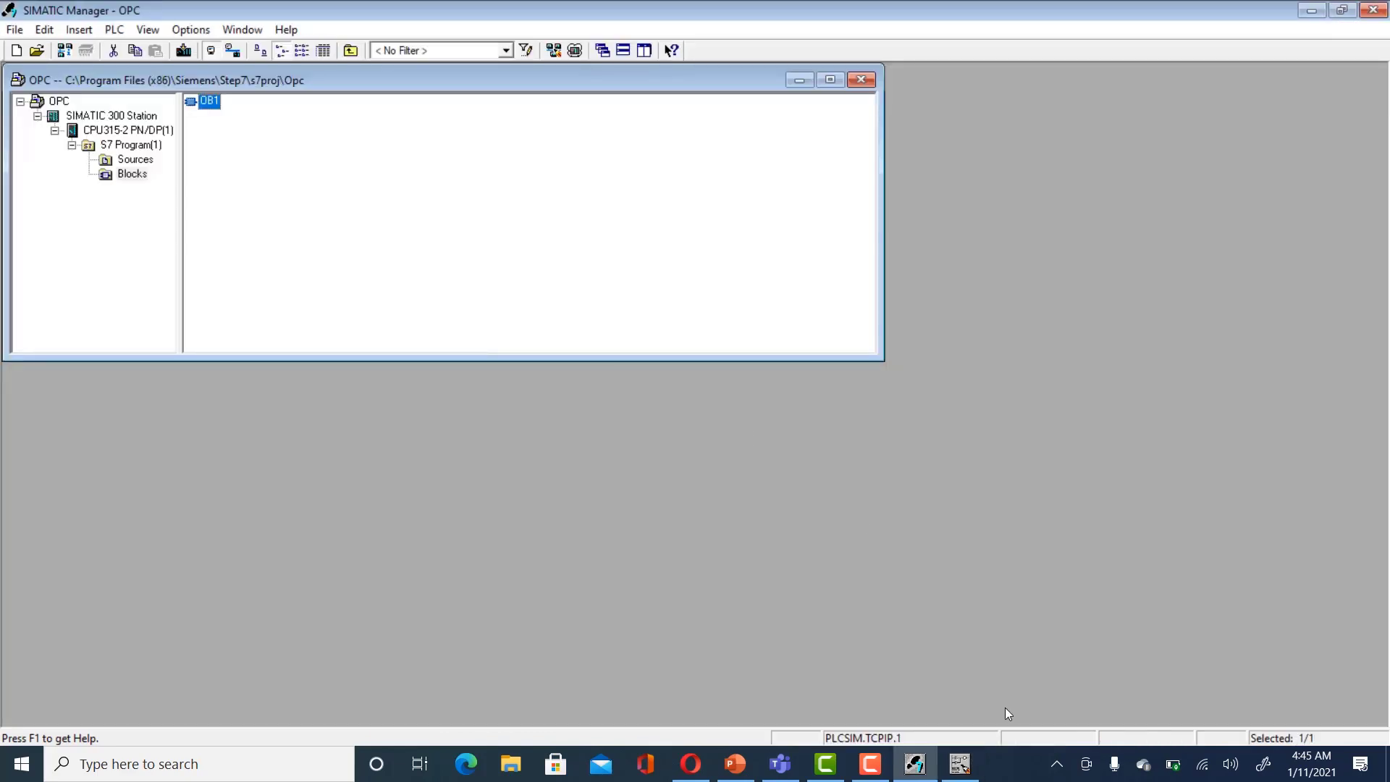
pyautogui.click(914, 763)
# Step: Insert a second network below Network 1 and place a MOVE block on its rung
pyautogui.rightClick(356, 466)
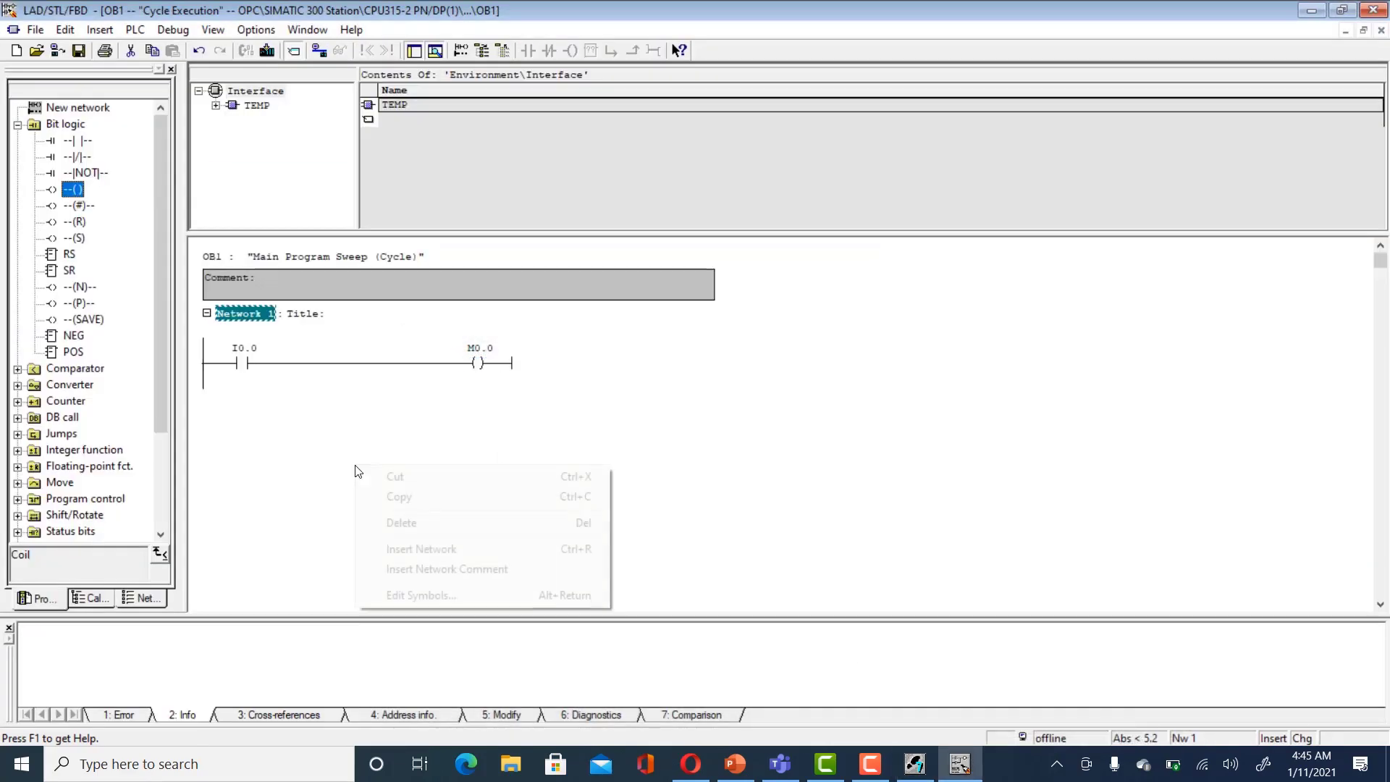
pyautogui.click(443, 550)
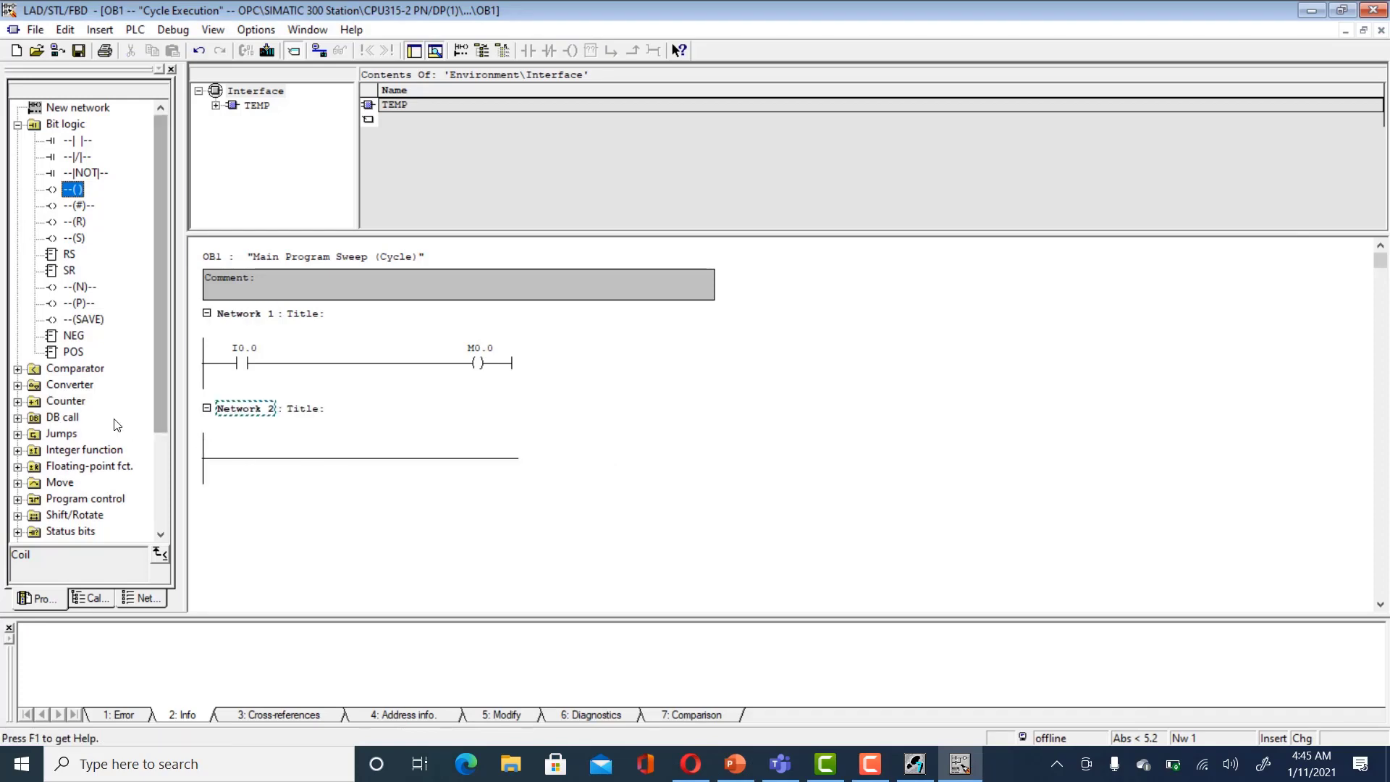
pyautogui.doubleClick(28, 483)
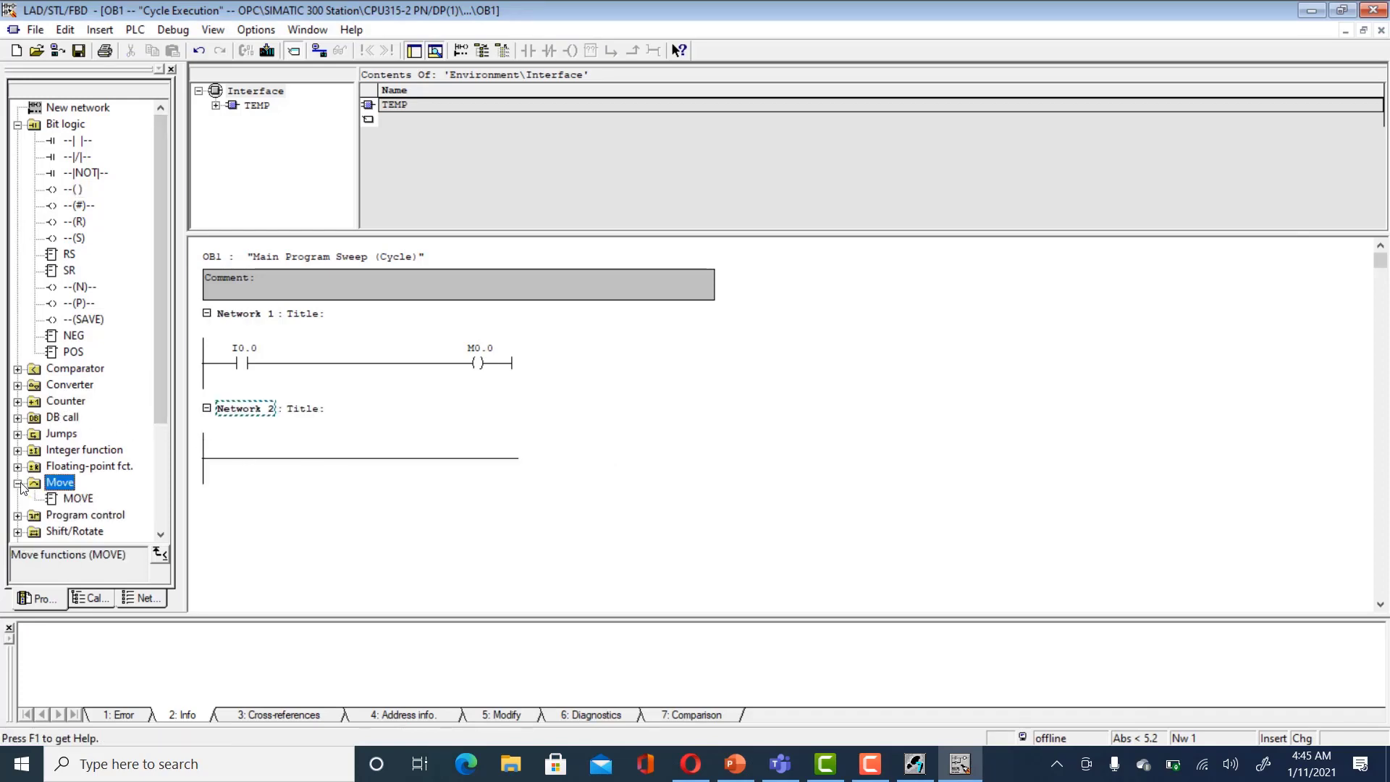
pyautogui.click(73, 500)
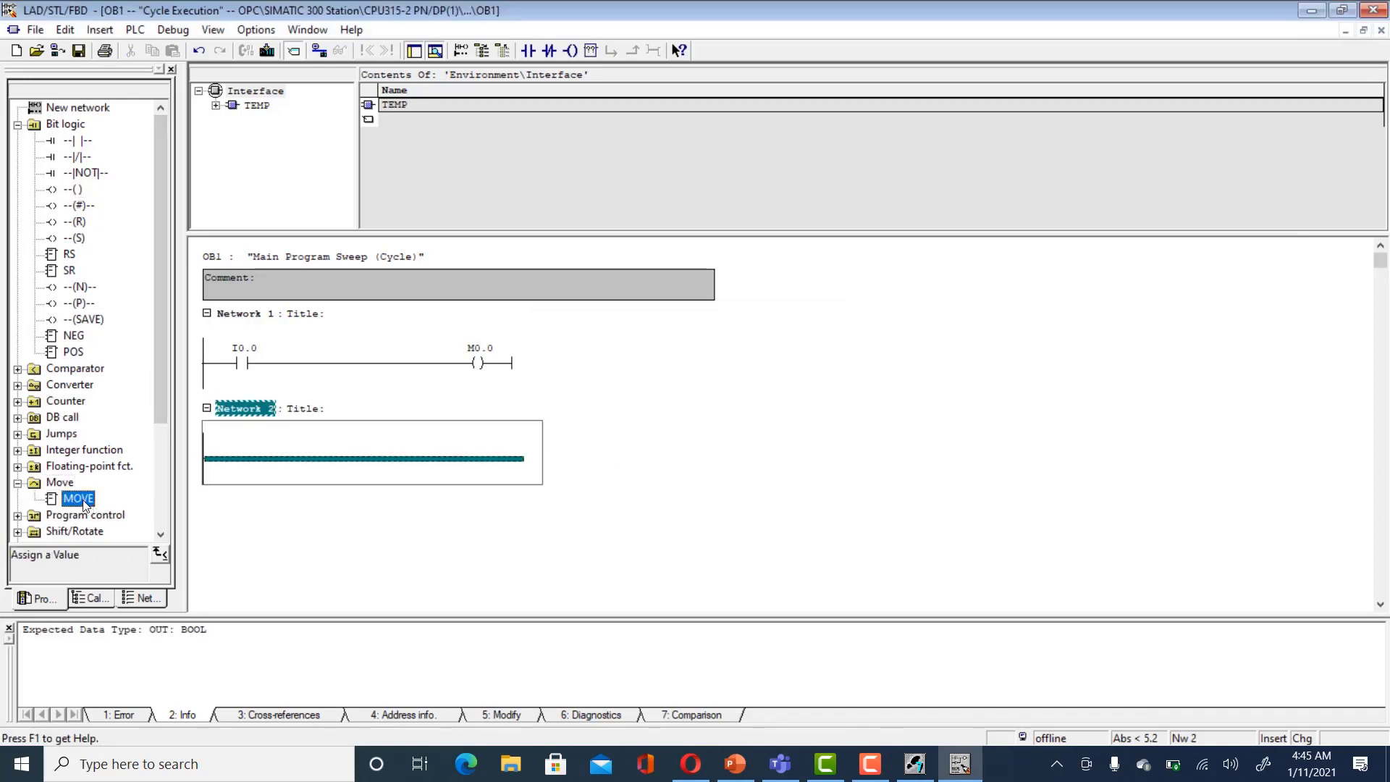
pyautogui.moveTo(73, 501); pyautogui.dragTo(316, 487)
# Step: Assign IW2 to the MOVE block's IN and MW2 to its OUT
pyautogui.click(279, 483)
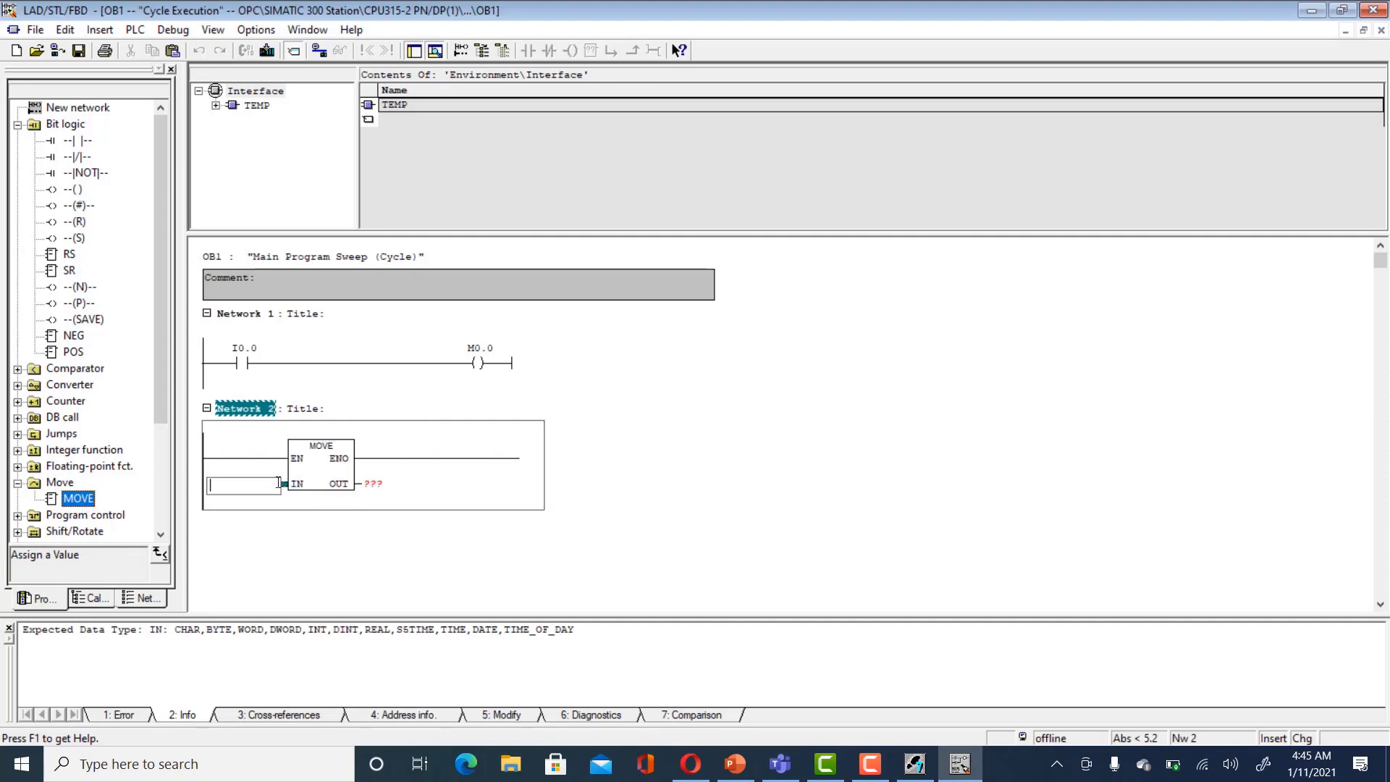
pyautogui.write('Iw2')
pyautogui.press('Return')
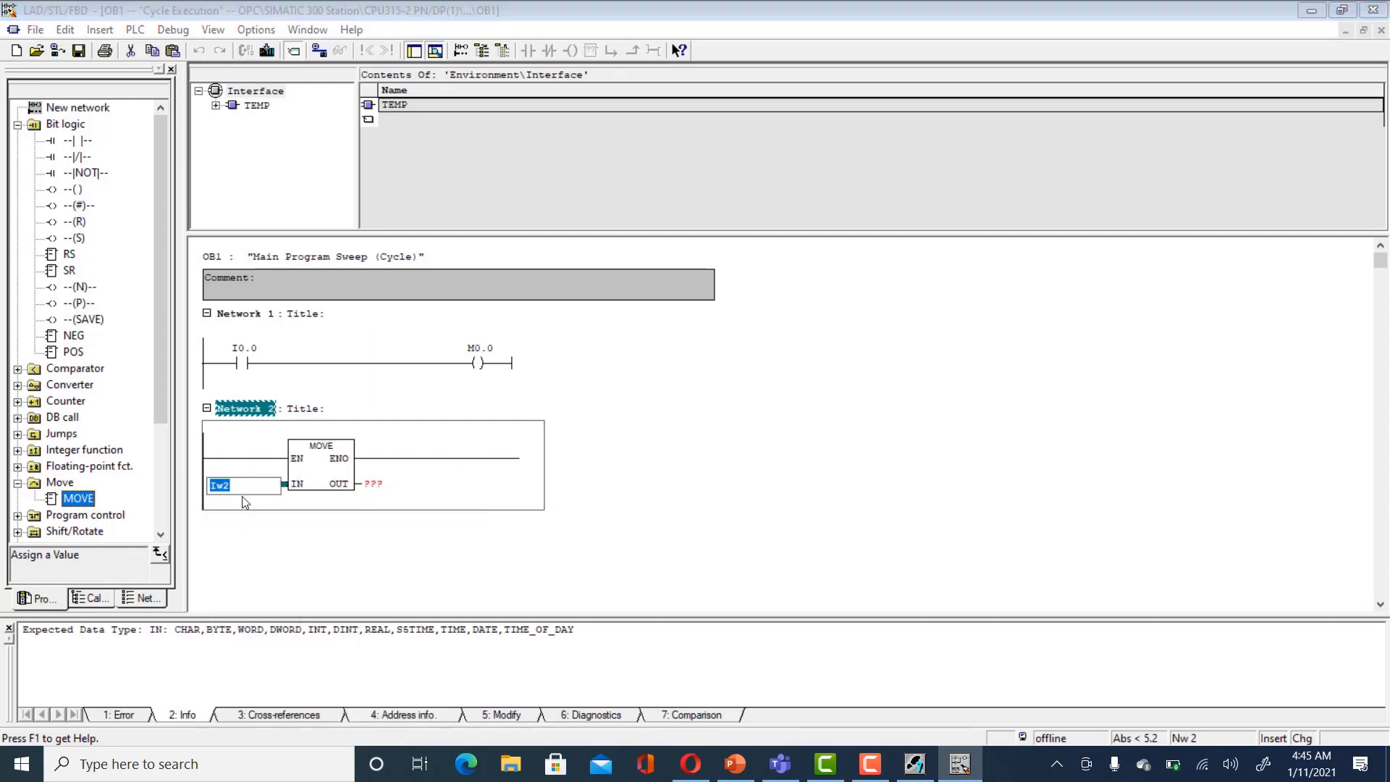
pyautogui.click(375, 485)
pyautogui.write('Mw2')
pyautogui.press('Return')
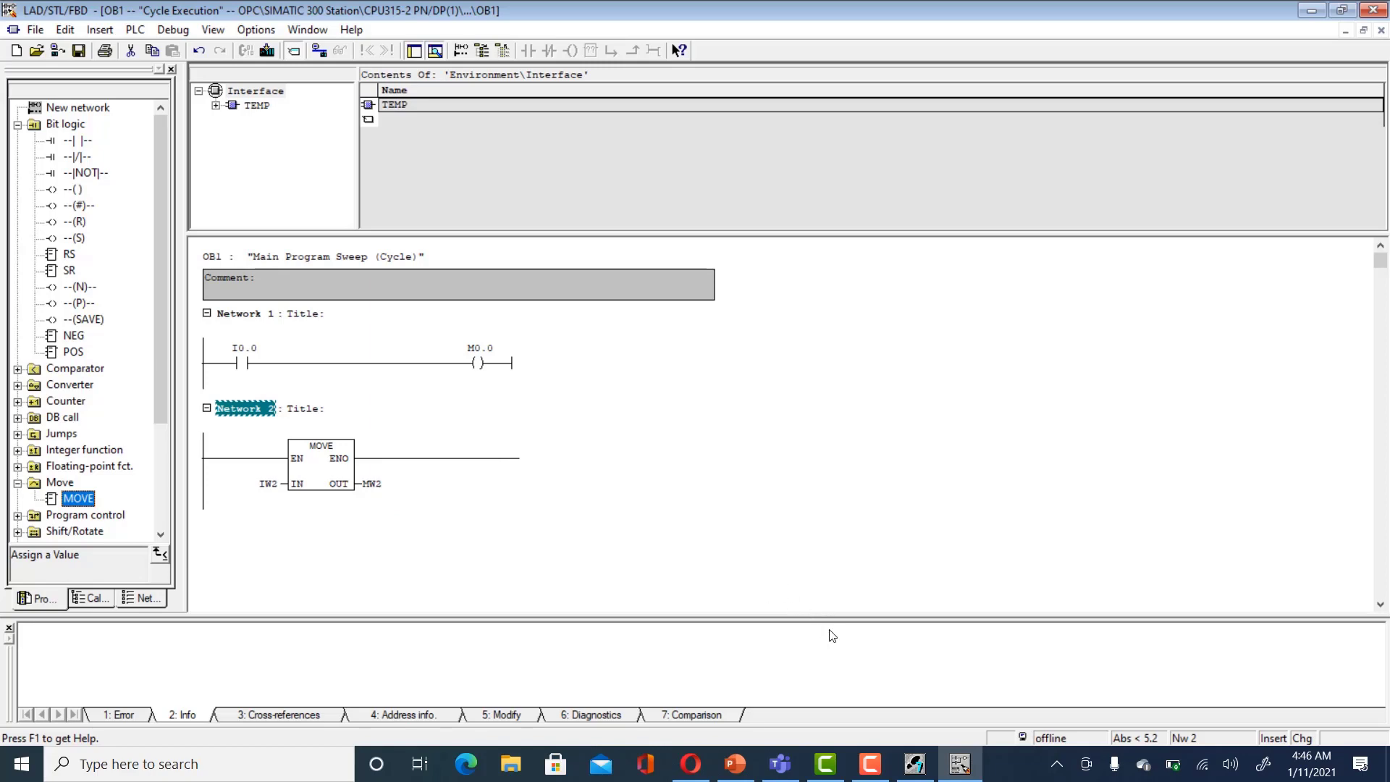
# Step: Start the S7-PLCSIM simulator from SIMATIC Manager and download OB1 to it
pyautogui.click(911, 760)
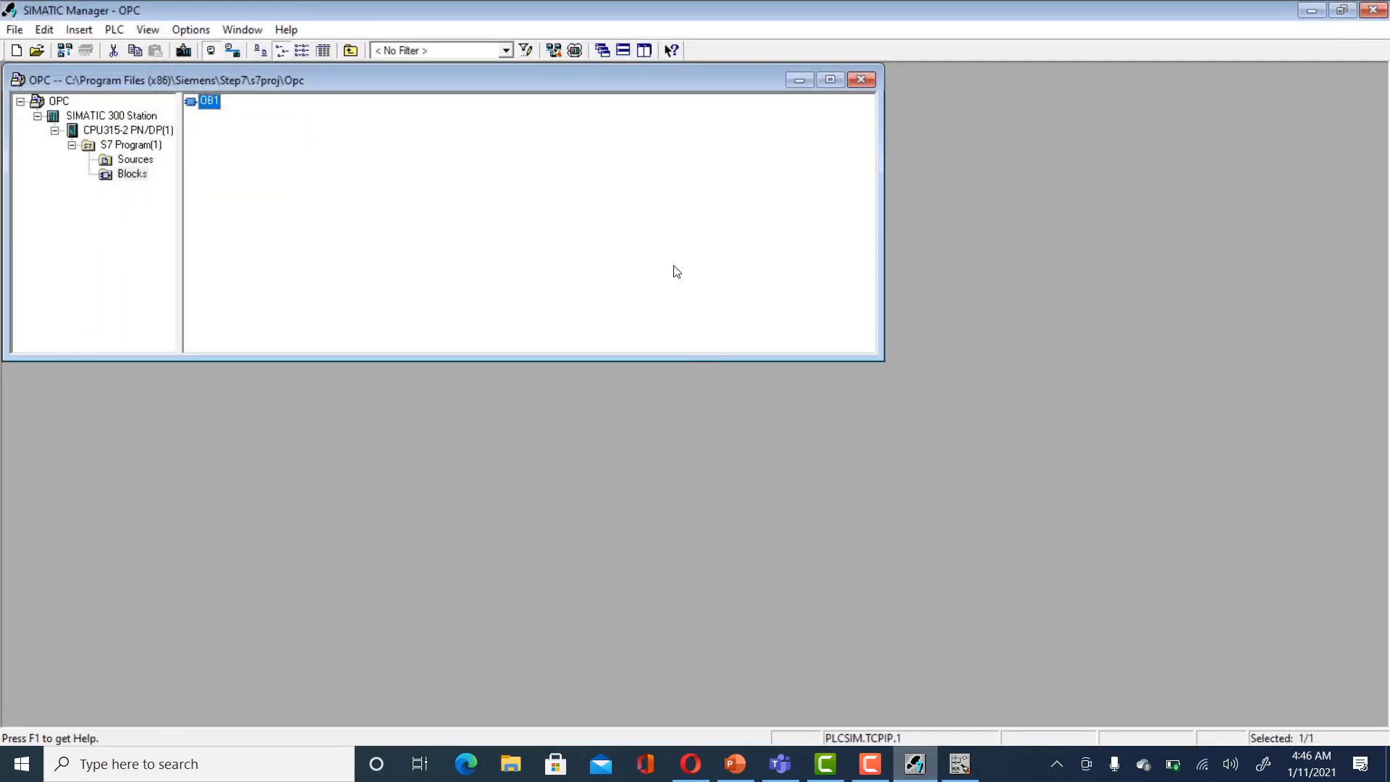
pyautogui.click(575, 53)
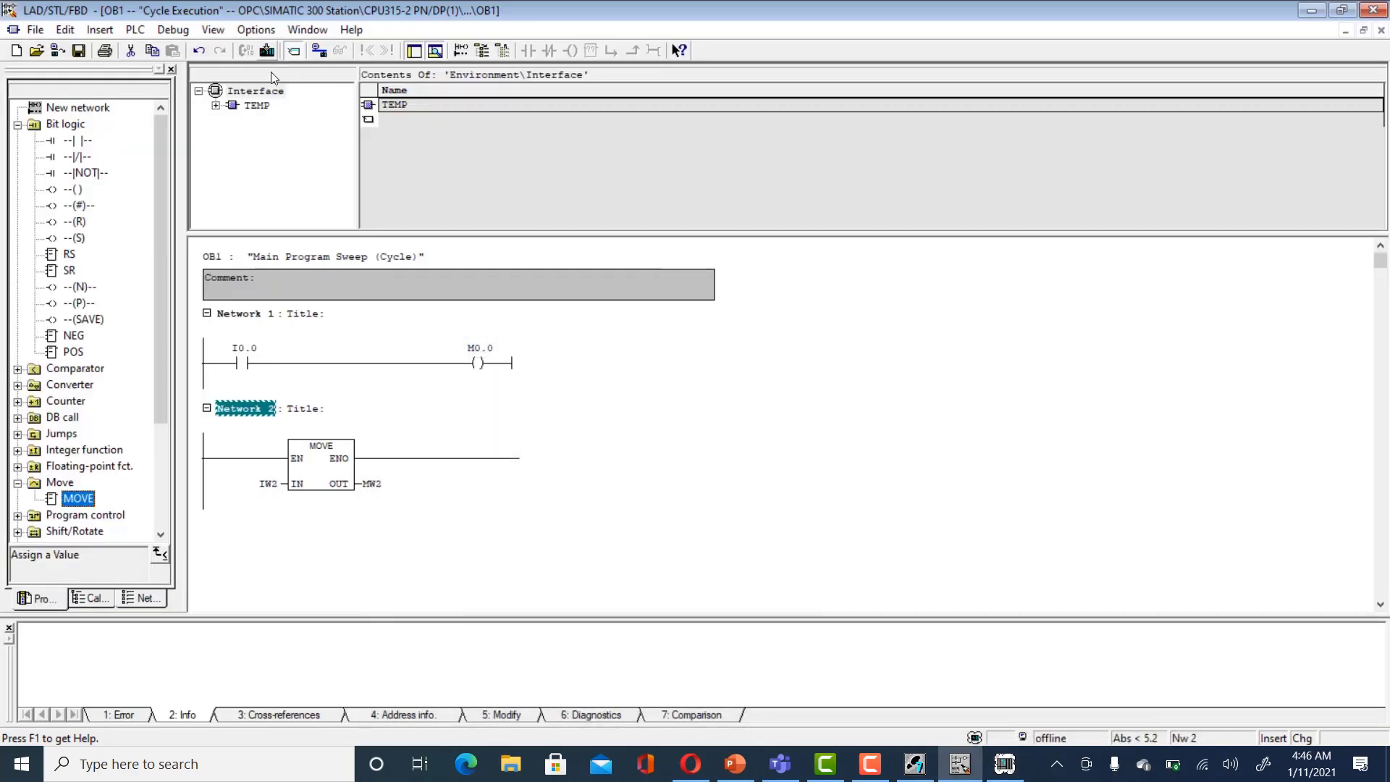
pyautogui.click(266, 51)
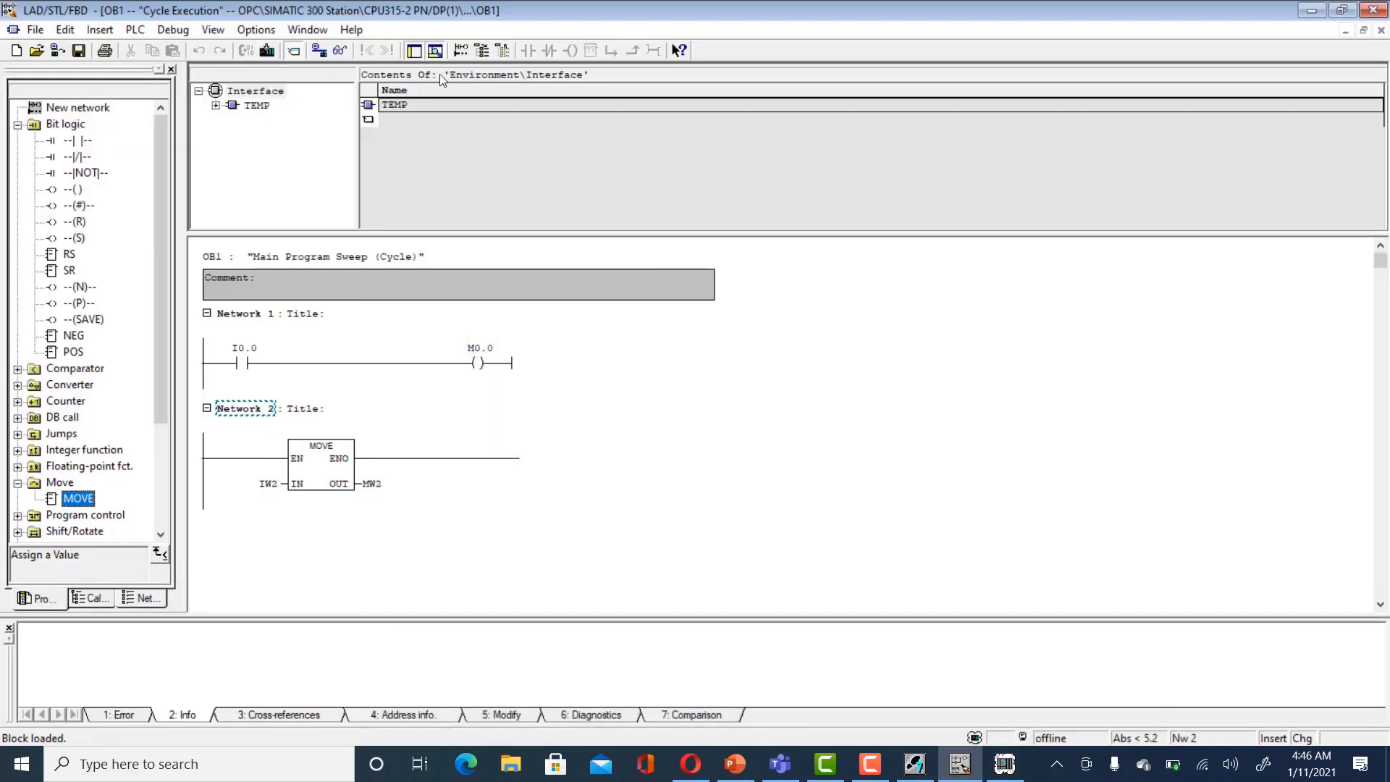
# Step: Set the simulated CPU to RUN and turn on online monitoring of OB1
pyautogui.click(1005, 764)
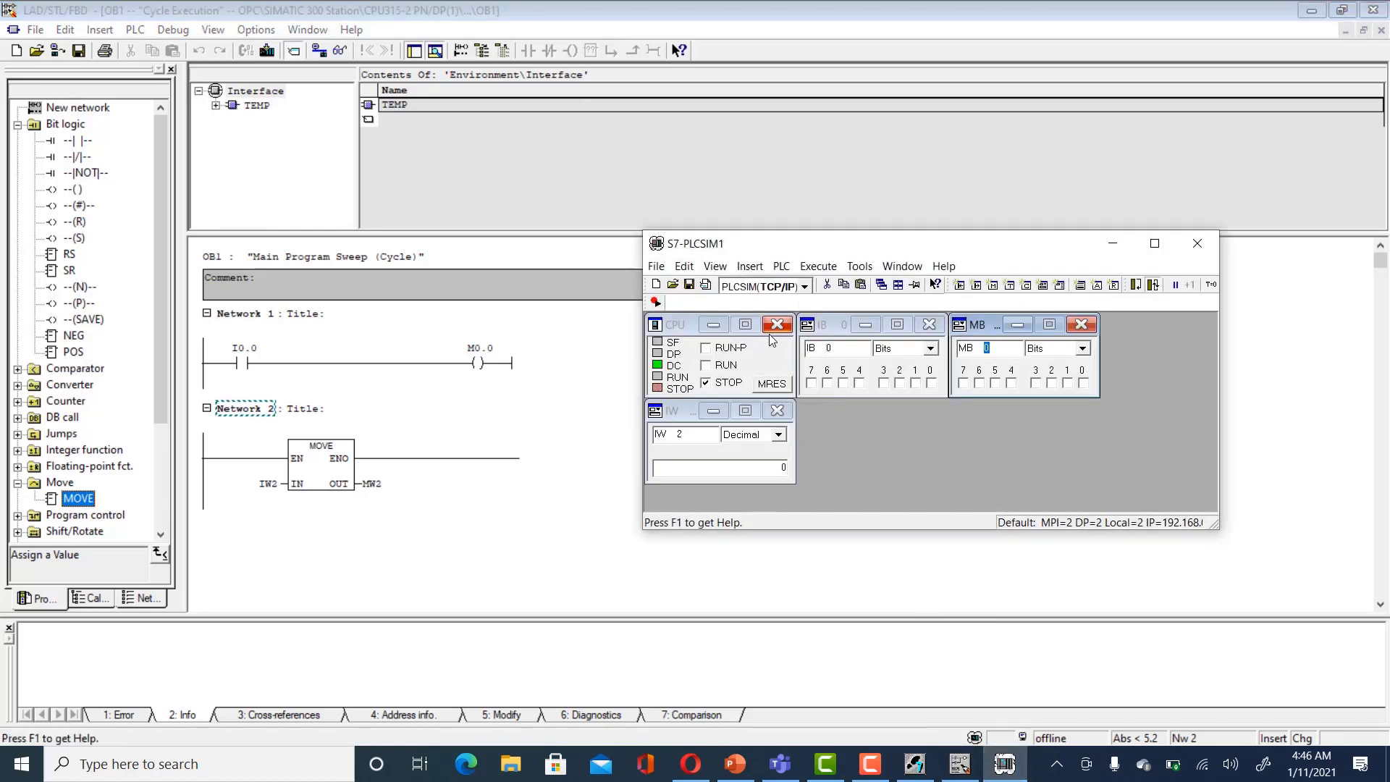
pyautogui.click(724, 367)
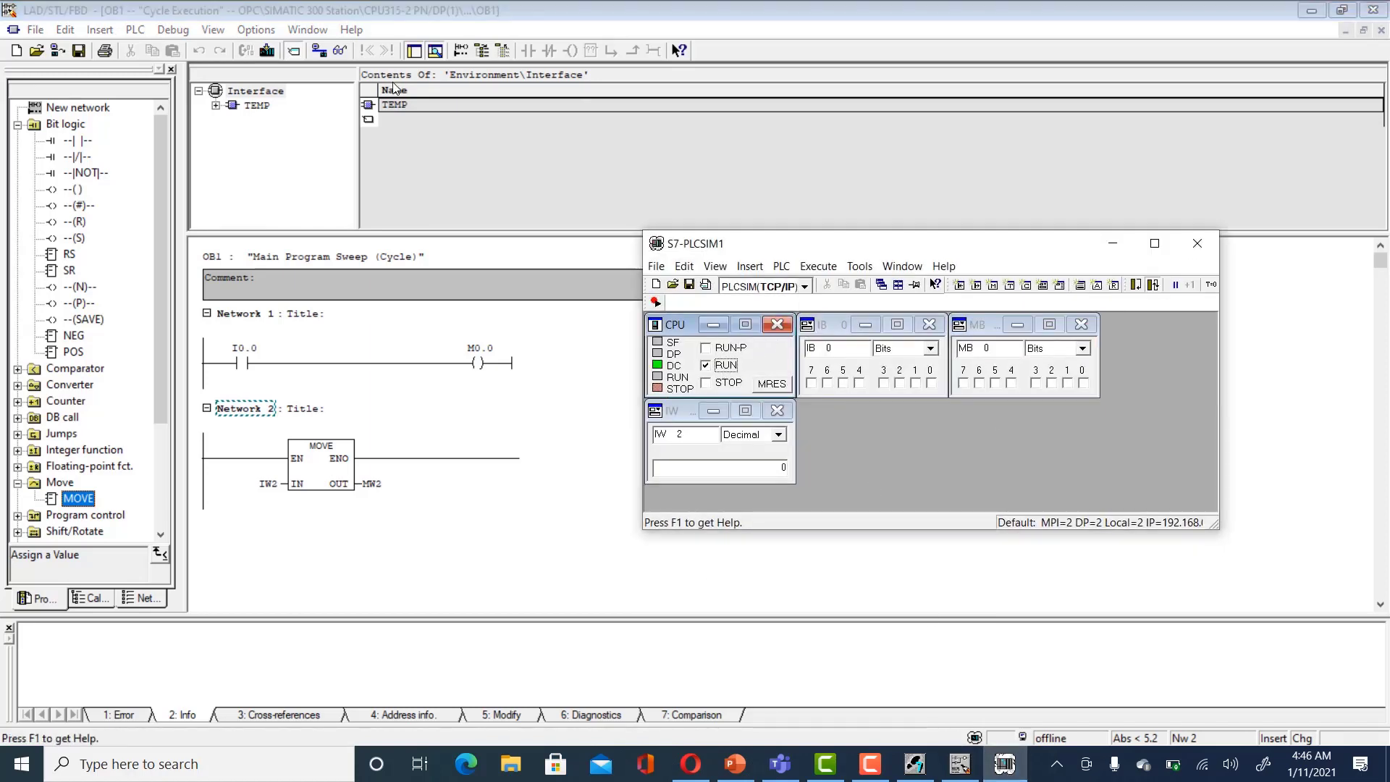
pyautogui.click(341, 52)
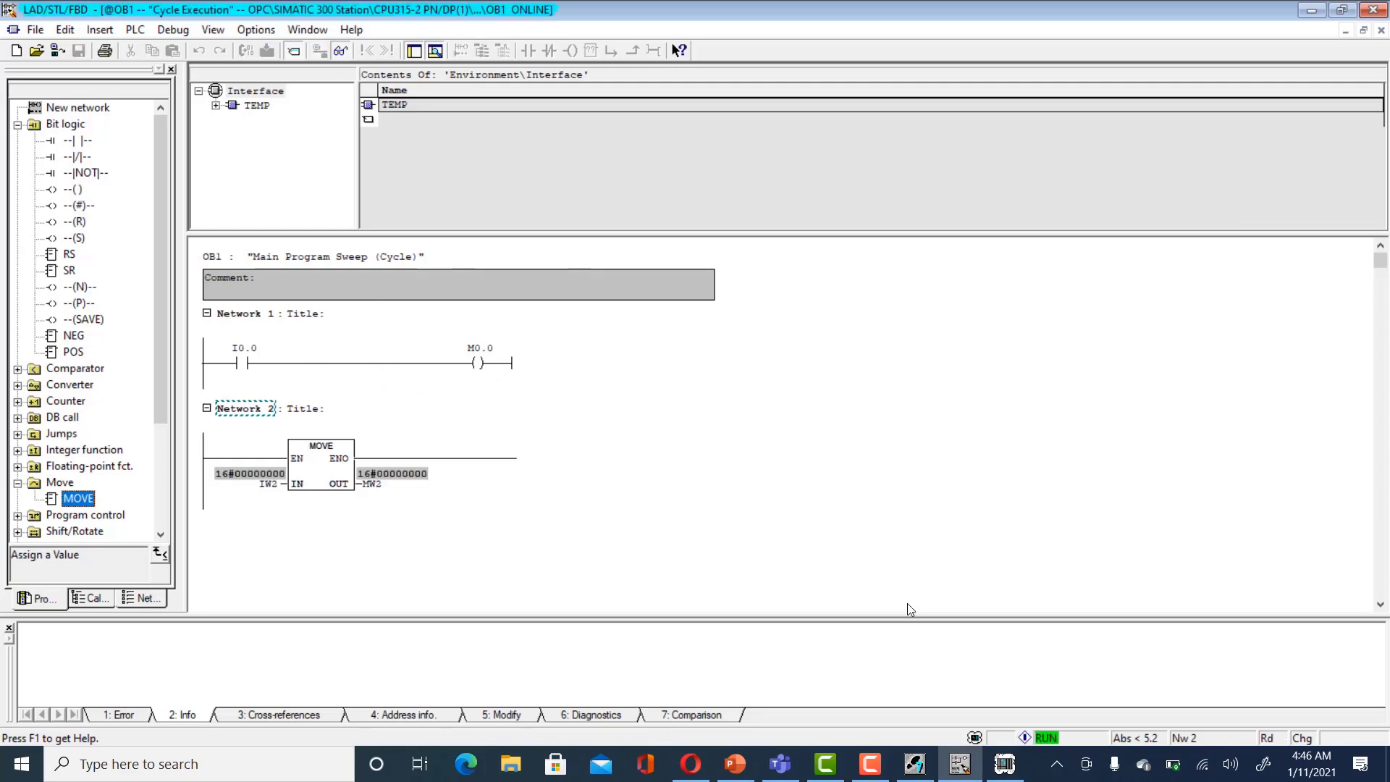
pyautogui.click(337, 376)
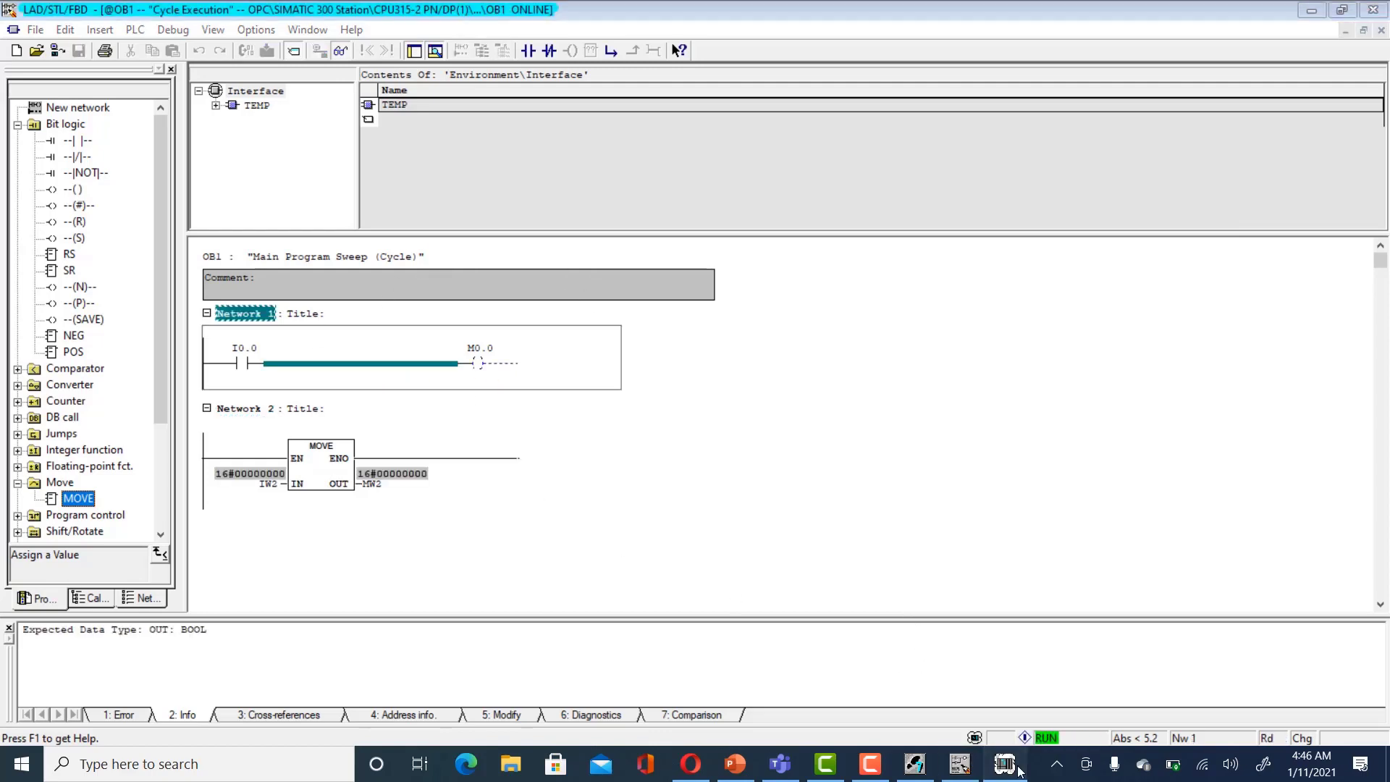
# Step: In S7-PLCSIM, switch on bit 0 of IB 0 and set IW 2 to 50
pyautogui.hotkey('alt', 'Tab')
pyautogui.click(932, 383)
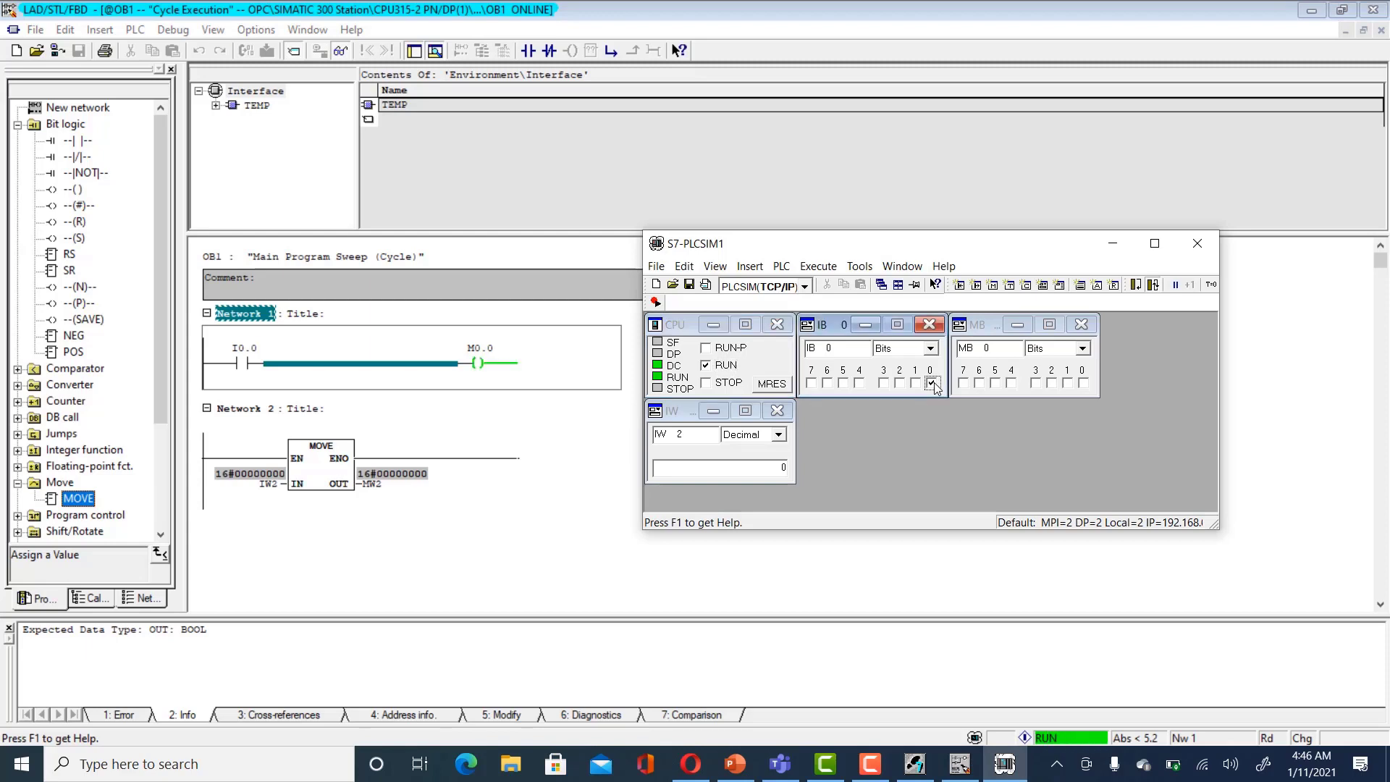
pyautogui.click(775, 465)
pyautogui.write('500')
pyautogui.press('Return')
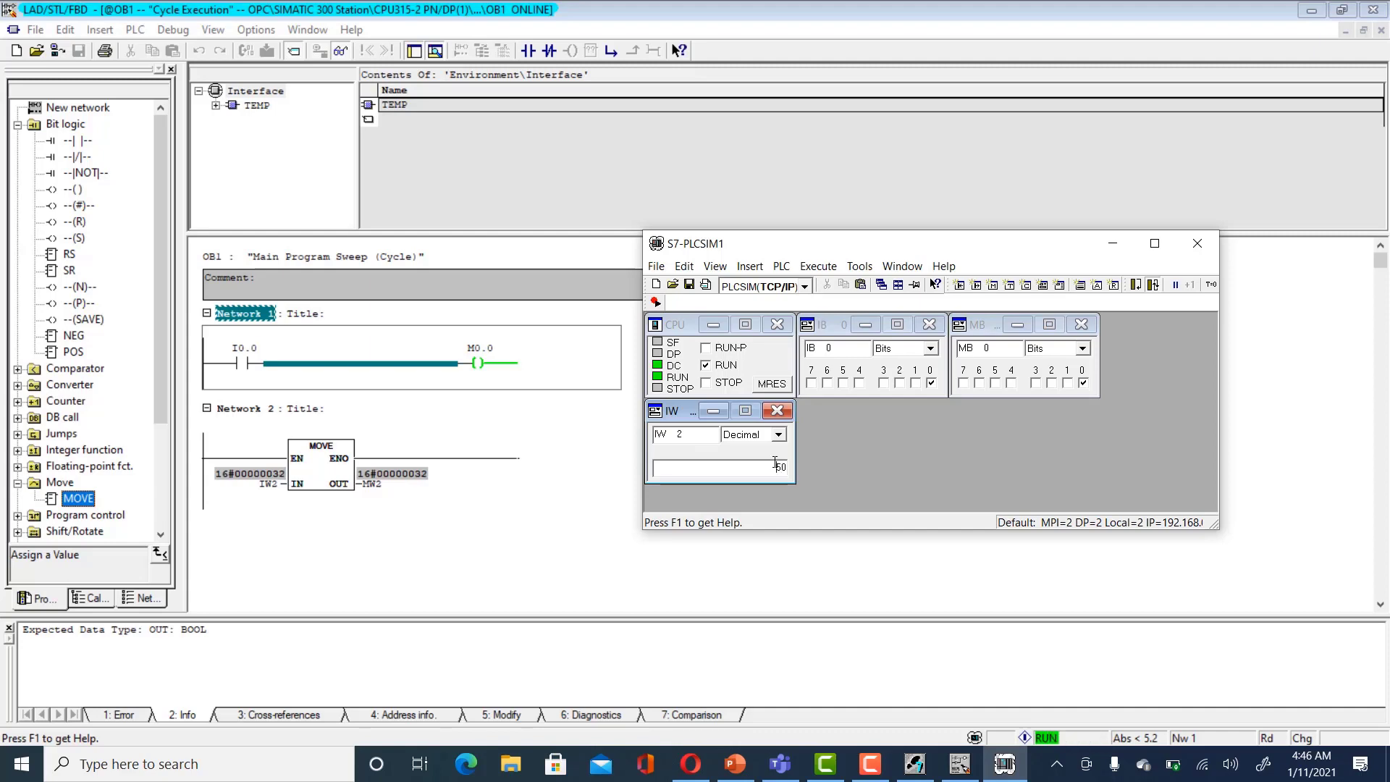
# Step: Change the representation of the monitored MOVE block values to Decimal
pyautogui.click(385, 478)
pyautogui.rightClick(385, 474)
pyautogui.moveTo(571, 513)
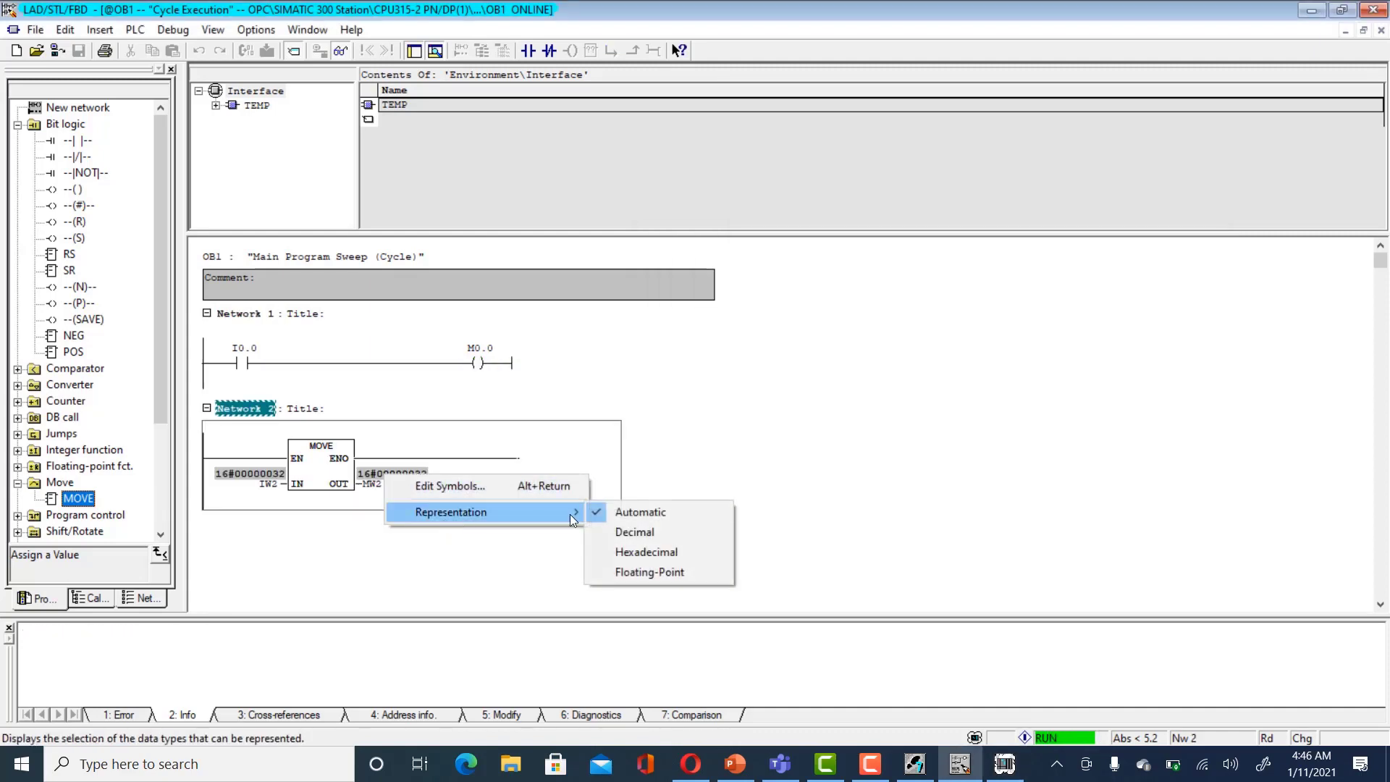
pyautogui.click(640, 535)
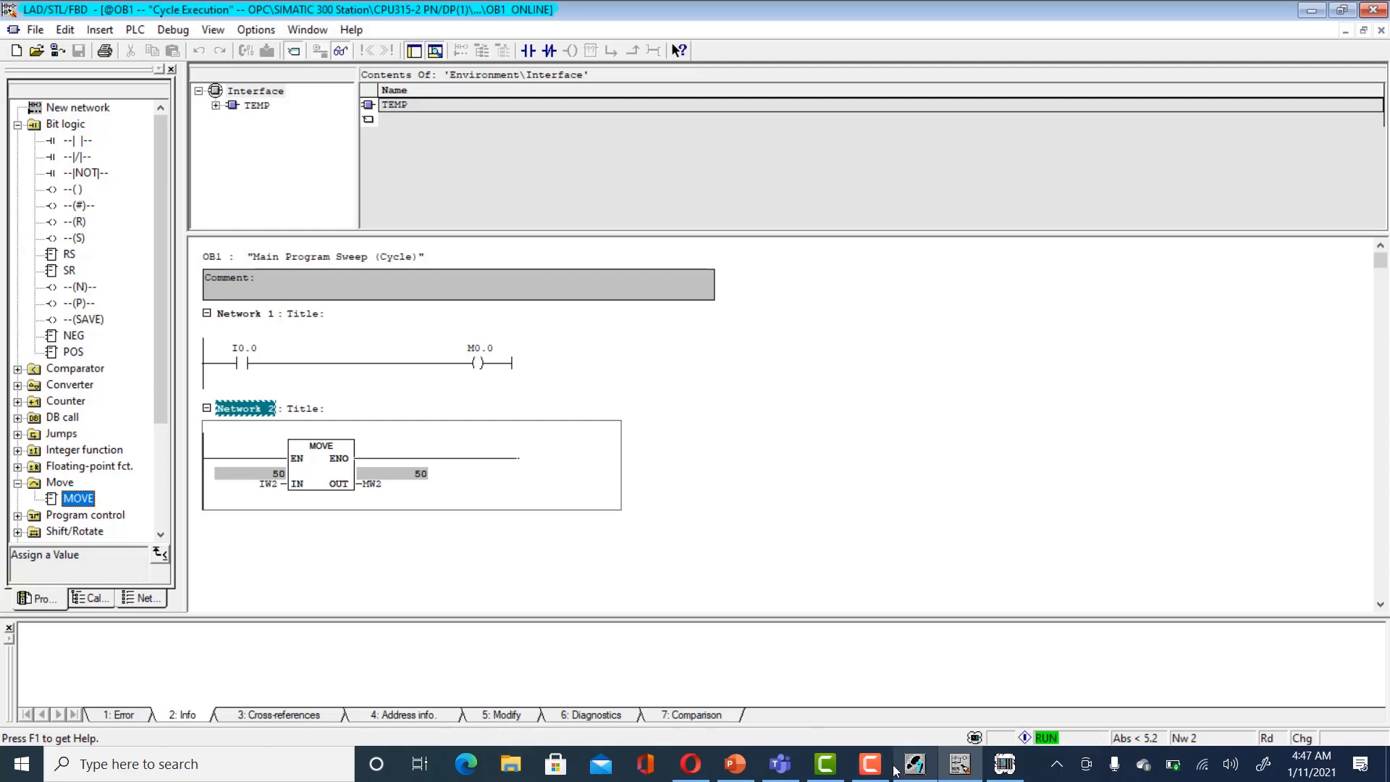
# Step: In File Explorer, open the bin folder of Nettoplcsim-S7o-v-1-2-4-0 in Downloads and run NetToPLCsim as administrator
pyautogui.click(735, 764)
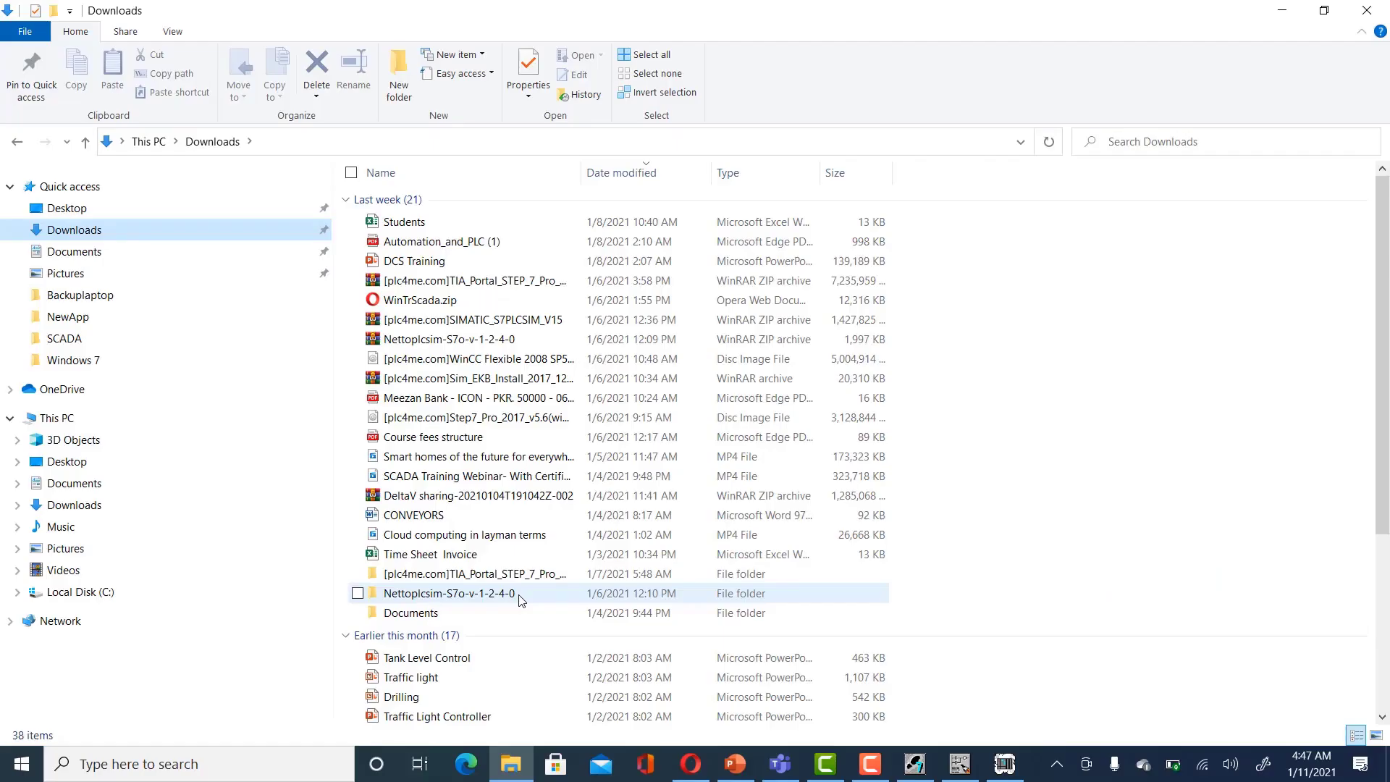
pyautogui.doubleClick(519, 594)
pyautogui.doubleClick(450, 210)
pyautogui.doubleClick(431, 202)
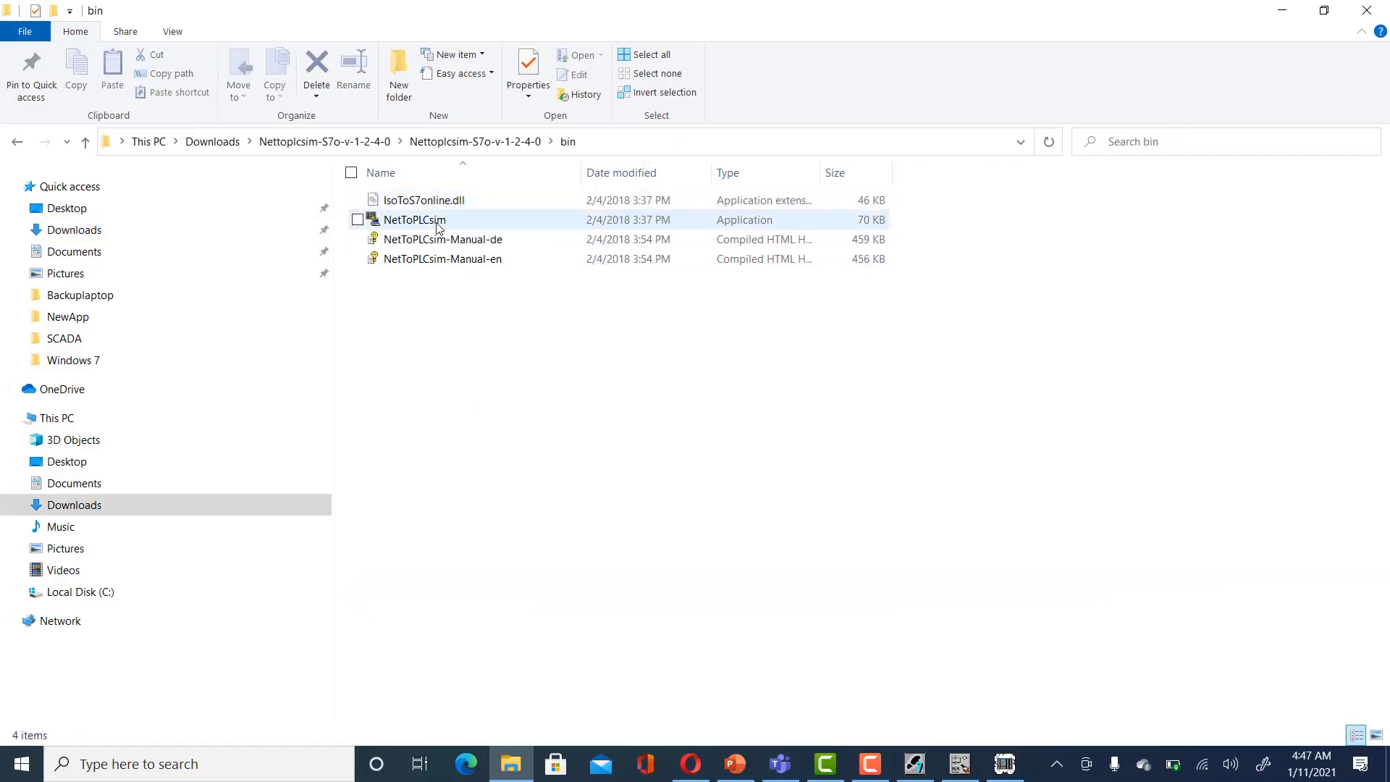
pyautogui.click(435, 222)
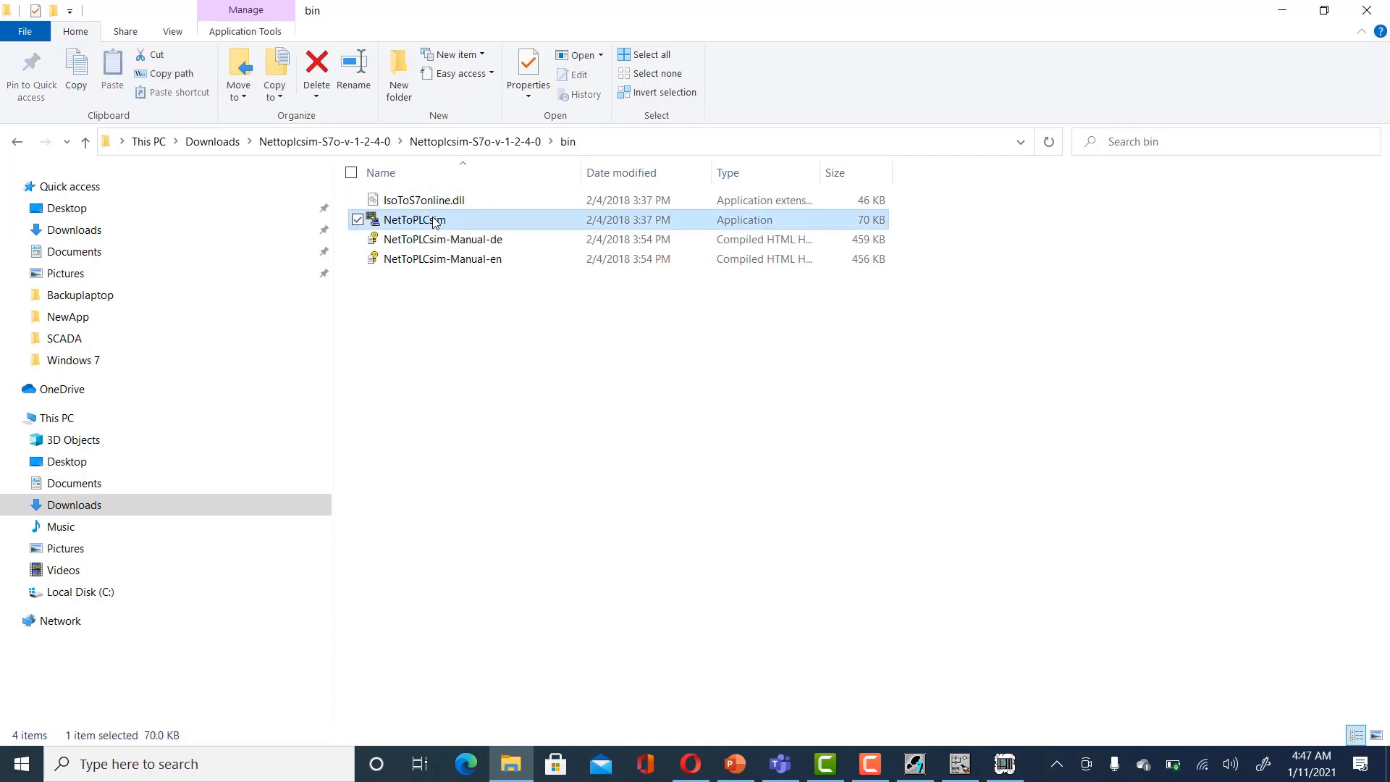
pyautogui.rightClick(435, 222)
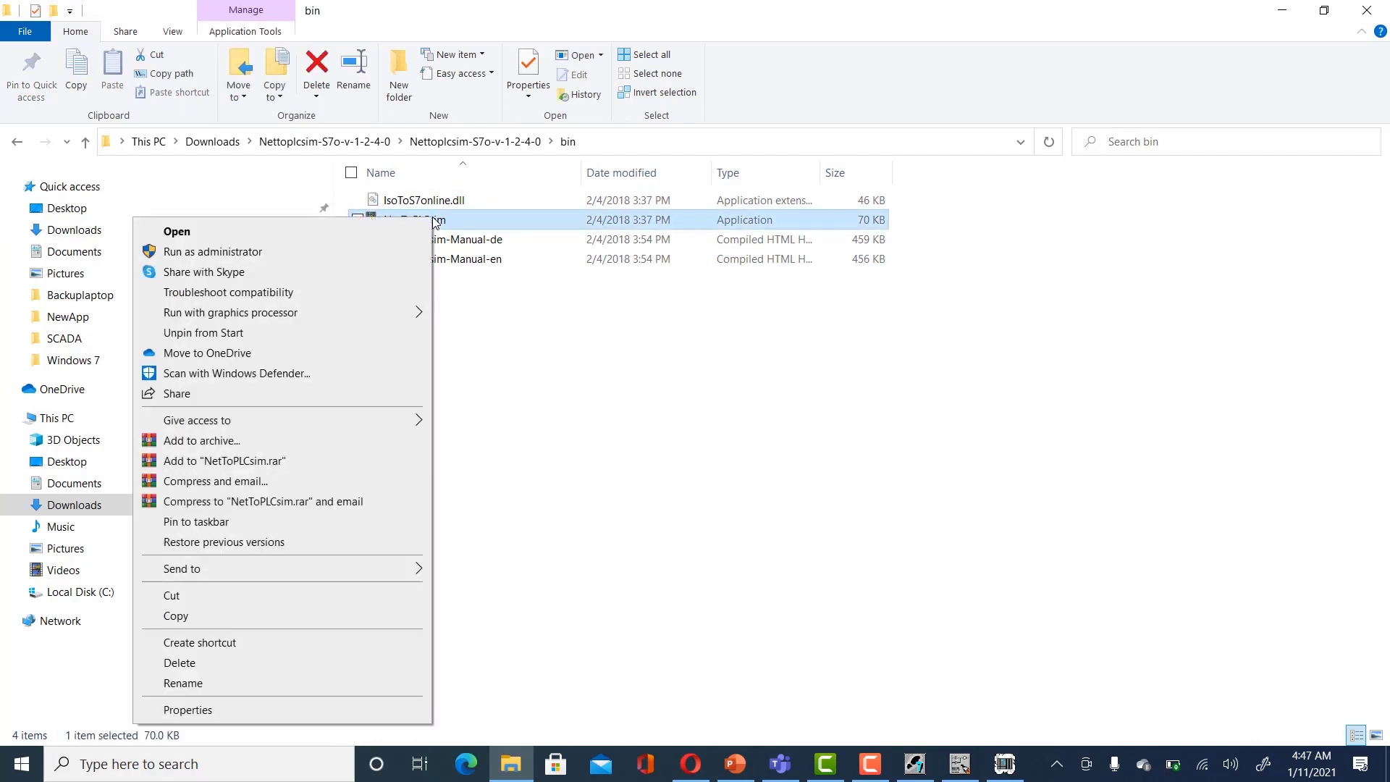
pyautogui.click(370, 253)
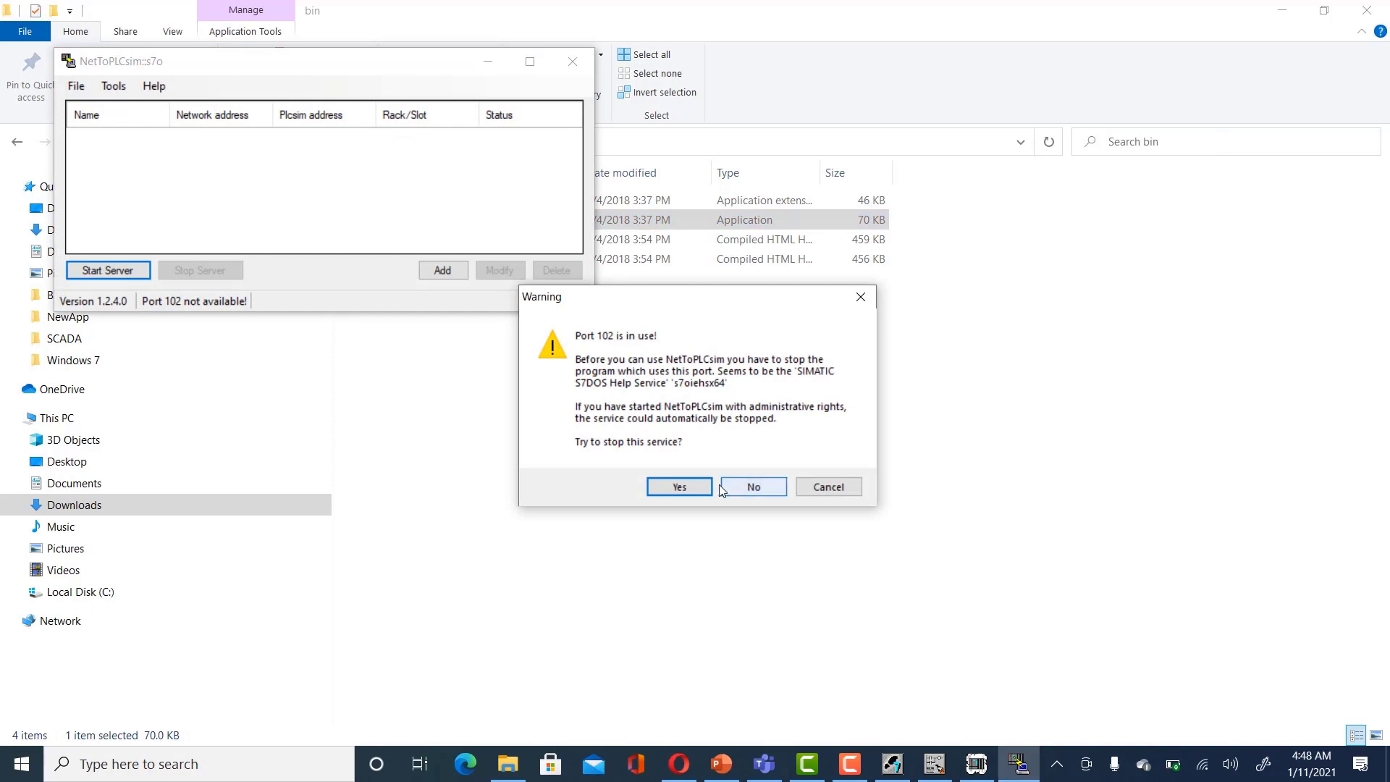
# Step: Stop the SIMATIC S7DOS Help Service and get port 102 for NetToPLCsim
pyautogui.click(680, 487)
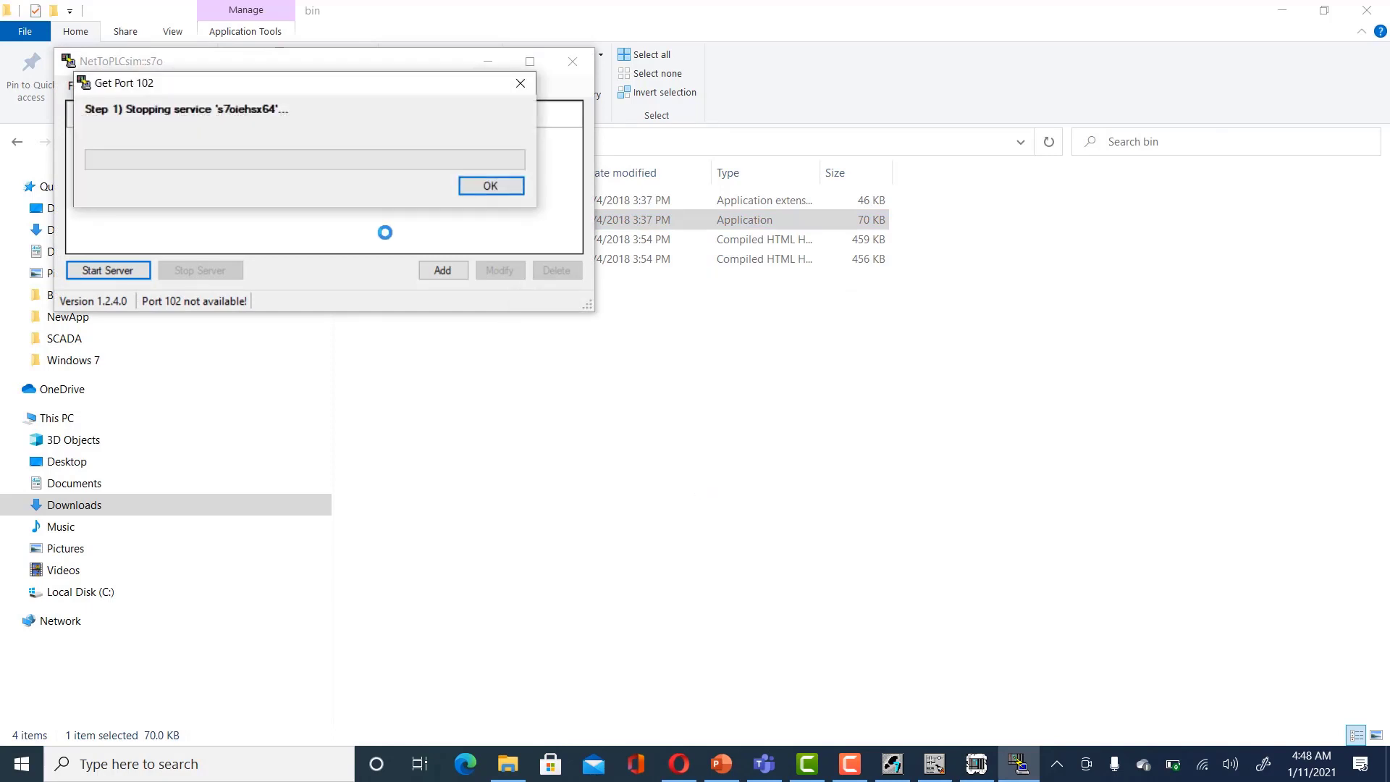
pyautogui.click(490, 186)
pyautogui.click(123, 85)
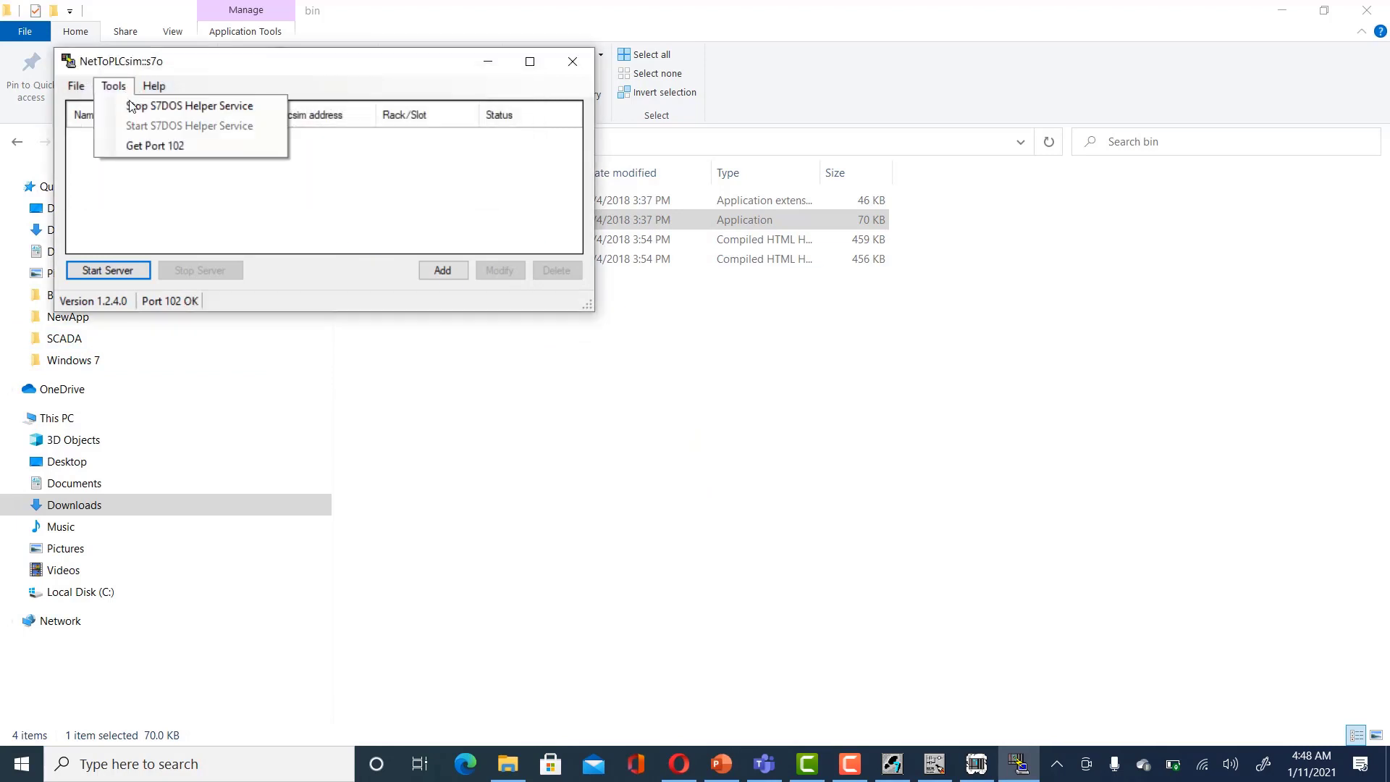
pyautogui.click(161, 145)
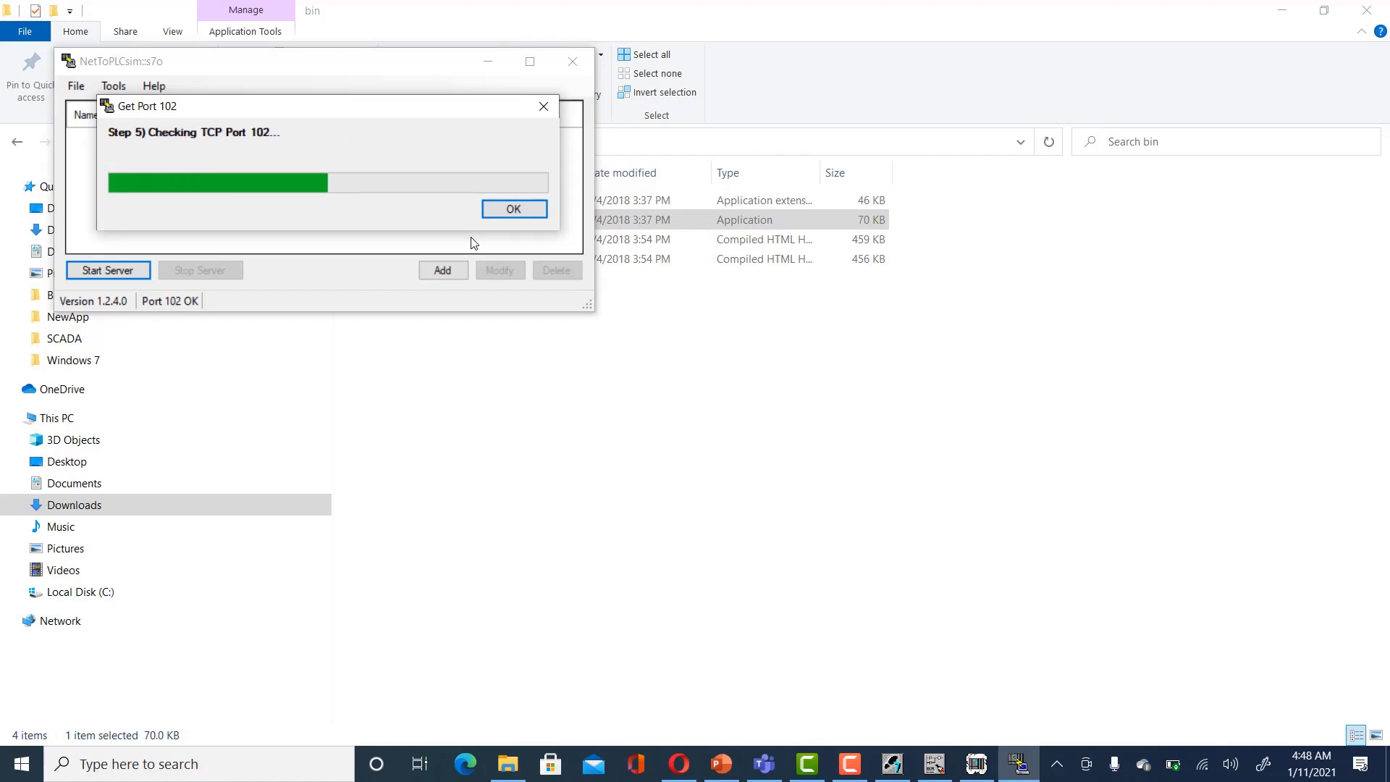
pyautogui.click(513, 209)
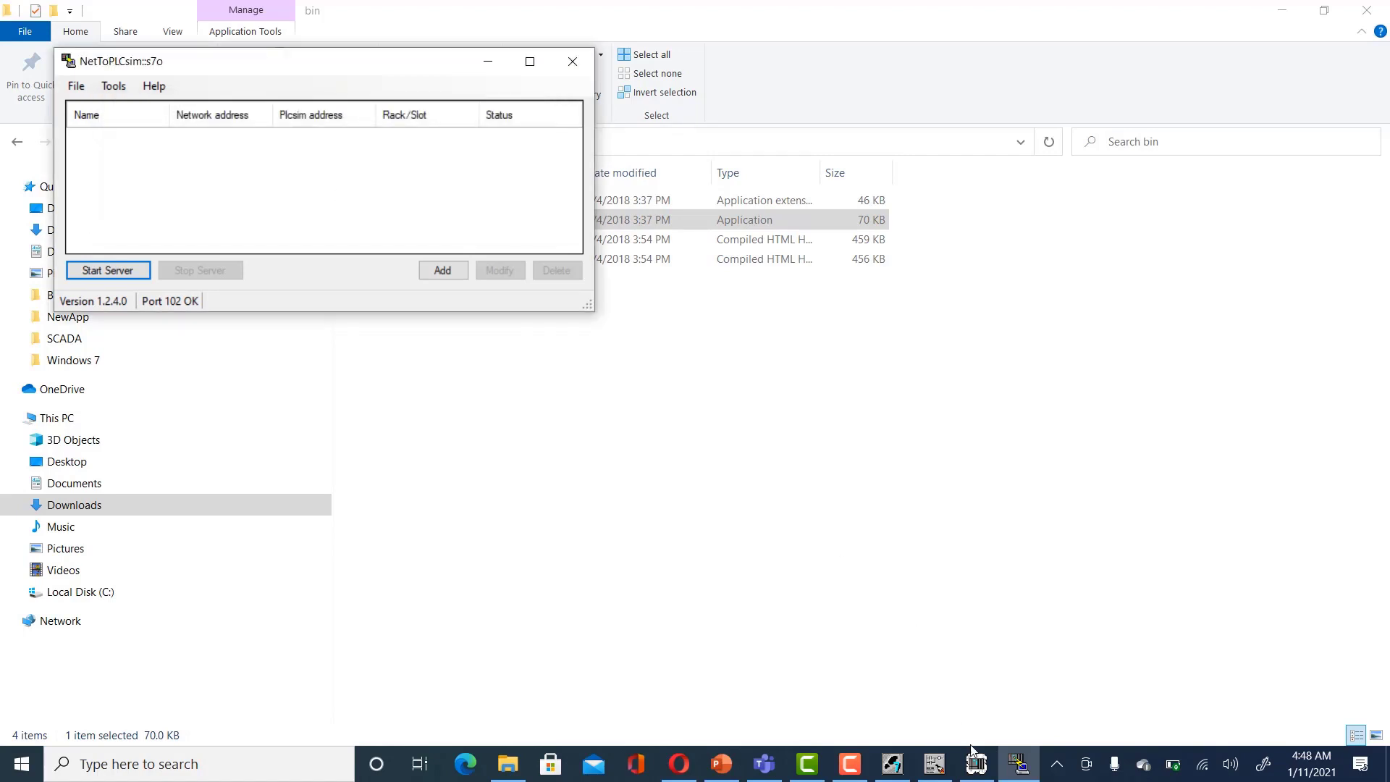
# Step: Close S7-PLCSIM without saving the program and restart the simulator from SIMATIC Manager
pyautogui.click(978, 765)
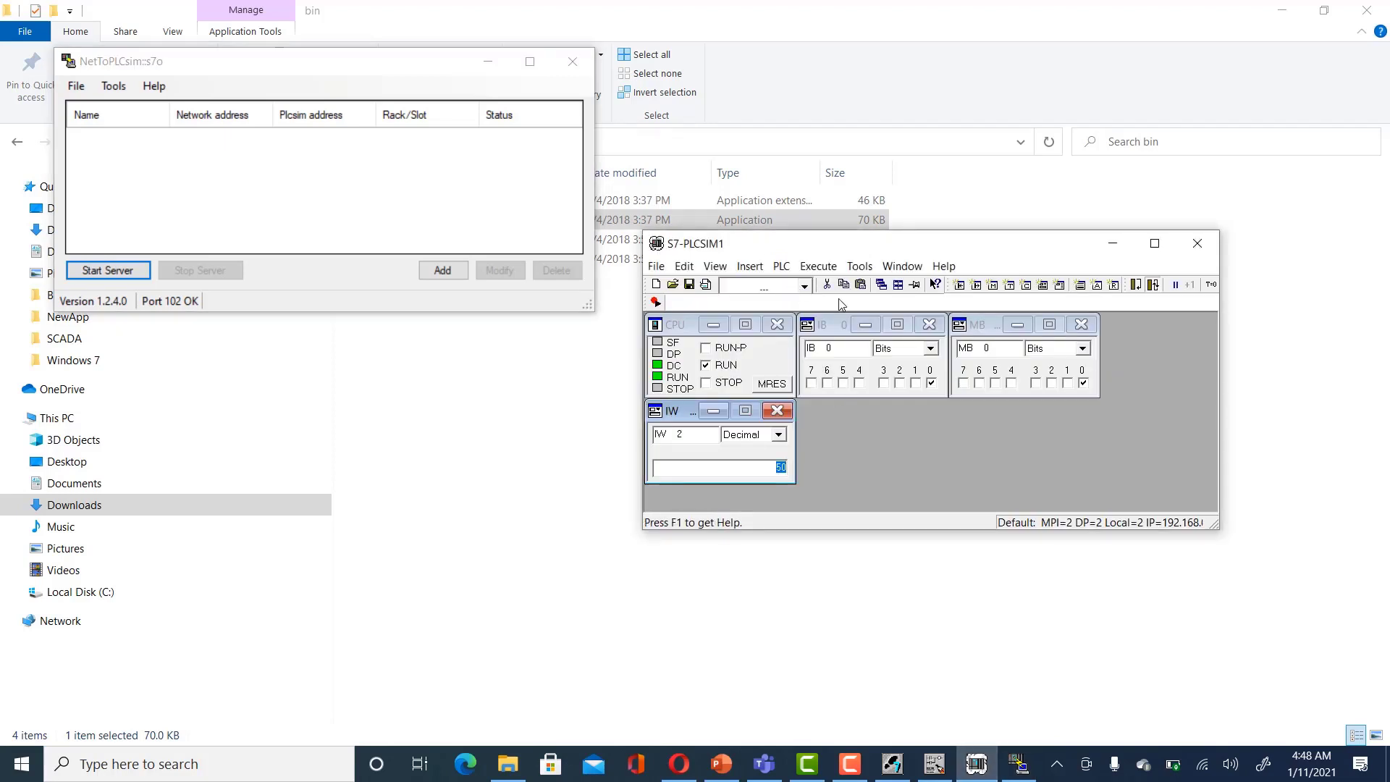
pyautogui.click(1198, 244)
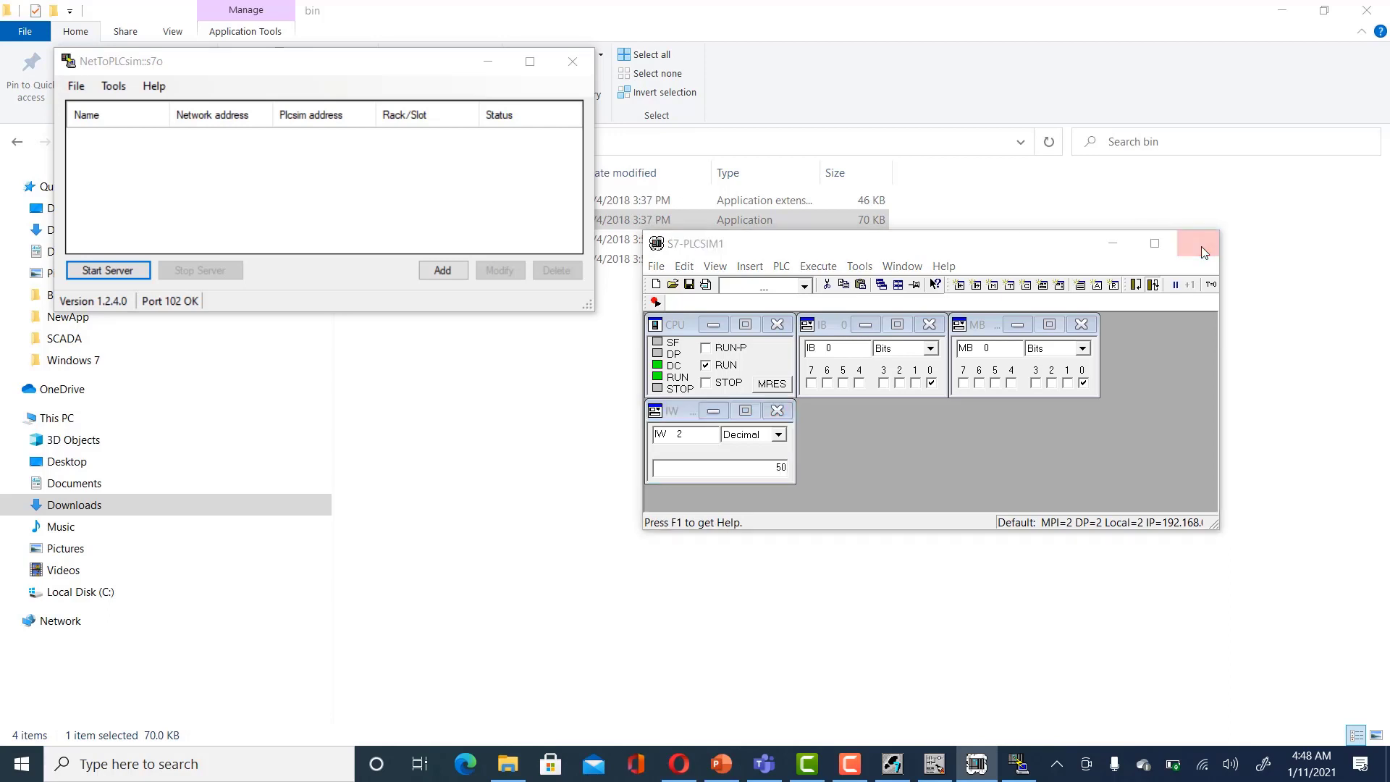
pyautogui.click(914, 427)
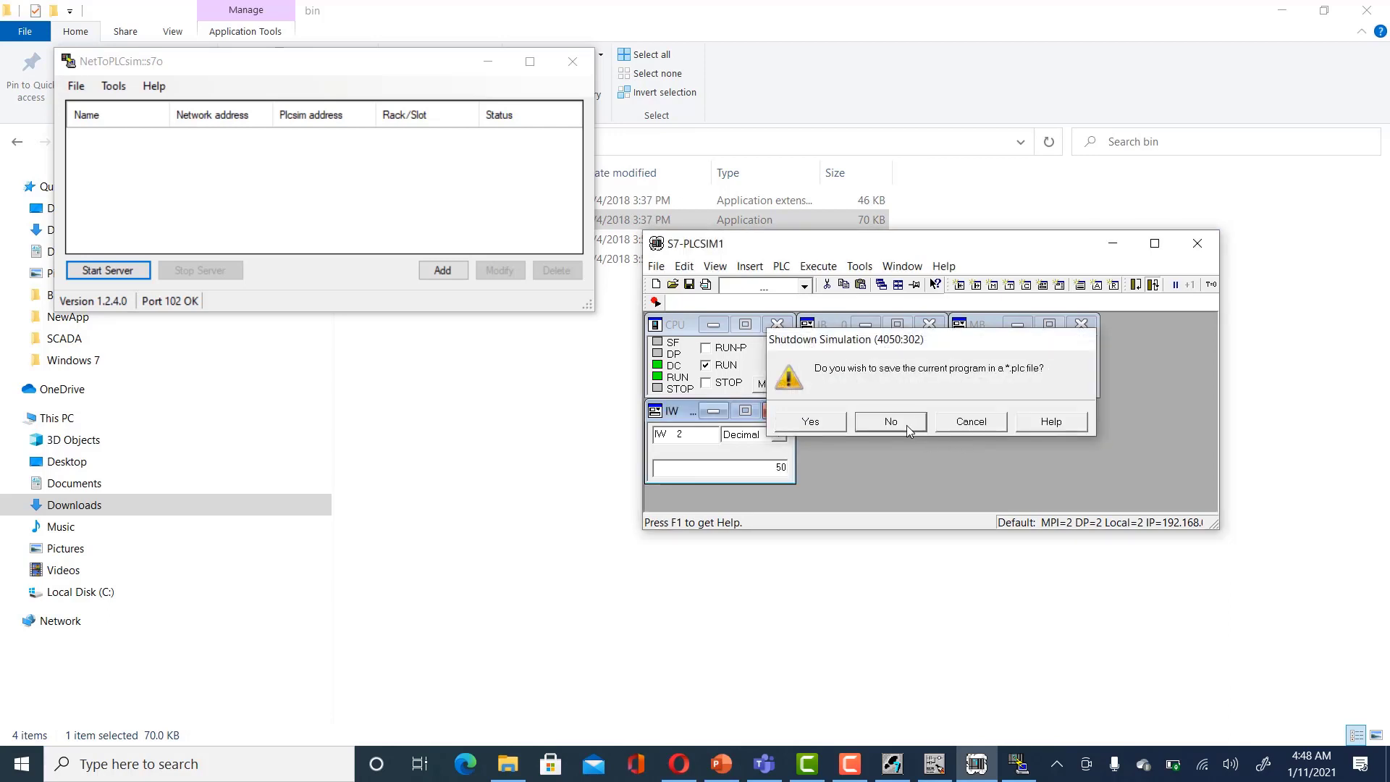
pyautogui.click(922, 779)
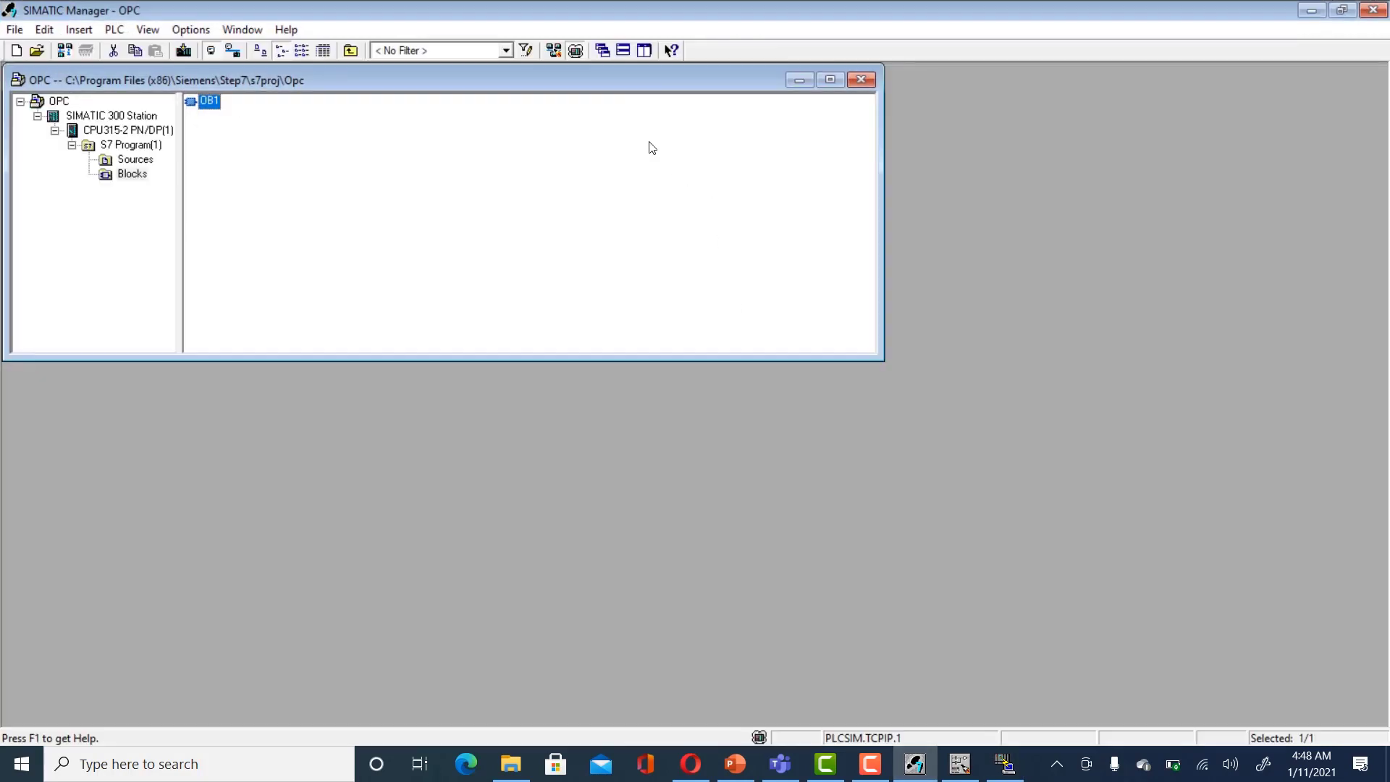
pyautogui.click(575, 51)
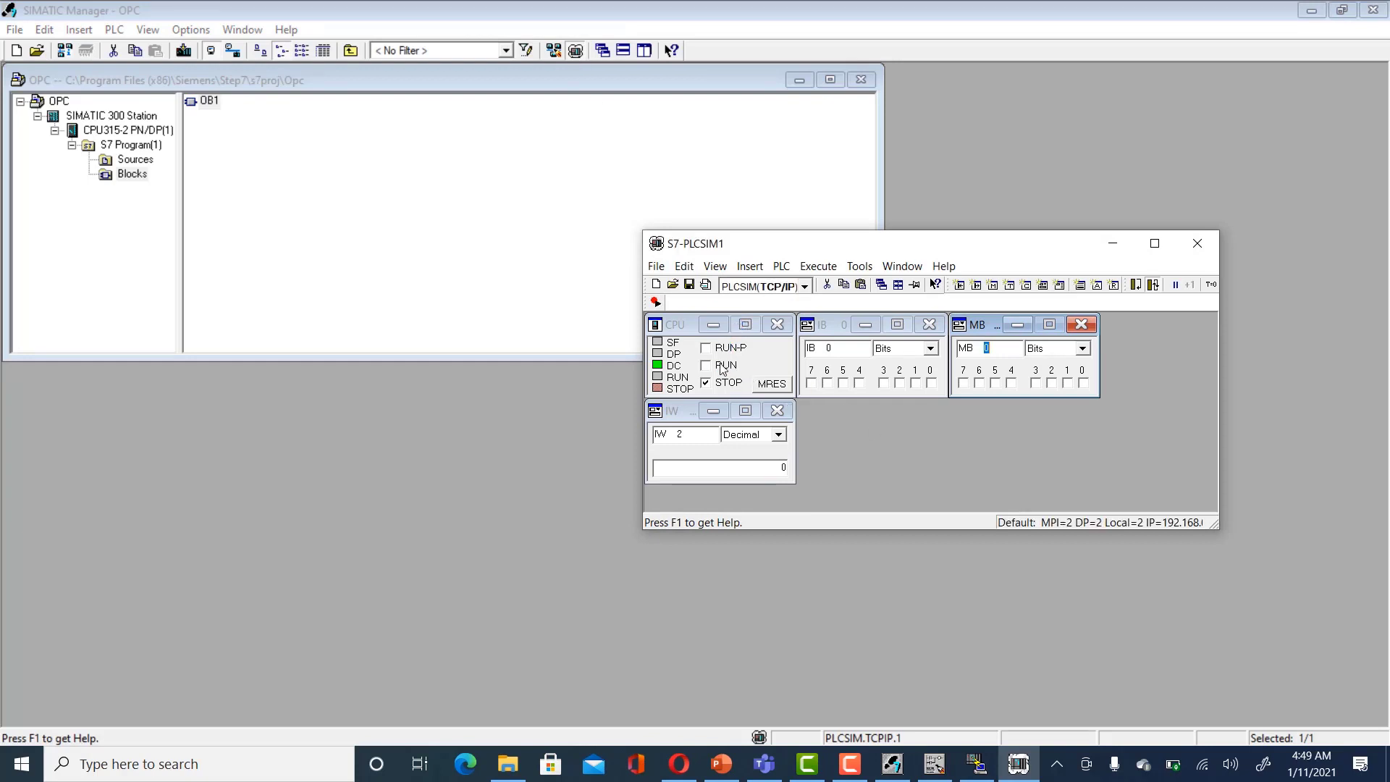
# Step: Download OB1 from the LAD/STL/FBD editor to the restarted simulator and set its CPU to RUN
pyautogui.click(722, 366)
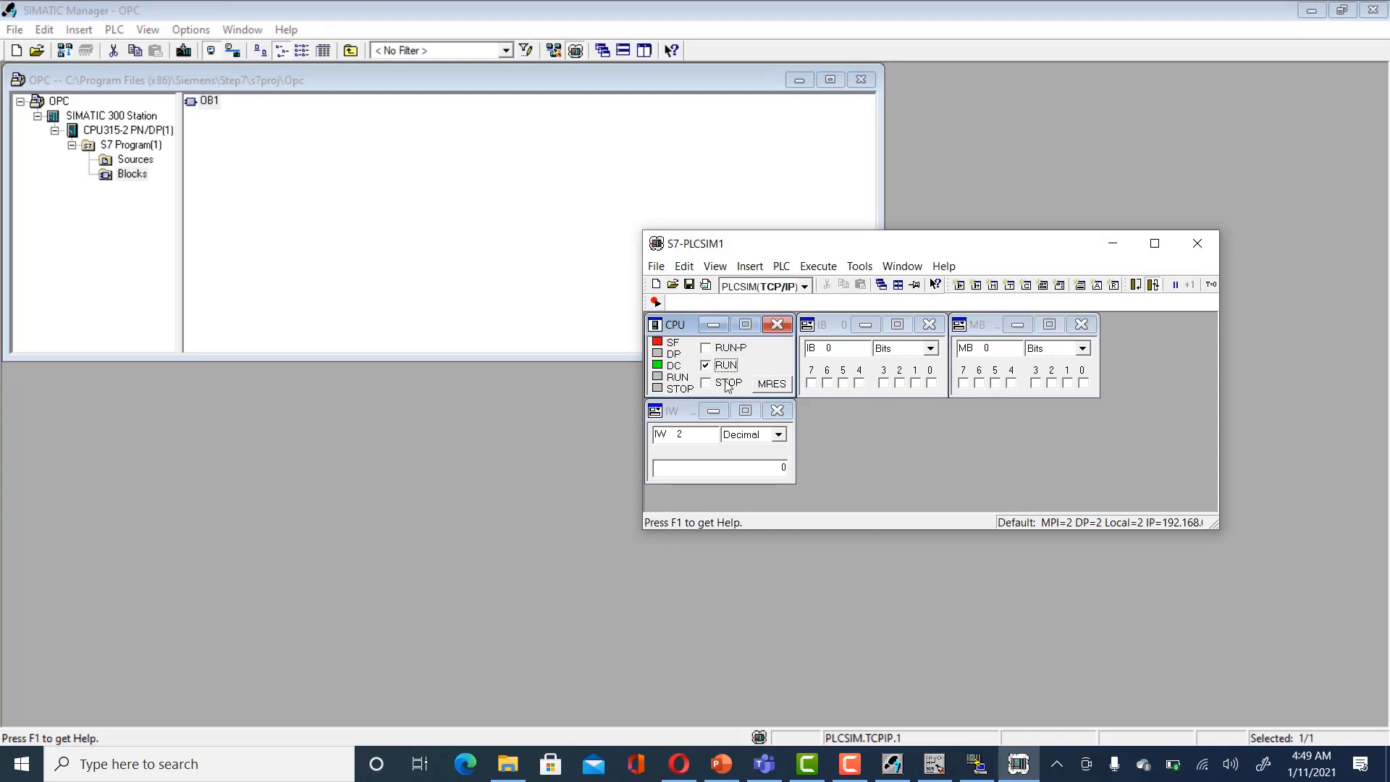
pyautogui.click(897, 764)
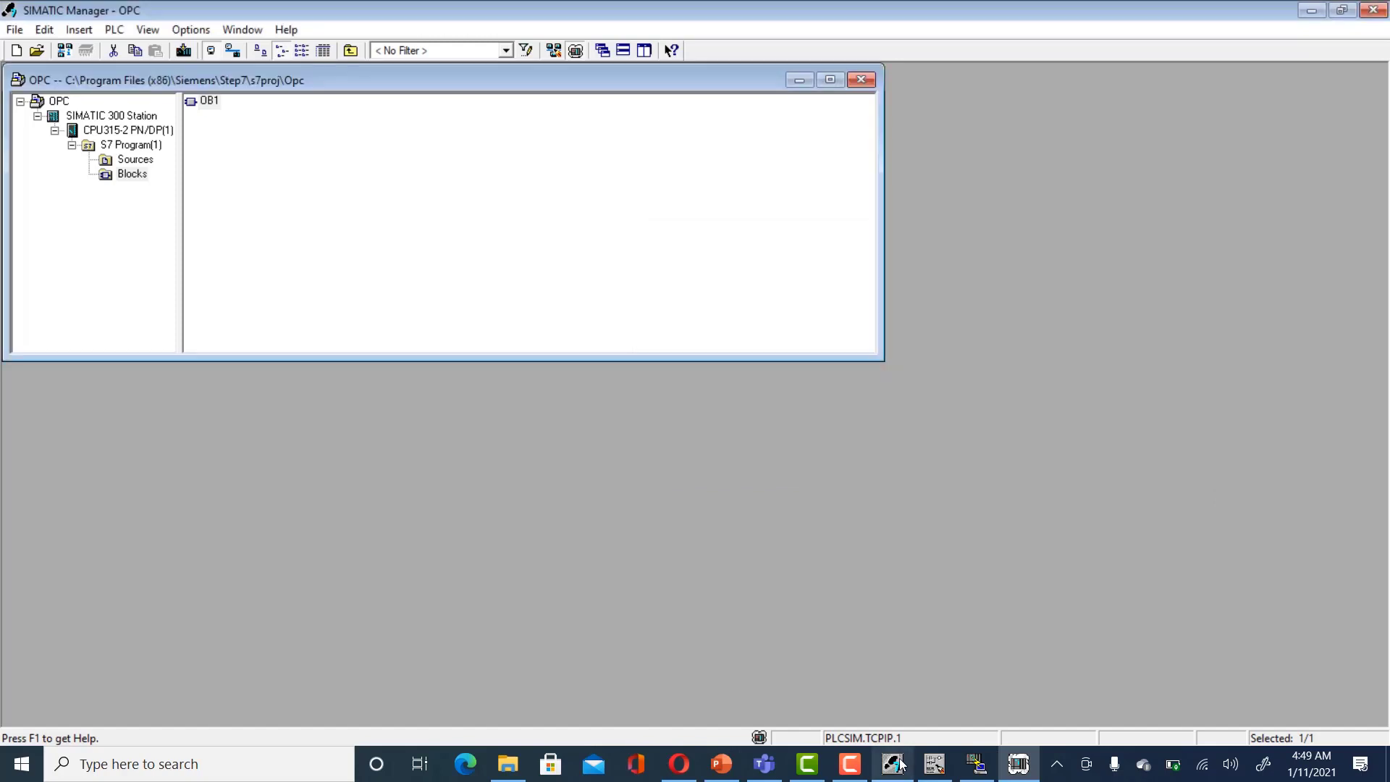
pyautogui.click(934, 764)
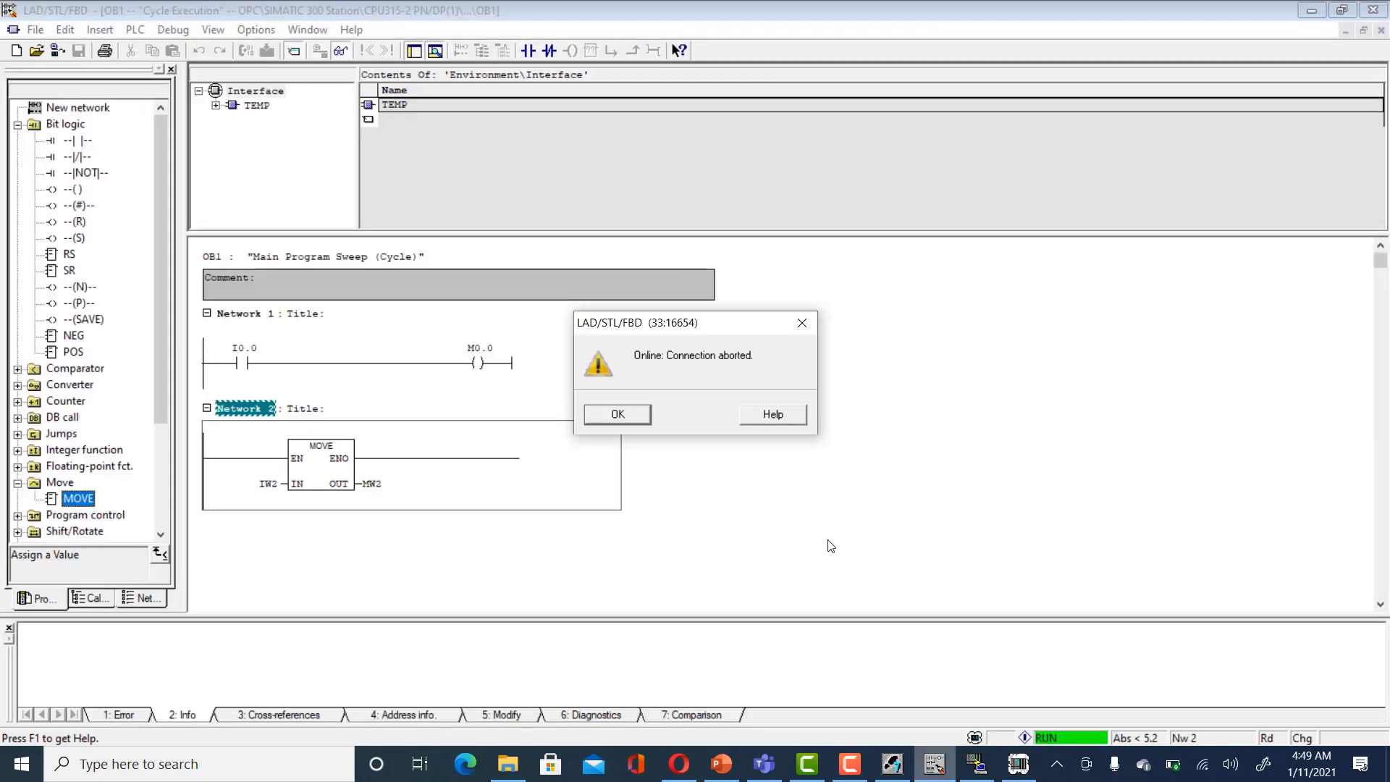
pyautogui.click(643, 411)
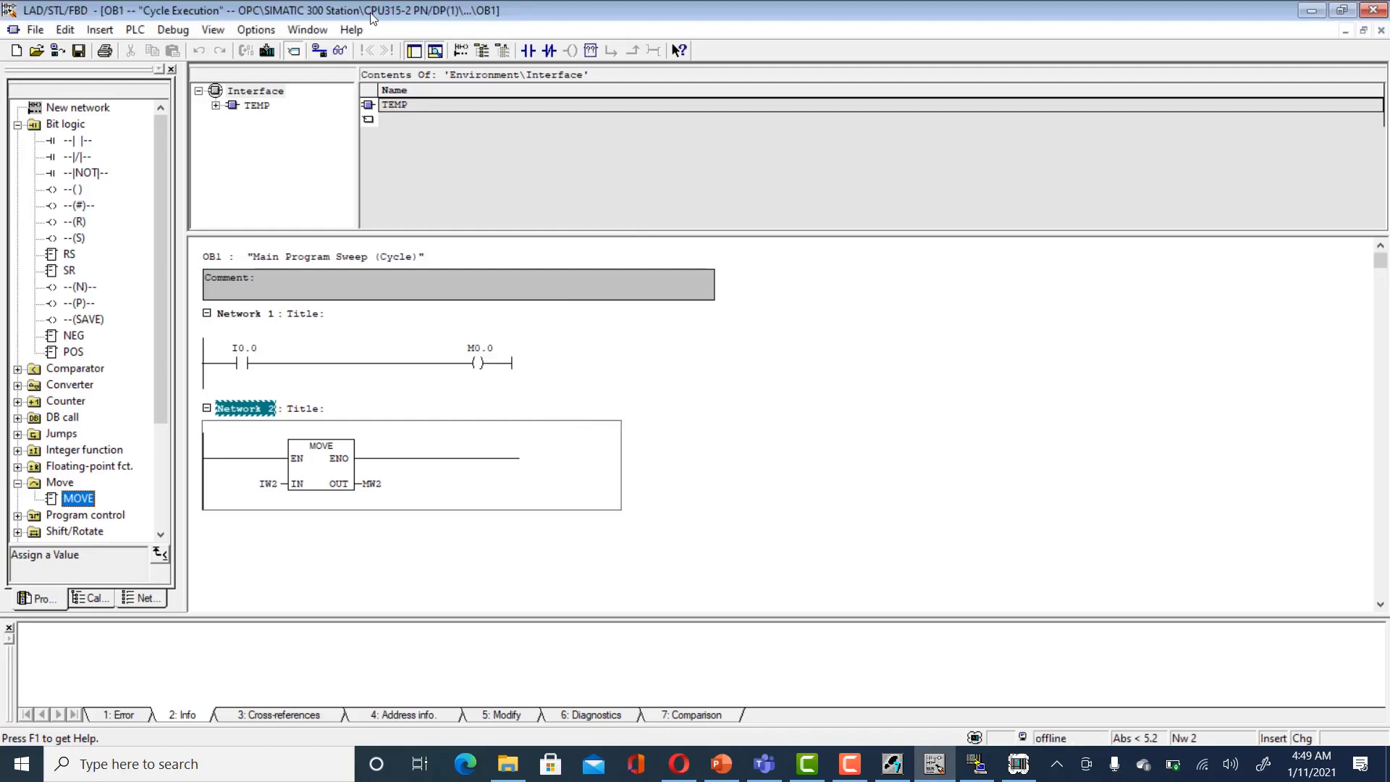
pyautogui.click(321, 55)
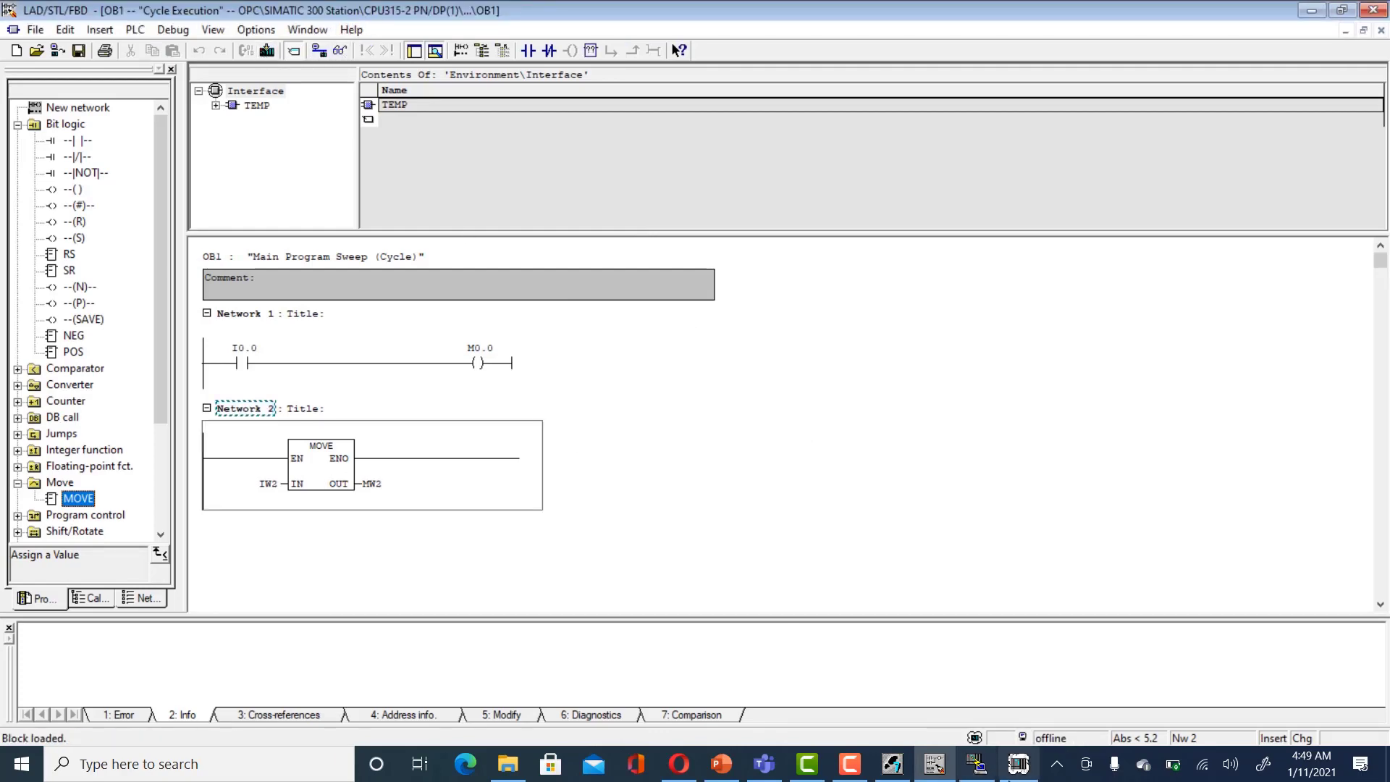
pyautogui.click(1019, 764)
pyautogui.click(706, 366)
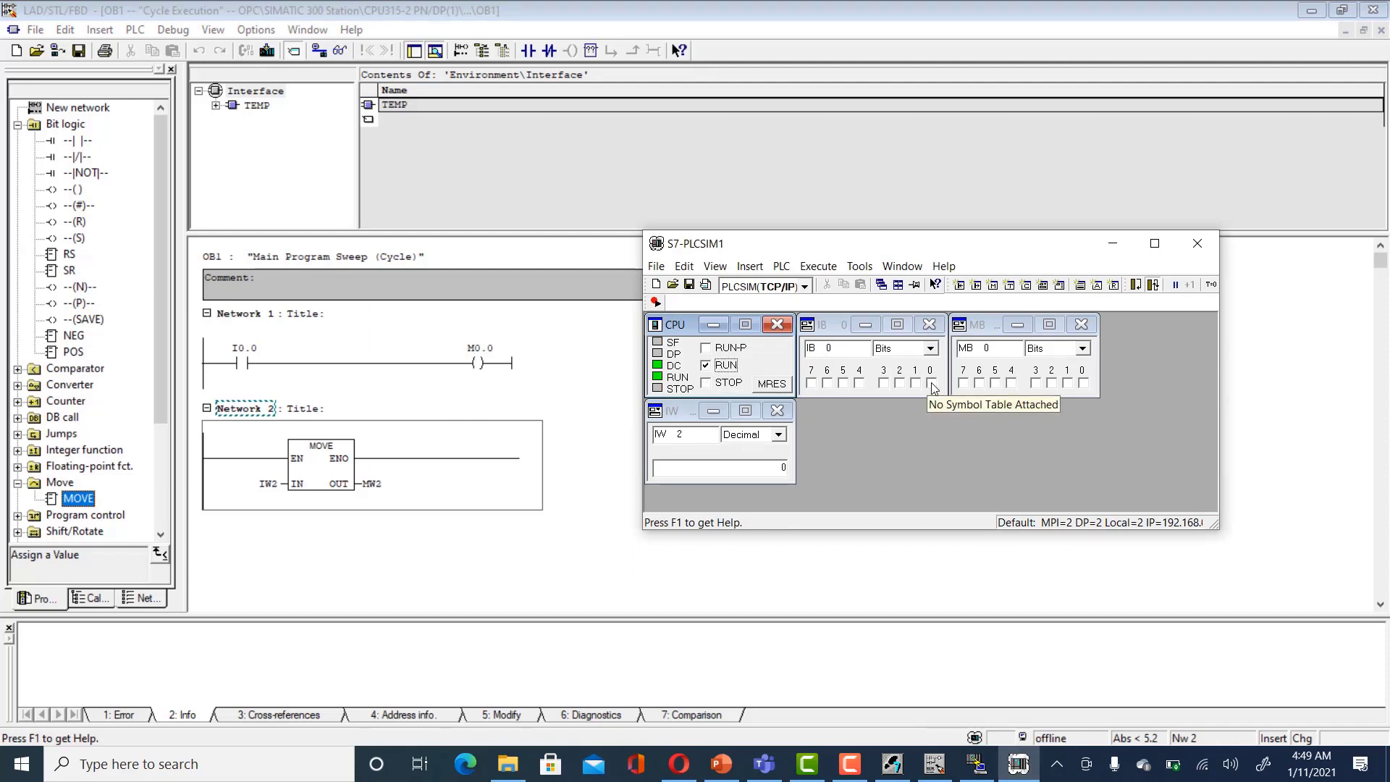
# Step: Switch on bit 0 of IB 0, set IW 2 to 70, and turn on online monitoring of OB1
pyautogui.click(932, 383)
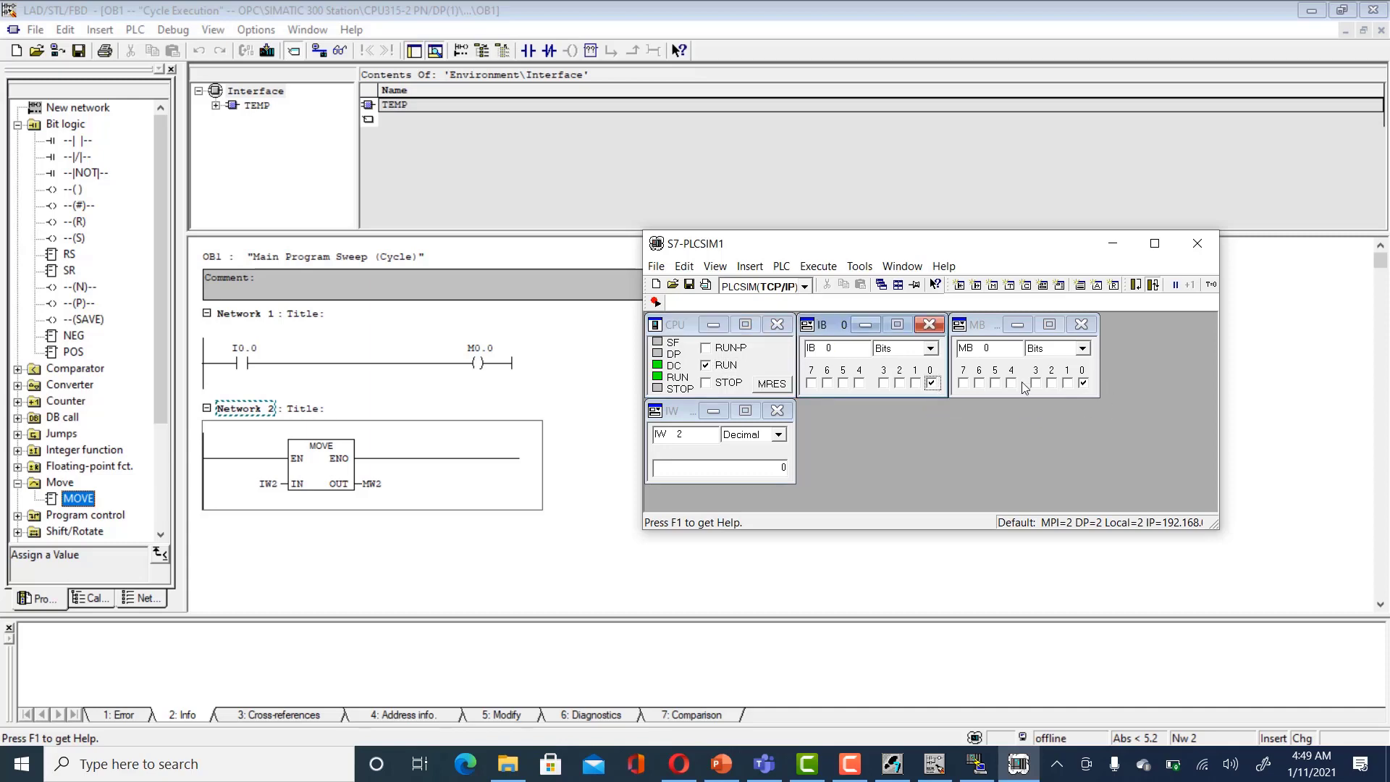
pyautogui.click(783, 465)
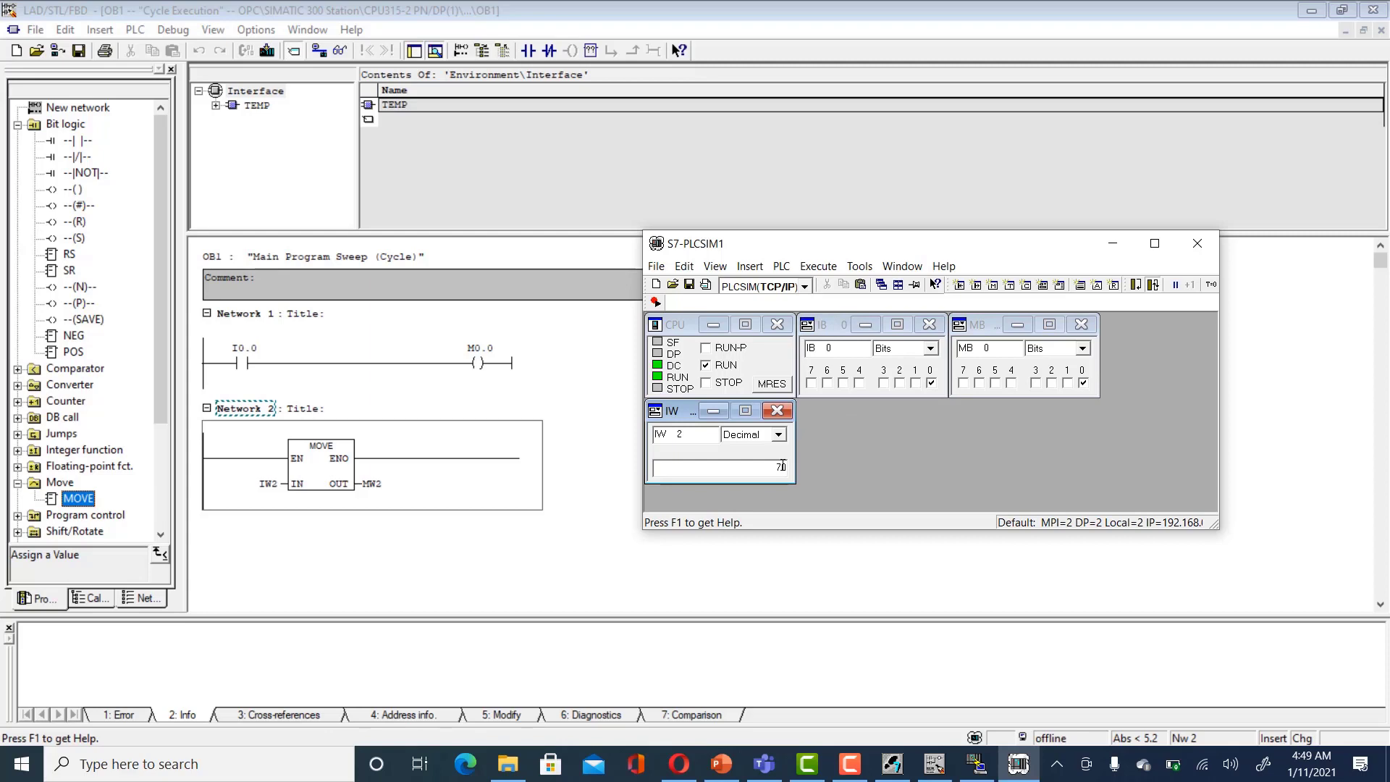
pyautogui.click(536, 522)
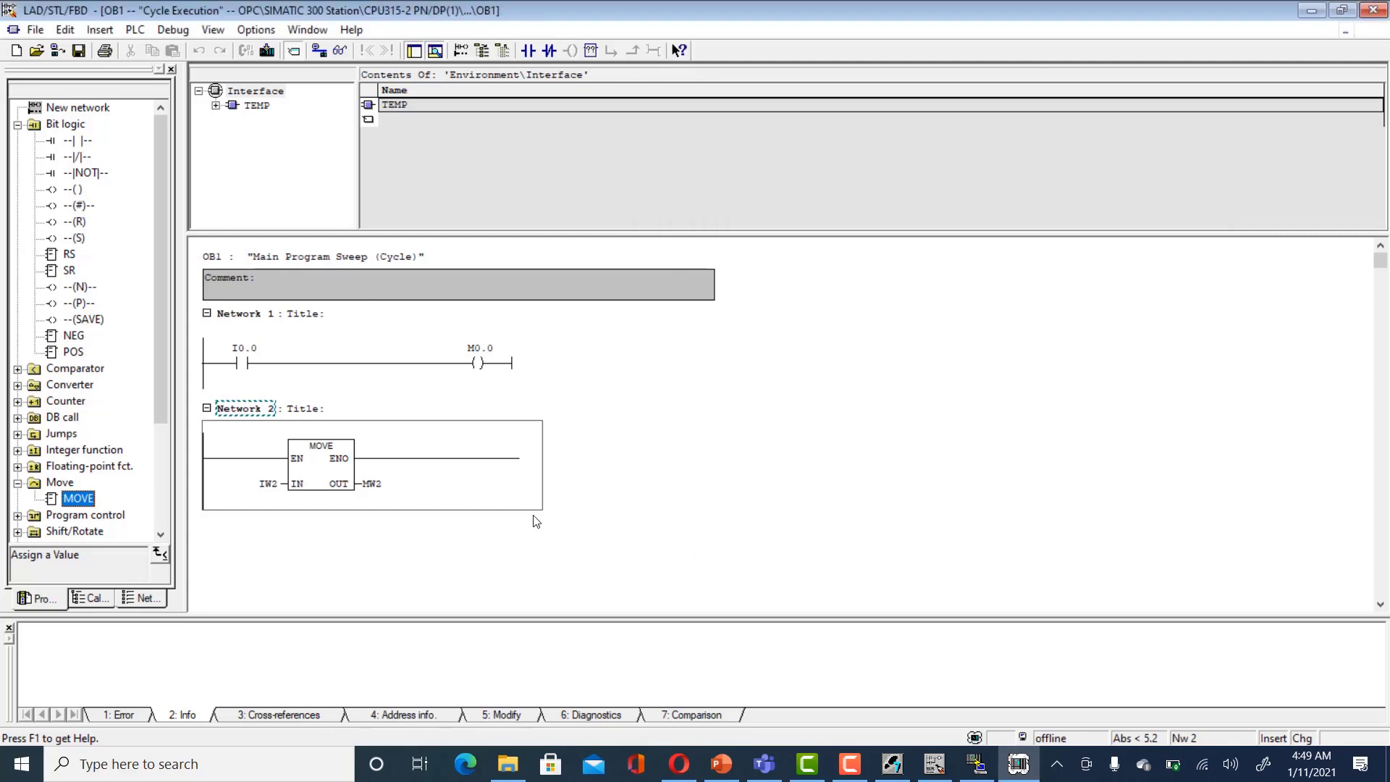
pyautogui.click(340, 50)
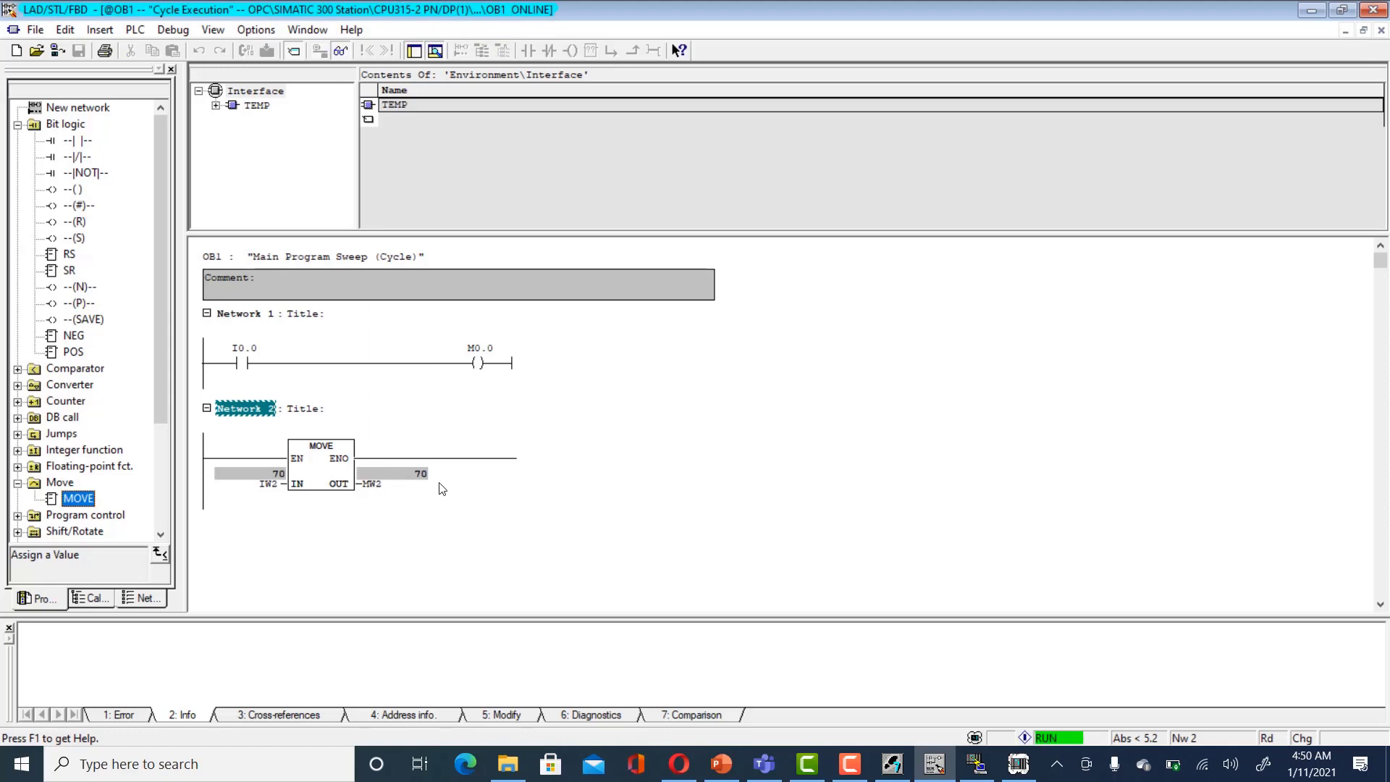
# Step: In NetToPLCsim, add a station with network IP address 192.168.70.1 and open the list of reachable Plcsim PLCs
pyautogui.click(979, 767)
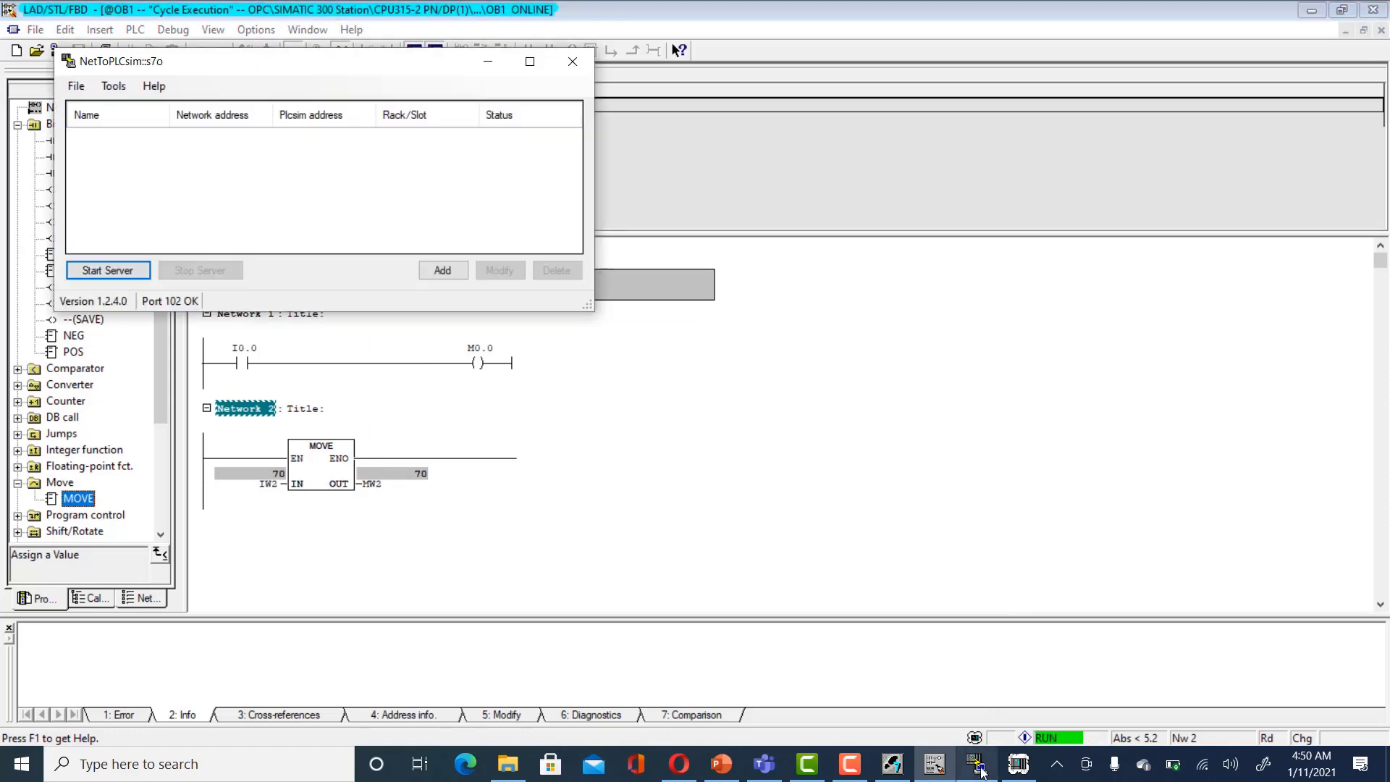
pyautogui.click(447, 271)
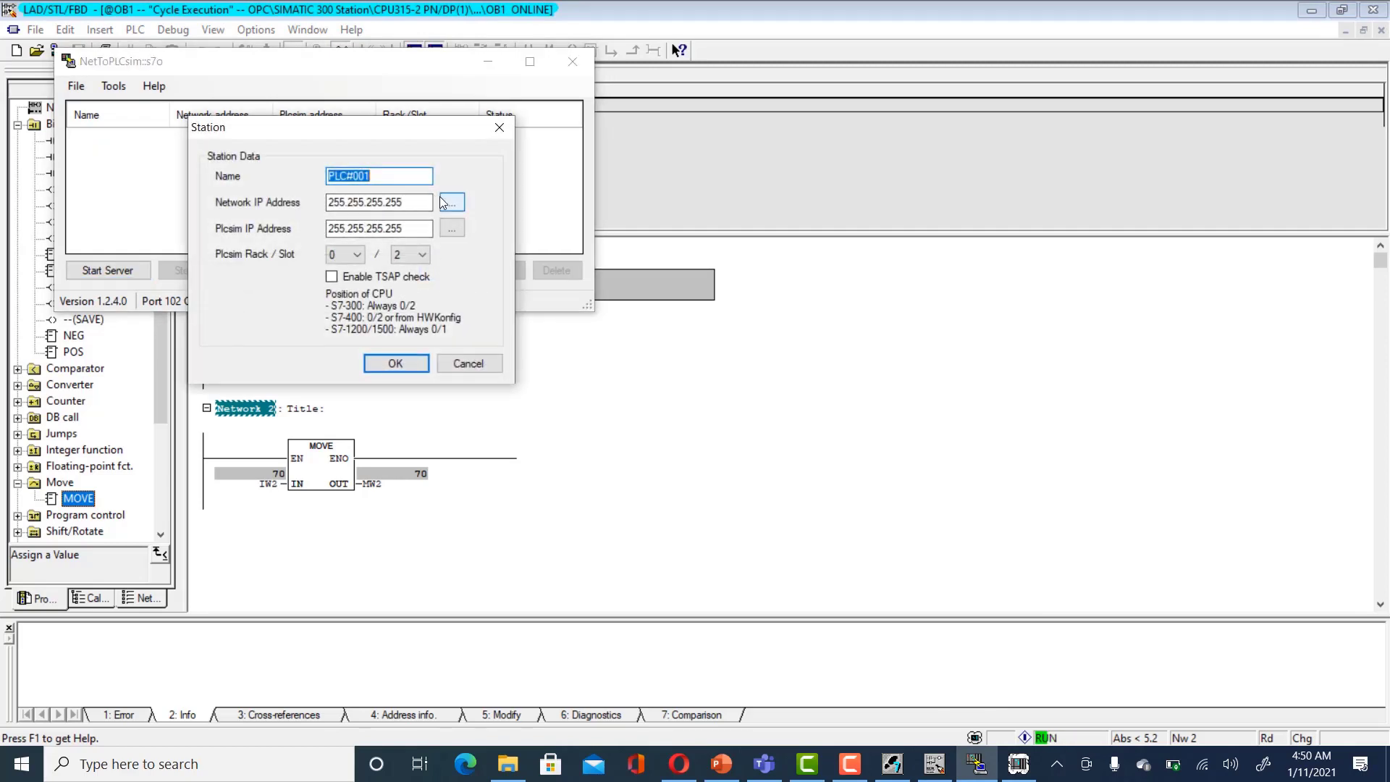
pyautogui.click(446, 202)
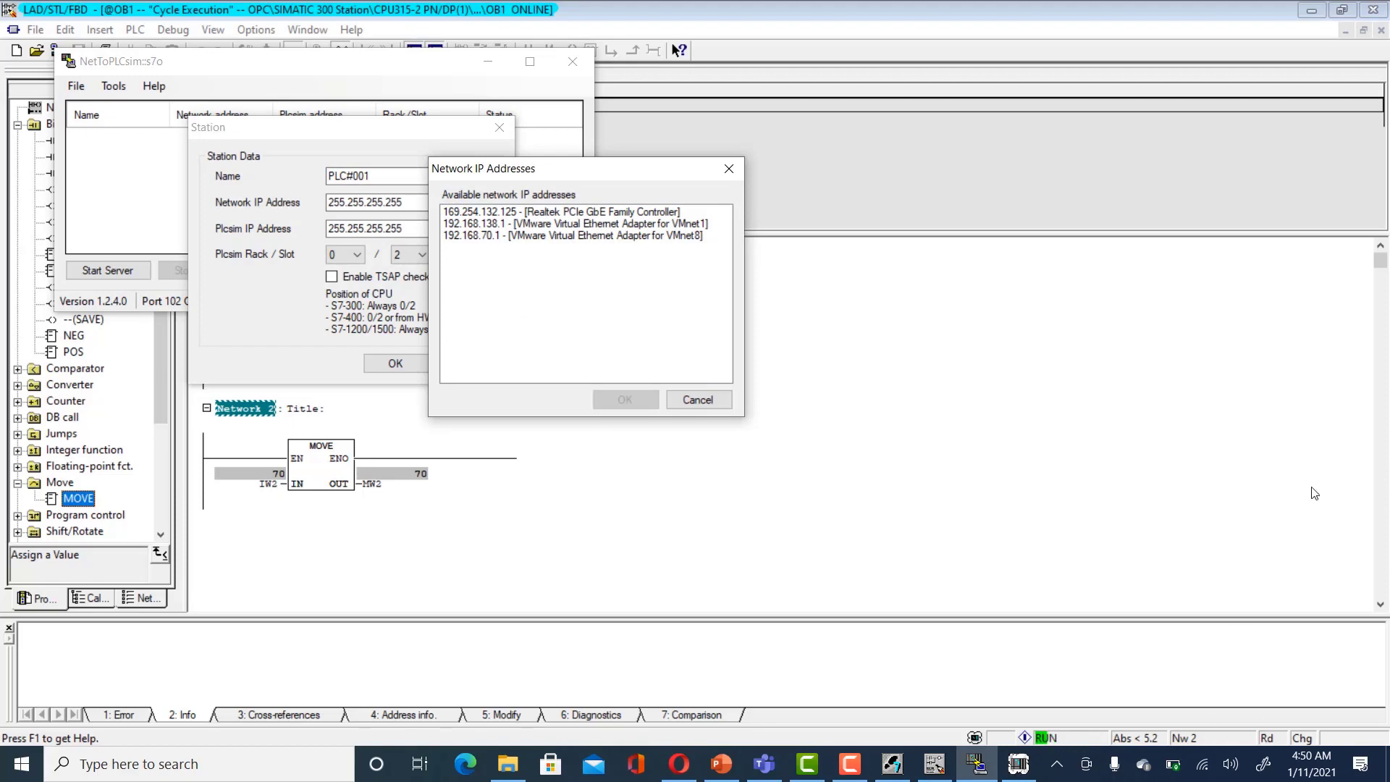
pyautogui.doubleClick(486, 236)
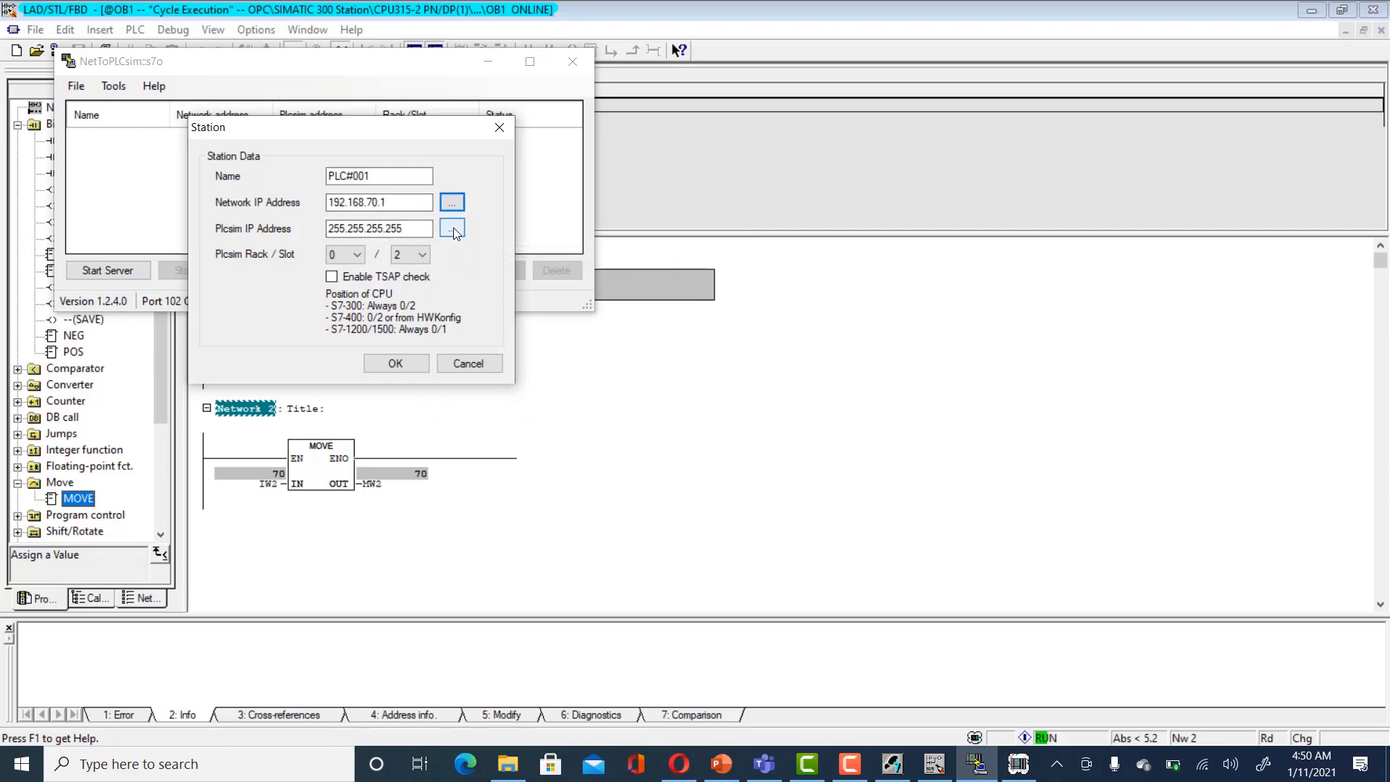
pyautogui.click(453, 229)
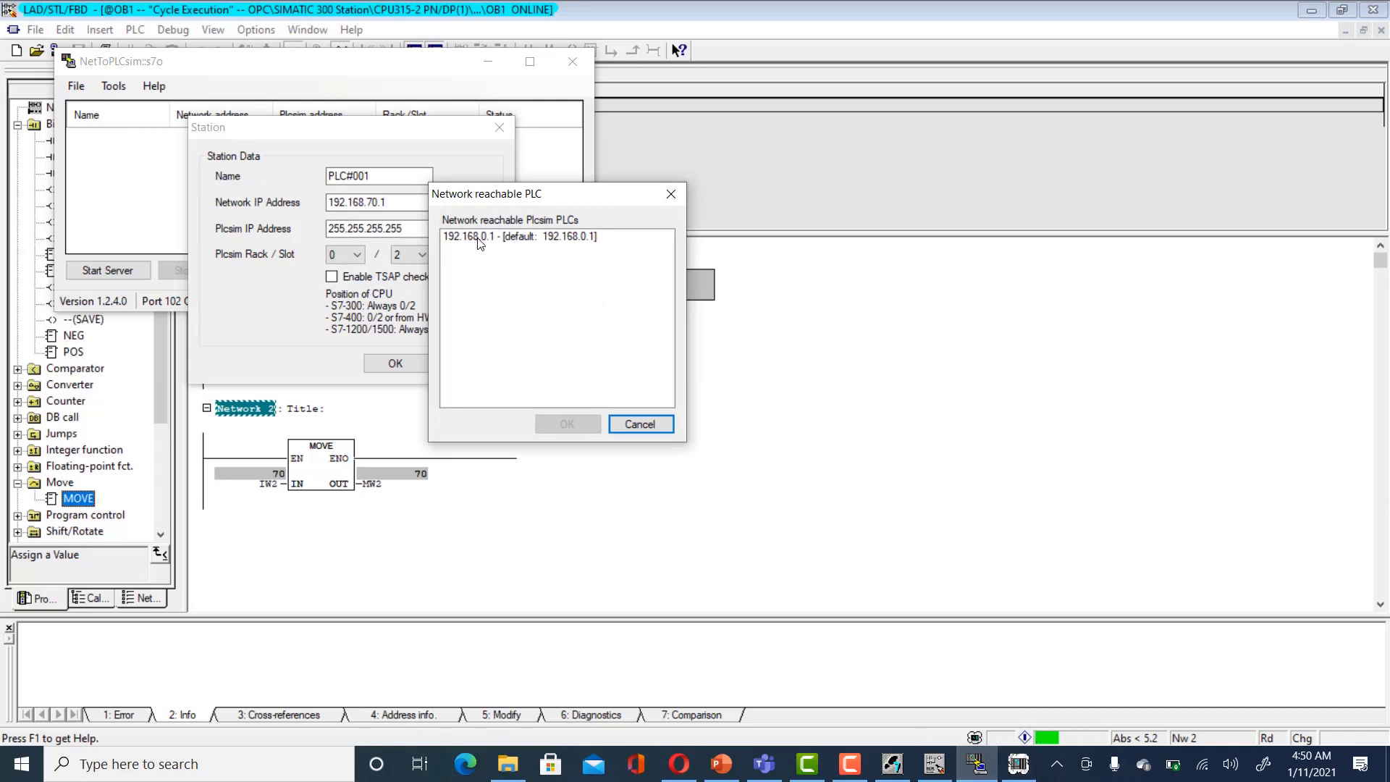
# Step: In SIMATIC Manager, open the SIMATIC 300 Station's hardware configuration and check the CPU's PN-IO interface properties
pyautogui.click(910, 772)
pyautogui.click(141, 118)
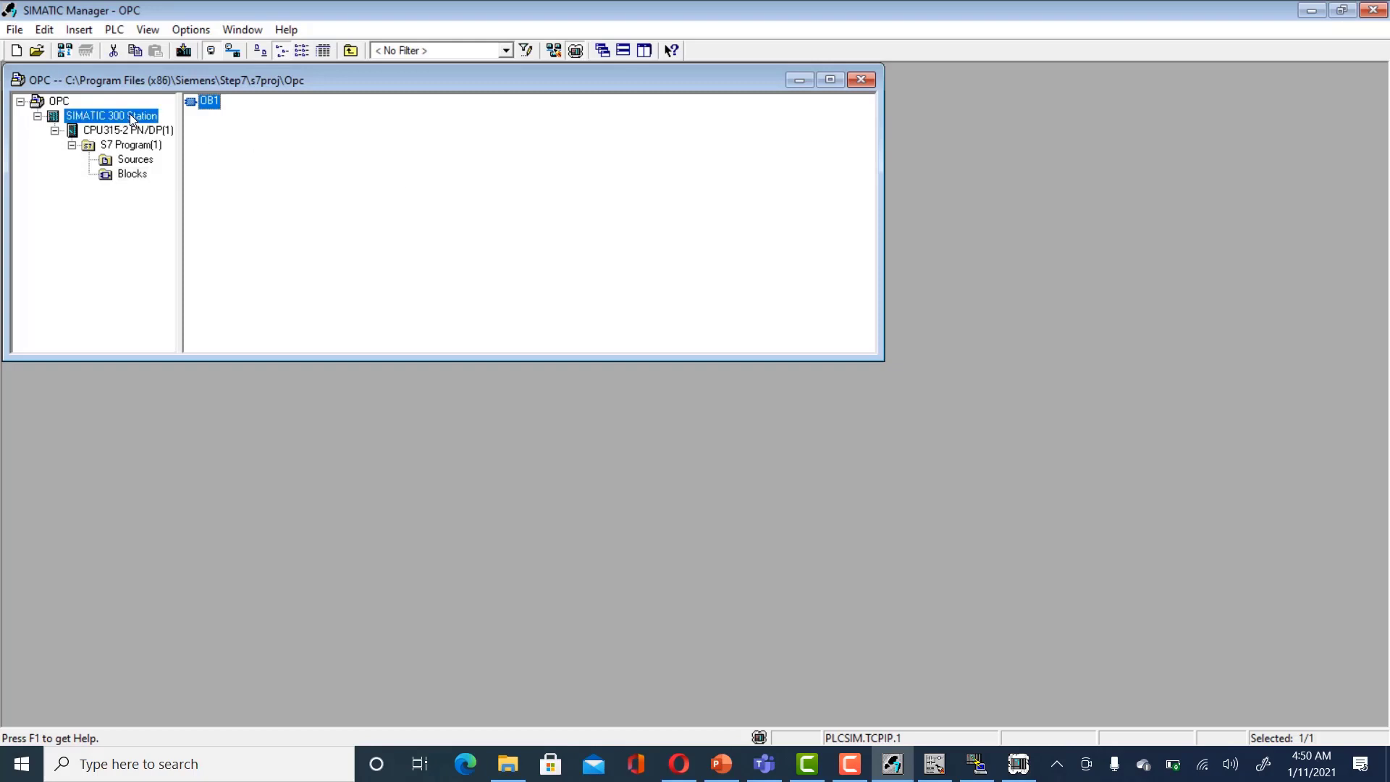
pyautogui.doubleClick(231, 101)
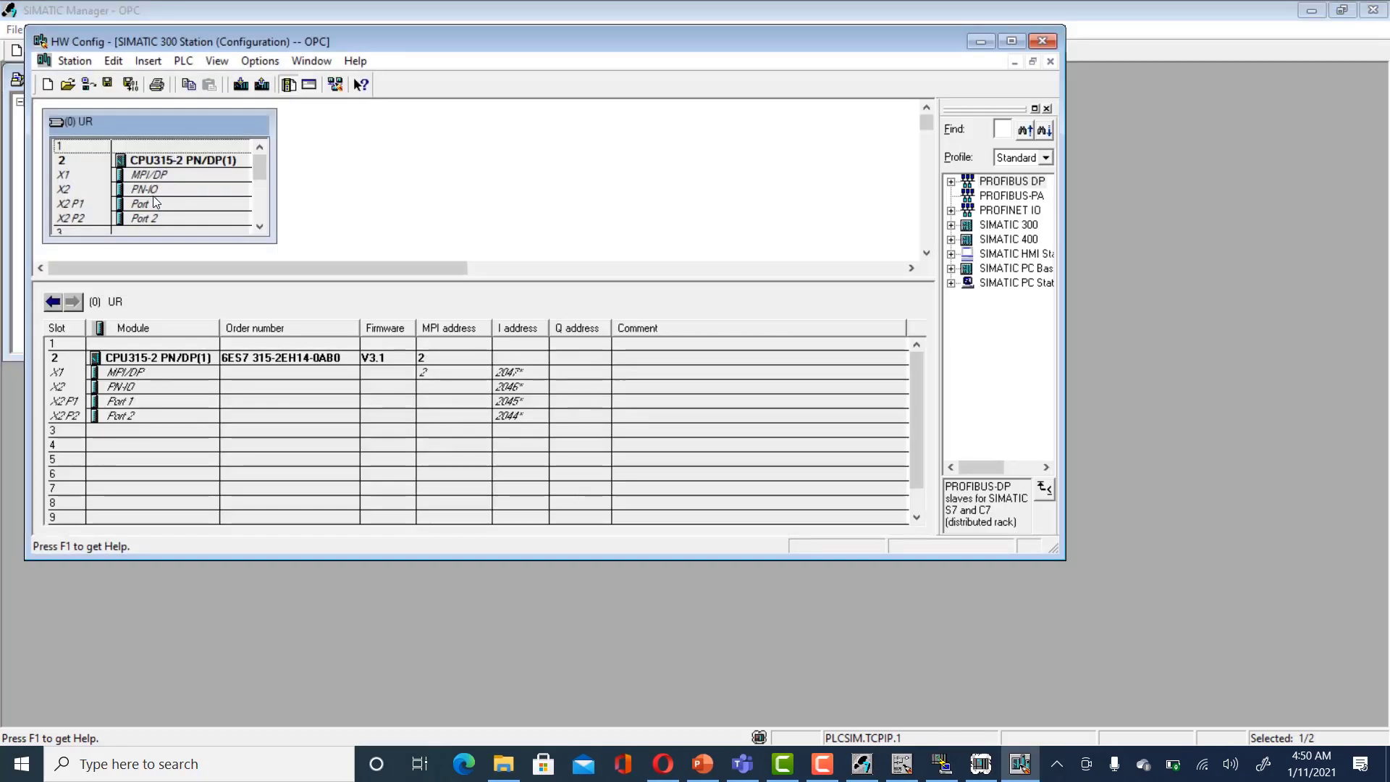
pyautogui.click(151, 192)
pyautogui.doubleClick(151, 193)
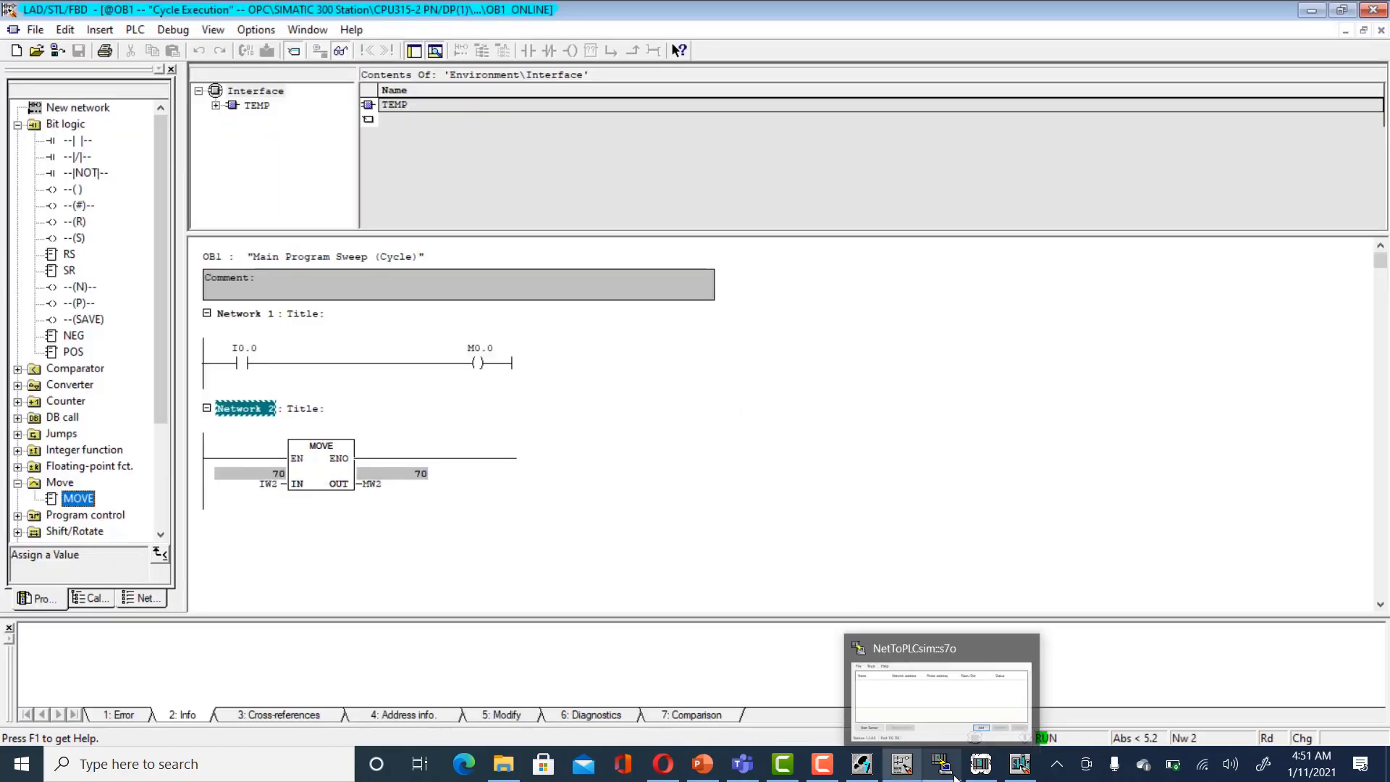
# Step: Back in NetToPLCsim, set the station's Plcsim IP address to 192.168.0.1, save the station and start the server
pyautogui.click(955, 680)
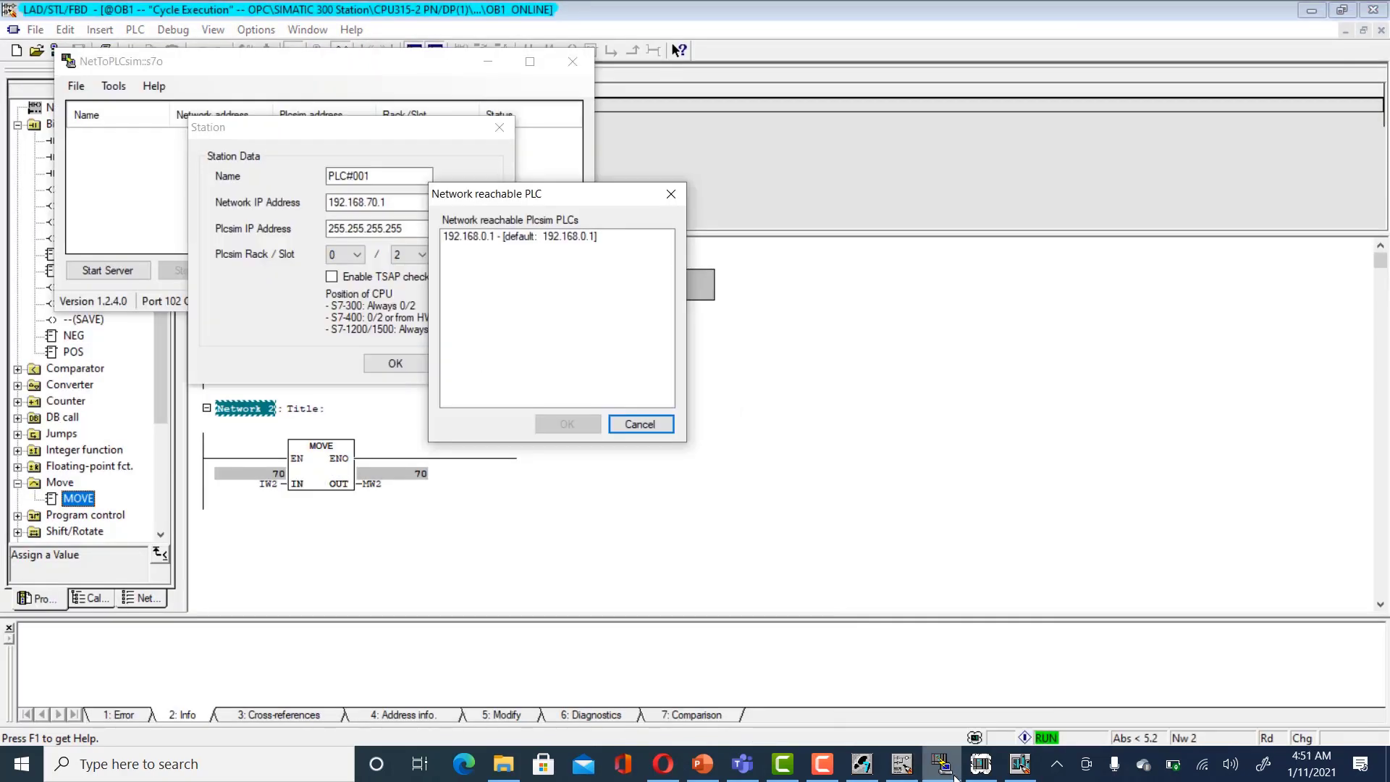
pyautogui.doubleClick(515, 237)
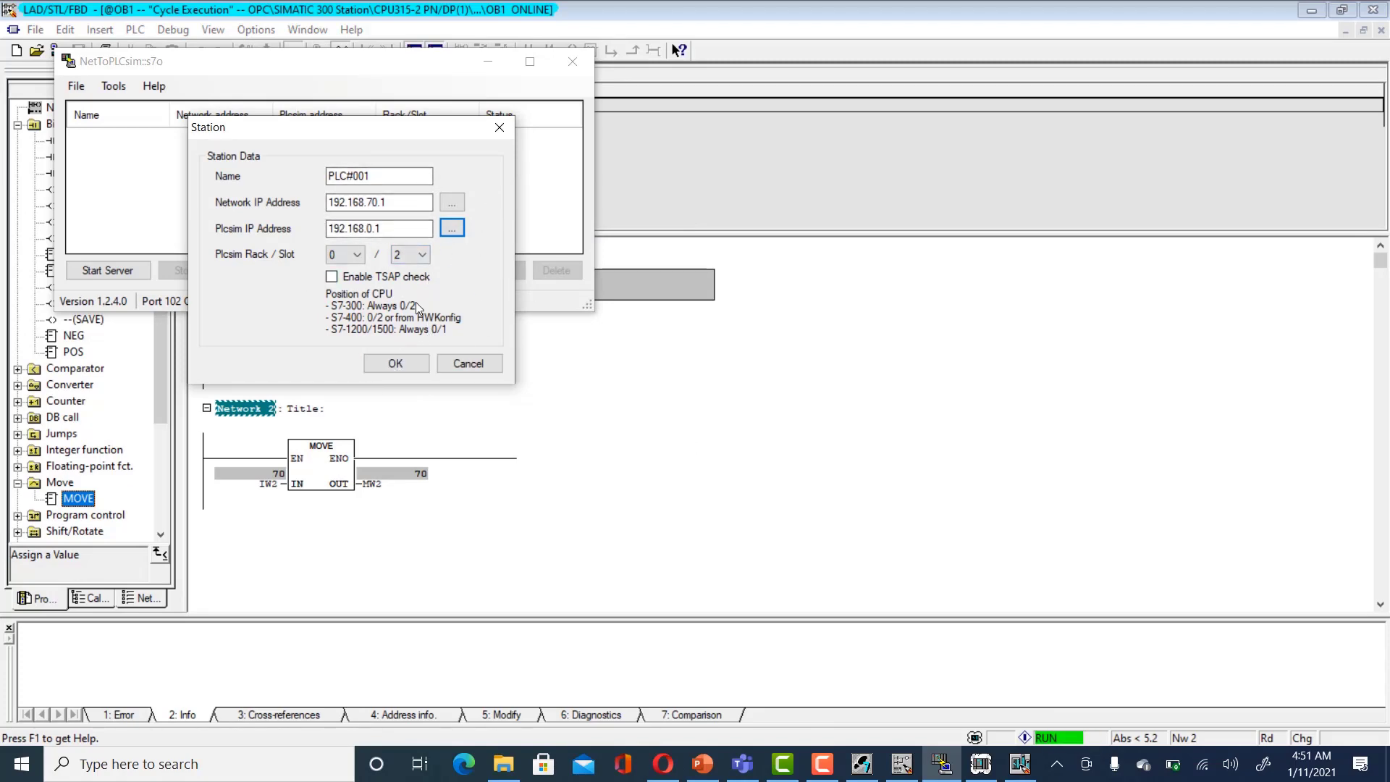
pyautogui.click(396, 364)
pyautogui.click(132, 276)
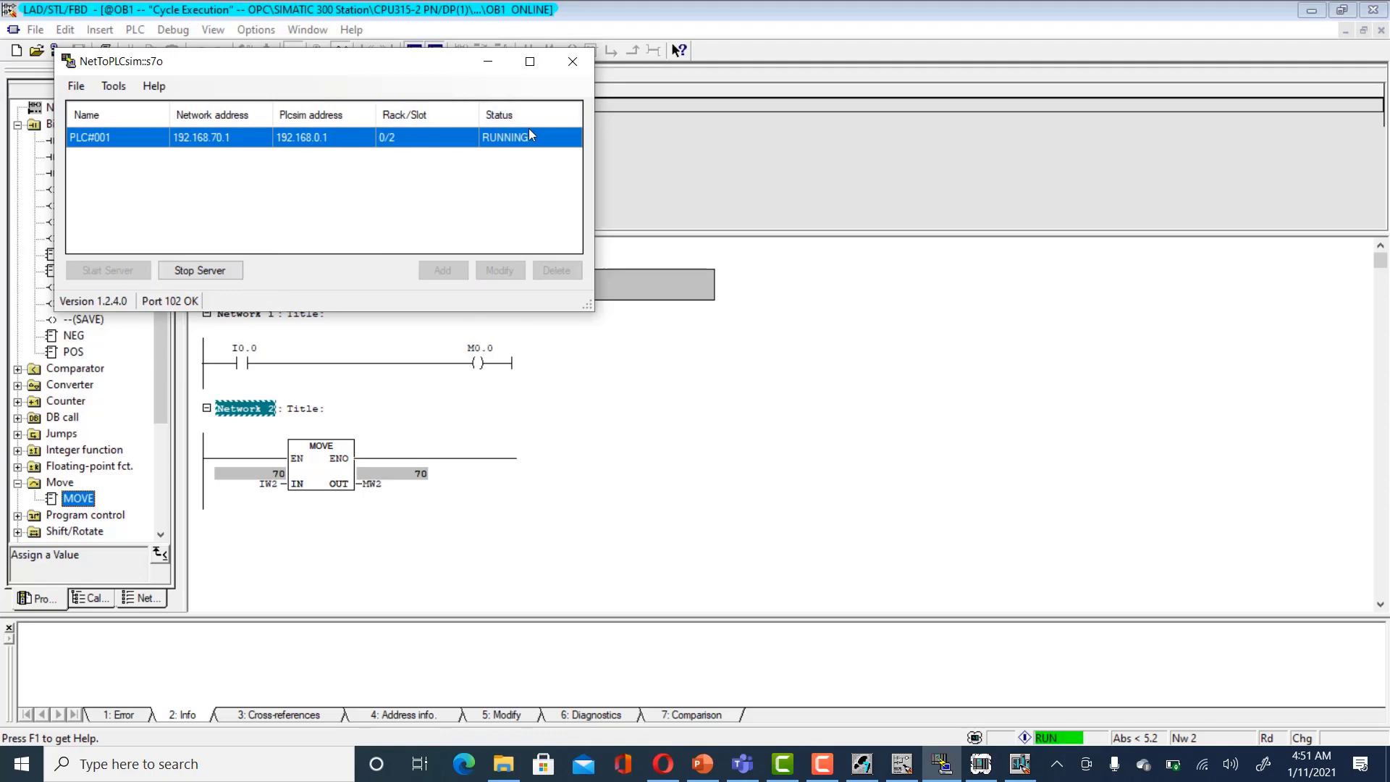
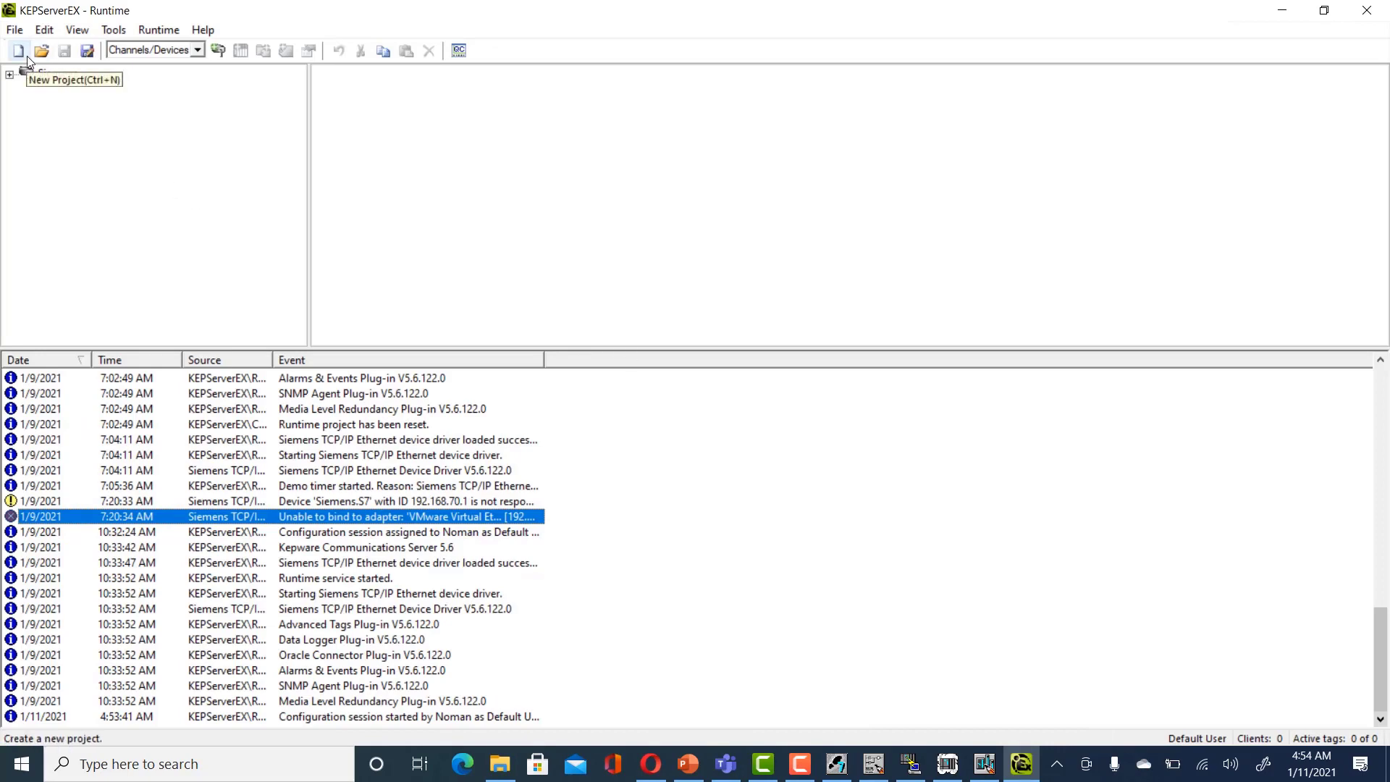
# Step: In KEPServerEX, create a new project that replaces the runtime project and start a new channel named Siemens
pyautogui.click(26, 58)
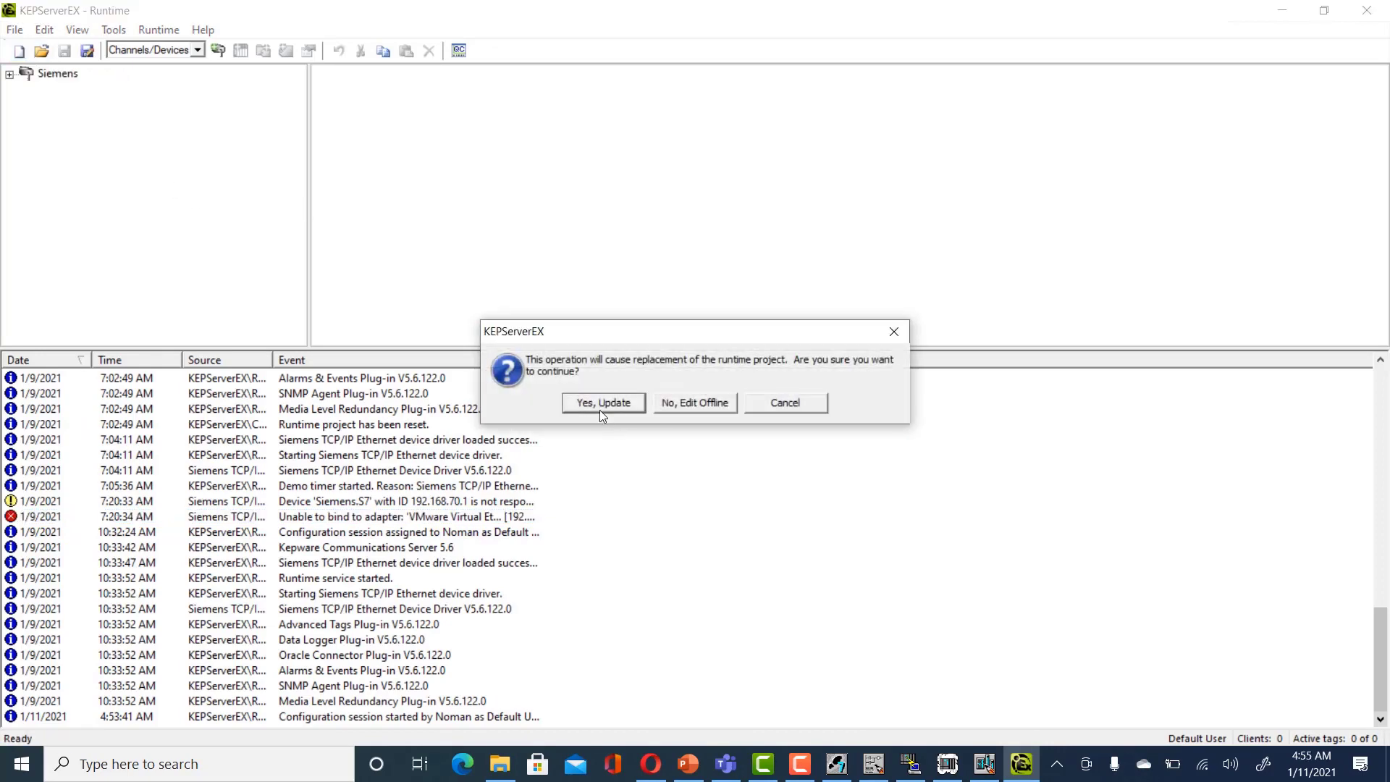
pyautogui.click(598, 406)
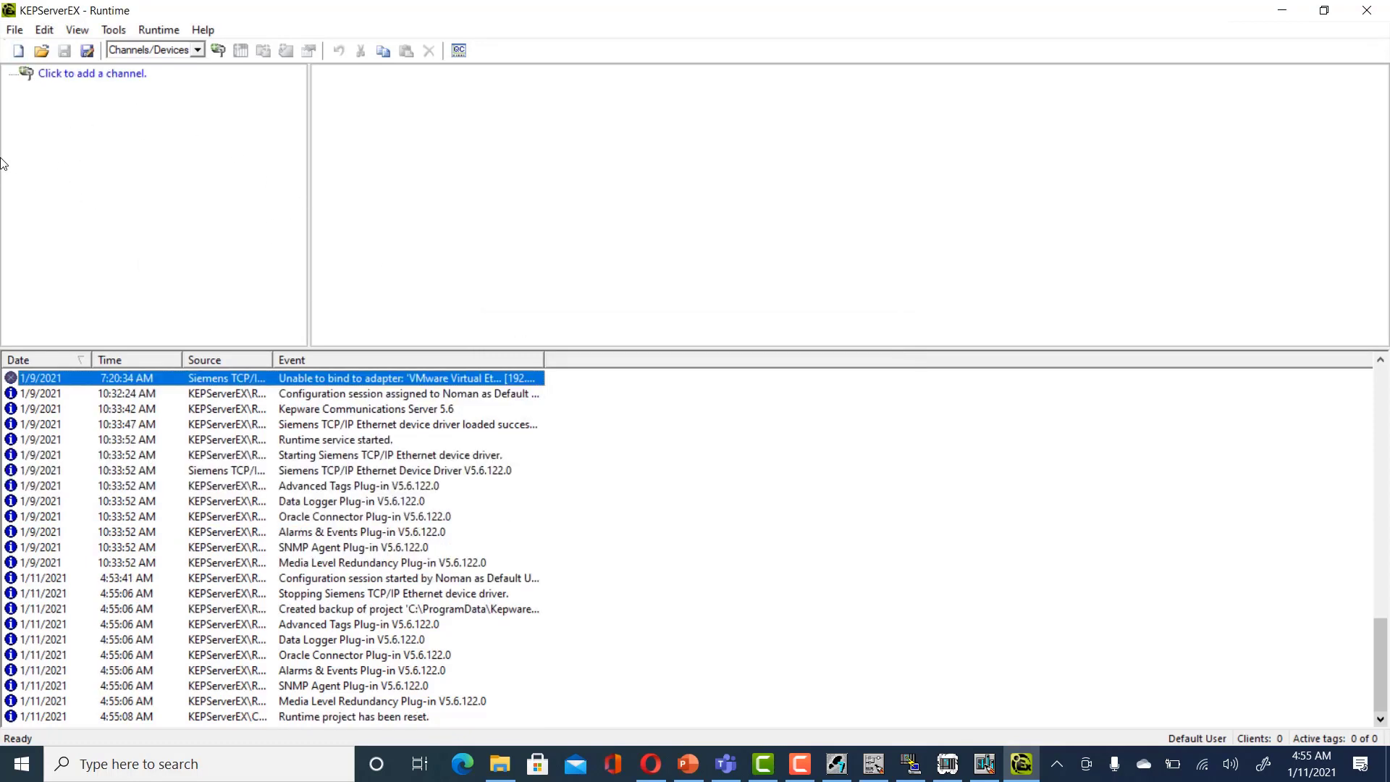
pyautogui.click(78, 75)
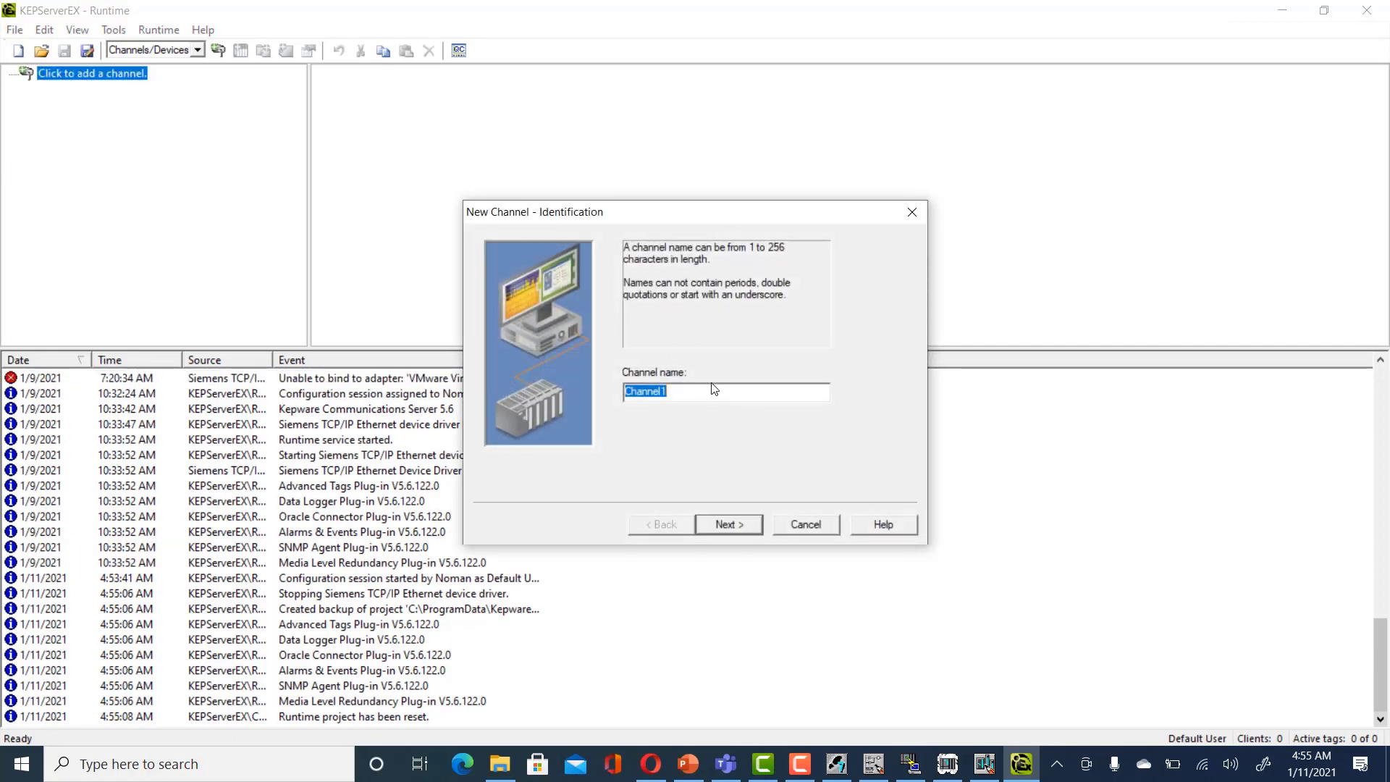
pyautogui.write('Simens')
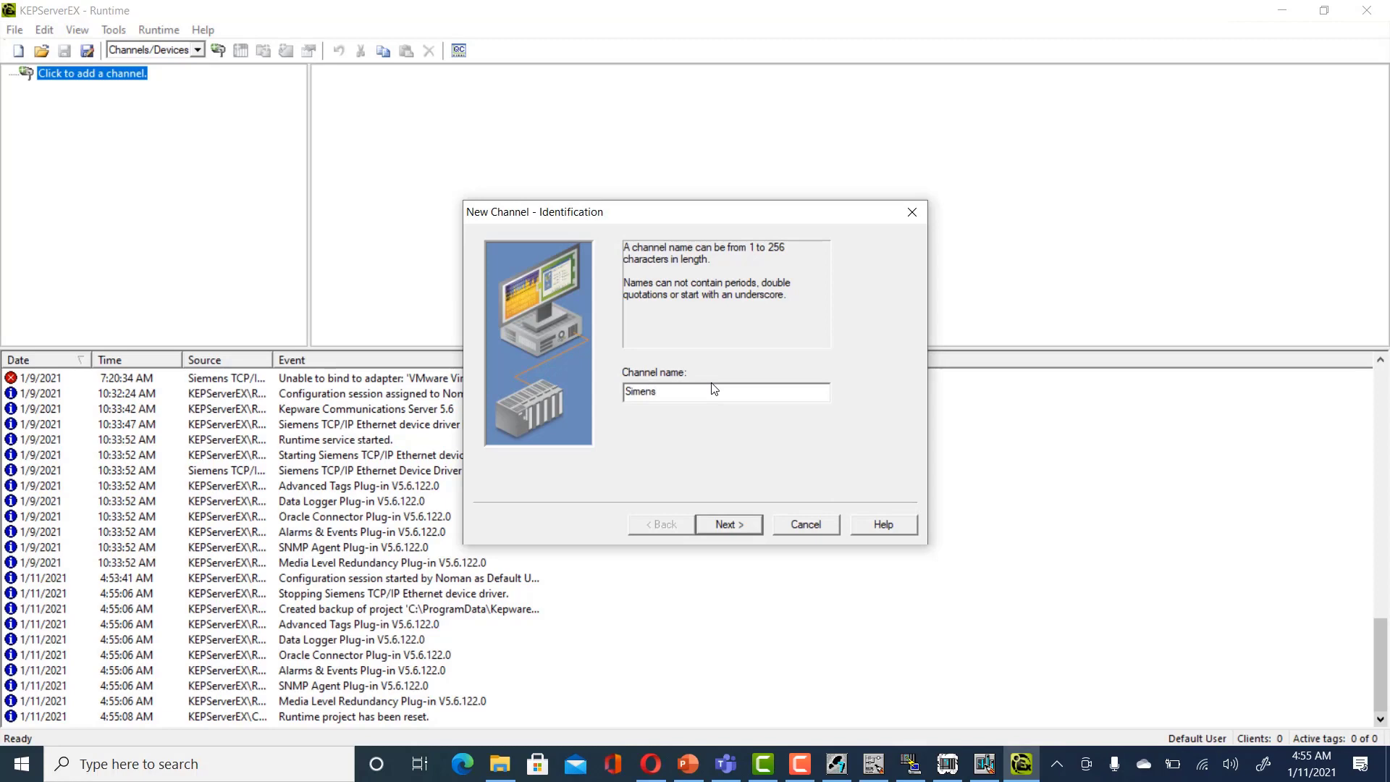
pyautogui.write('mens')
pyautogui.press('Return')
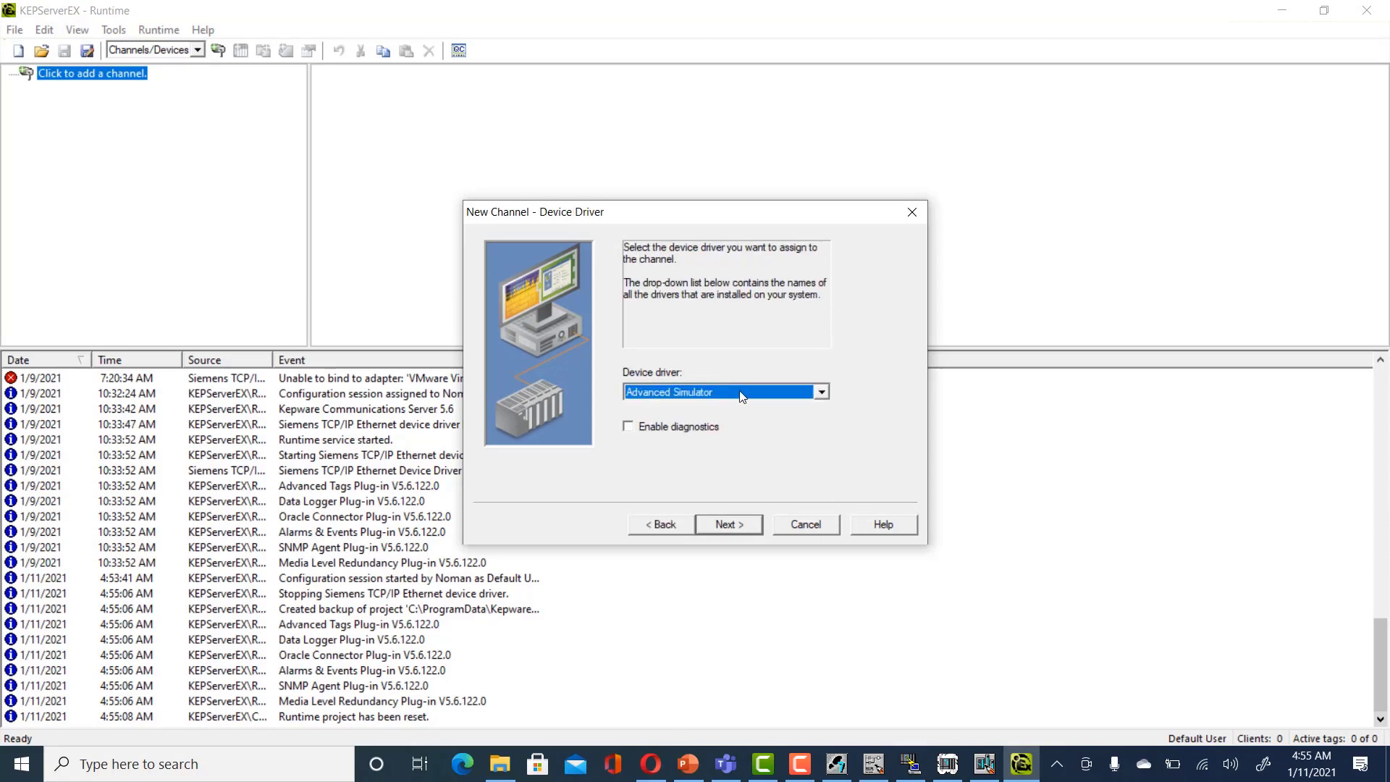
# Step: Assign the Siemens TCP/IP Ethernet device driver to the new channel
pyautogui.click(742, 393)
pyautogui.press('Up')
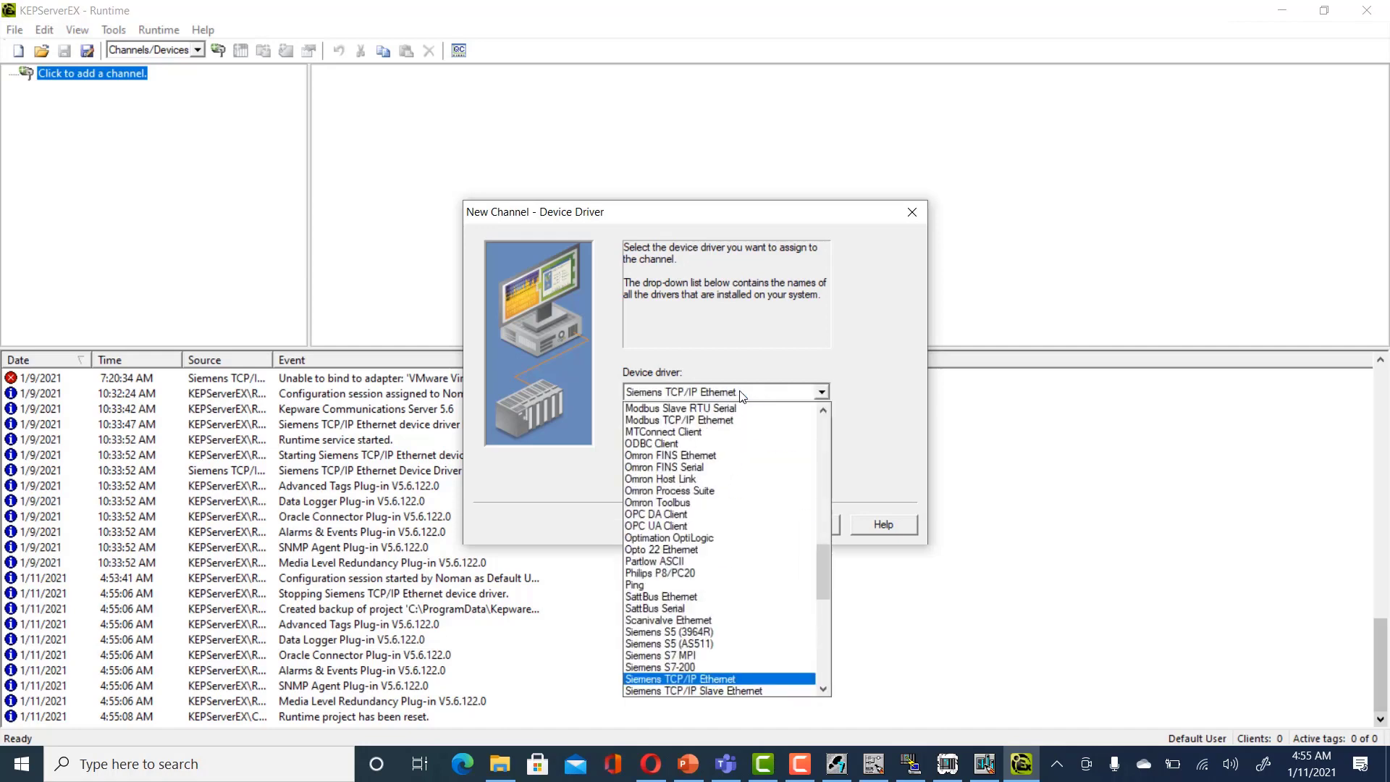
pyautogui.click(708, 679)
pyautogui.click(749, 523)
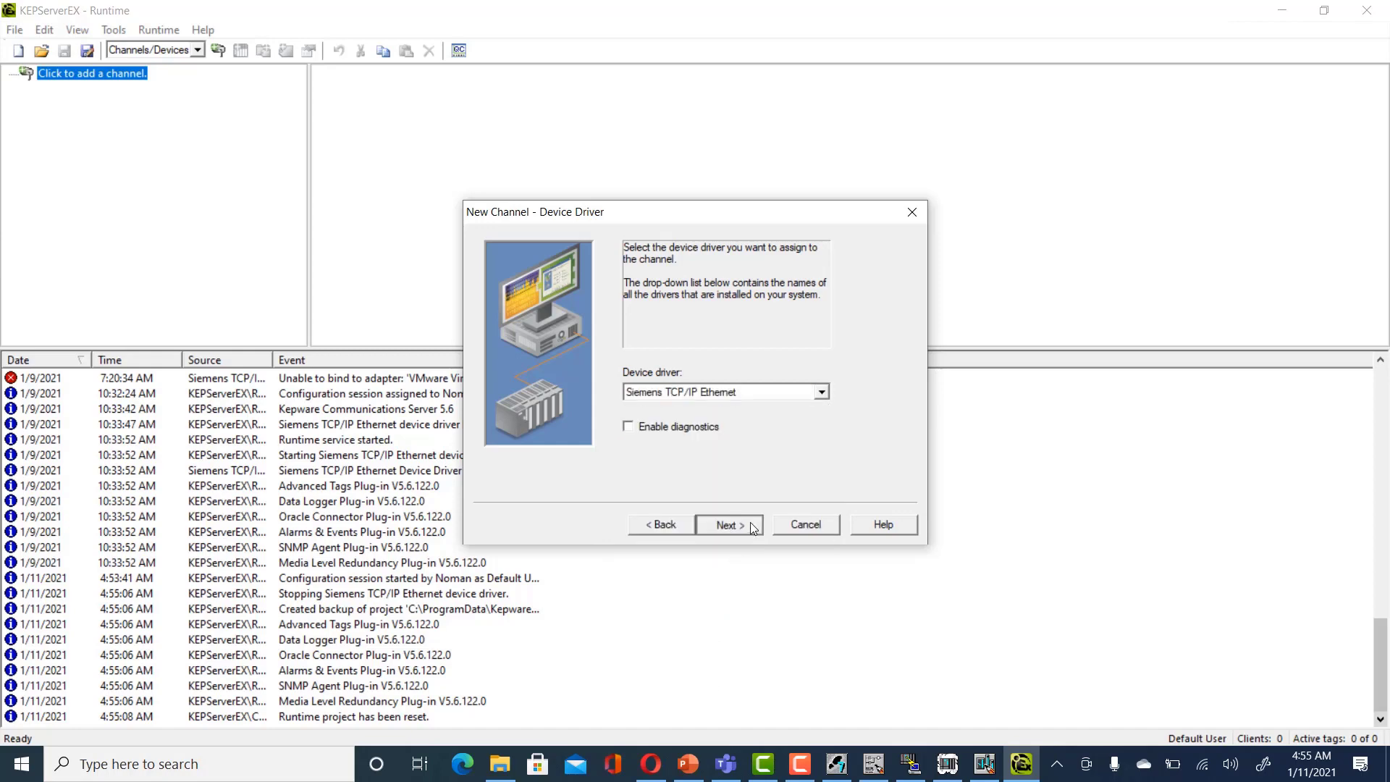
# Step: Set the channel's network adapter to the VMware one at 192.168.70.1, matching NetToPLCsim, and finish the channel with default write optimizations
pyautogui.click(821, 391)
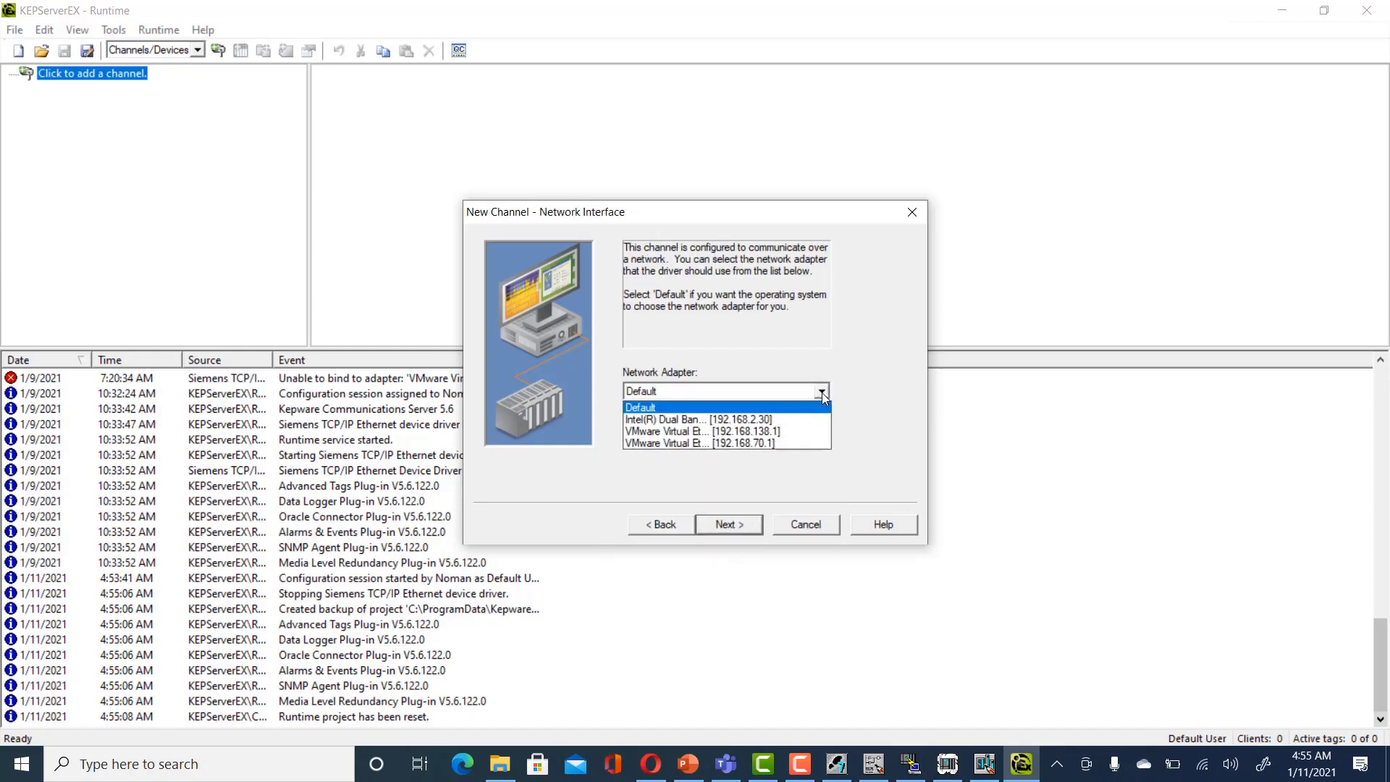
pyautogui.click(772, 443)
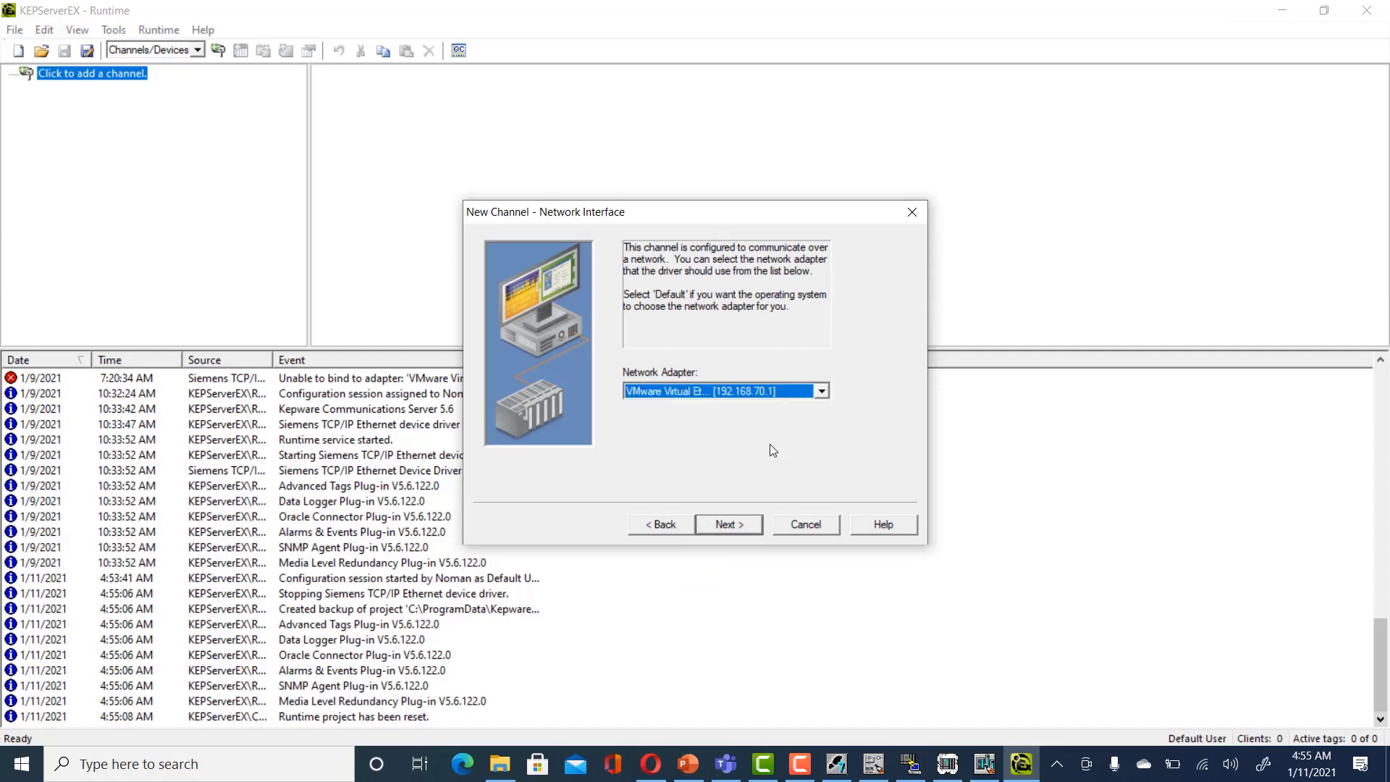
pyautogui.click(910, 764)
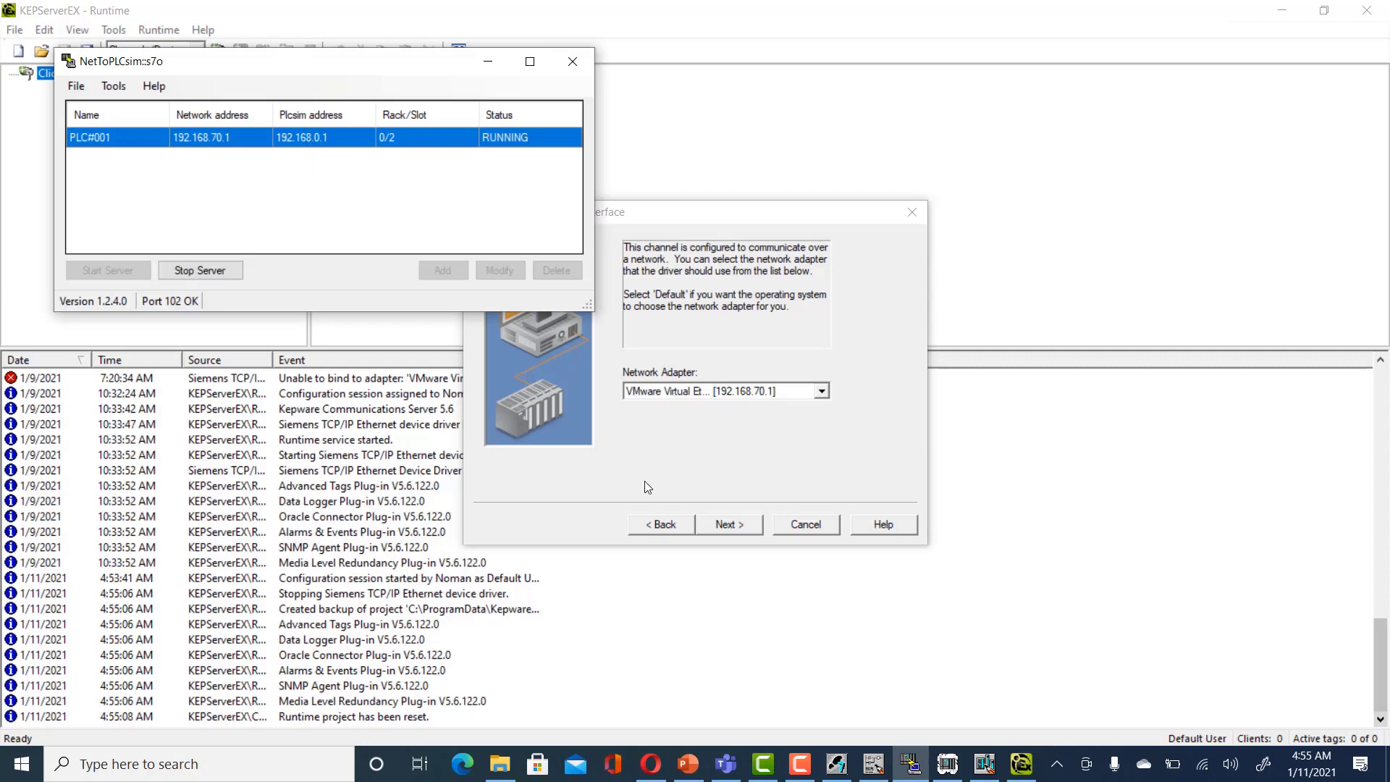
pyautogui.click(730, 526)
pyautogui.click(730, 525)
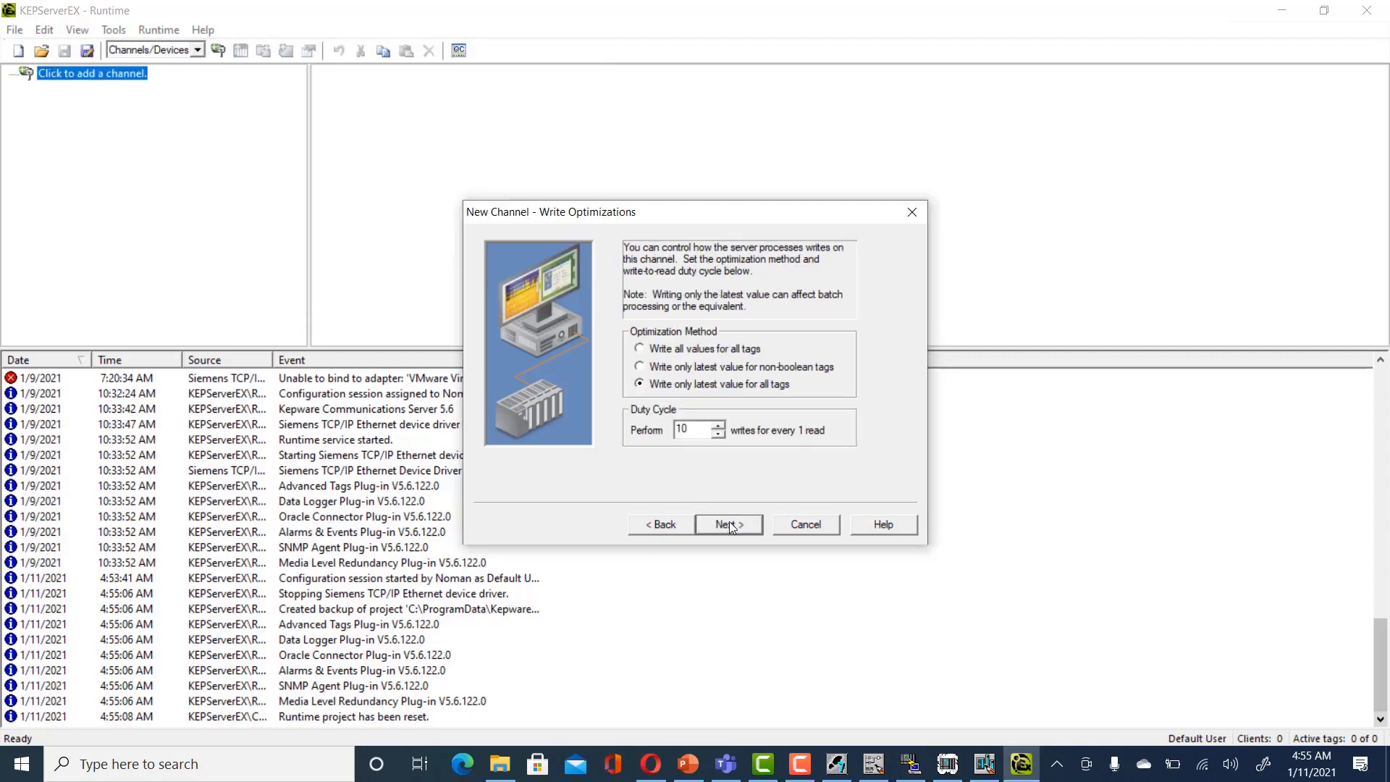
pyautogui.click(730, 525)
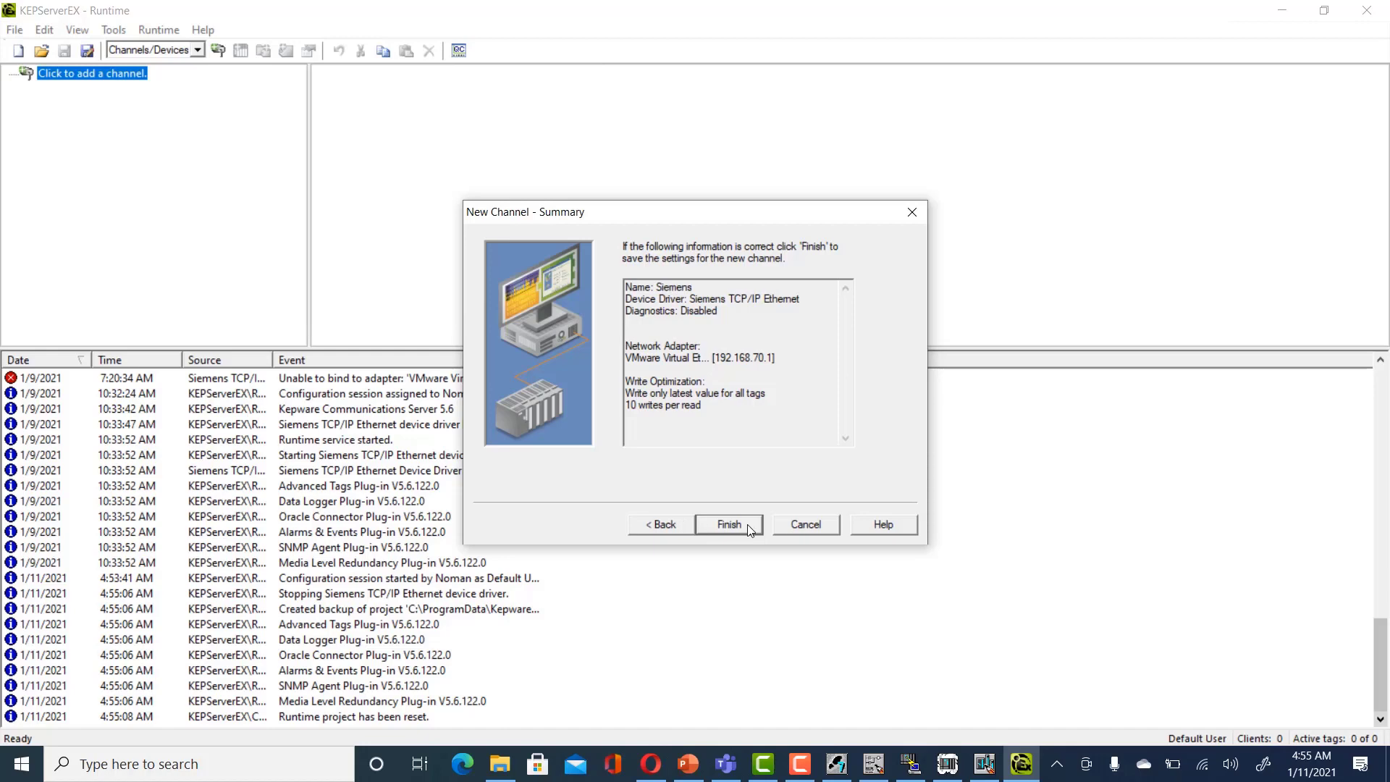
pyautogui.click(749, 529)
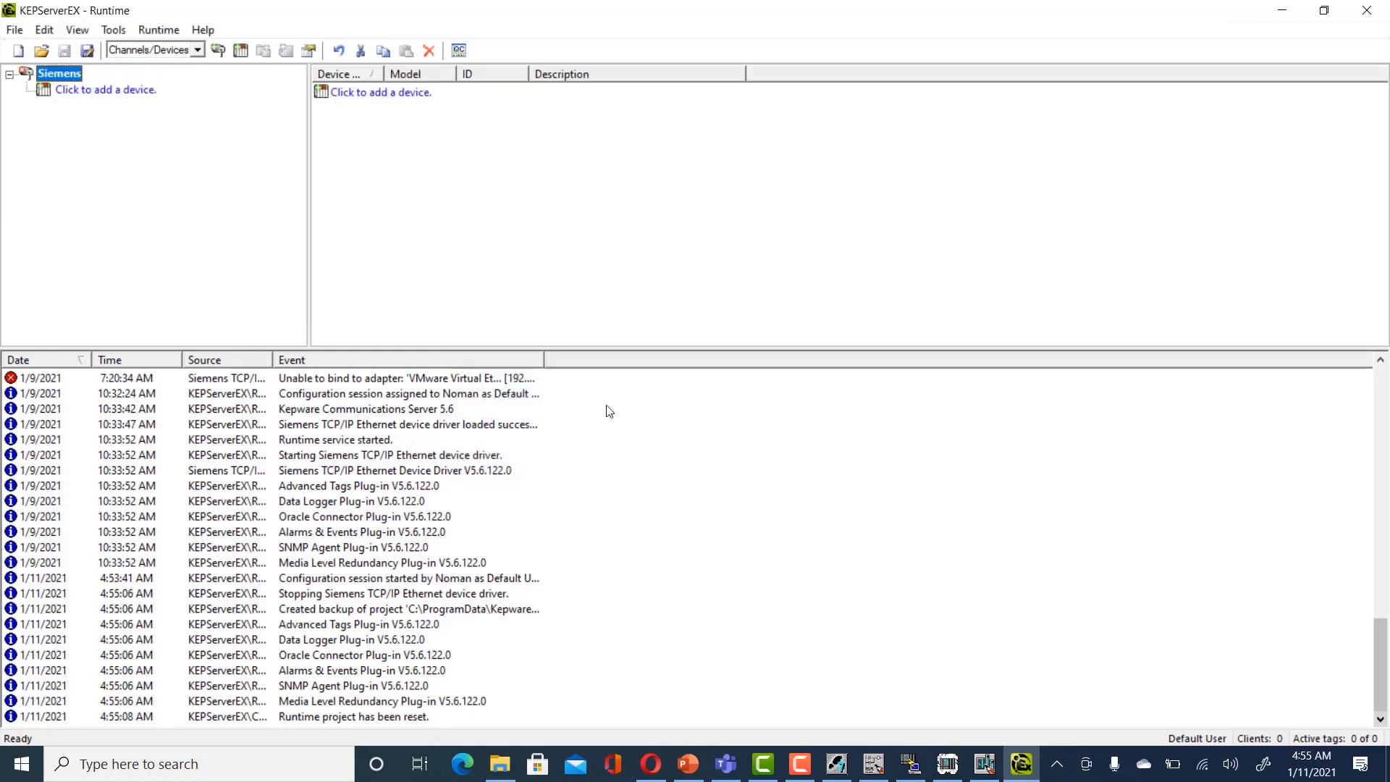
# Step: Start a new device named s7 under the Siemens channel and select the S7-300 model
pyautogui.click(129, 91)
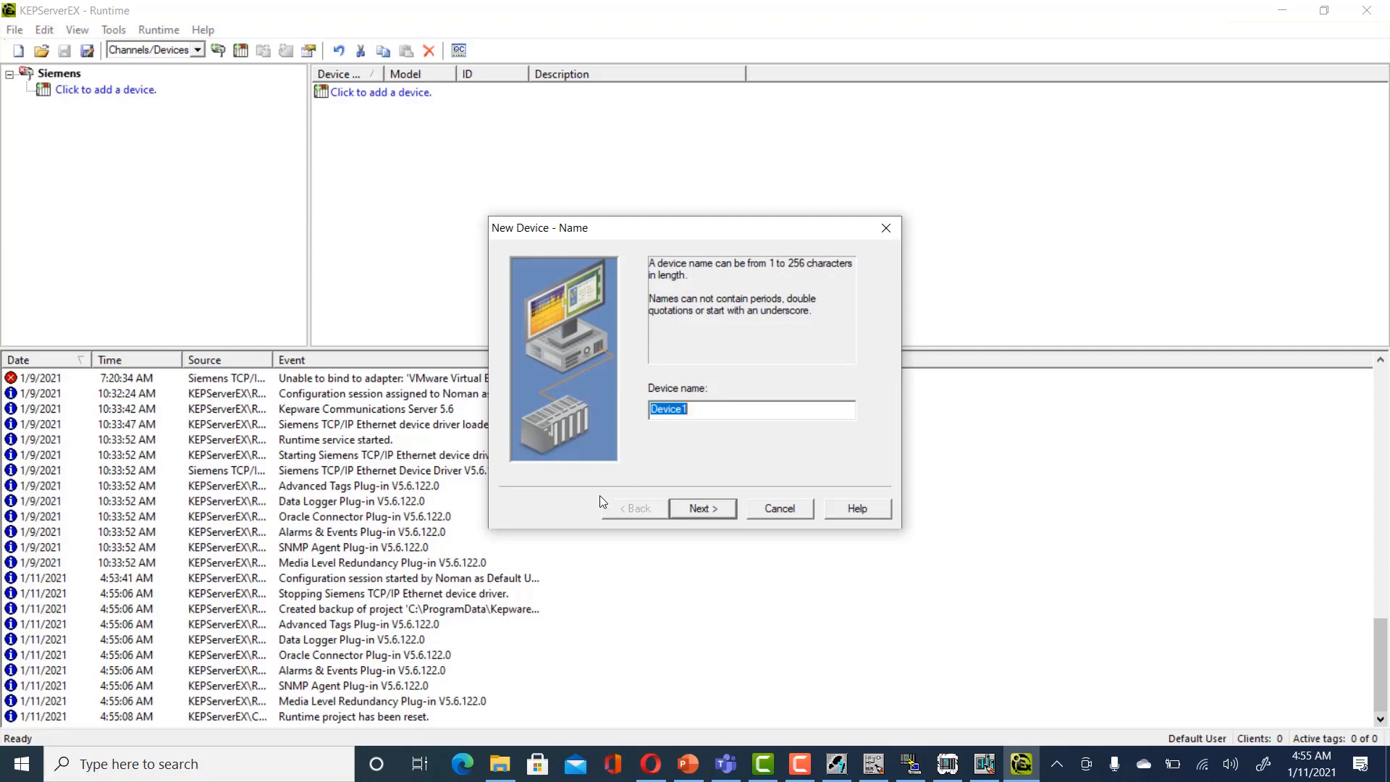
pyautogui.write('s7')
pyautogui.press('Return')
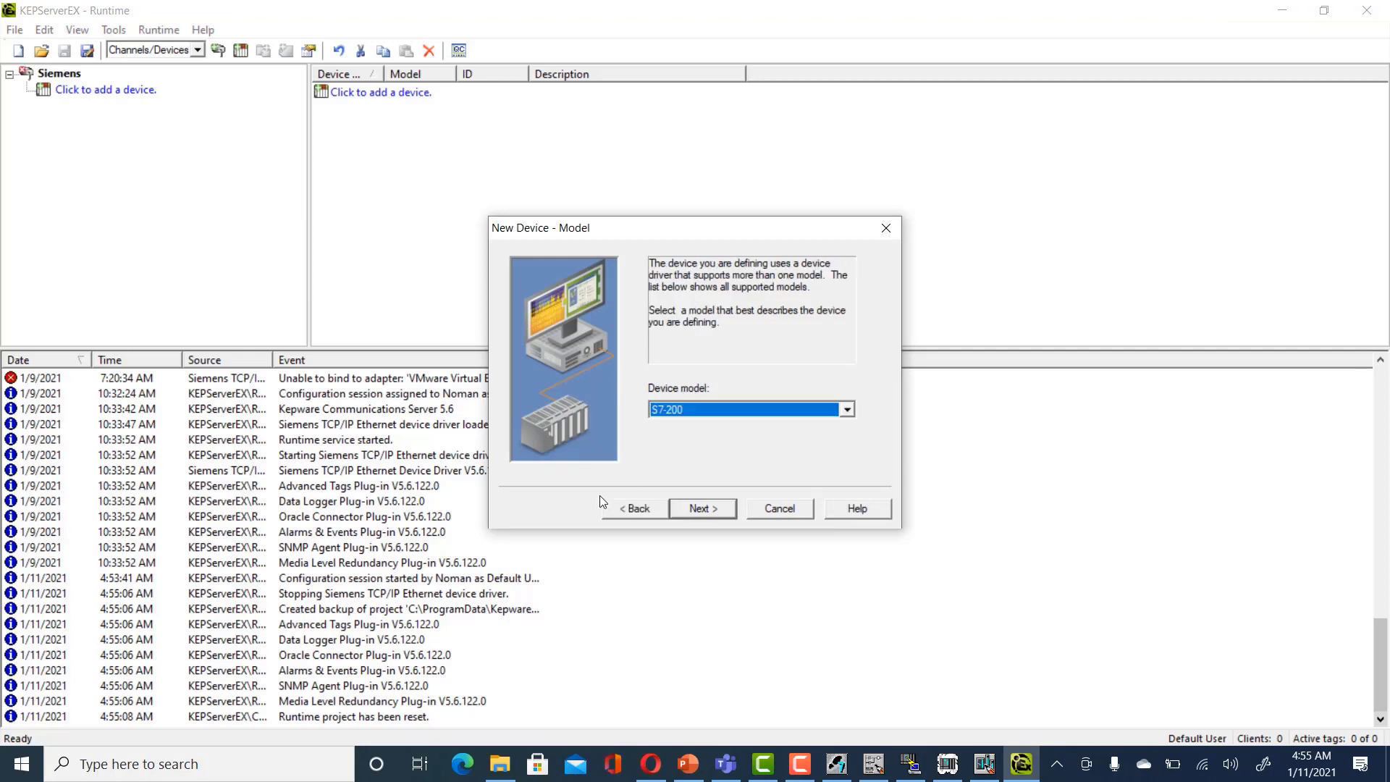
pyautogui.click(847, 409)
pyautogui.click(792, 438)
pyautogui.click(735, 513)
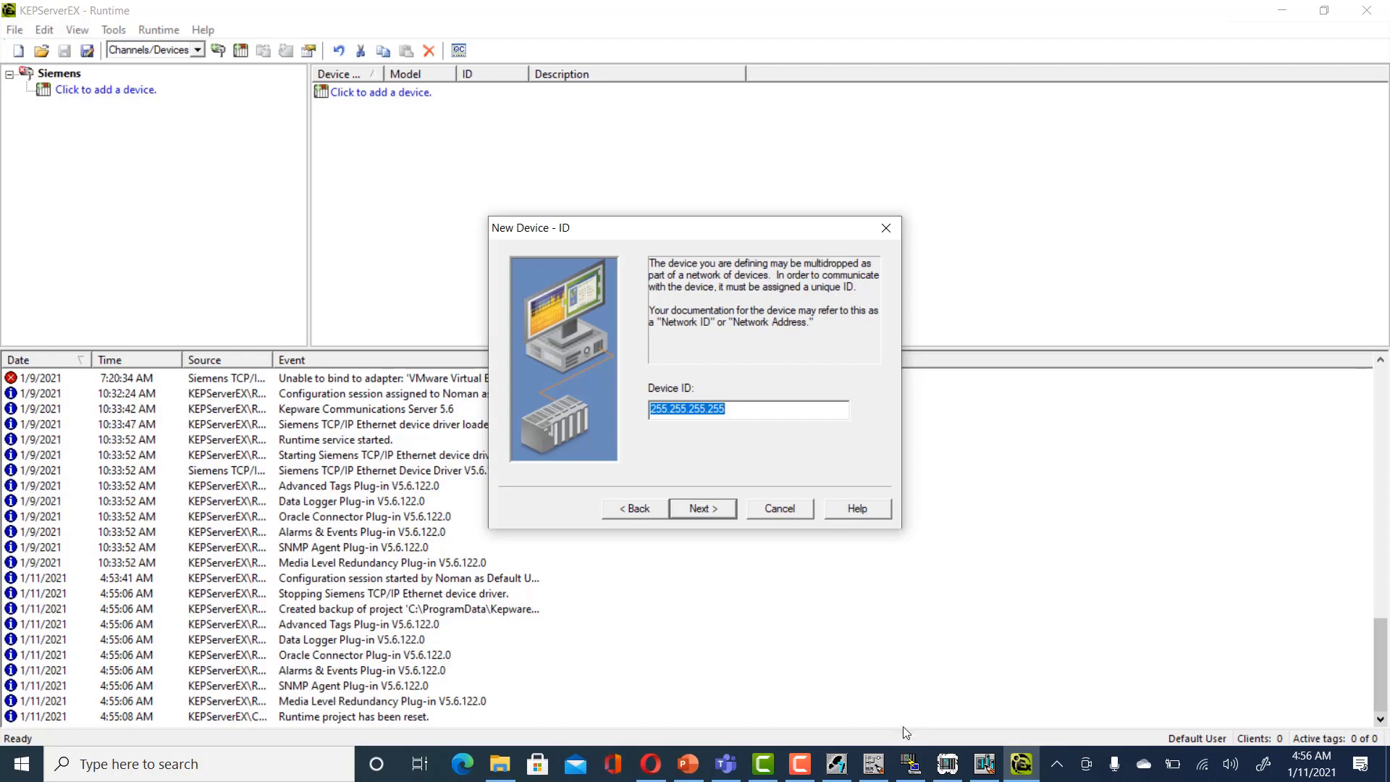
# Step: Check the station's network address in NetToPLCsim, and set the new device's ID to 192.168.70.1
pyautogui.click(948, 764)
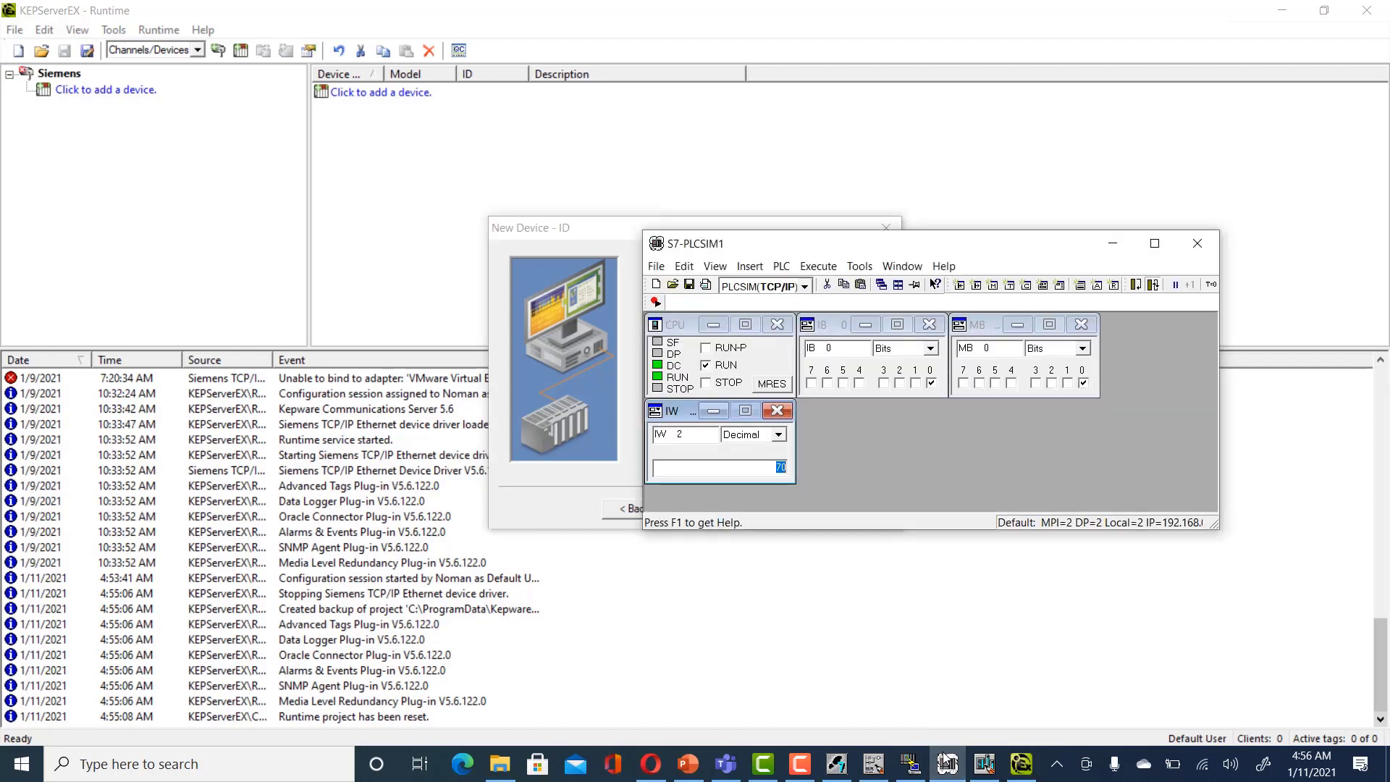
pyautogui.click(910, 763)
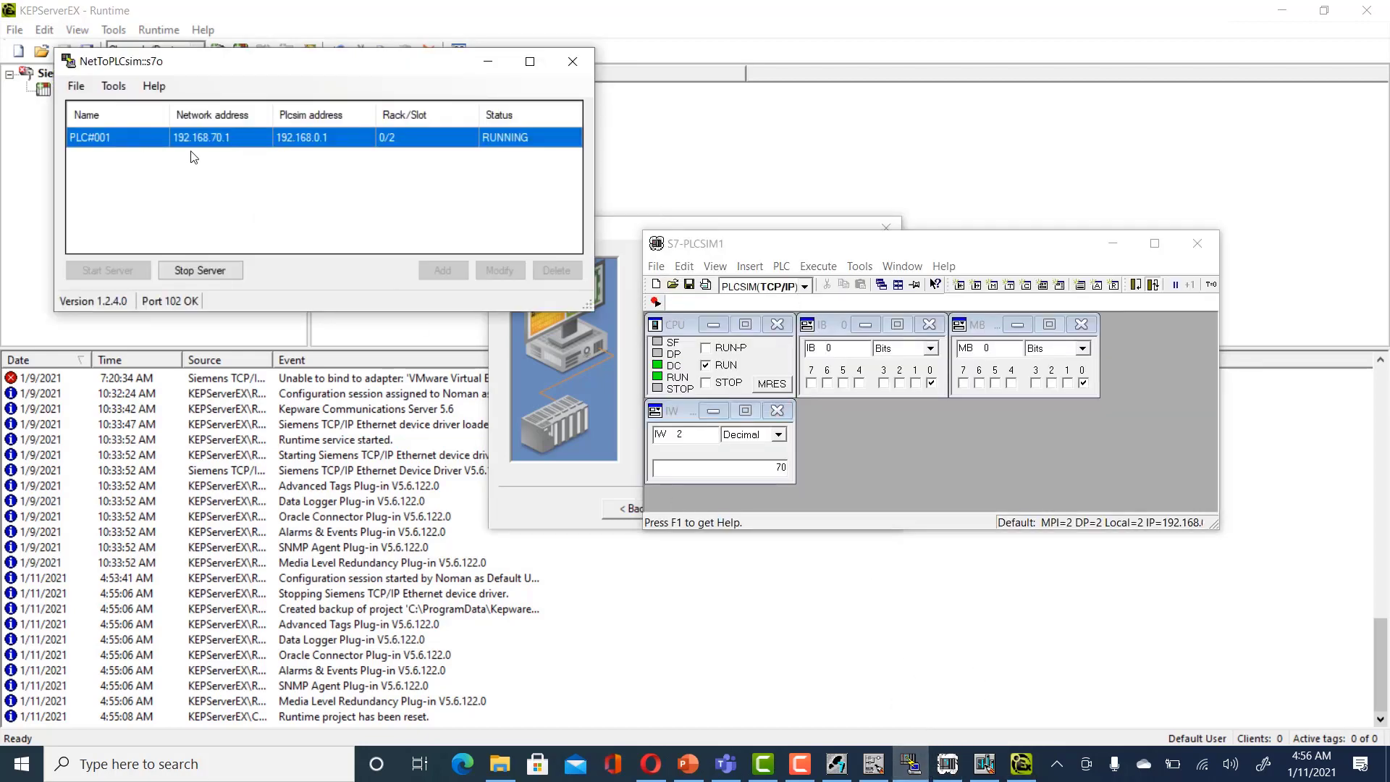
pyautogui.click(542, 384)
pyautogui.click(730, 407)
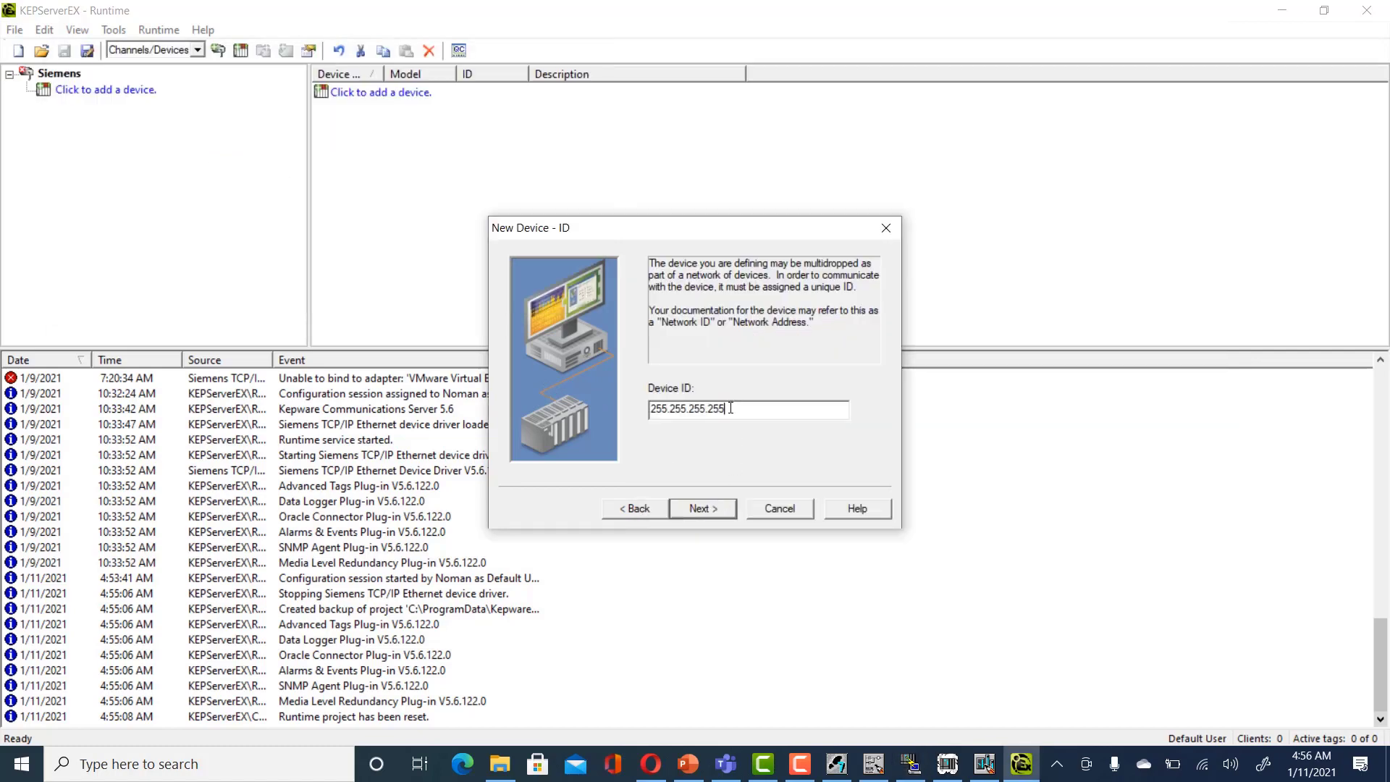
pyautogui.doubleClick(731, 408)
pyautogui.click(730, 407)
pyautogui.press('BackSpace')
pyautogui.press('BackSpace')
pyautogui.press('BackSpace')
pyautogui.press('BackSpace')
pyautogui.press('BackSpace')
pyautogui.press('BackSpace')
pyautogui.press('BackSpace')
pyautogui.press('BackSpace')
pyautogui.press('BackSpace')
pyautogui.press('BackSpace')
pyautogui.press('BackSpace')
pyautogui.press('BackSpace')
pyautogui.press('BackSpace')
pyautogui.press('BackSpace')
pyautogui.write('192.168.70')
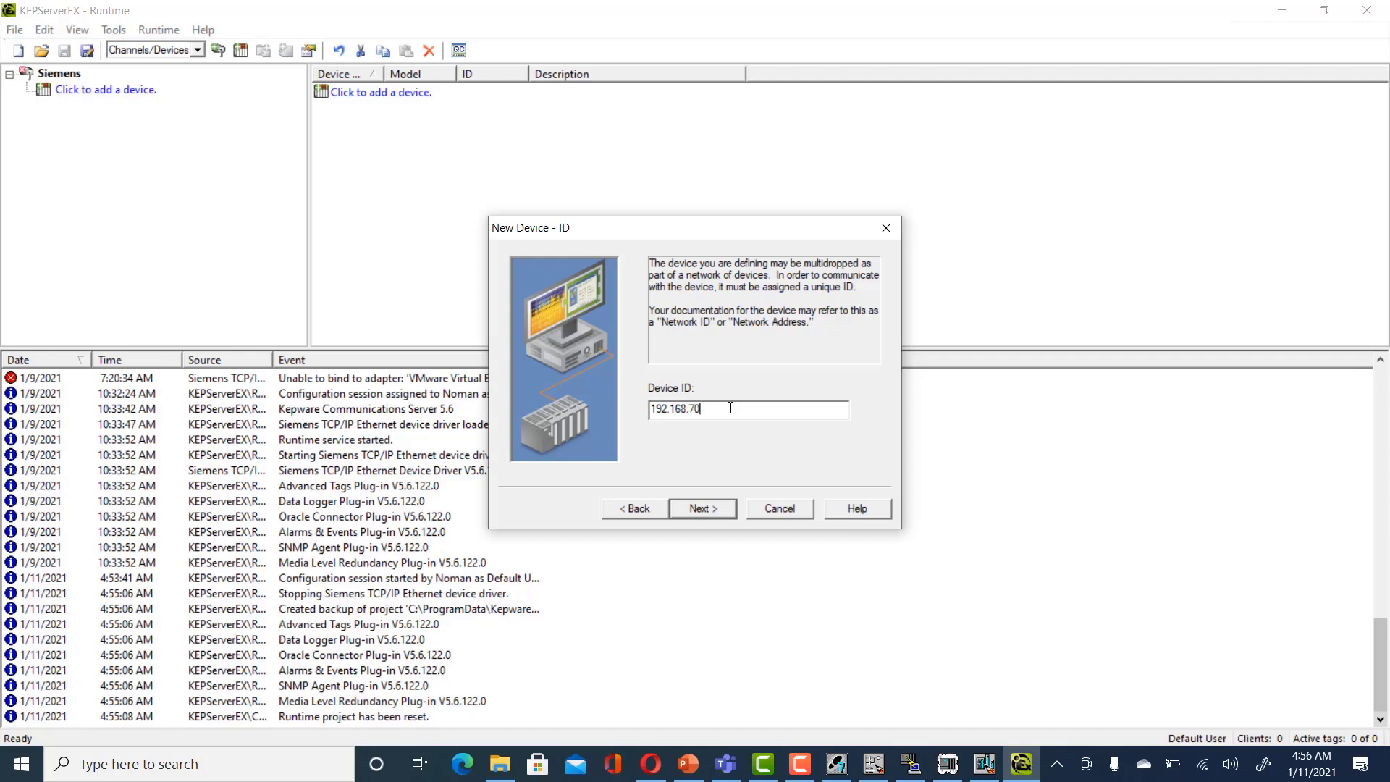
pyautogui.write('.1')
pyautogui.press('Return')
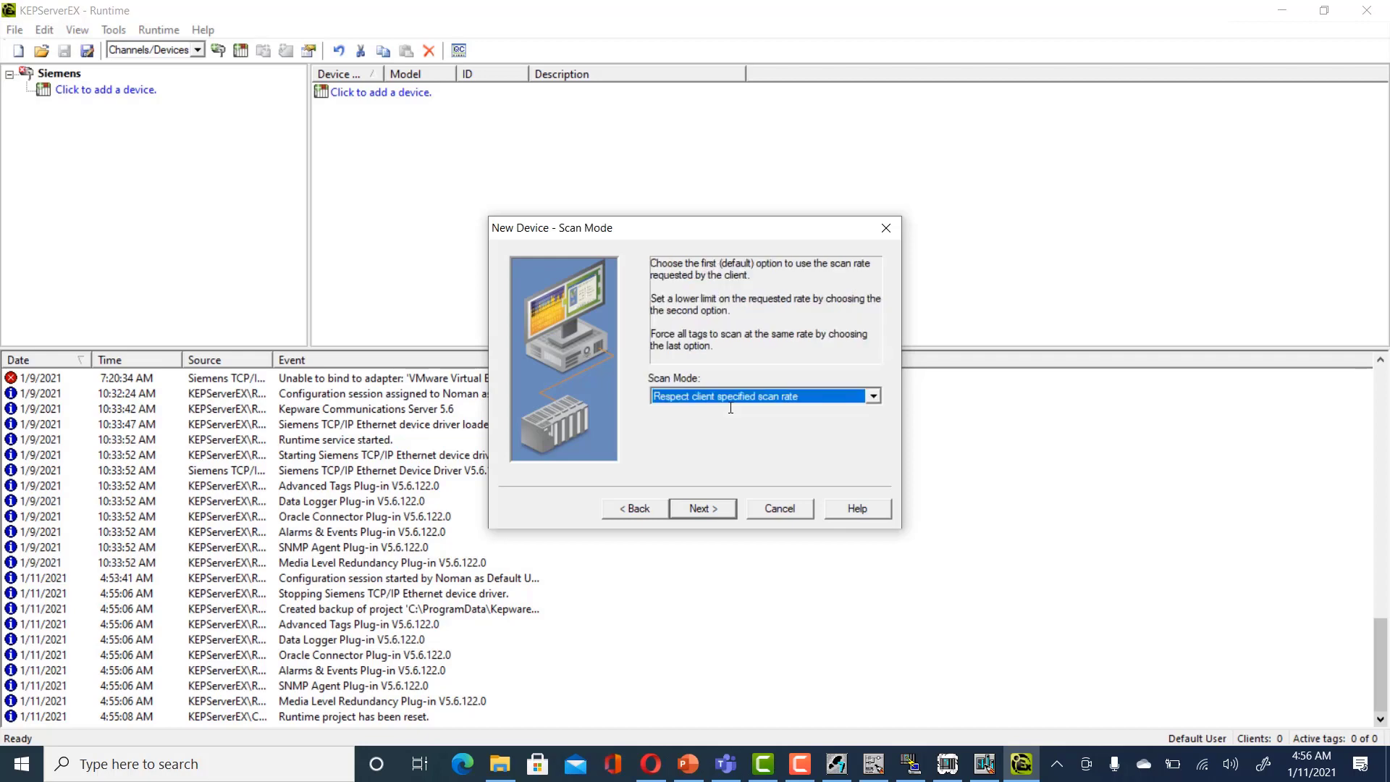
# Step: Accept the default scan mode, timing and communication settings for the device, including port 102, and finish creating it
pyautogui.click(724, 513)
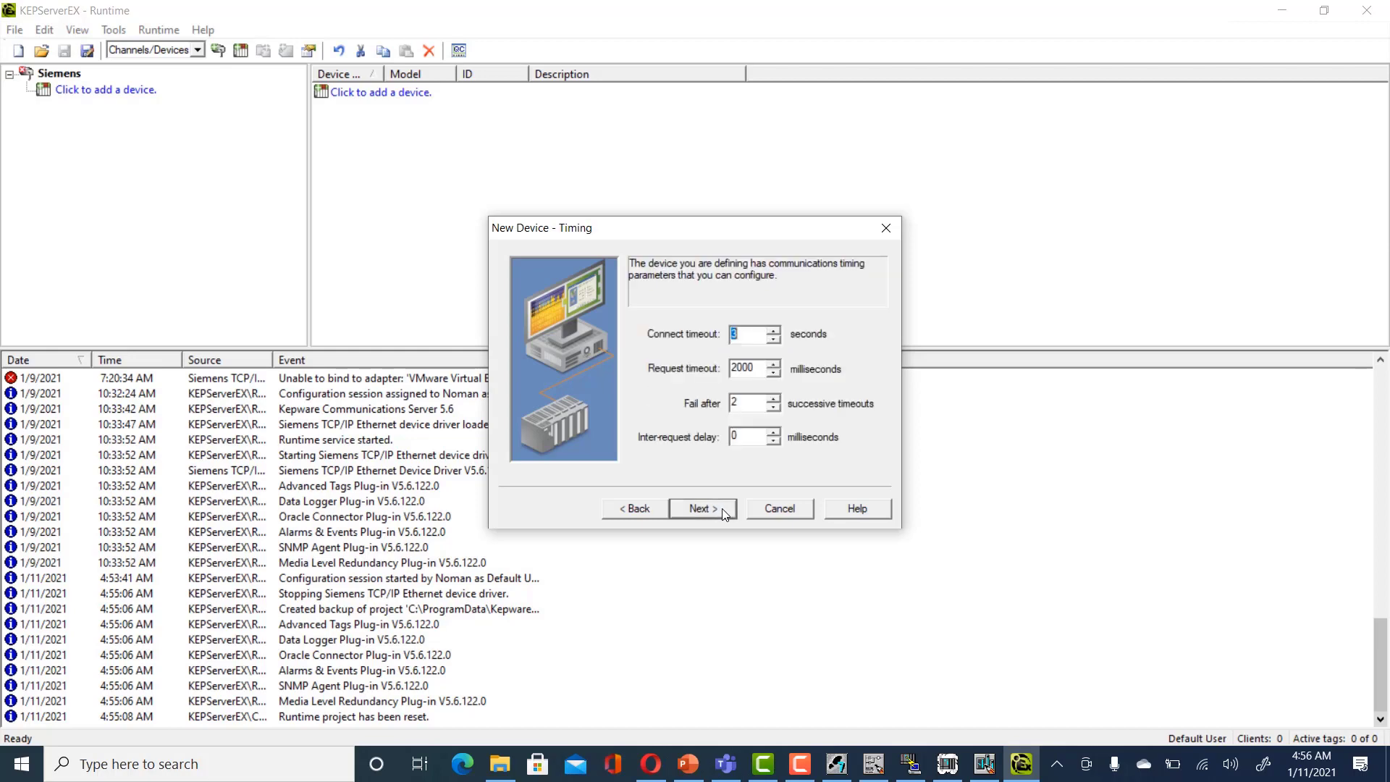
pyautogui.click(724, 513)
pyautogui.click(724, 513)
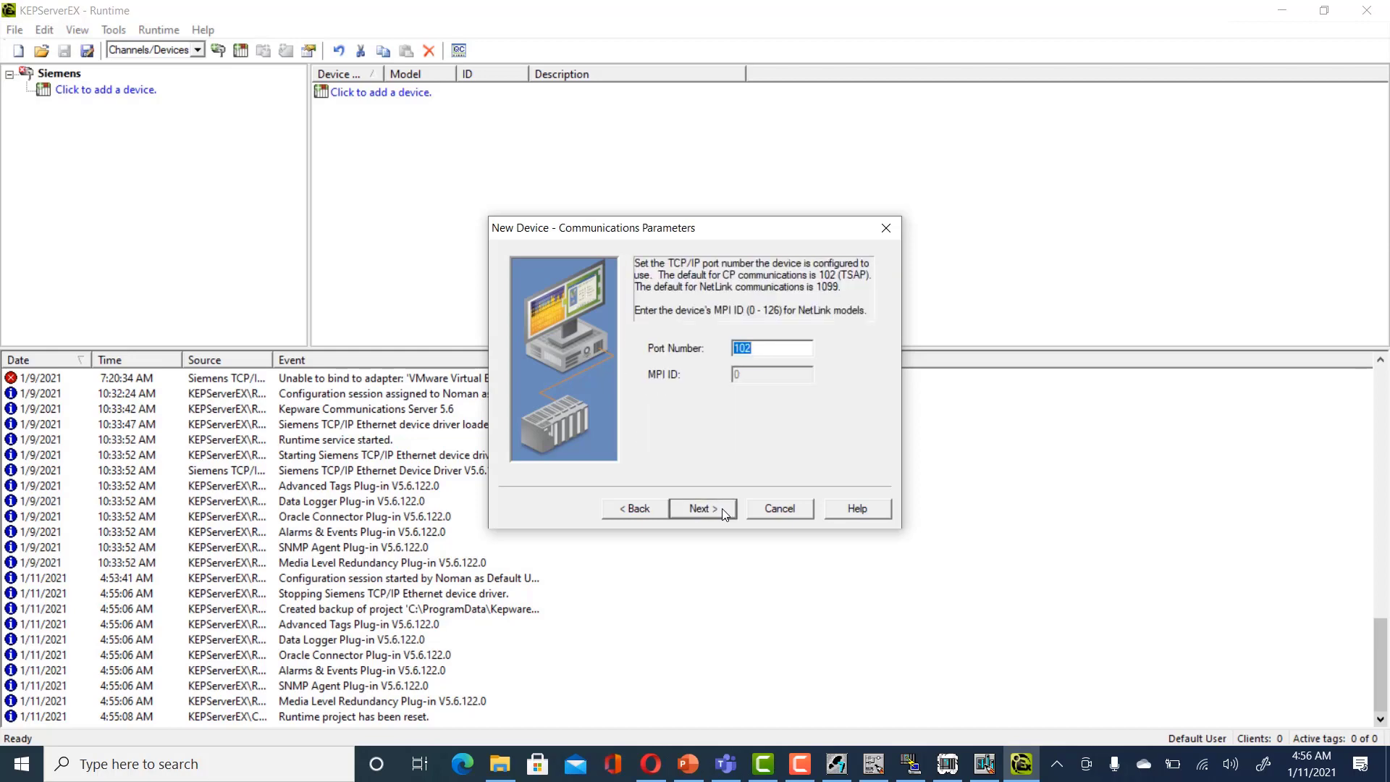
pyautogui.click(722, 511)
pyautogui.click(723, 511)
pyautogui.click(722, 511)
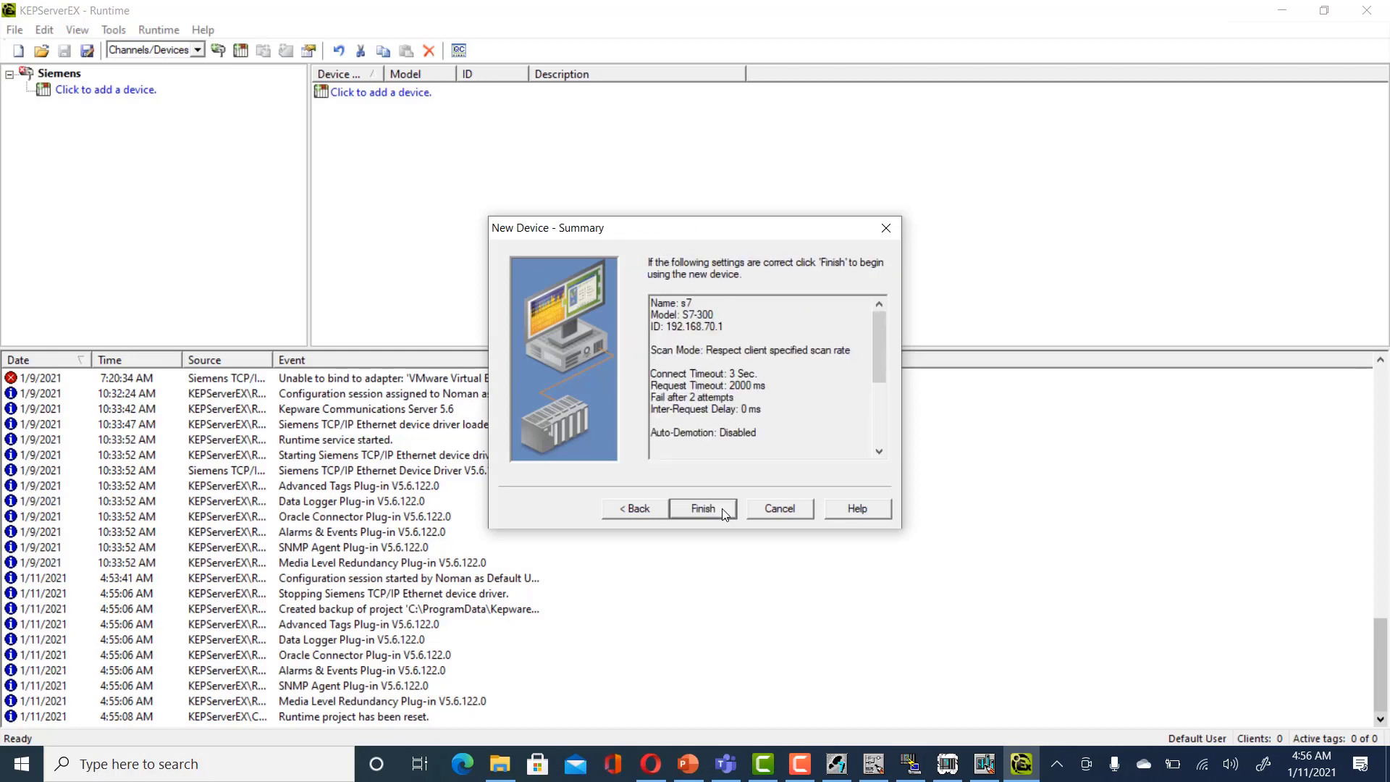
pyautogui.click(722, 511)
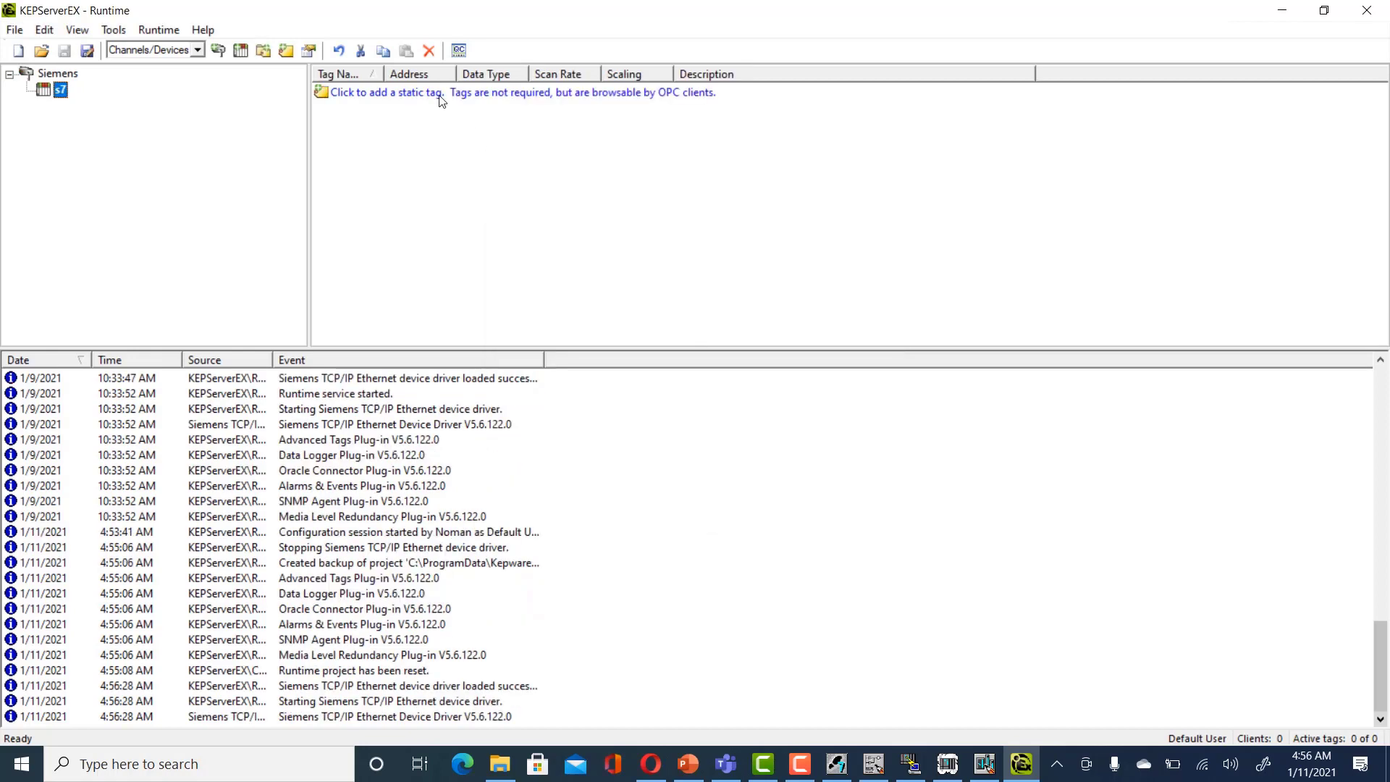
# Step: Add a static tag named Digital to device s7 with Boolean address M00.0, validate the address and save the tag
pyautogui.click(439, 99)
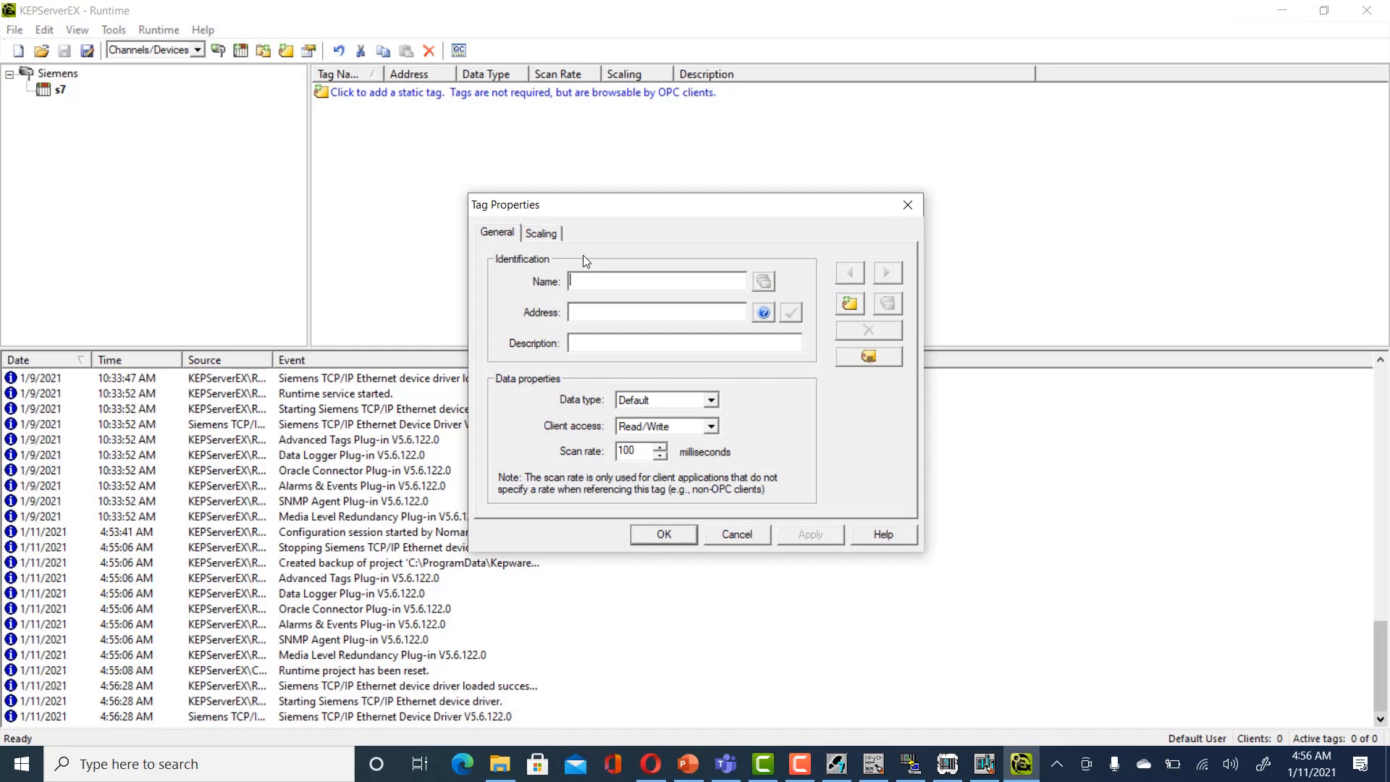
pyautogui.write('DigitalI')
pyautogui.click(766, 314)
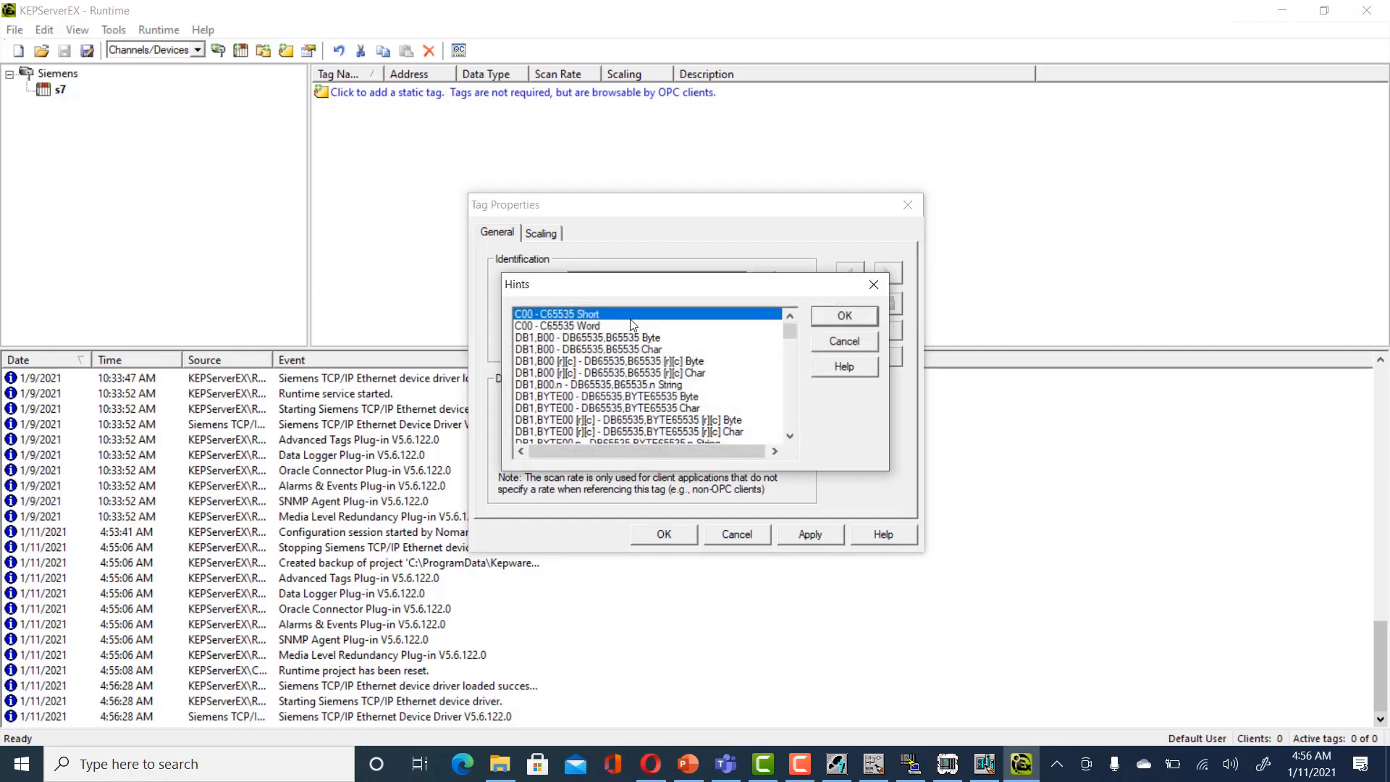
pyautogui.click(621, 423)
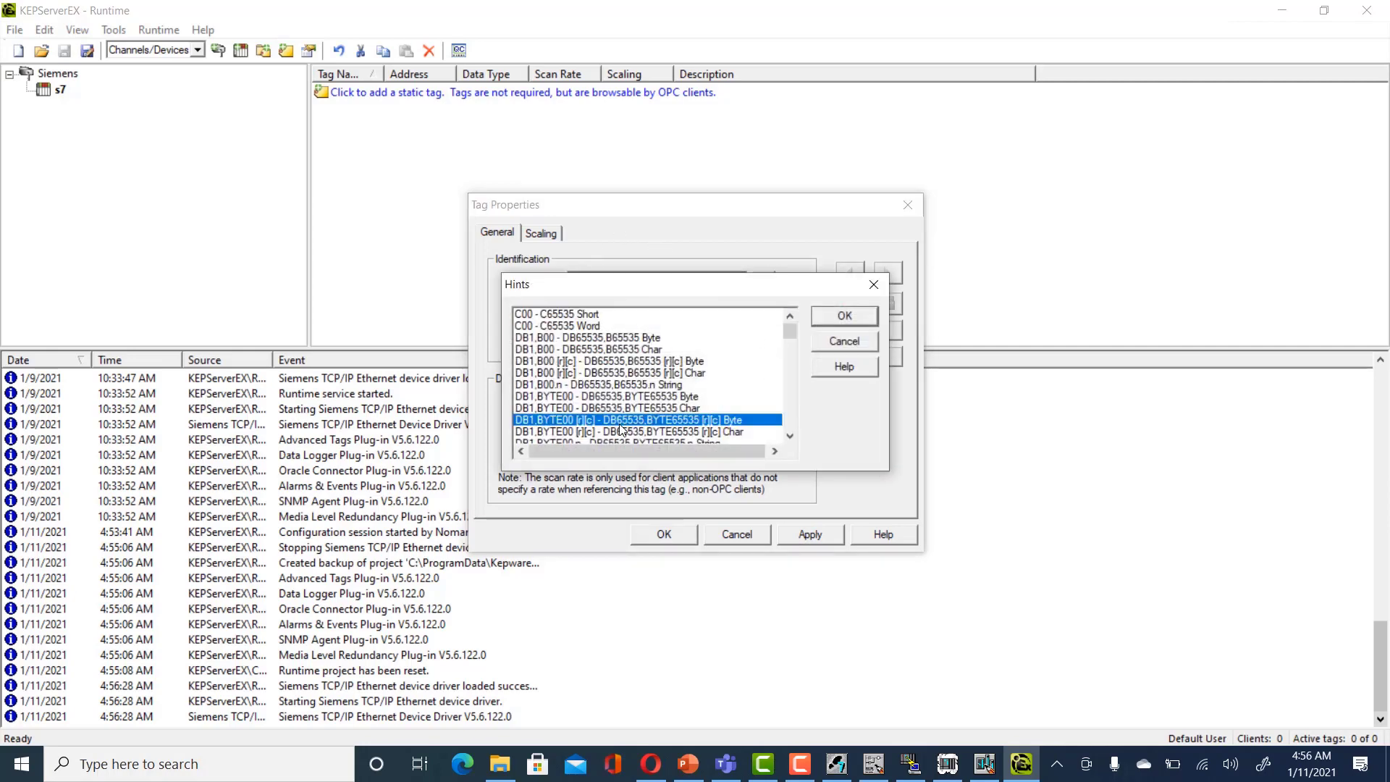
pyautogui.press('m')
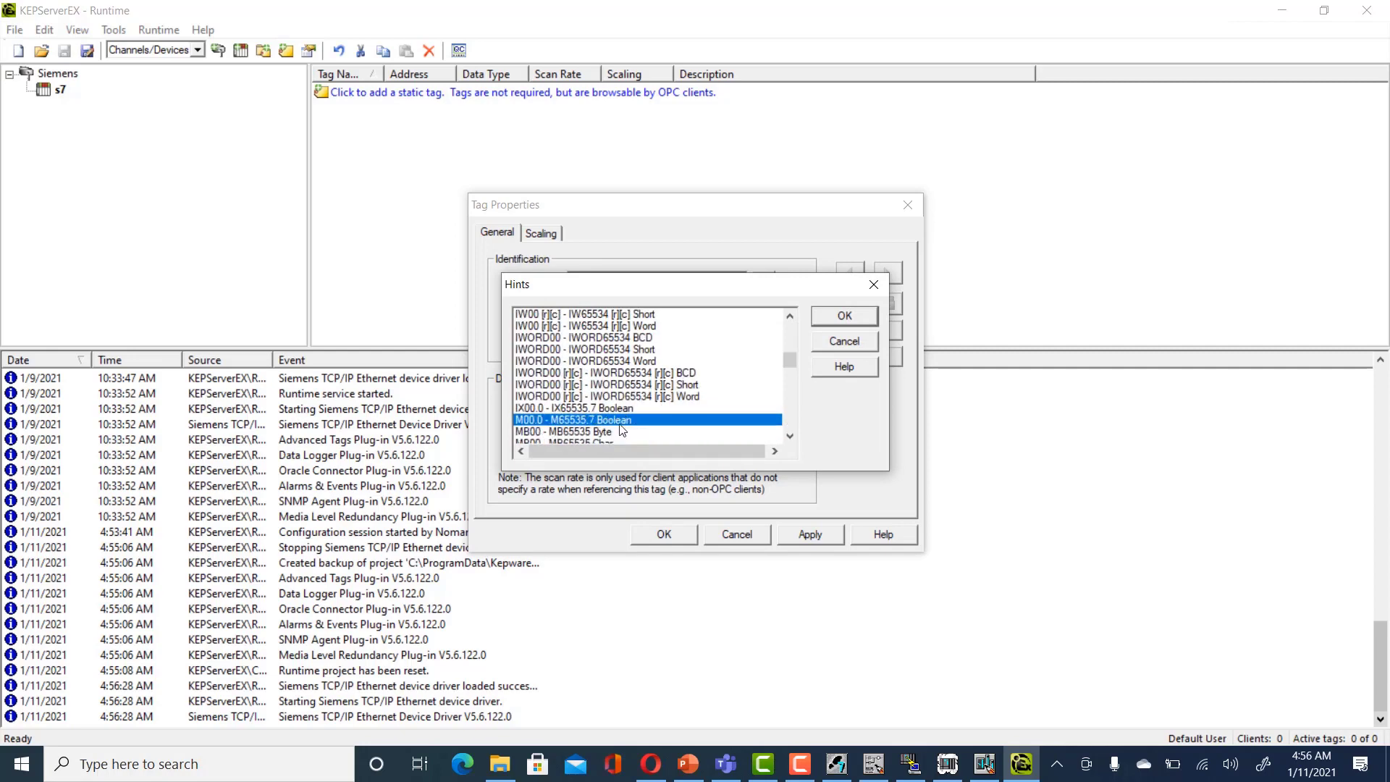
pyautogui.doubleClick(621, 428)
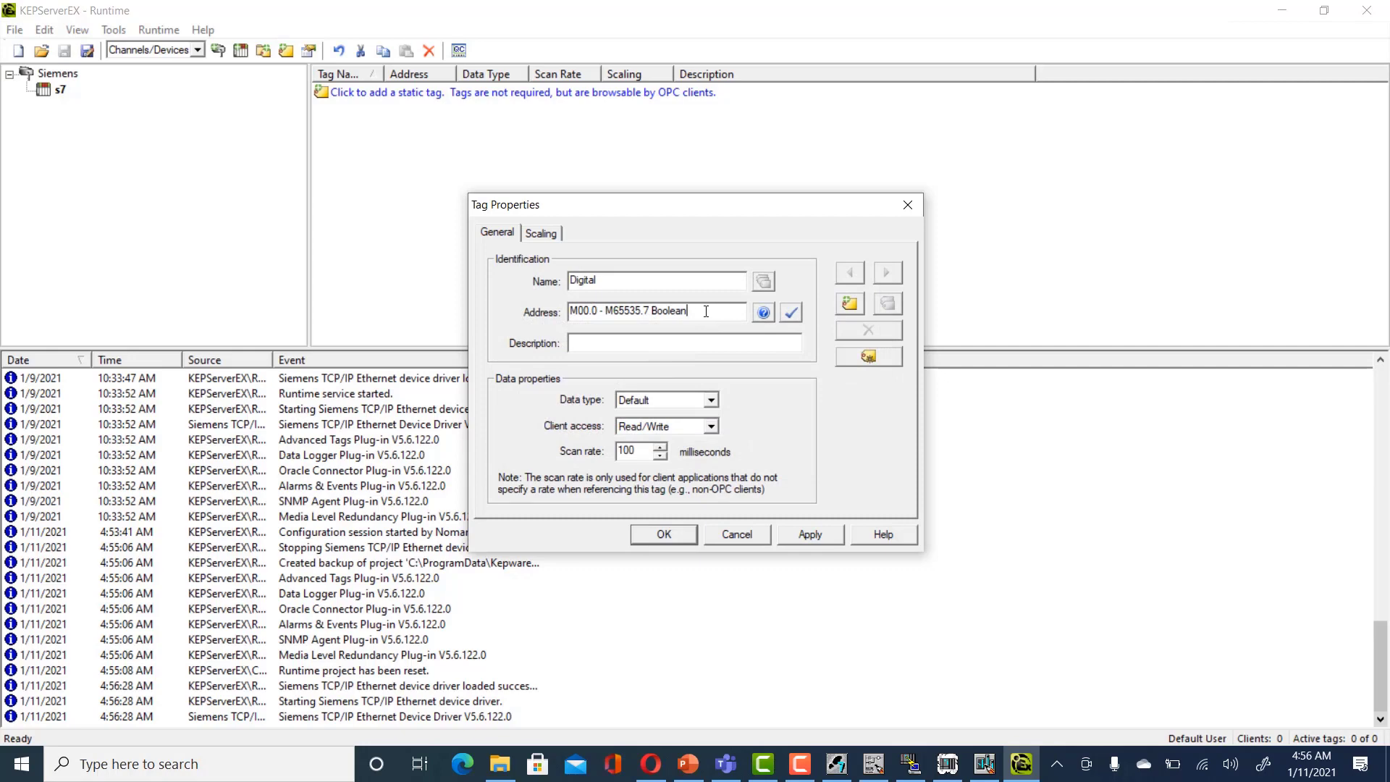
pyautogui.moveTo(705, 311); pyautogui.dragTo(603, 309)
pyautogui.press('BackSpace')
pyautogui.click(796, 315)
pyautogui.click(796, 535)
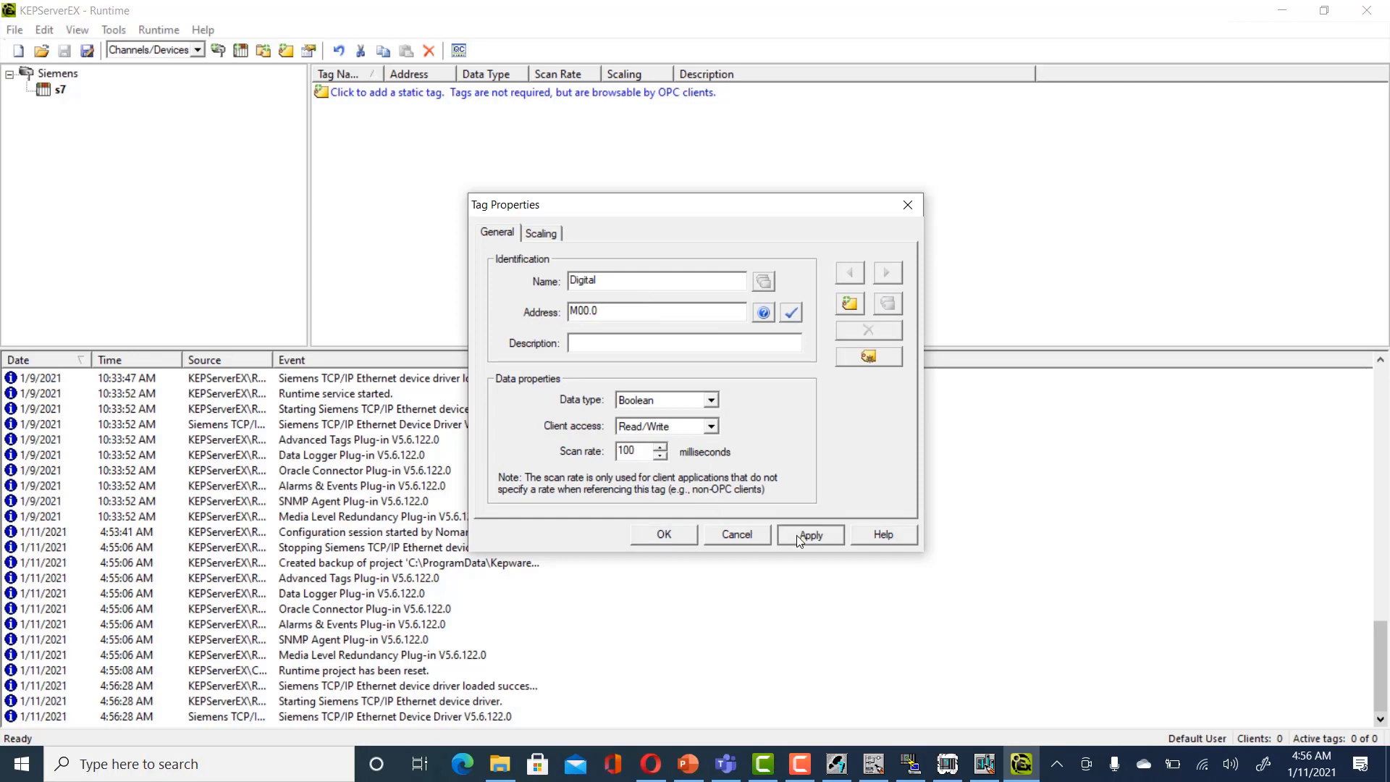
pyautogui.click(661, 535)
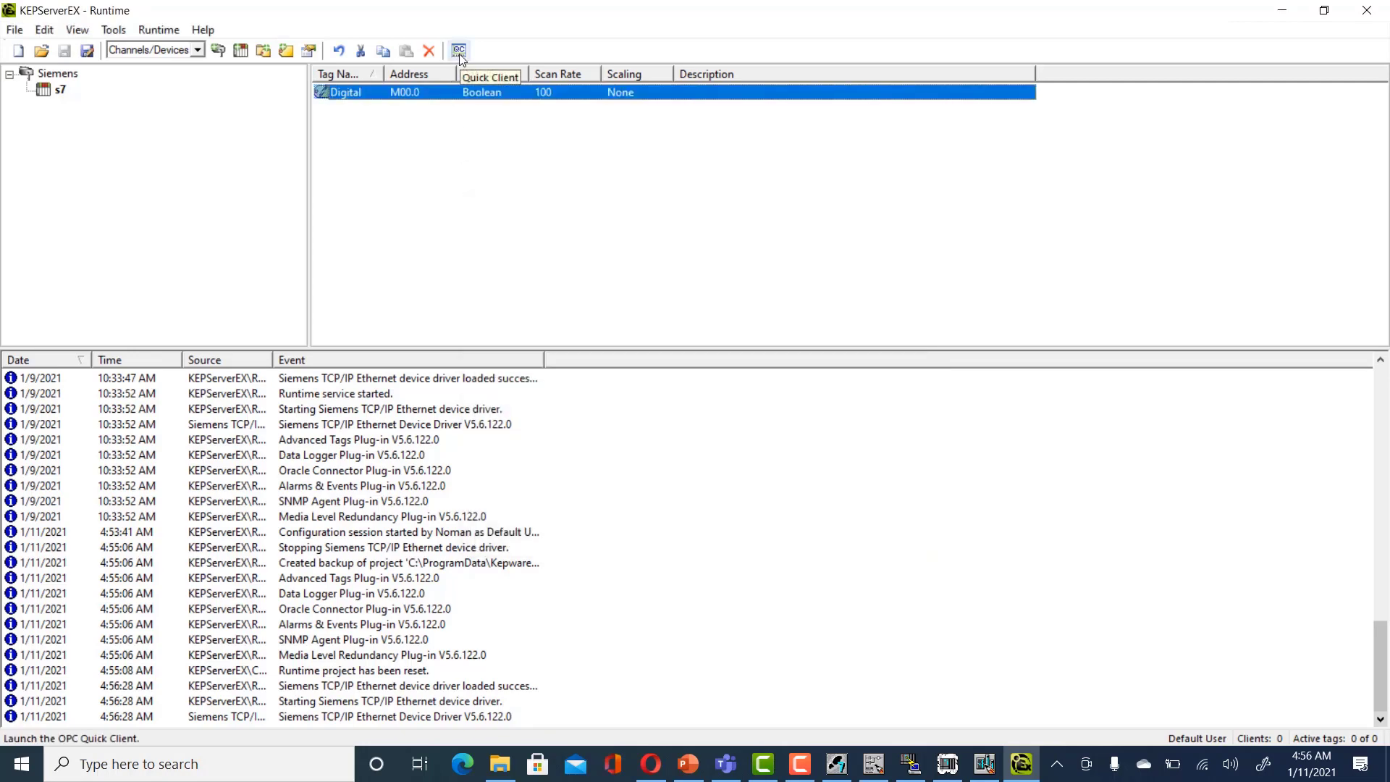
# Step: Launch the OPC Quick Client and view the items in the Siemens.s7 group to check the Digital tag
pyautogui.click(459, 51)
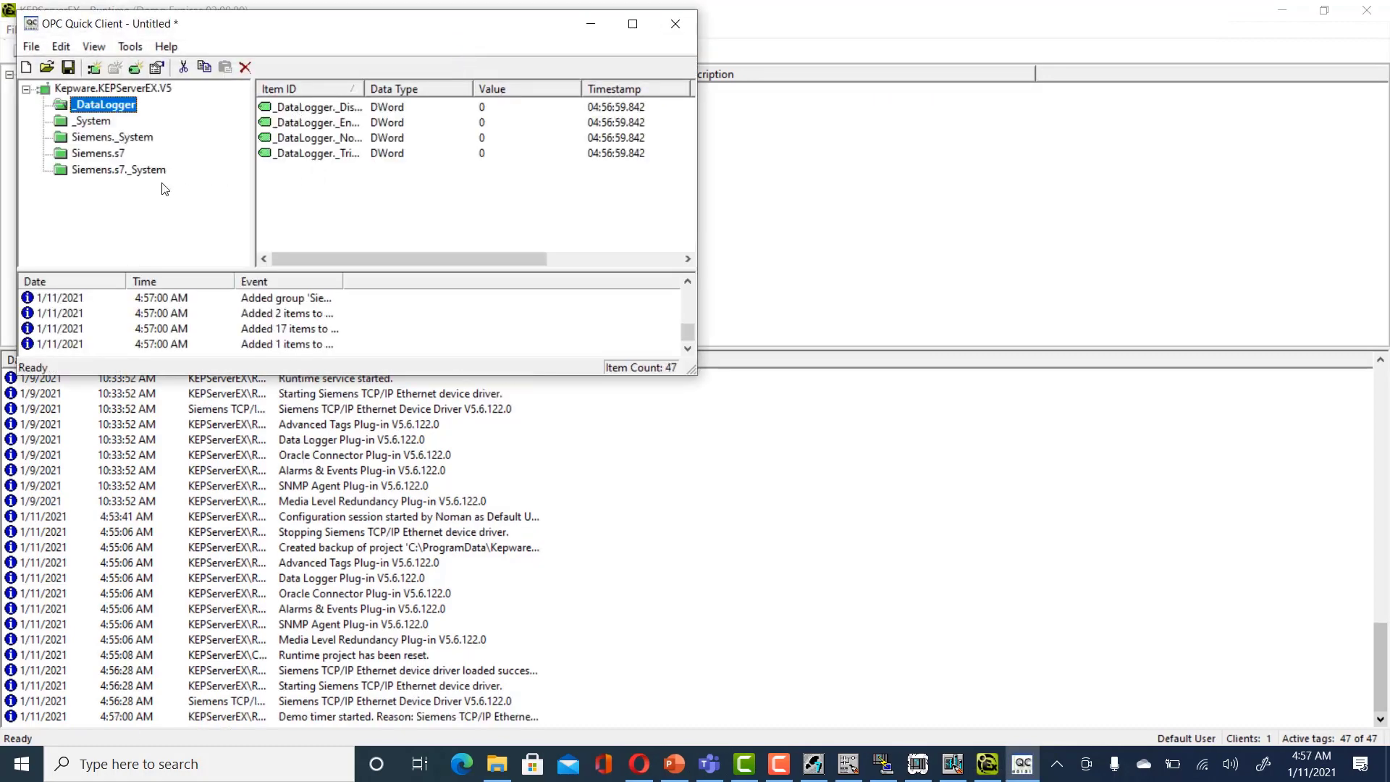
pyautogui.click(129, 170)
pyautogui.click(120, 154)
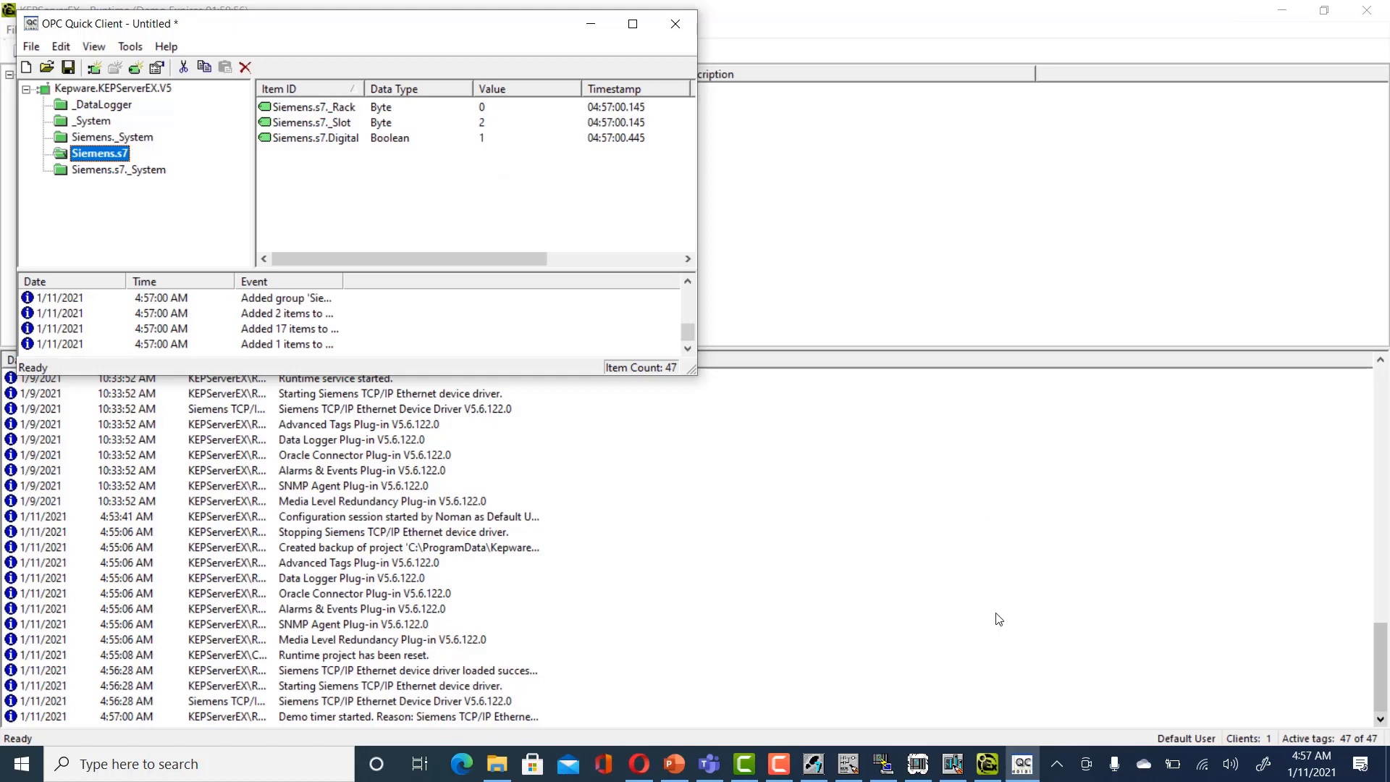
# Step: Turn off bit 0 of IB 0 in S7-PLCSIM to test the Digital tag, and close OPC Quick Client without saving
pyautogui.click(917, 767)
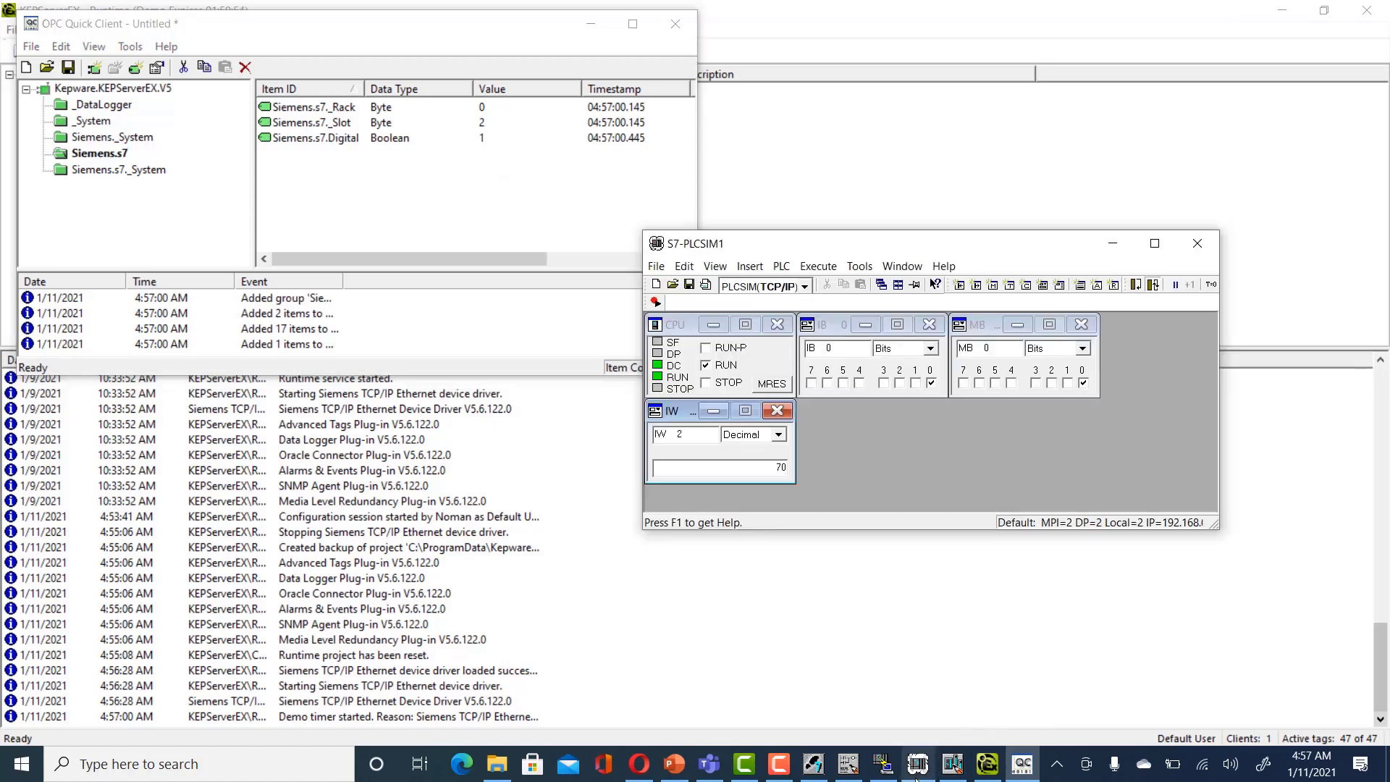
pyautogui.click(931, 383)
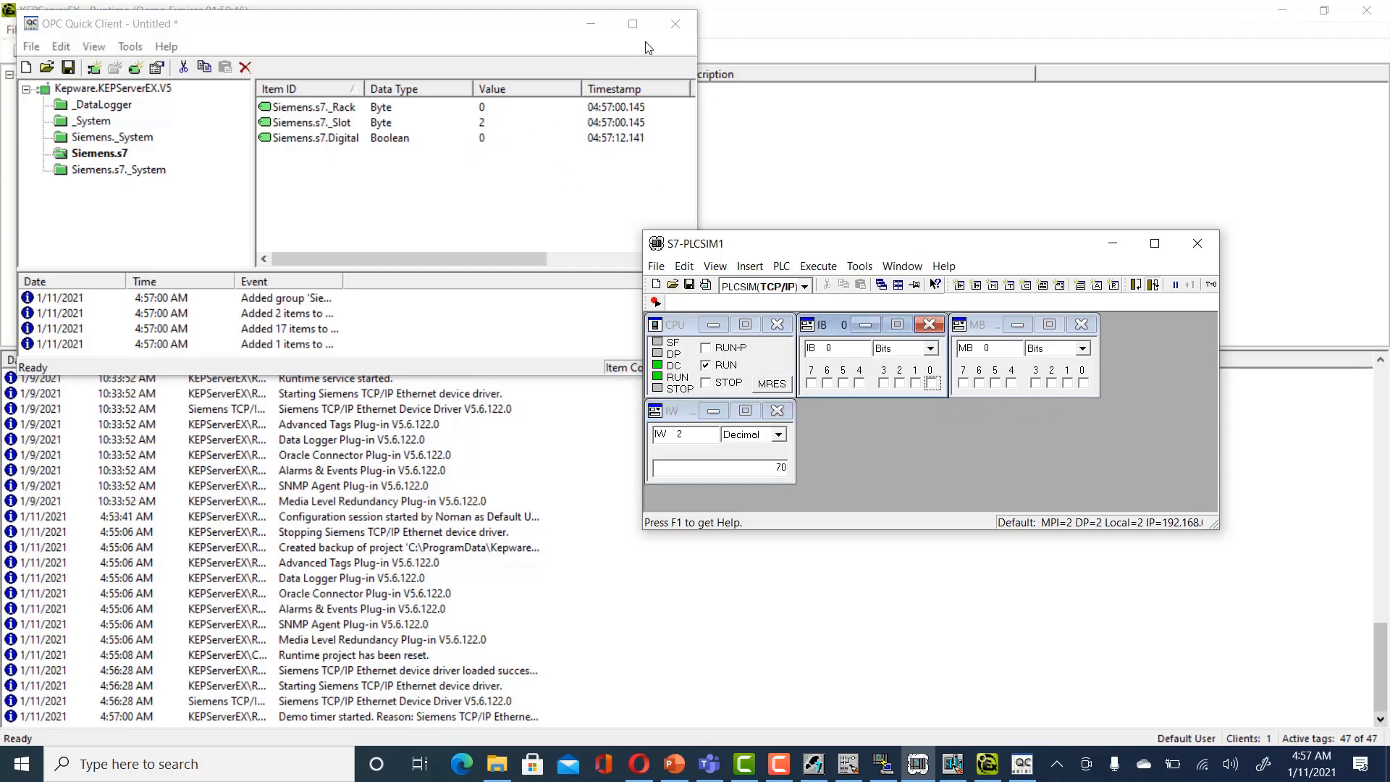
pyautogui.click(683, 17)
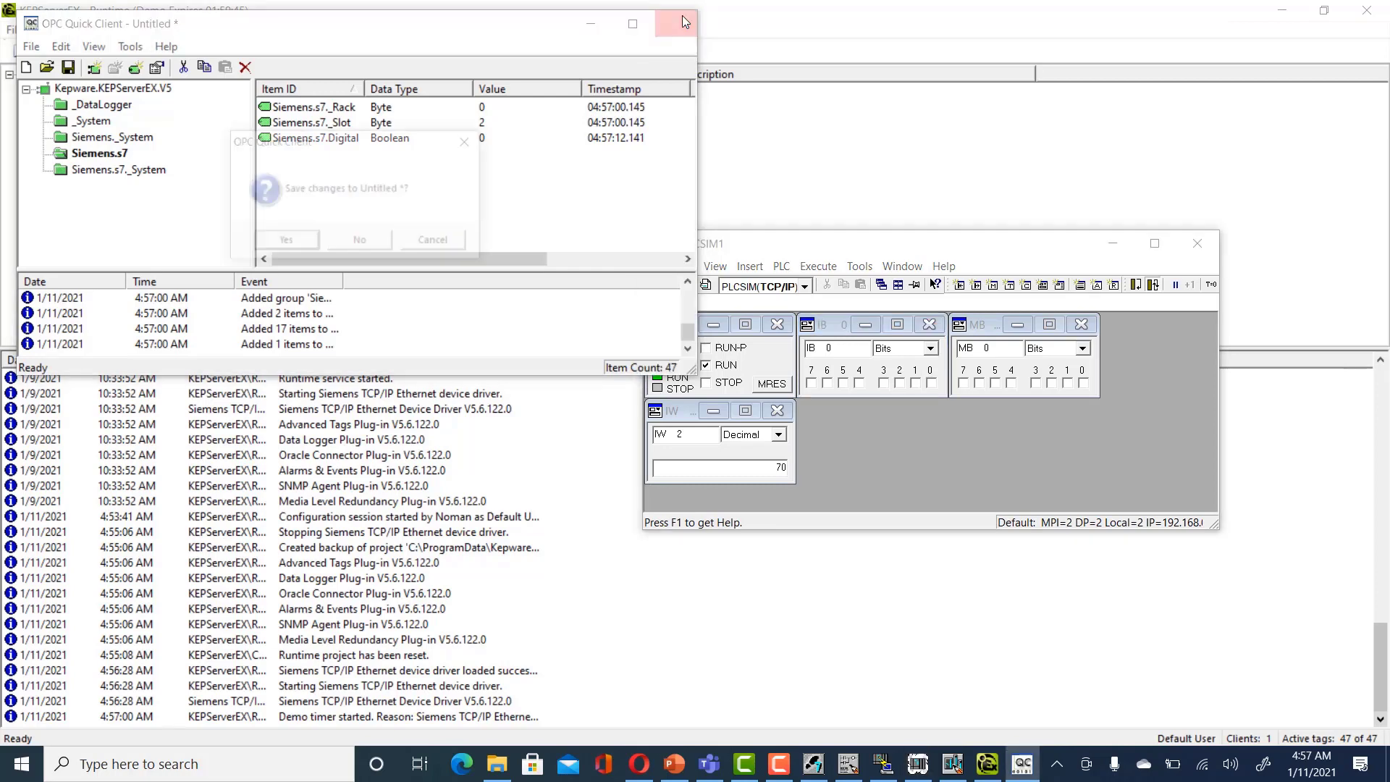
pyautogui.click(361, 242)
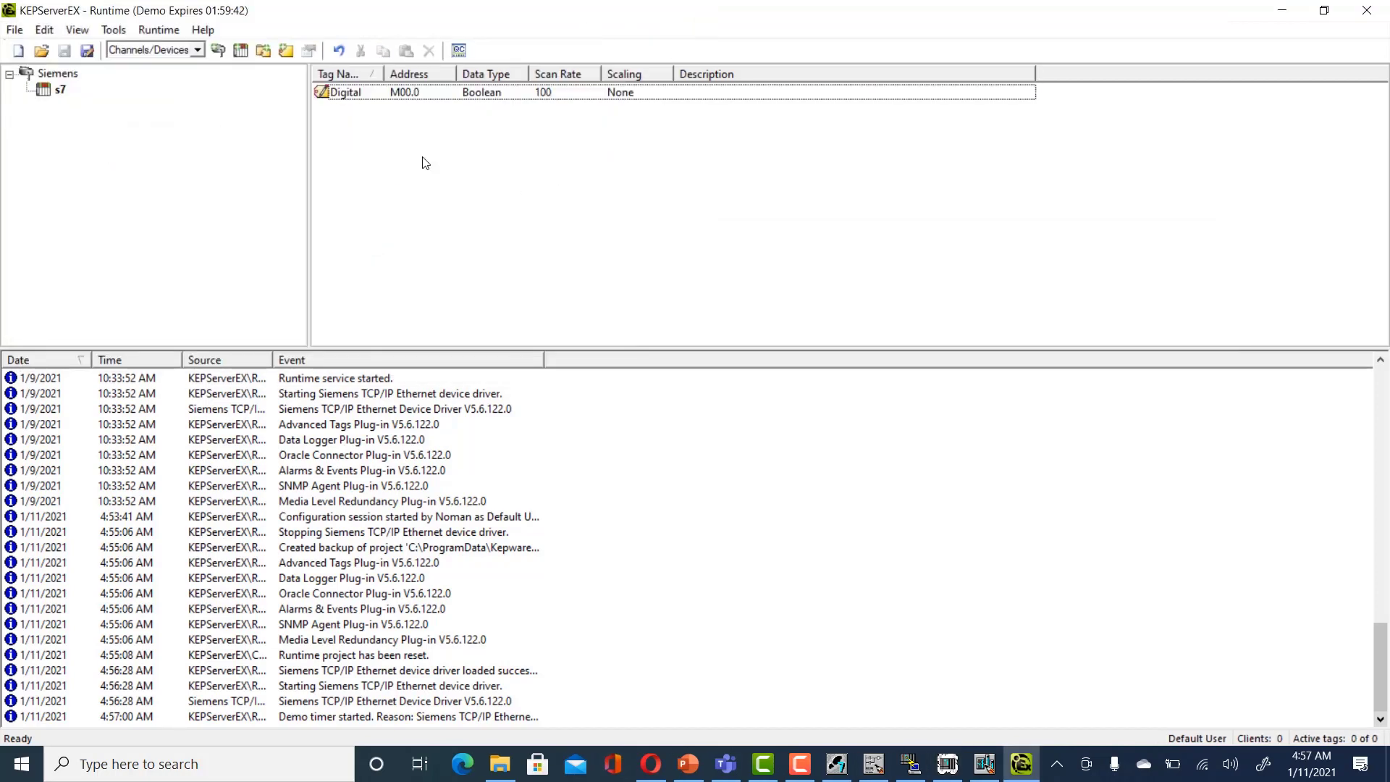
# Step: Start a new static tag for device s7 and name it analog
pyautogui.rightClick(425, 162)
pyautogui.click(458, 168)
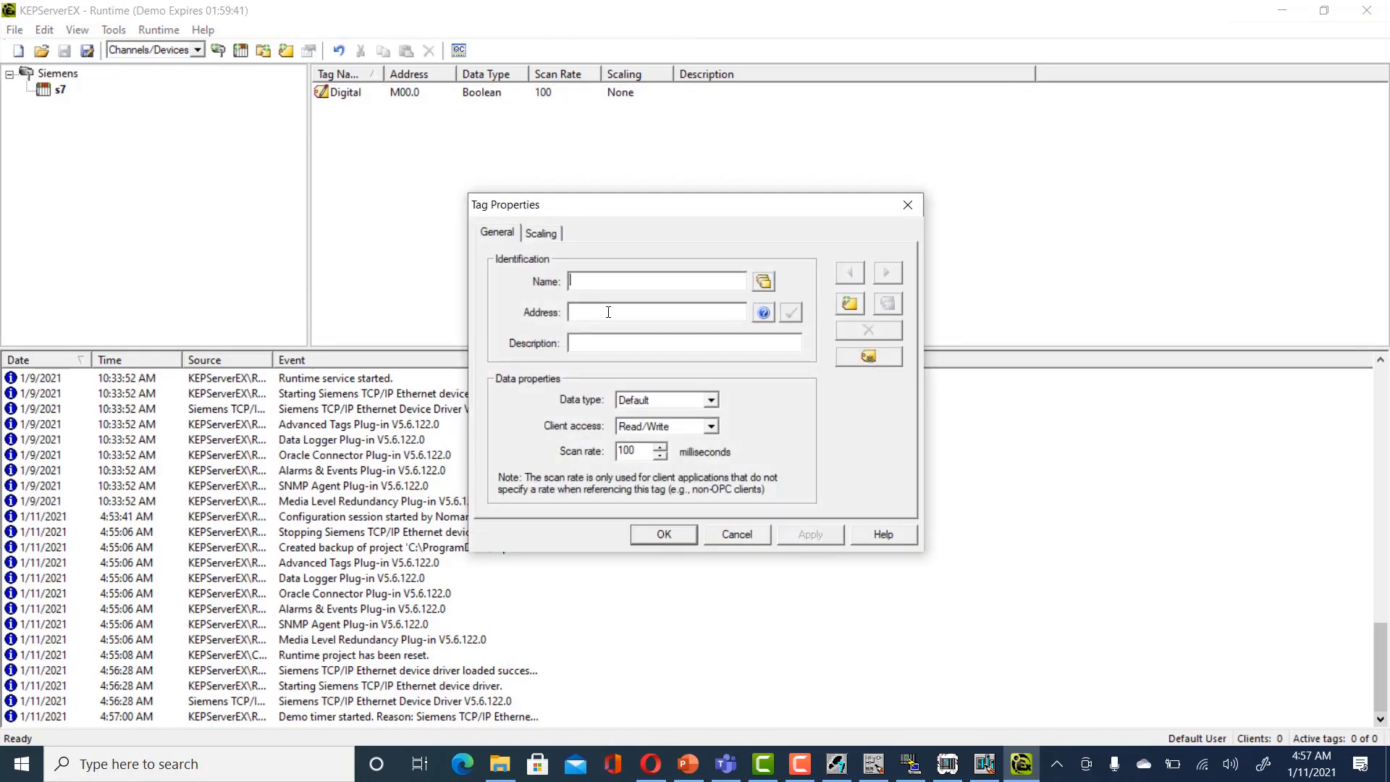
pyautogui.write('analog')
# Step: Fill the analog tag's address from the address hints with the MW00 - MW65534 Word format
pyautogui.click(763, 313)
pyautogui.click(642, 419)
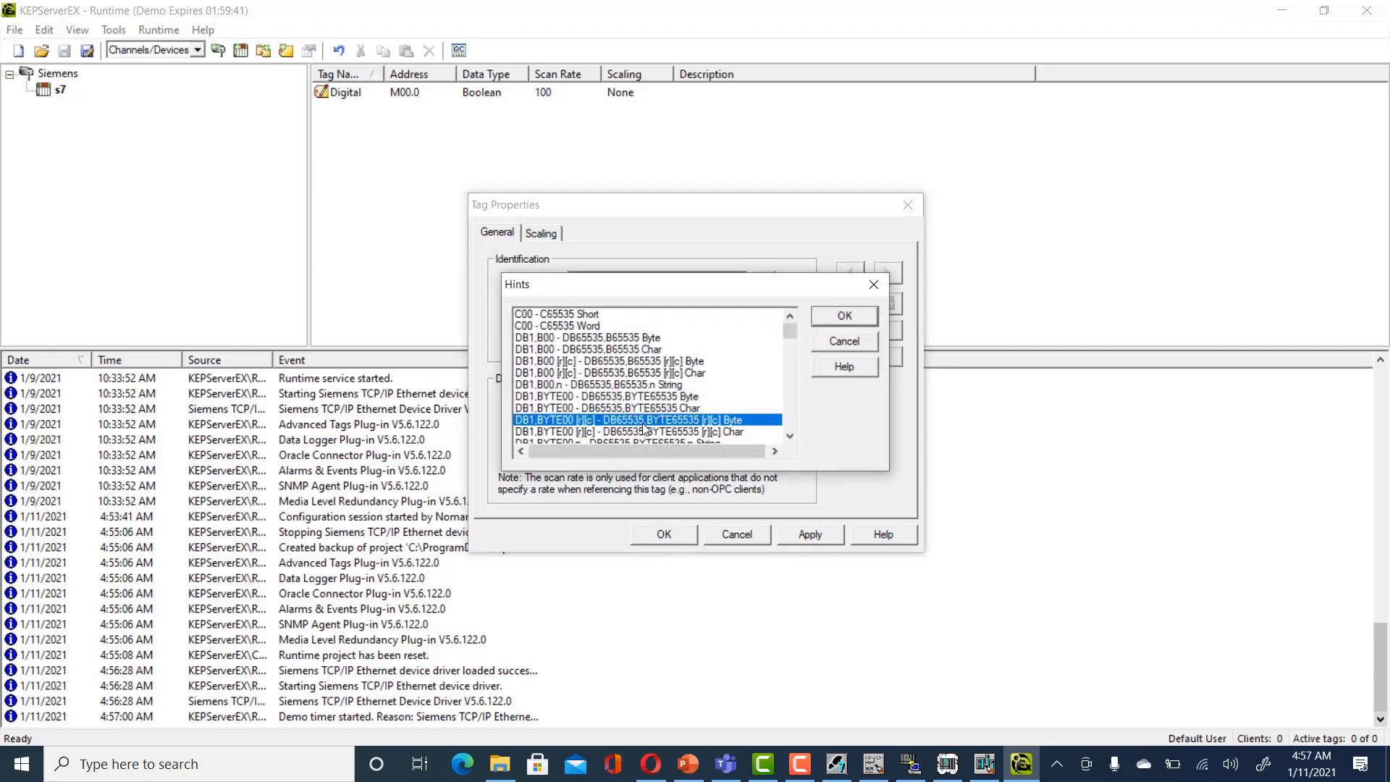
pyautogui.click(643, 431)
pyautogui.scroll(-6, 643, 428)
pyautogui.click(642, 431)
pyautogui.scroll(-2, 643, 429)
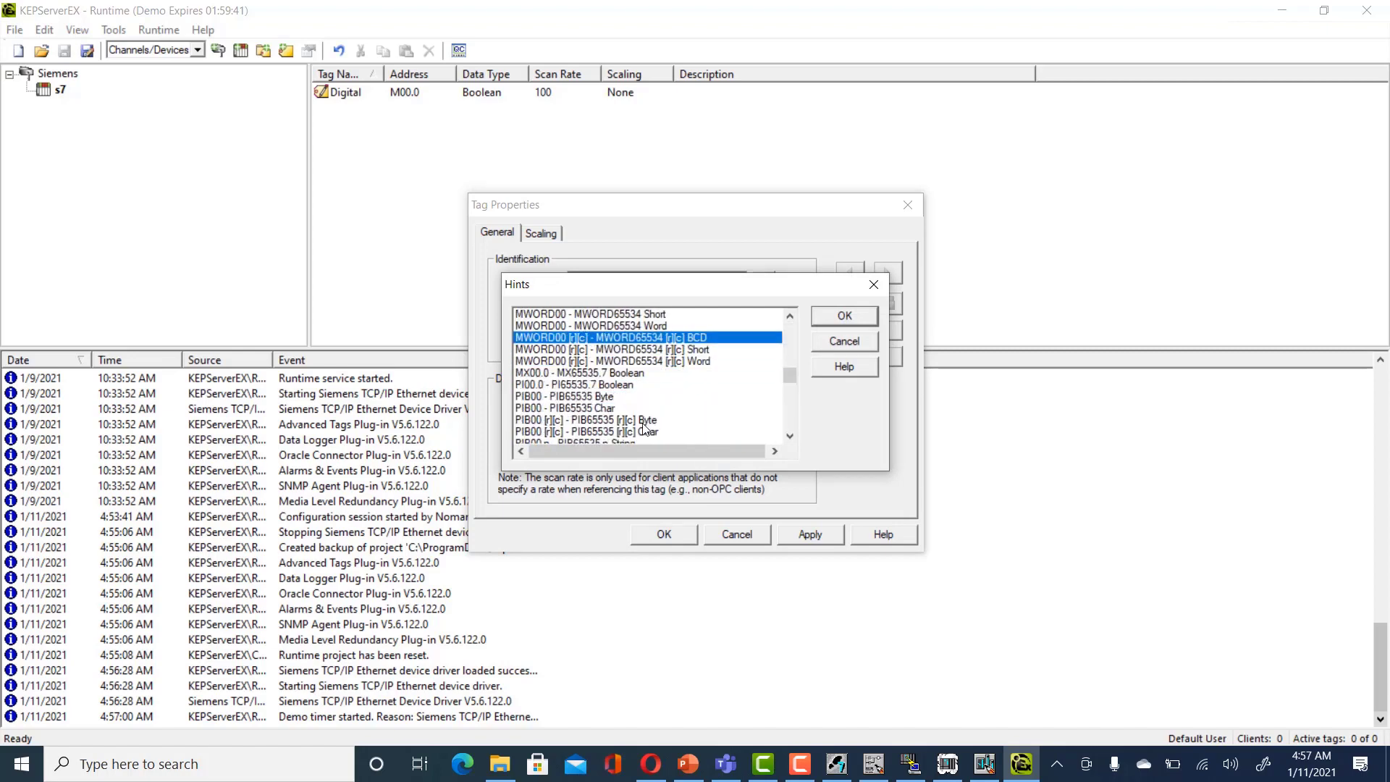
pyautogui.press('Up')
pyautogui.press('Up')
pyautogui.press('Up')
pyautogui.press('Up')
pyautogui.press('Up')
pyautogui.press('Up')
pyautogui.press('Up')
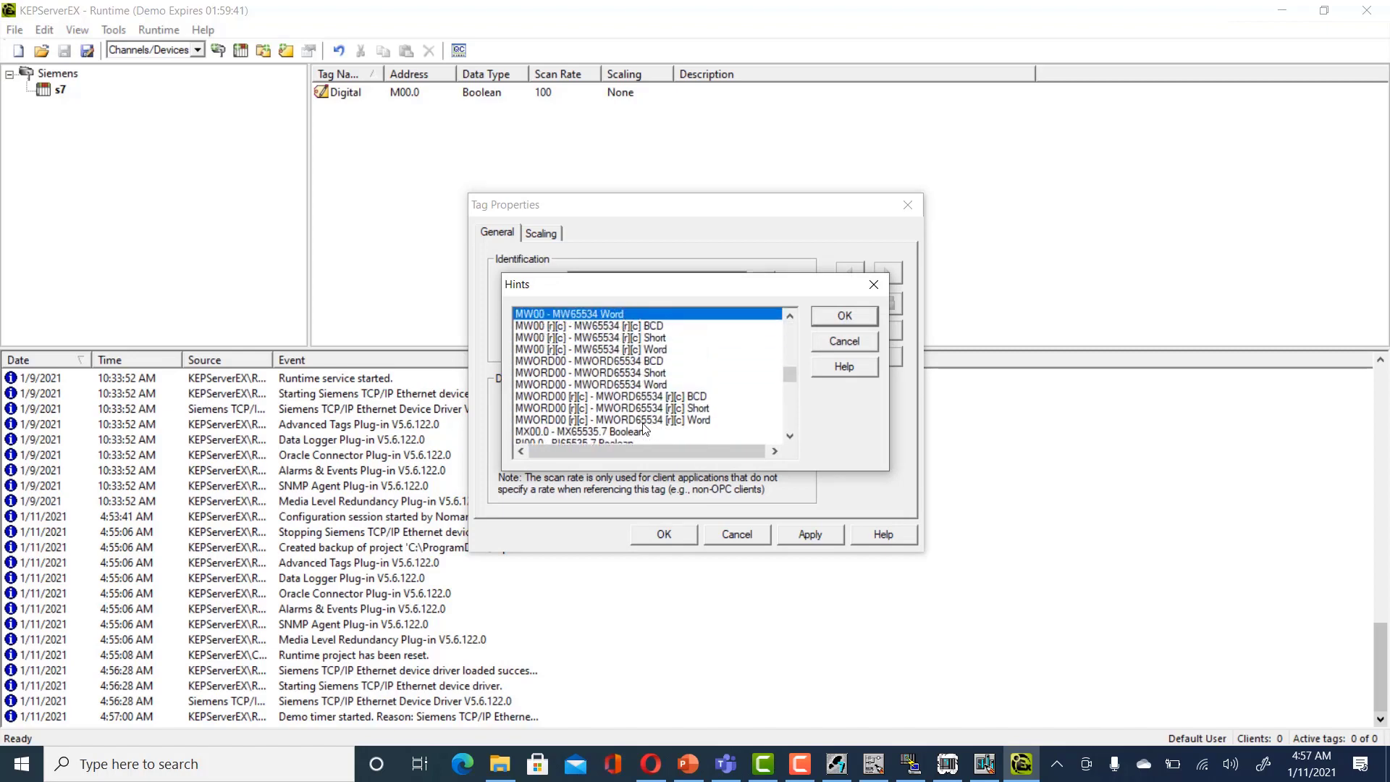
pyautogui.press('Down')
pyautogui.press('Down')
pyautogui.press('Up')
pyautogui.press('Up')
pyautogui.press('Up')
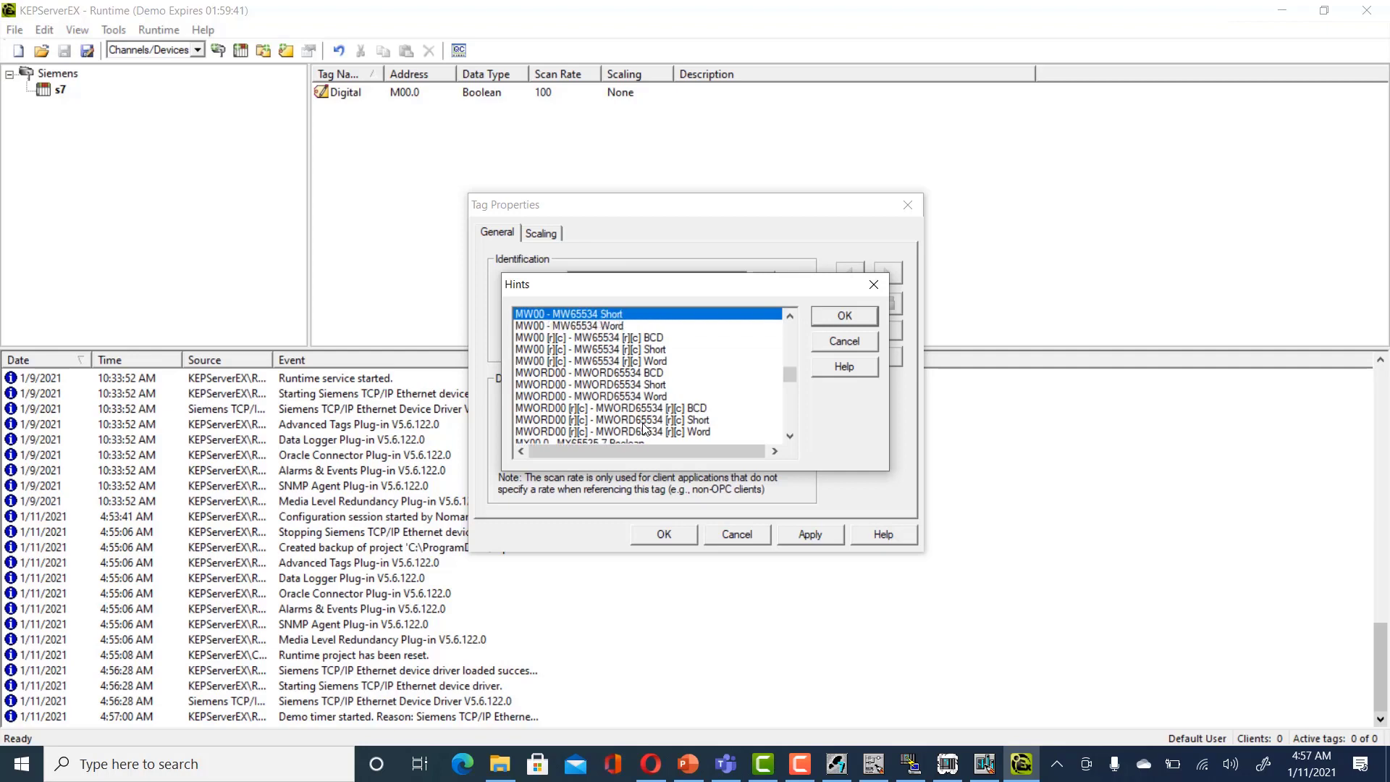
pyautogui.press('Up')
pyautogui.press('Down')
pyautogui.press('Down')
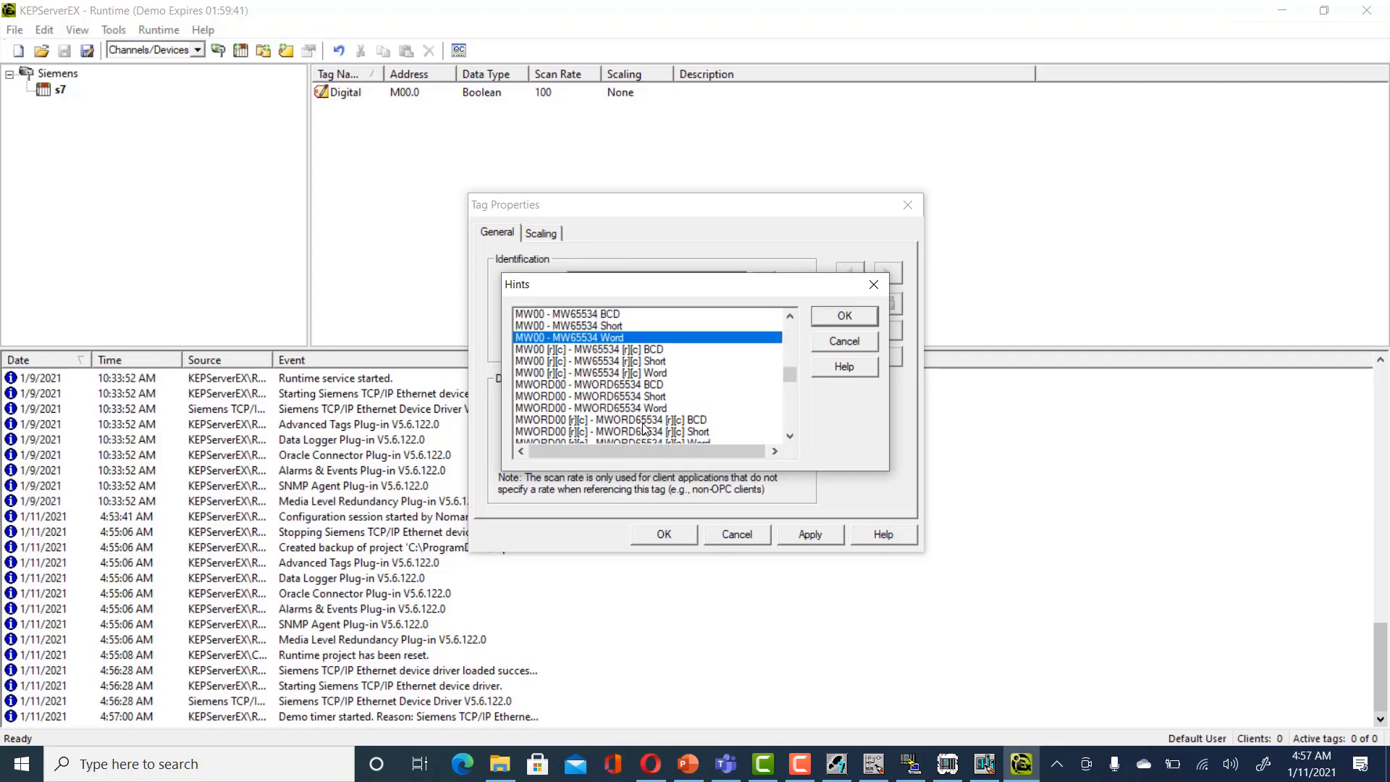
pyautogui.press('Return')
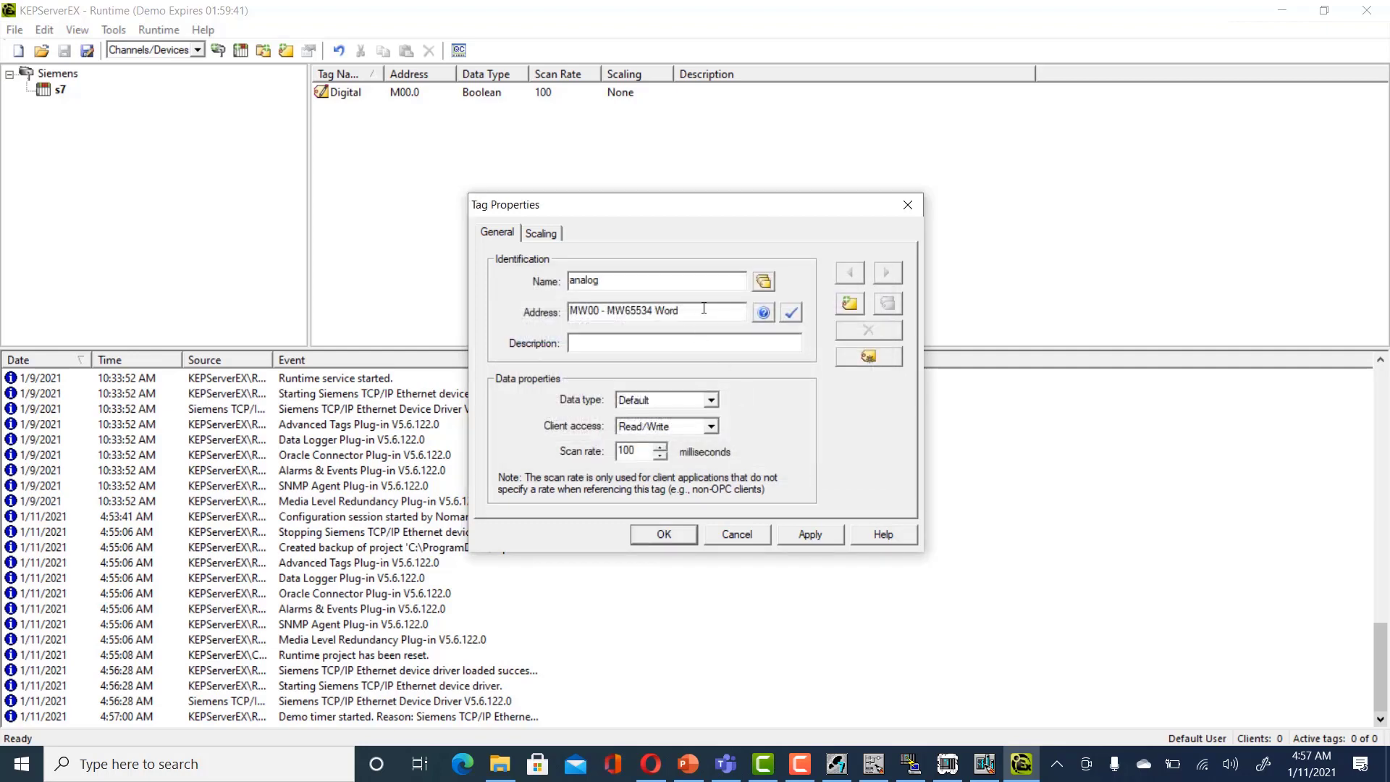
# Step: Check the MOVE block's output address in the ladder program, and set the analog tag's address to MW02 in KEPServerEX
pyautogui.moveTo(652, 302); pyautogui.dragTo(595, 292)
pyautogui.press('BackSpace')
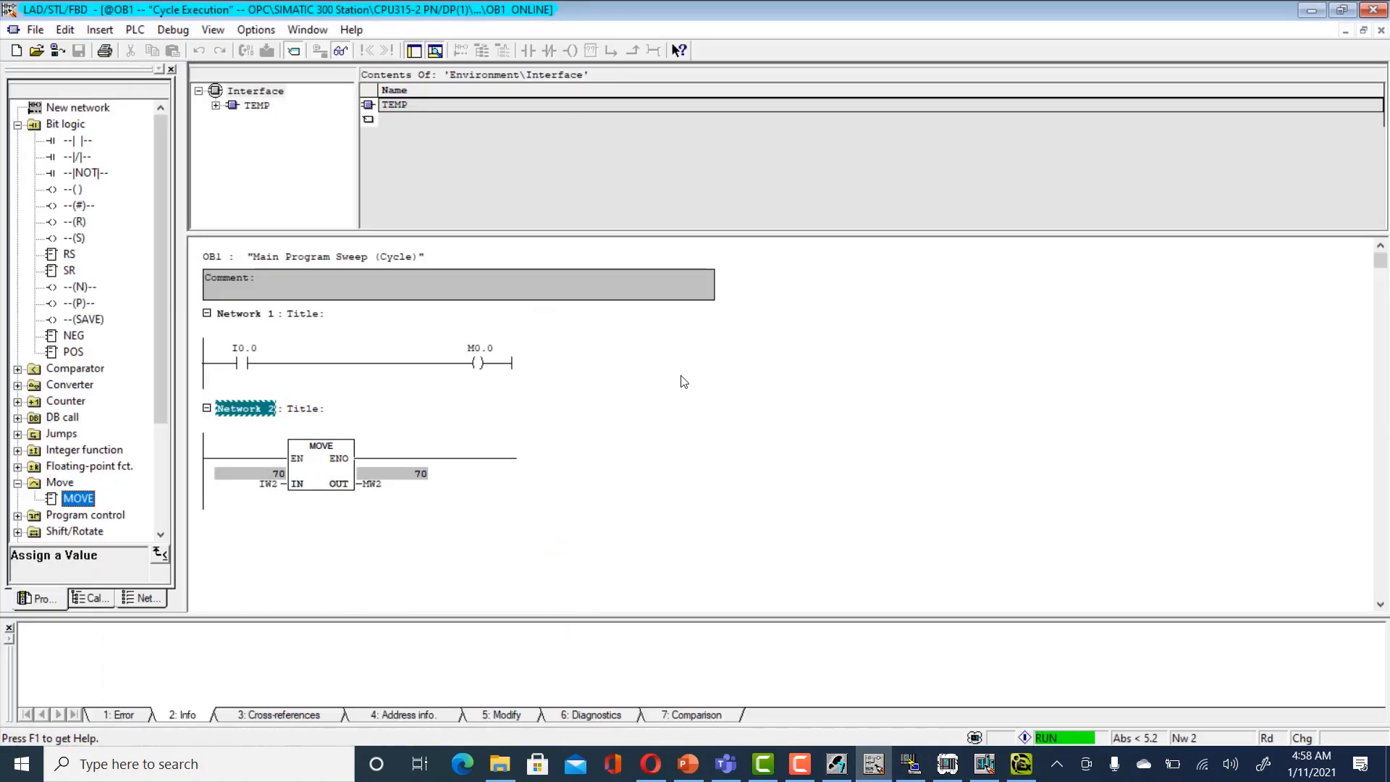
pyautogui.click(946, 764)
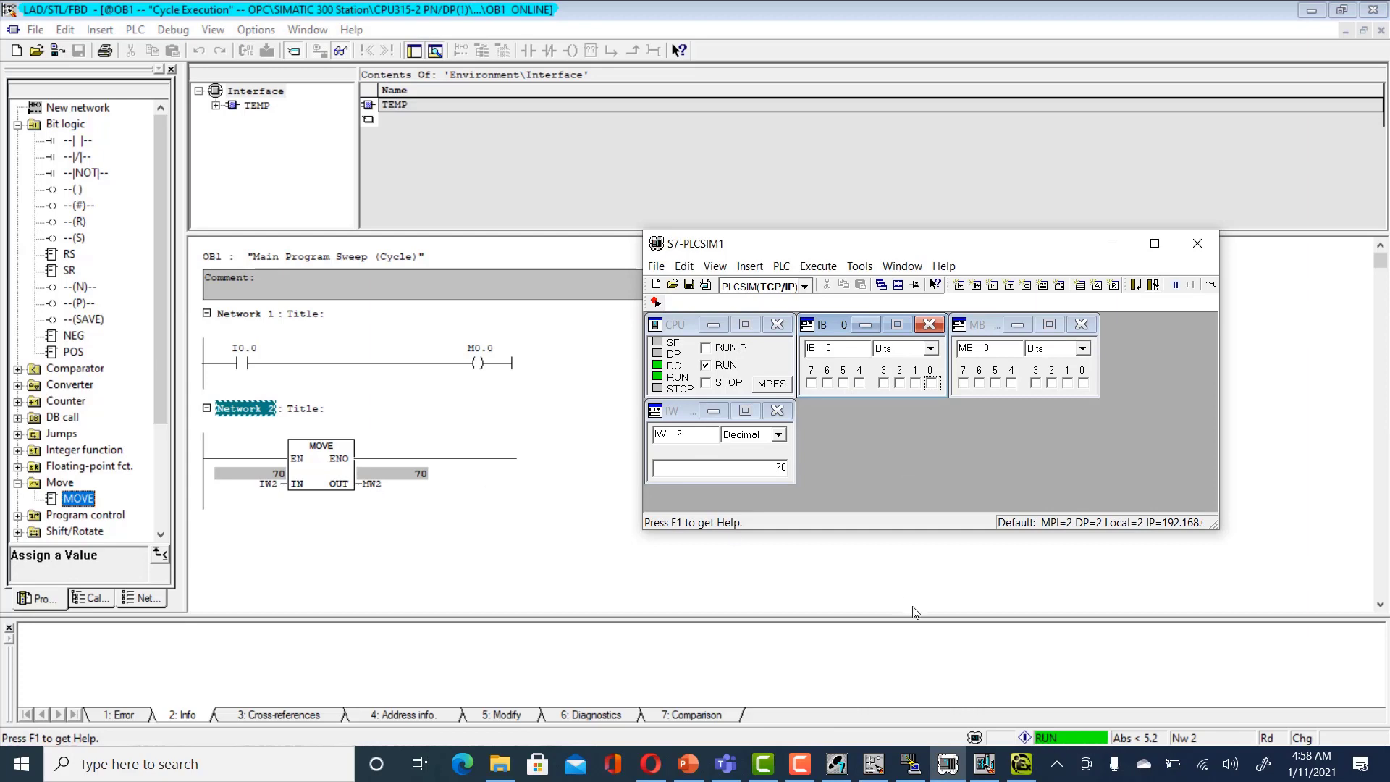
pyautogui.click(1013, 771)
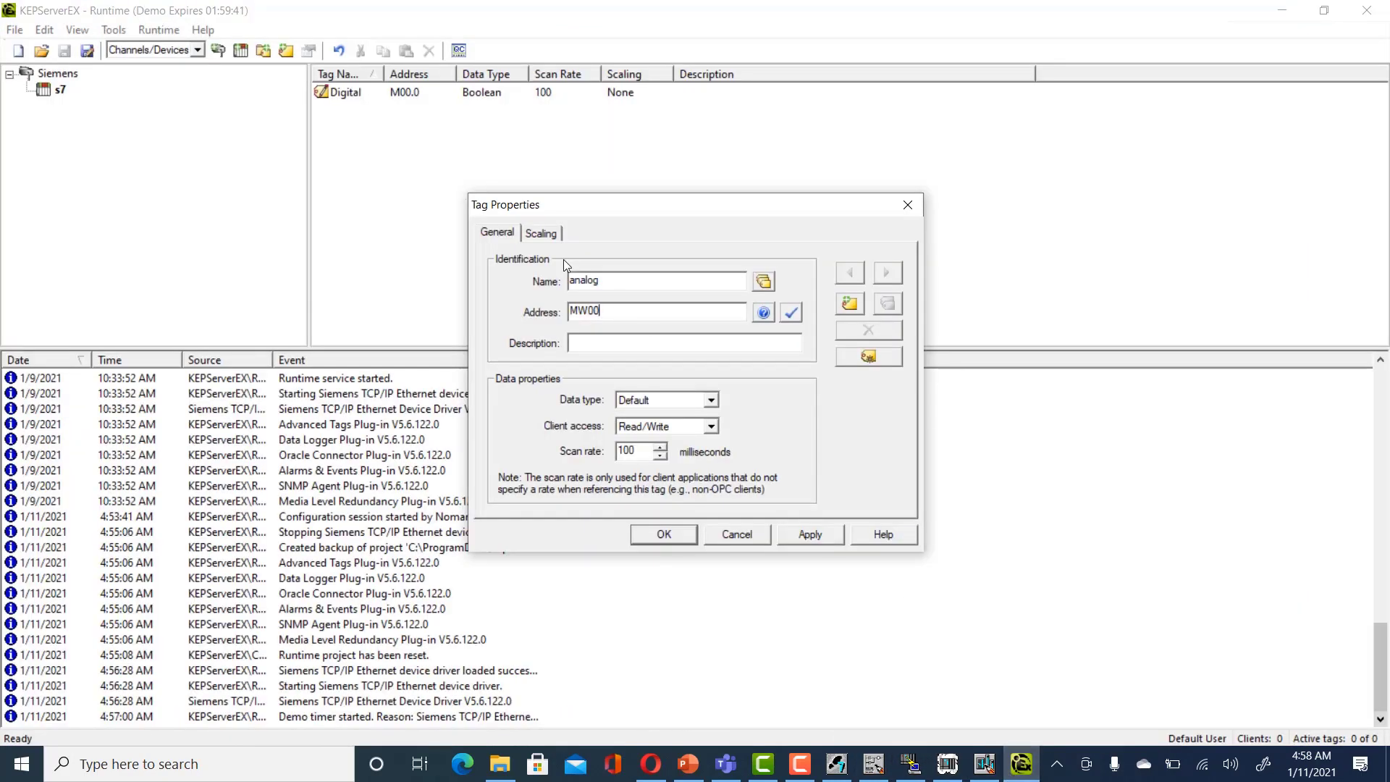
pyautogui.press('BackSpace')
pyautogui.press('XF86AudioLowerVolume')
pyautogui.write('2')
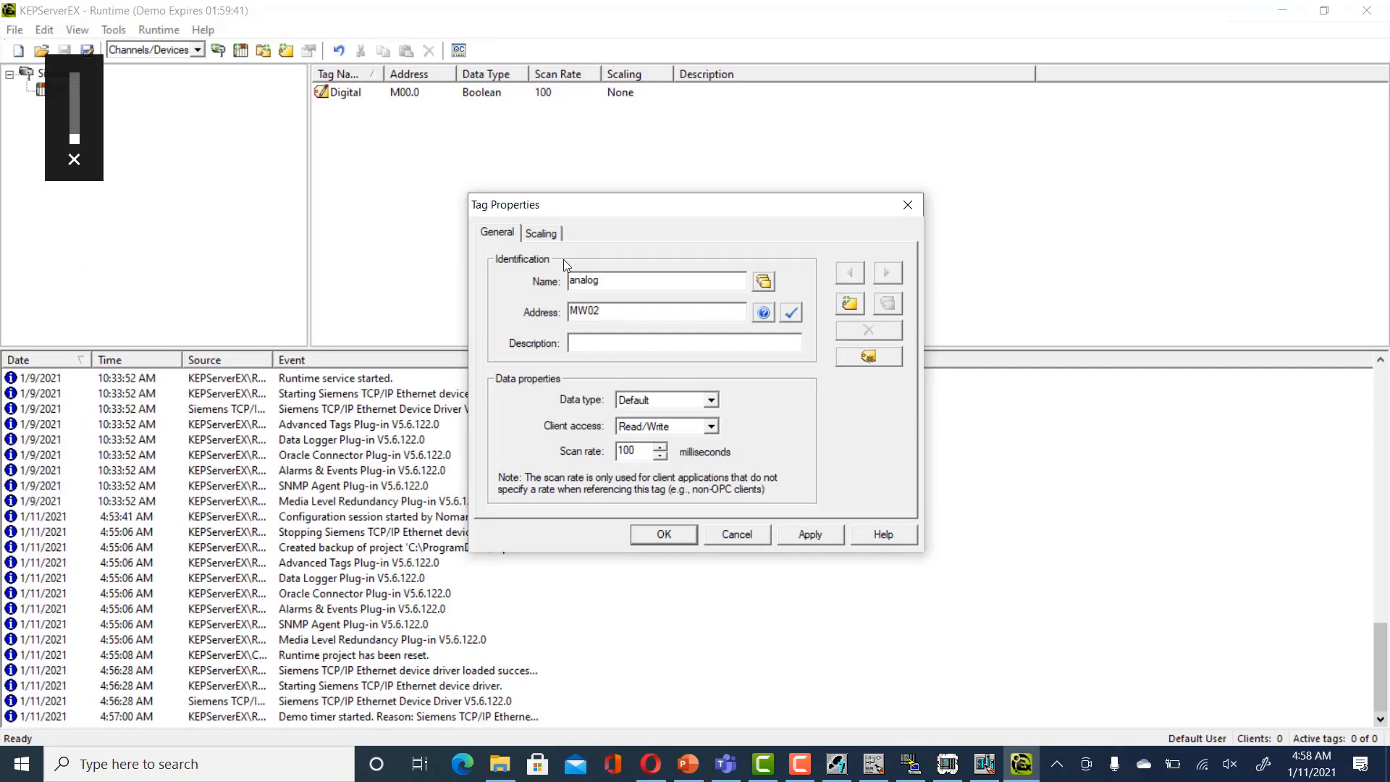
# Step: Validate the analog tag's address and save the tag with data type Word
pyautogui.click(794, 316)
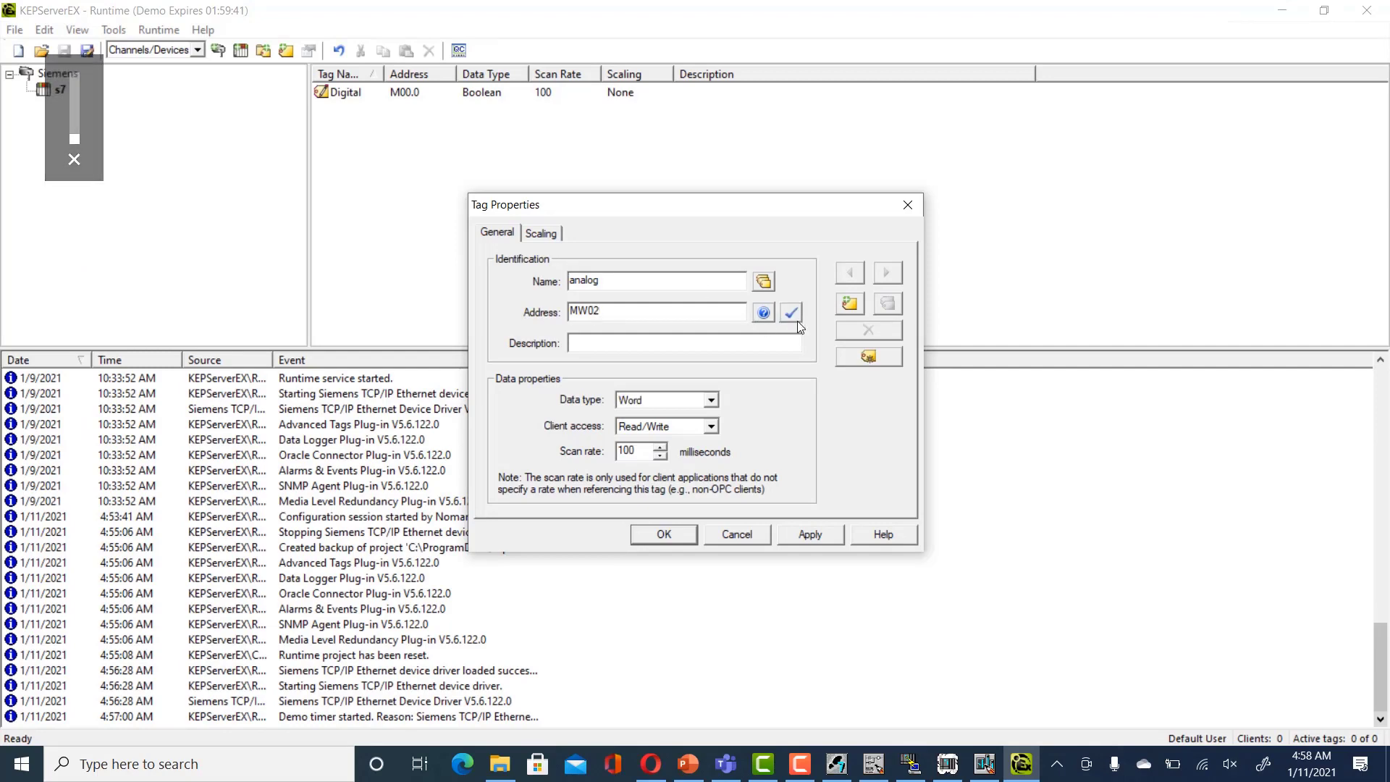
pyautogui.click(810, 535)
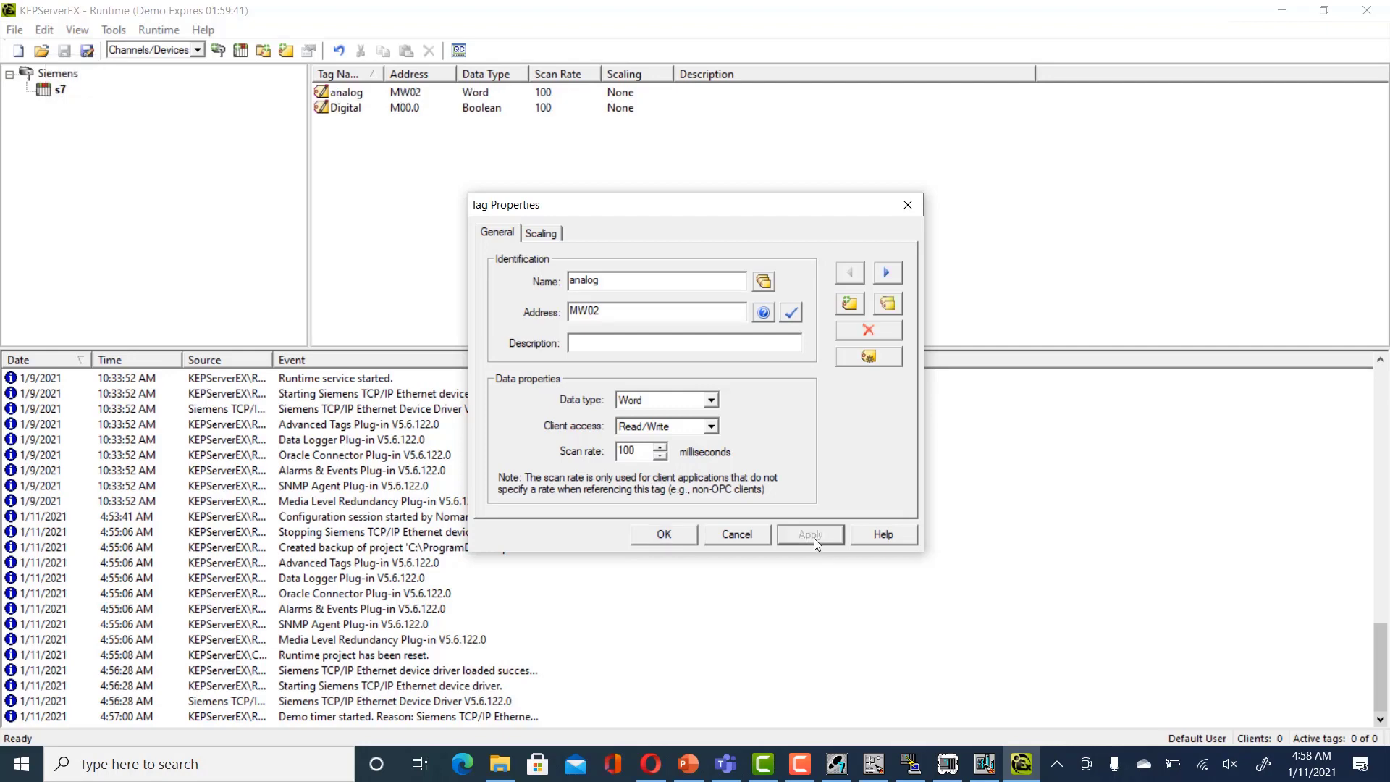
pyautogui.click(677, 540)
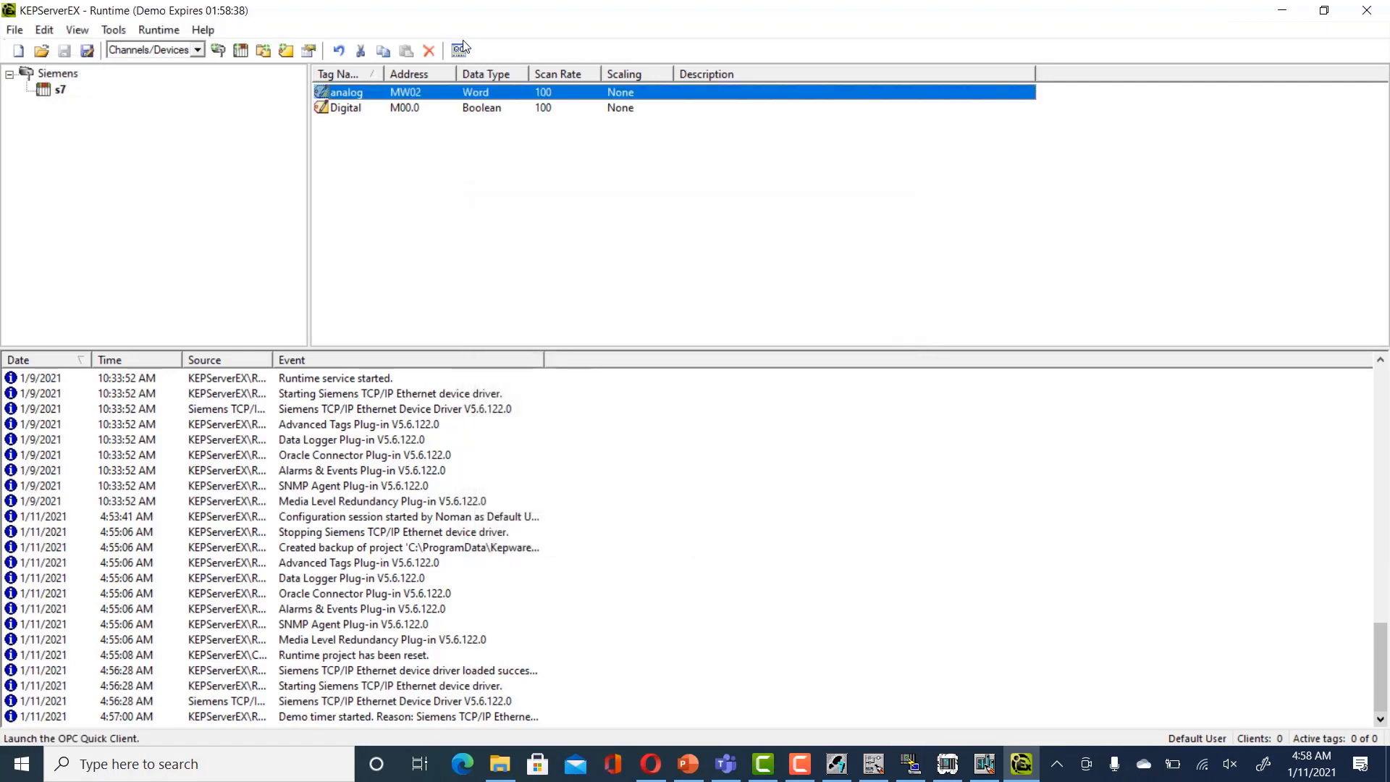
# Step: With OPC Quick Client showing the Siemens.s7 group, set IW 2 to 80 in S7-PLCSIM and check the analog item
pyautogui.click(461, 49)
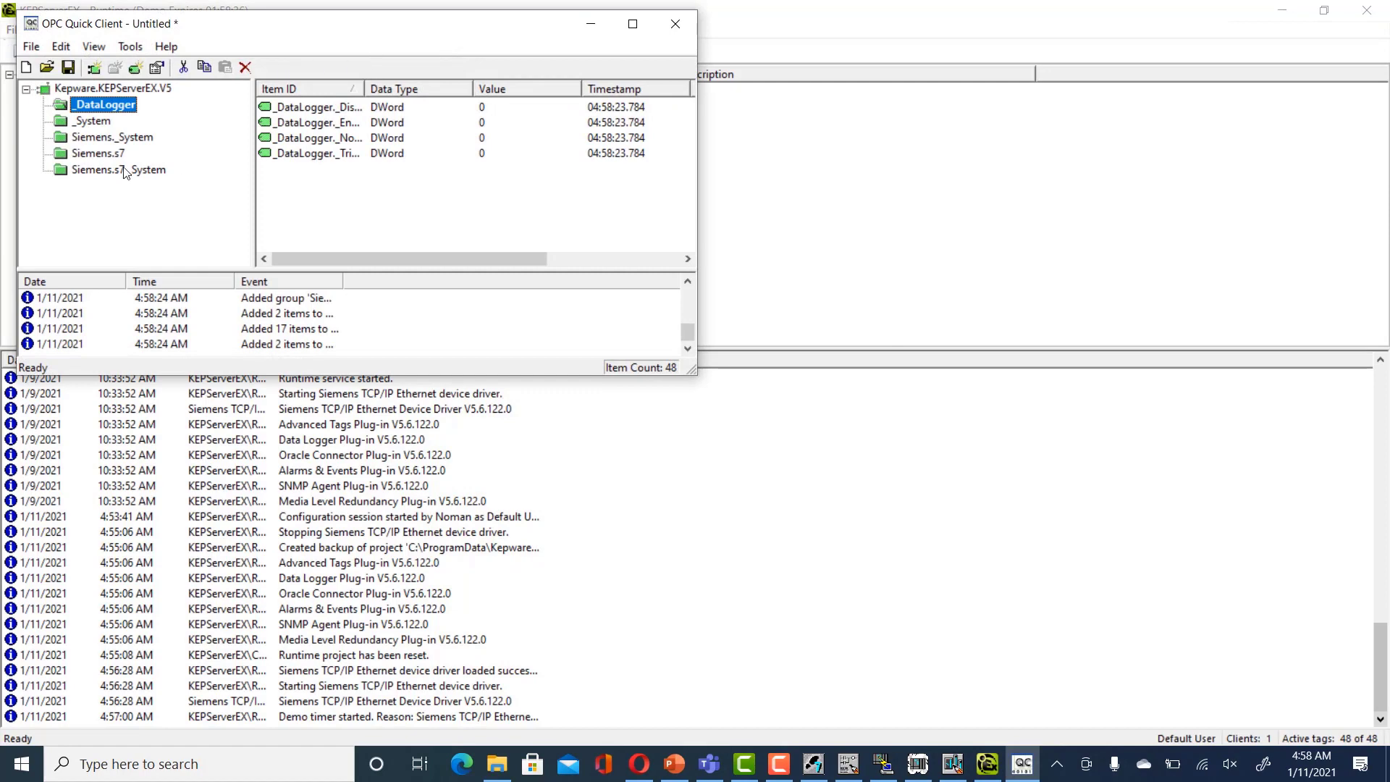
pyautogui.click(102, 153)
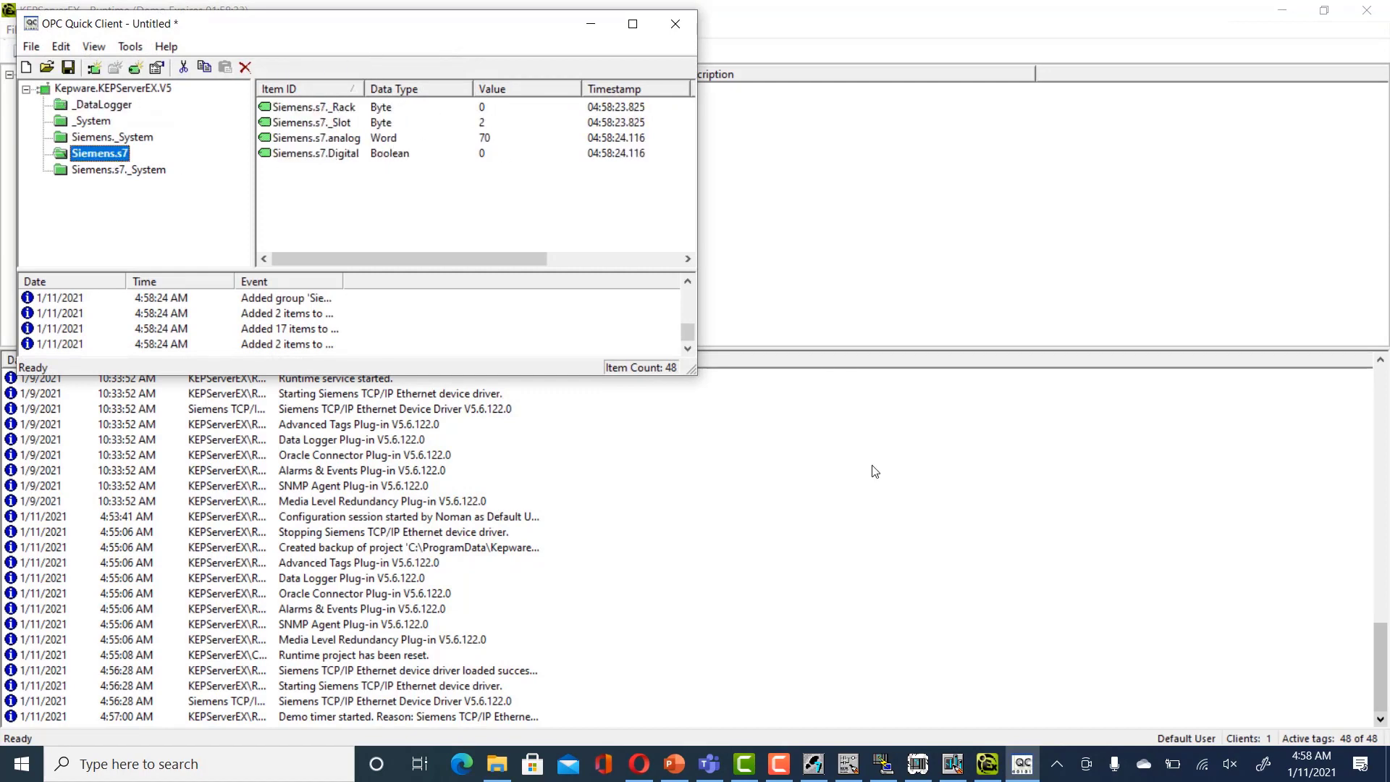
pyautogui.click(919, 760)
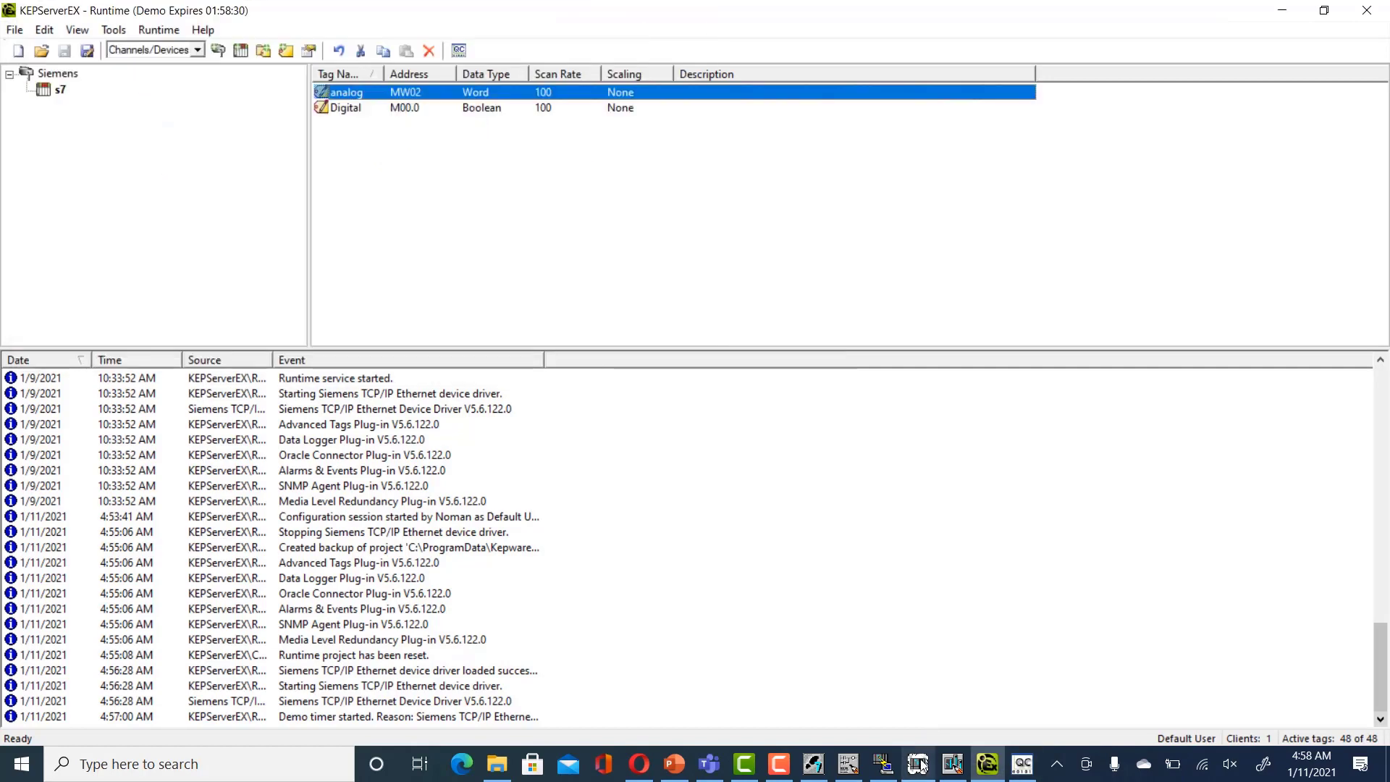
pyautogui.click(781, 466)
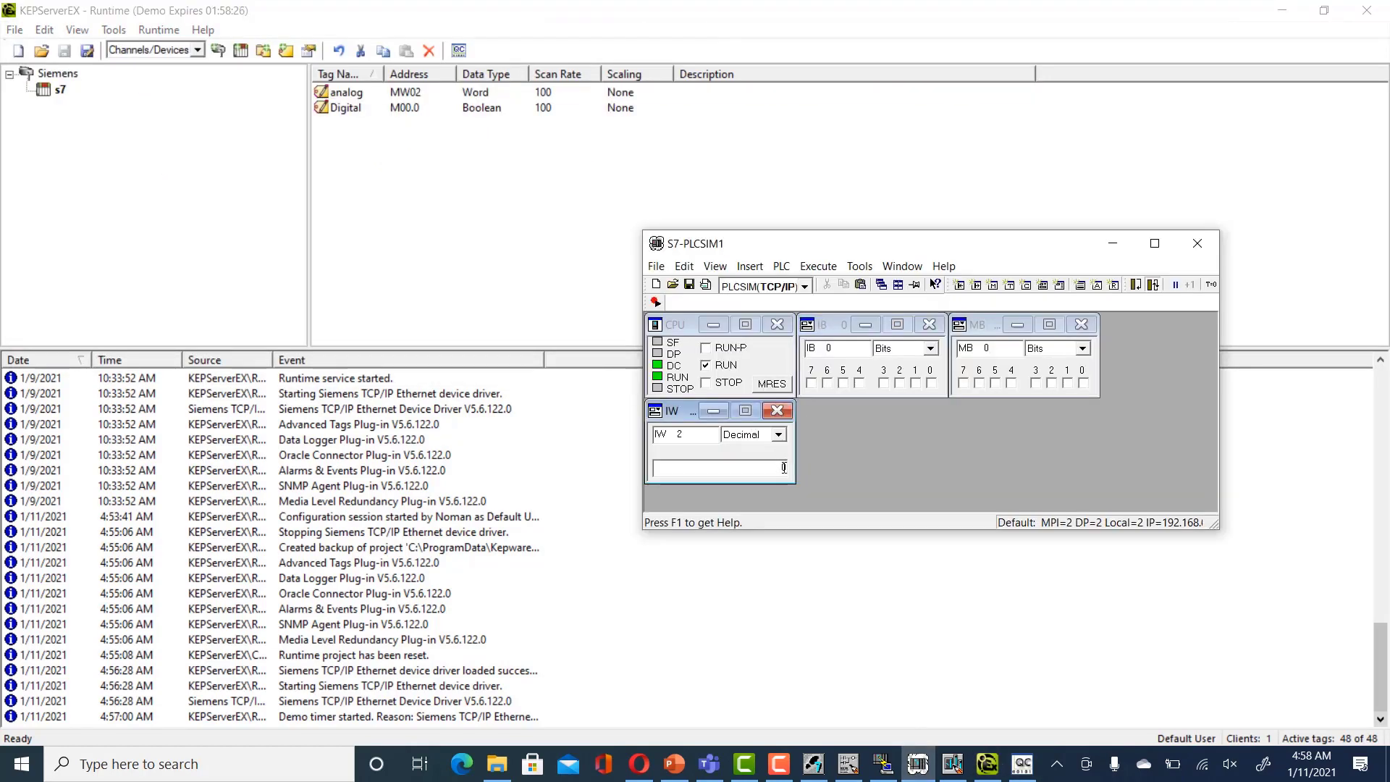
pyautogui.write('80')
pyautogui.click(987, 763)
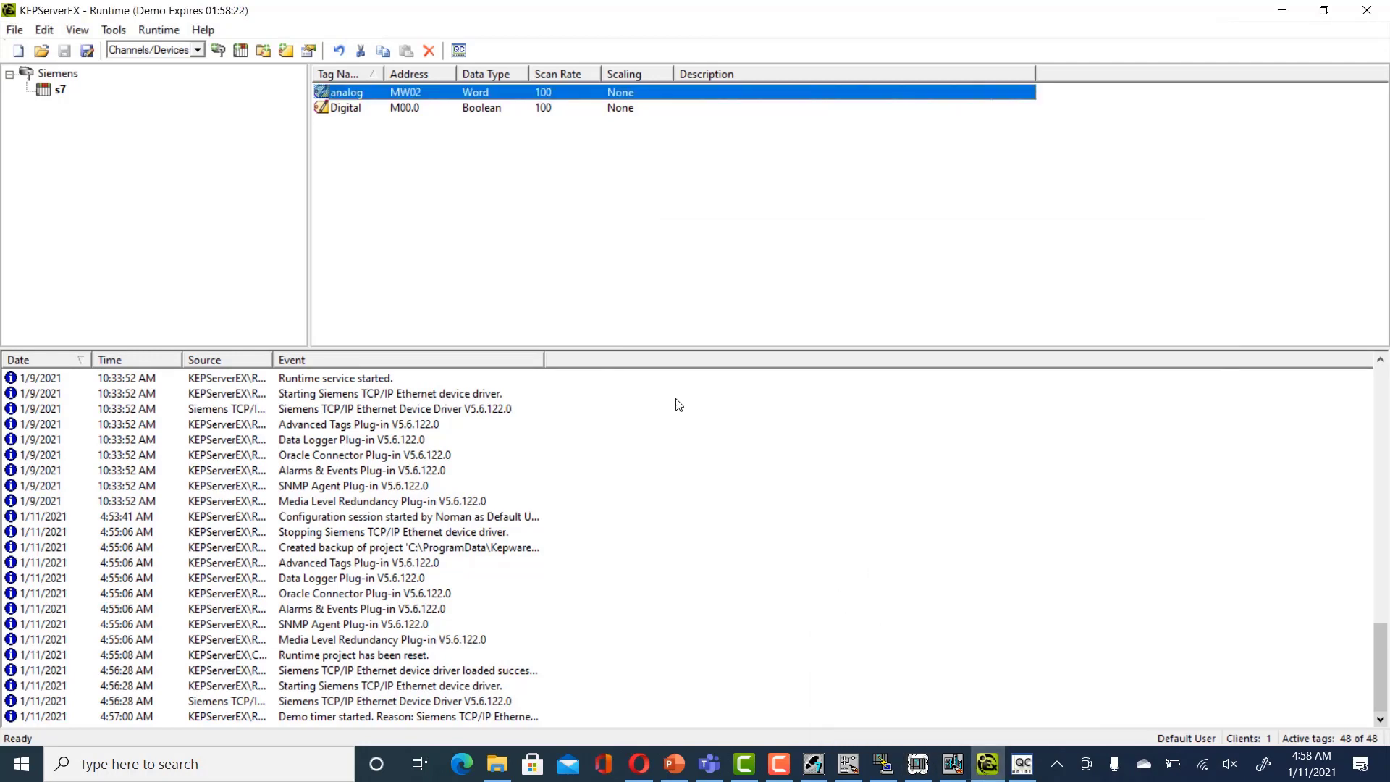
pyautogui.click(1028, 770)
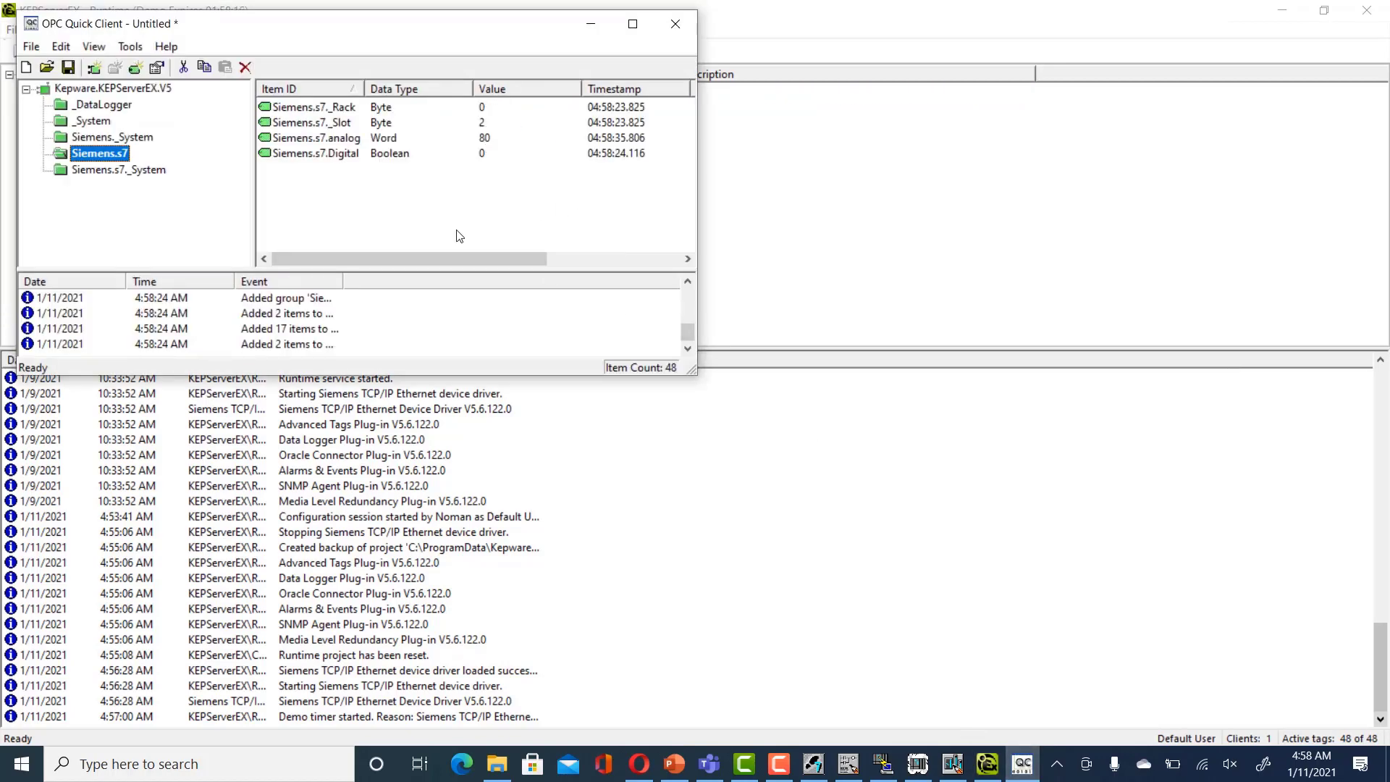
# Step: Launch InTouch with administrator rights
pyautogui.click(203, 776)
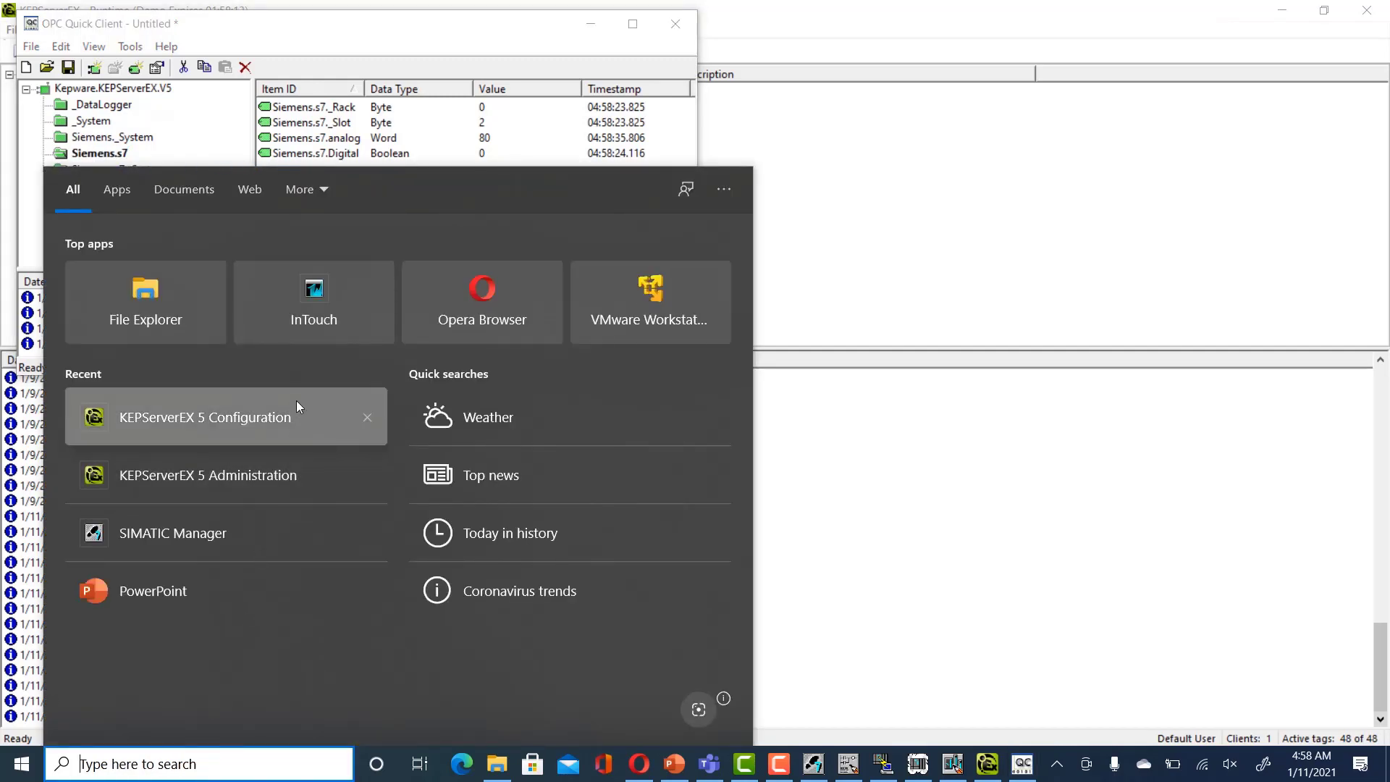
pyautogui.rightClick(323, 314)
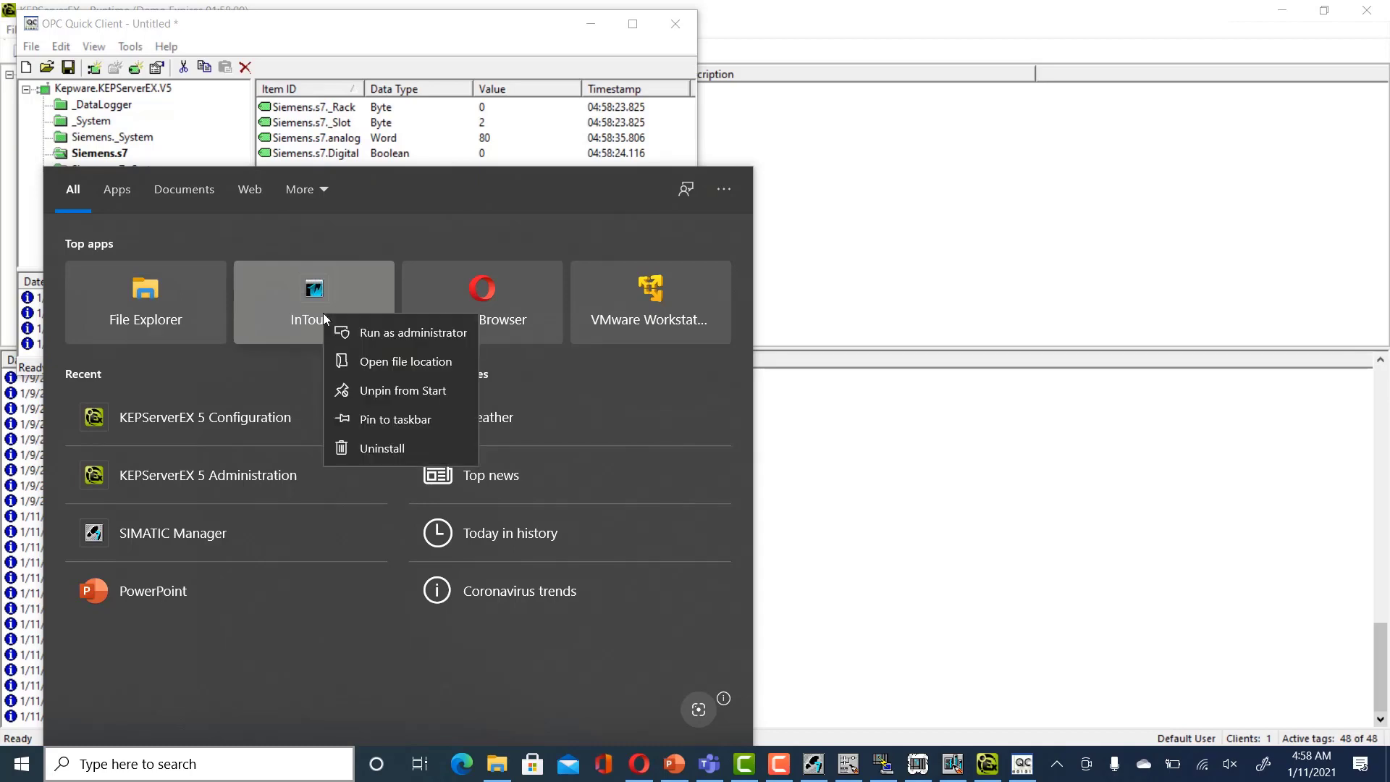
pyautogui.click(407, 337)
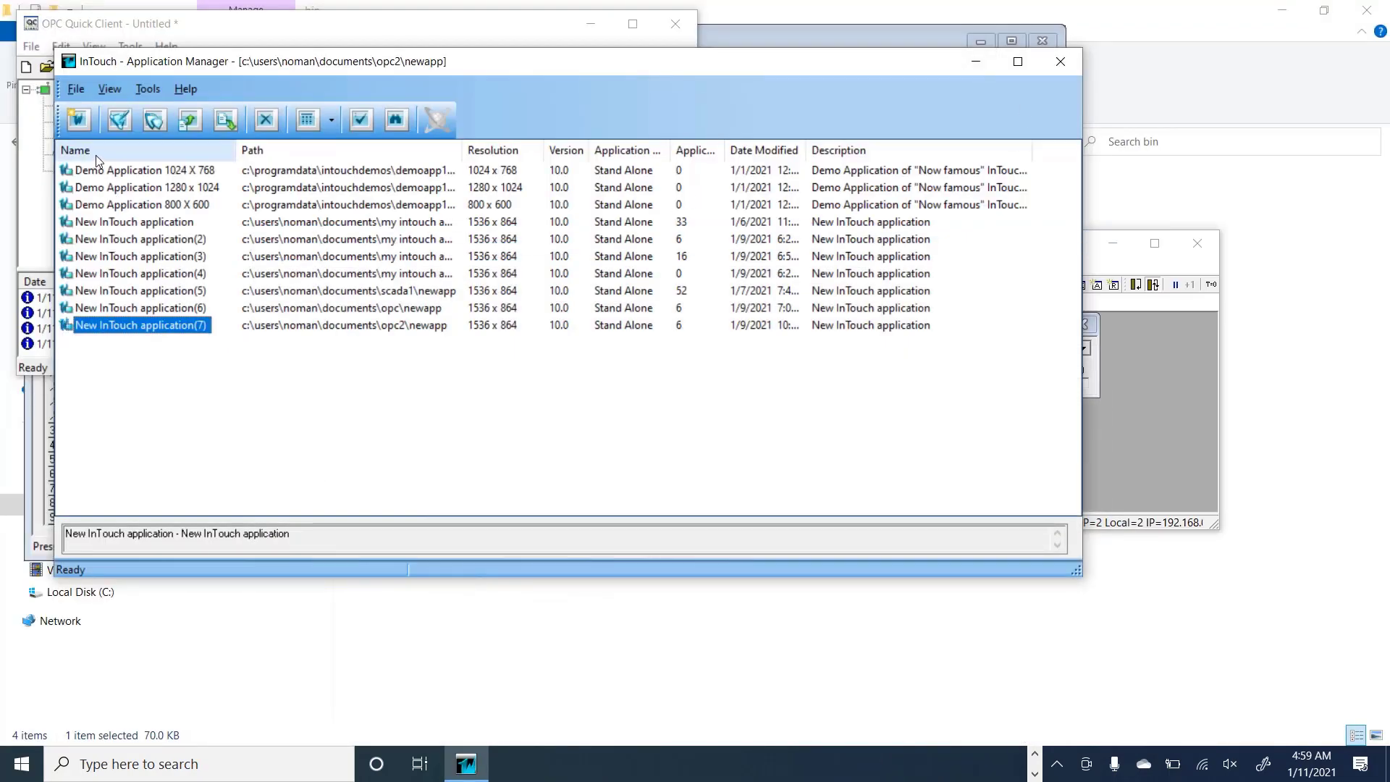
# Step: Create a new InTouch application in the NewApp directory under the Documents folder OPCtest, and open it for editing
pyautogui.click(81, 123)
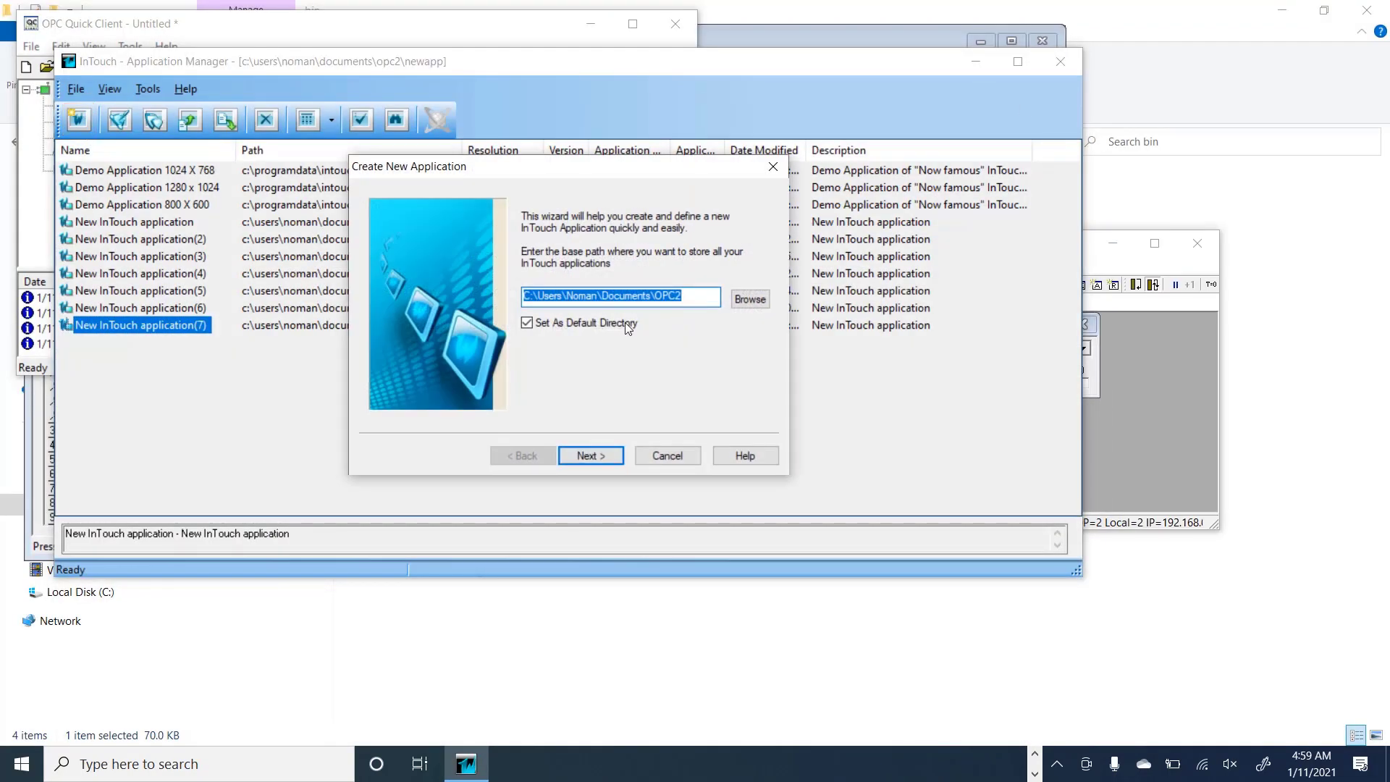
pyautogui.click(701, 294)
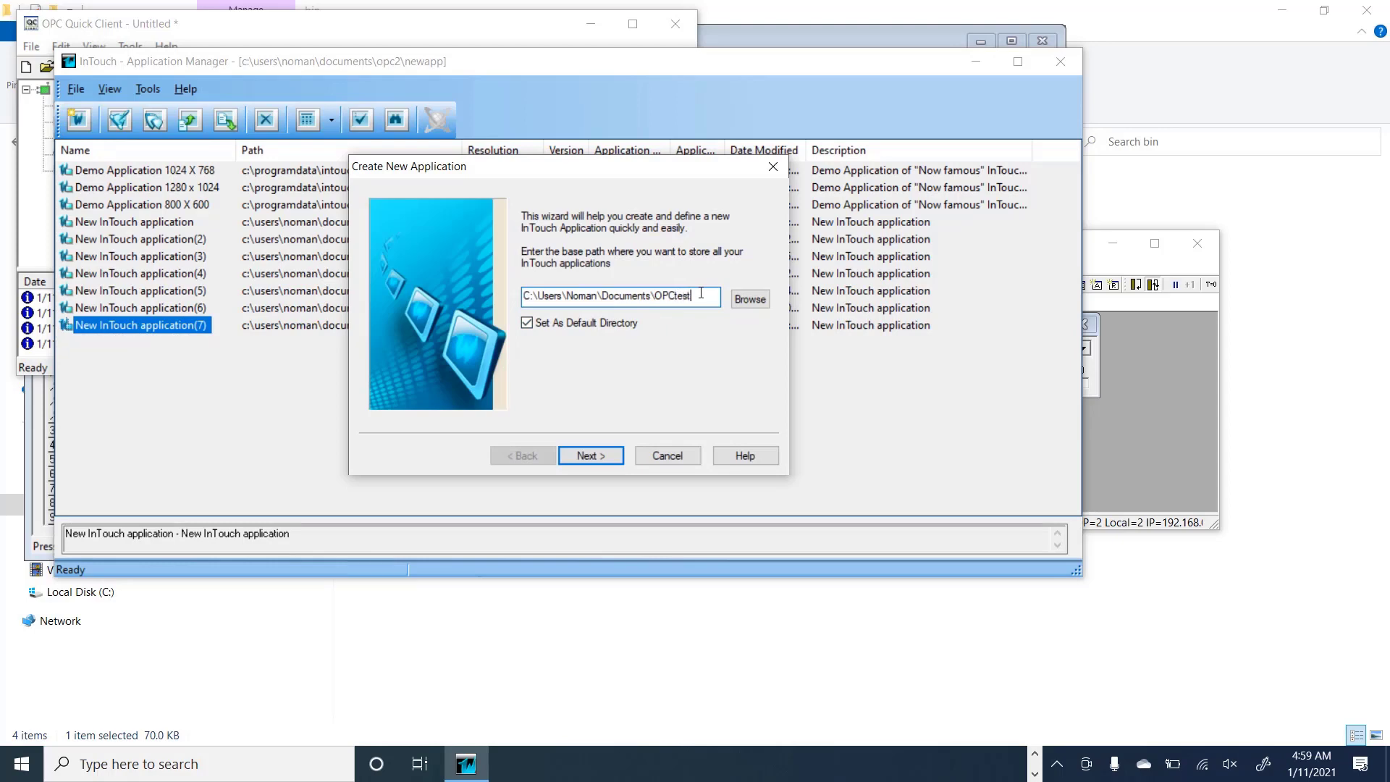
pyautogui.press('Return')
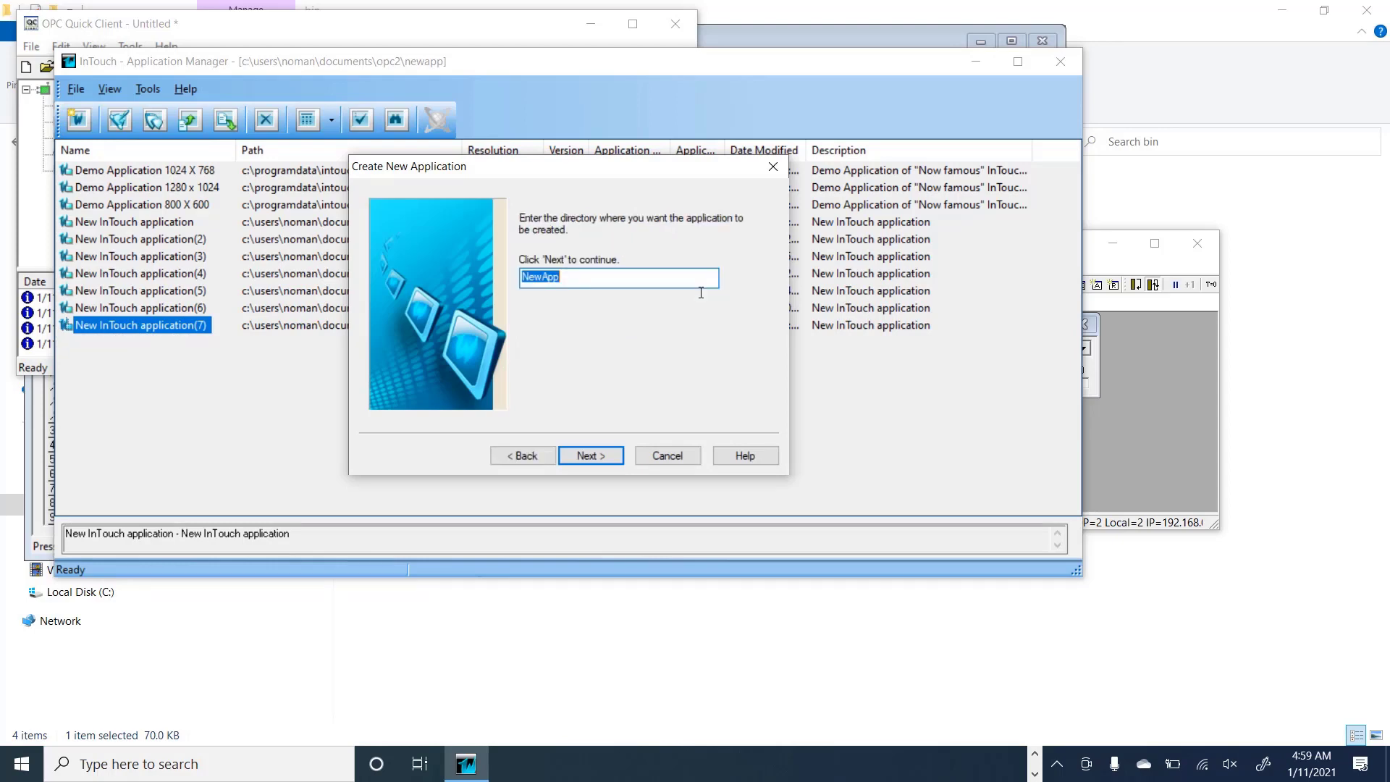
pyautogui.click(599, 454)
pyautogui.click(599, 454)
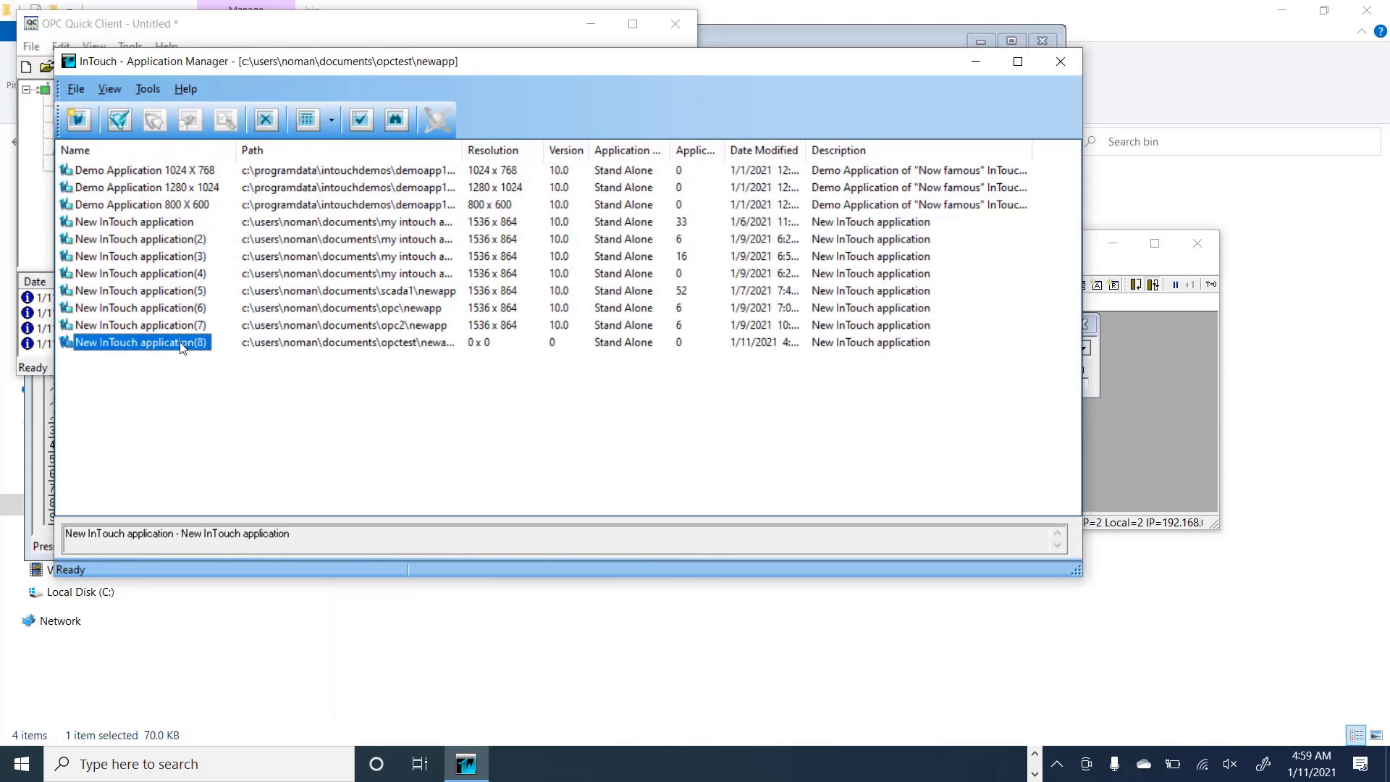
pyautogui.doubleClick(182, 343)
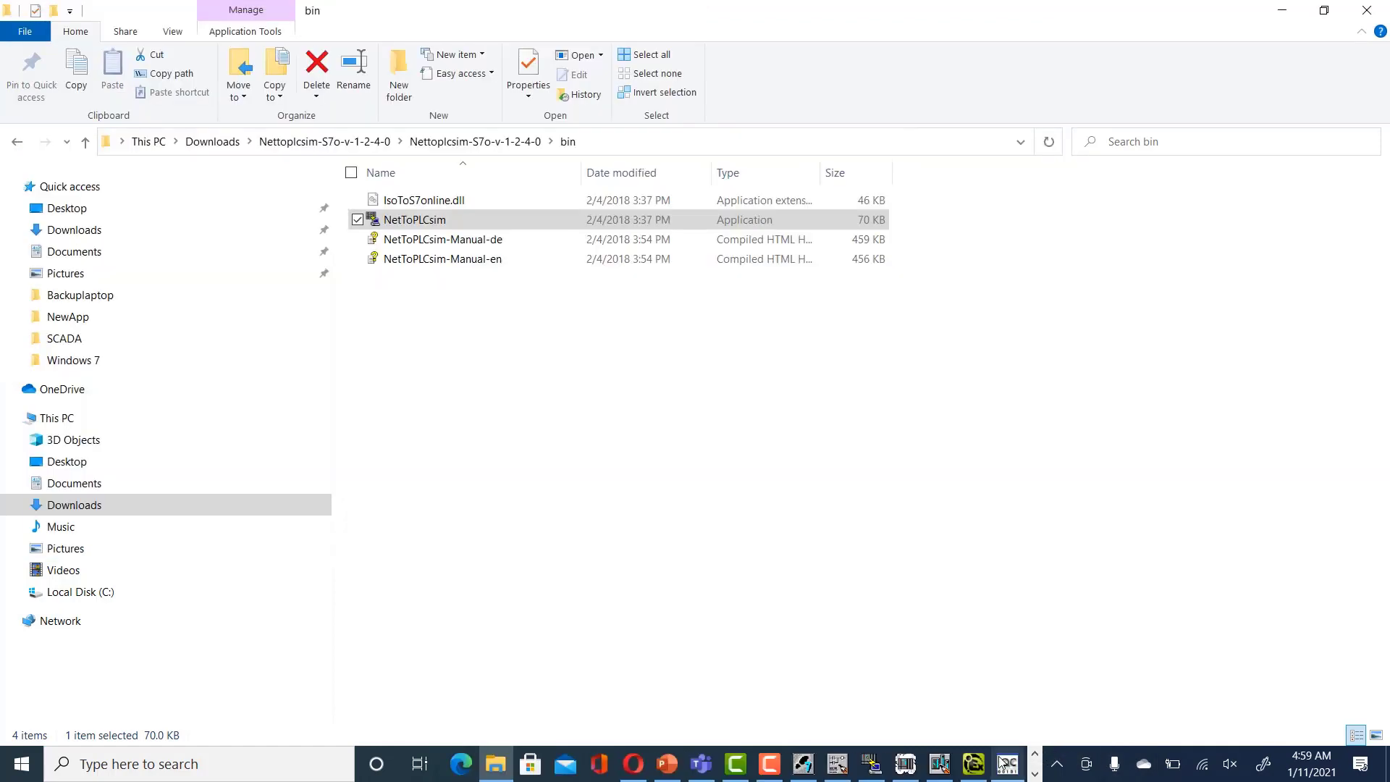
# Step: In KEPServerEX, add an alias named OPC_connect to the alias map, mapped to the Siemens.s7 device
pyautogui.click(975, 770)
pyautogui.click(44, 30)
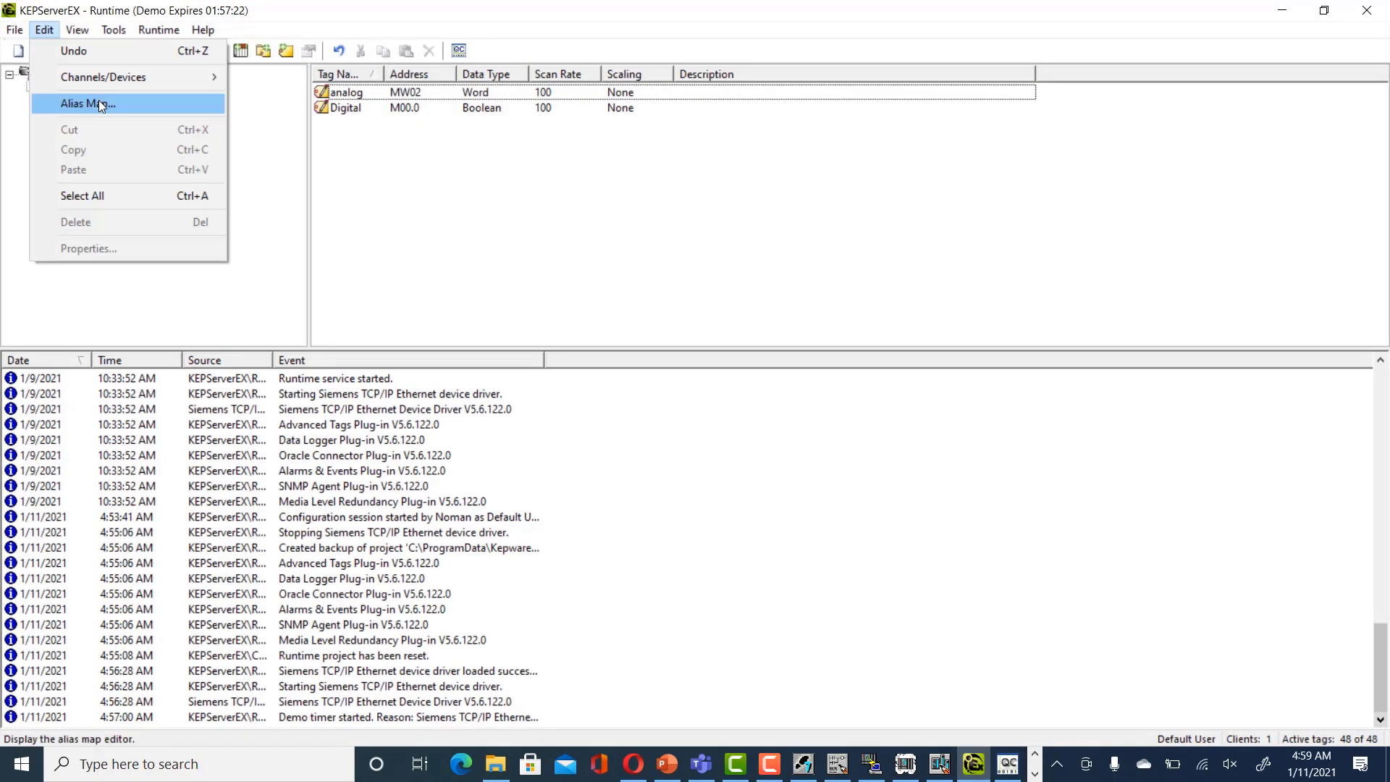
pyautogui.click(94, 103)
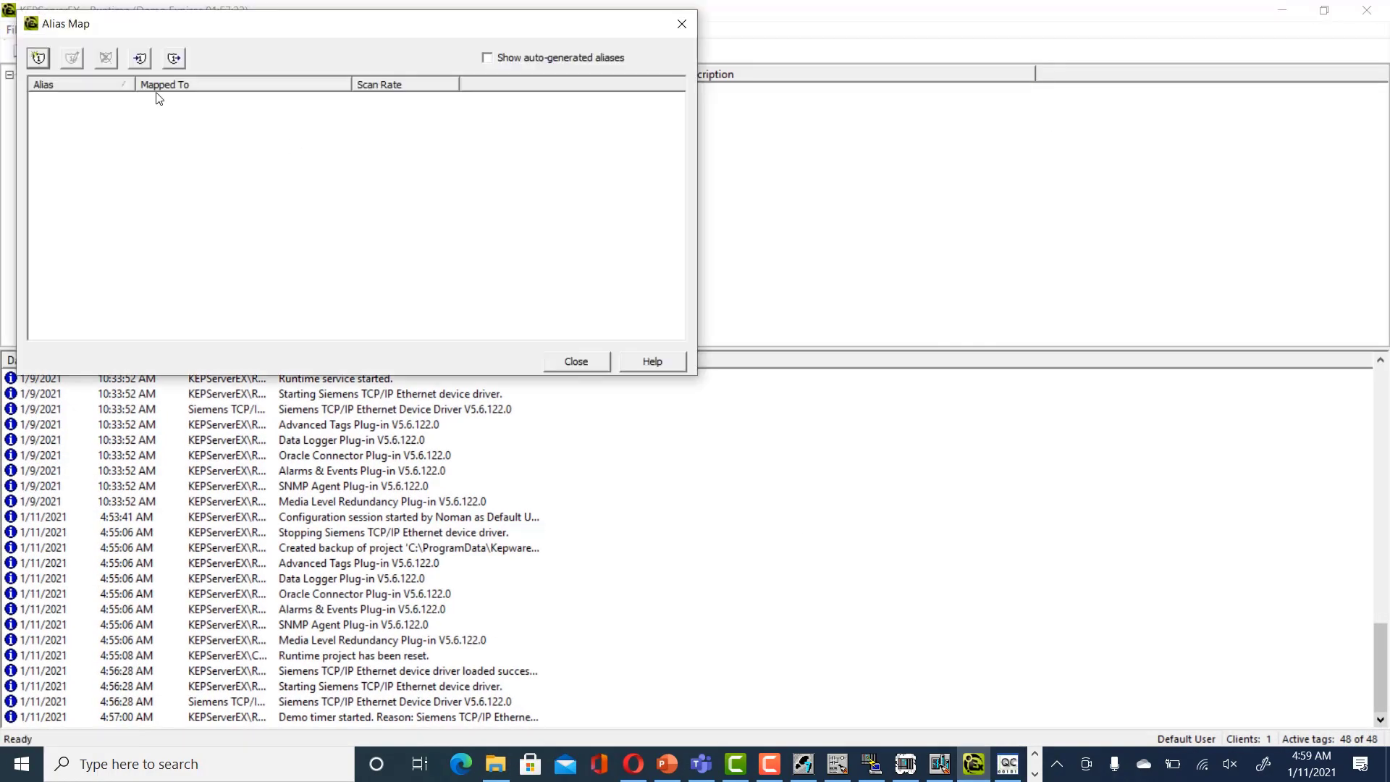
pyautogui.click(44, 63)
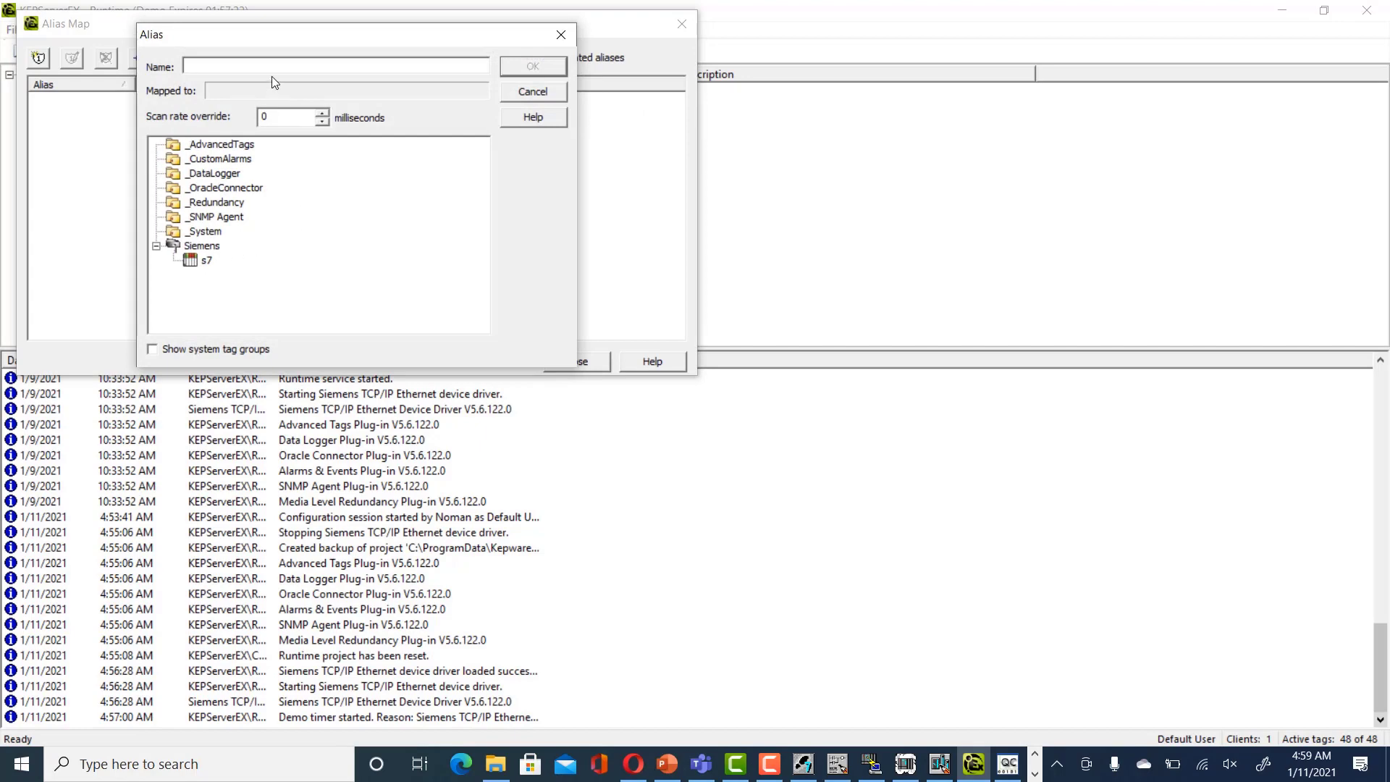
pyautogui.write('OPC_connect')
pyautogui.click(207, 261)
pyautogui.click(545, 67)
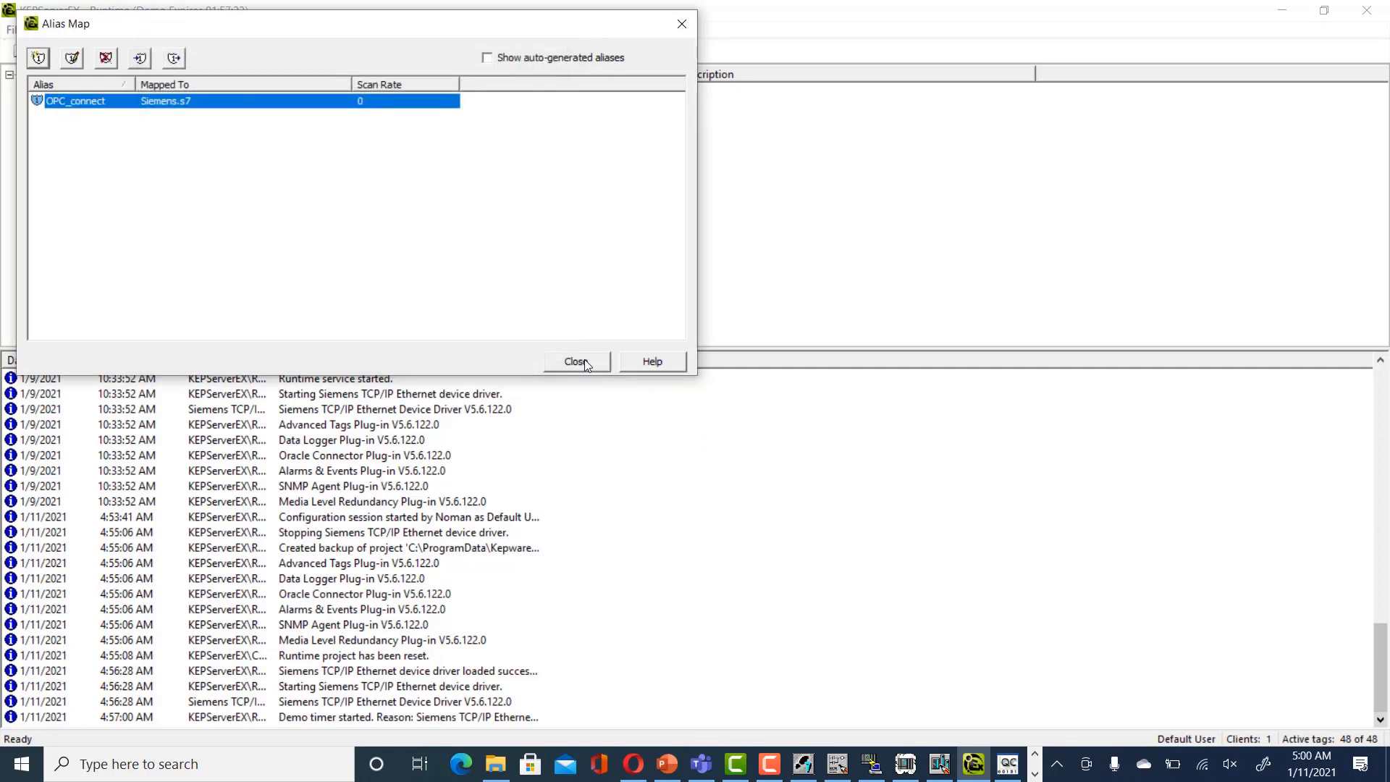
# Step: Reopen the OPC_connect alias and copy its full name to the clipboard
pyautogui.doubleClick(218, 103)
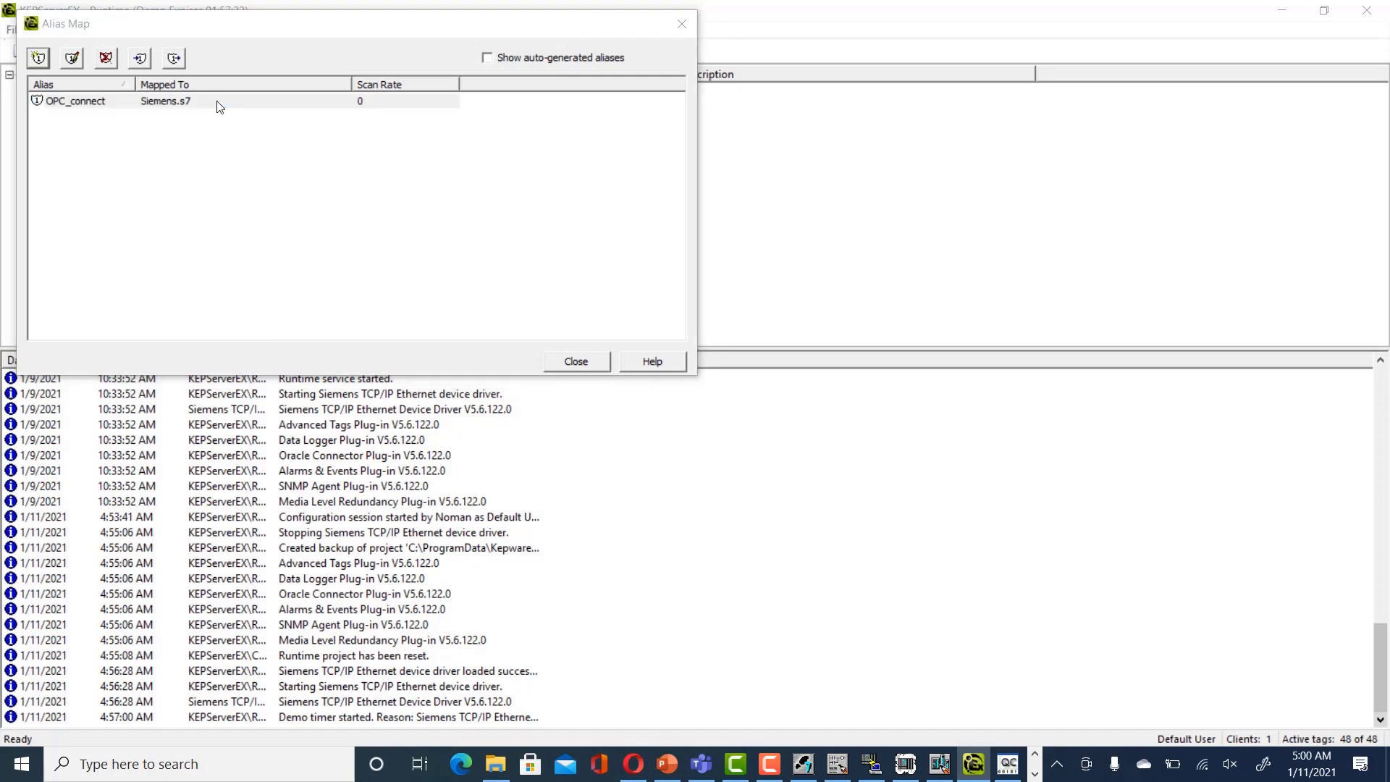
pyautogui.click(270, 66)
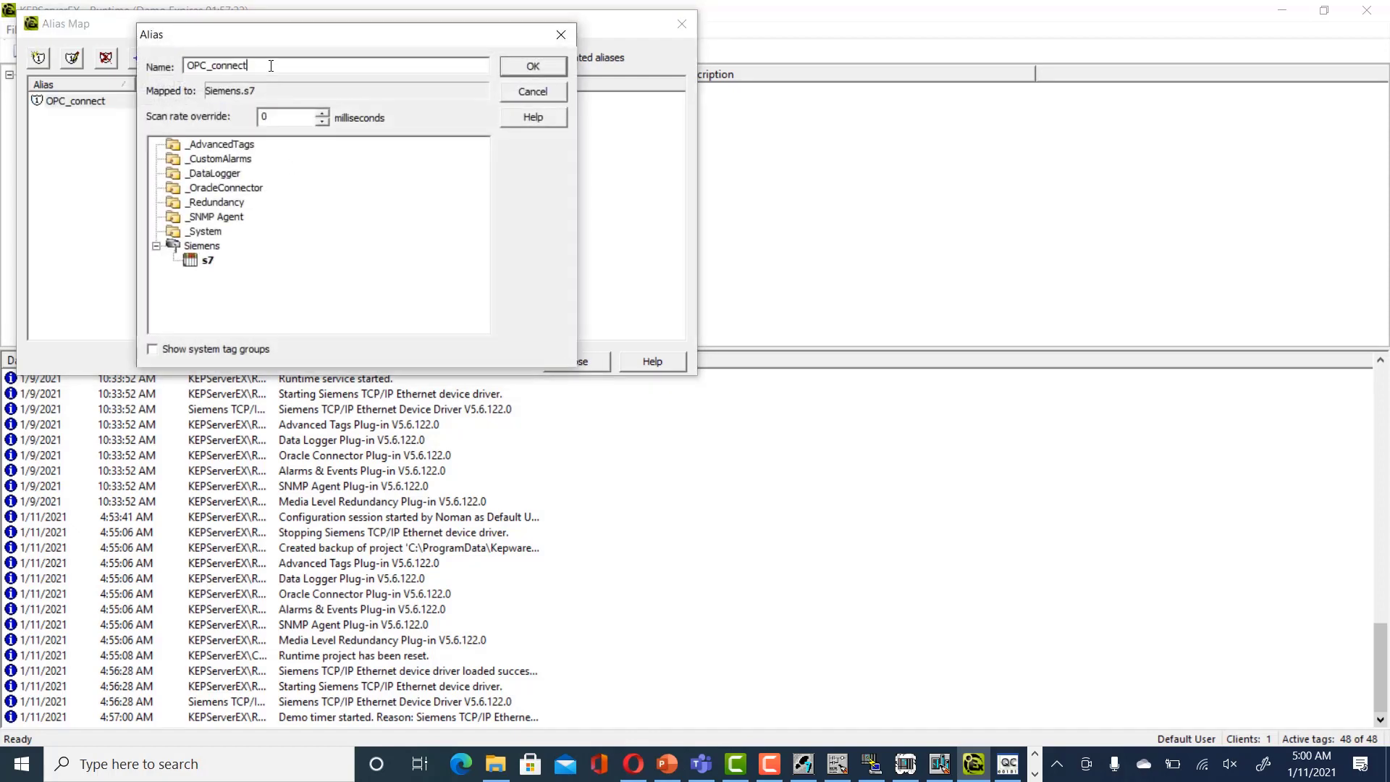
pyautogui.doubleClick(271, 66)
pyautogui.rightClick(270, 68)
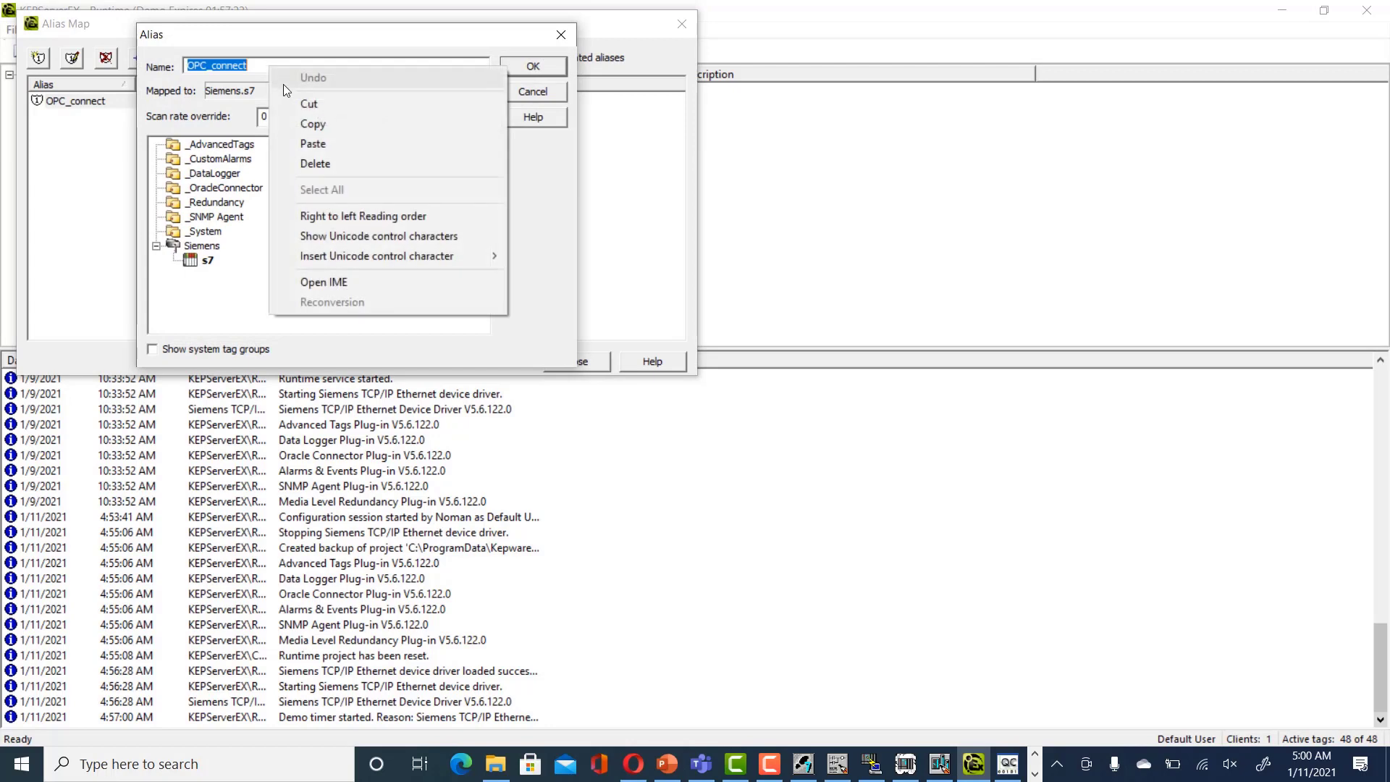
pyautogui.click(321, 121)
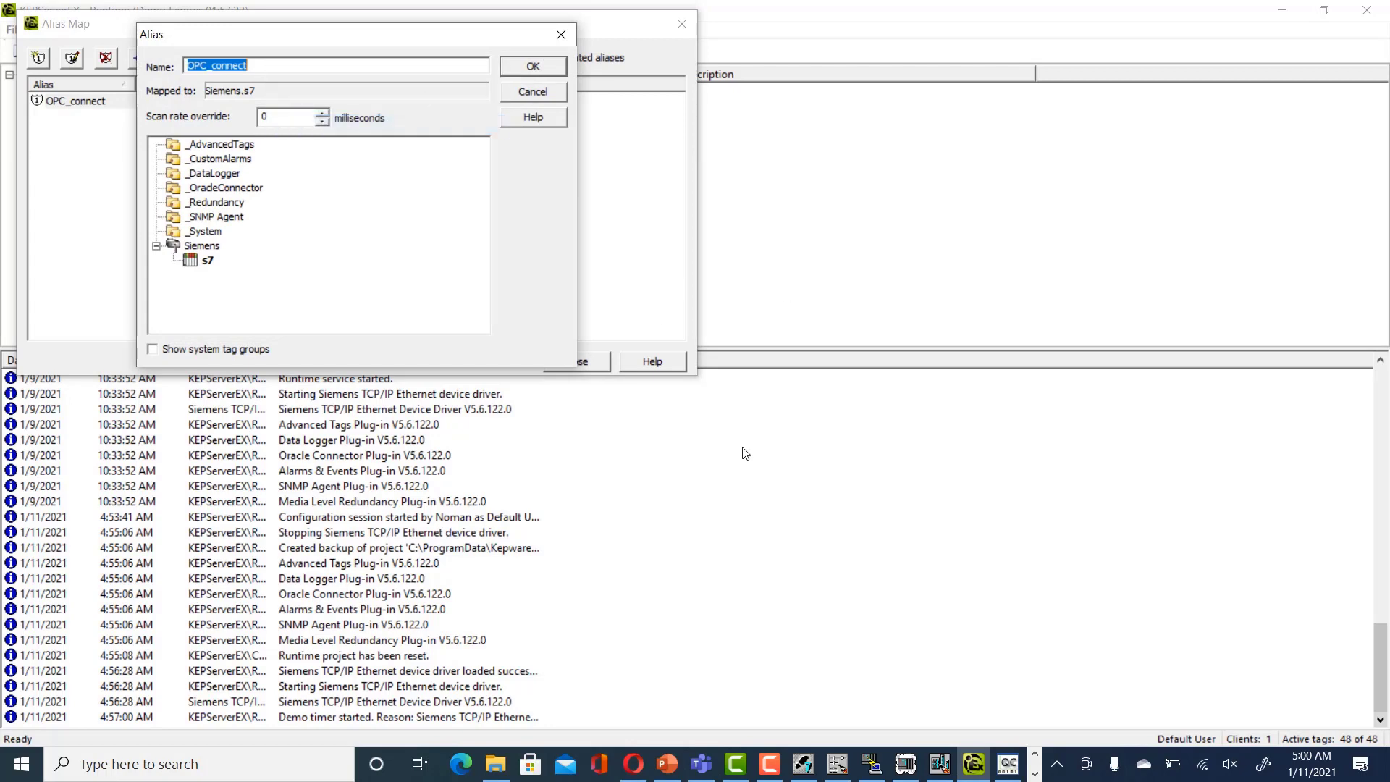
# Step: Switch to InTouch WindowMaker and create a new window named w1 in the NewApp application
pyautogui.click(1285, 10)
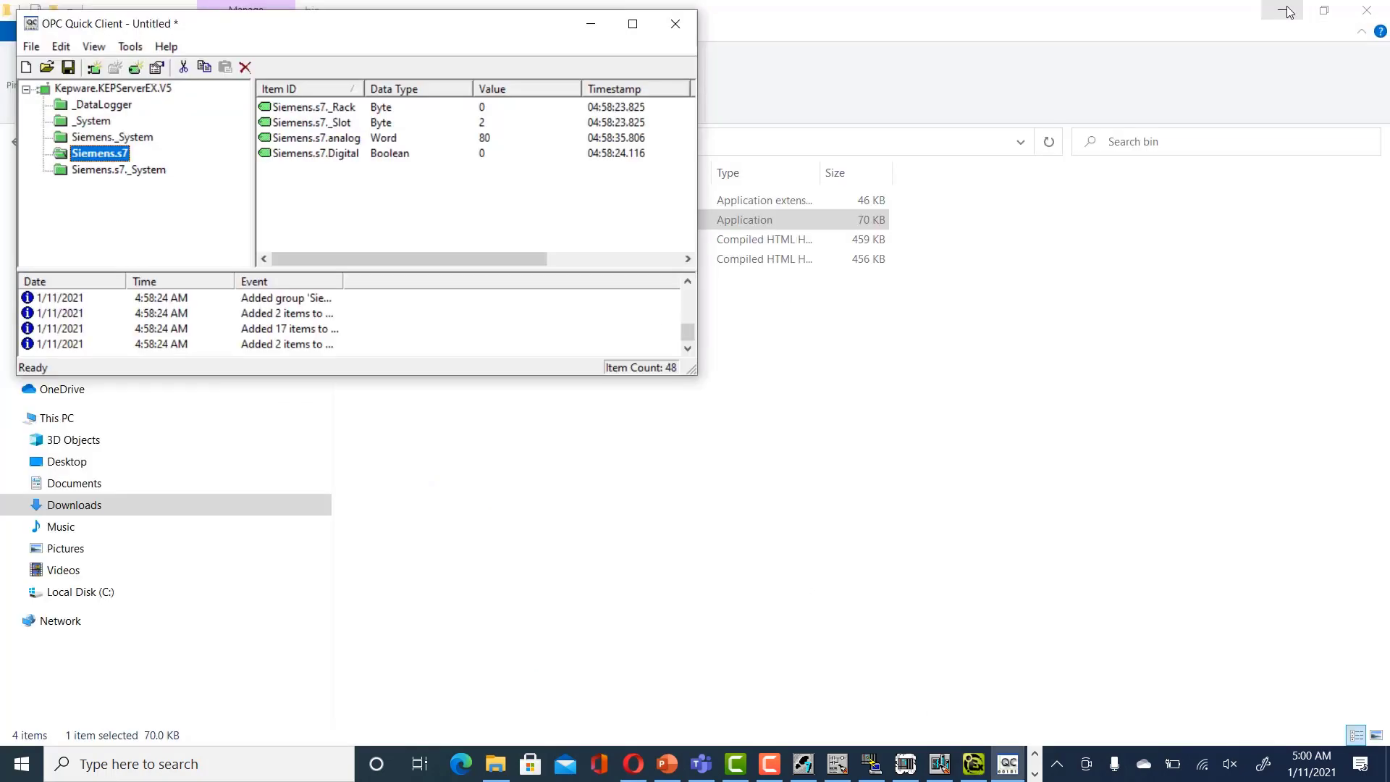
pyautogui.click(1286, 11)
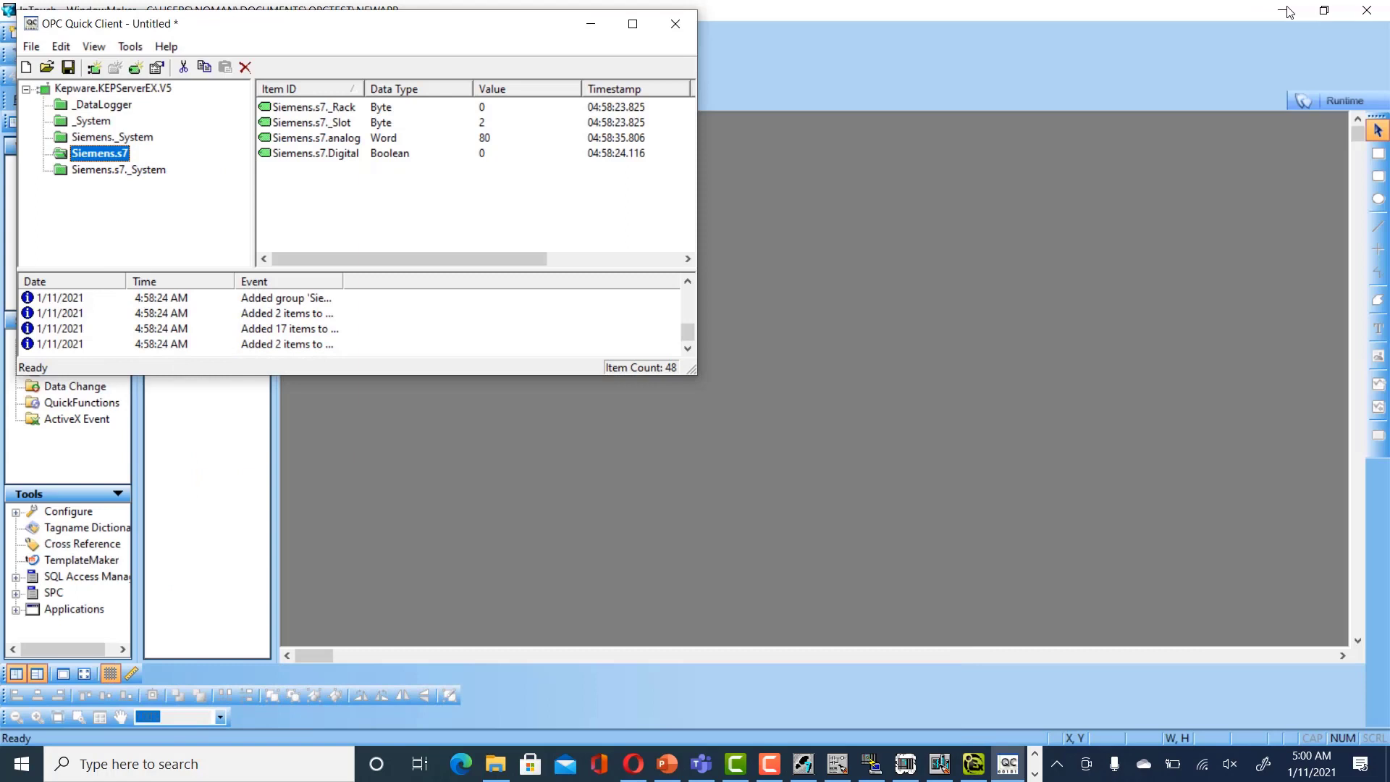
pyautogui.click(931, 341)
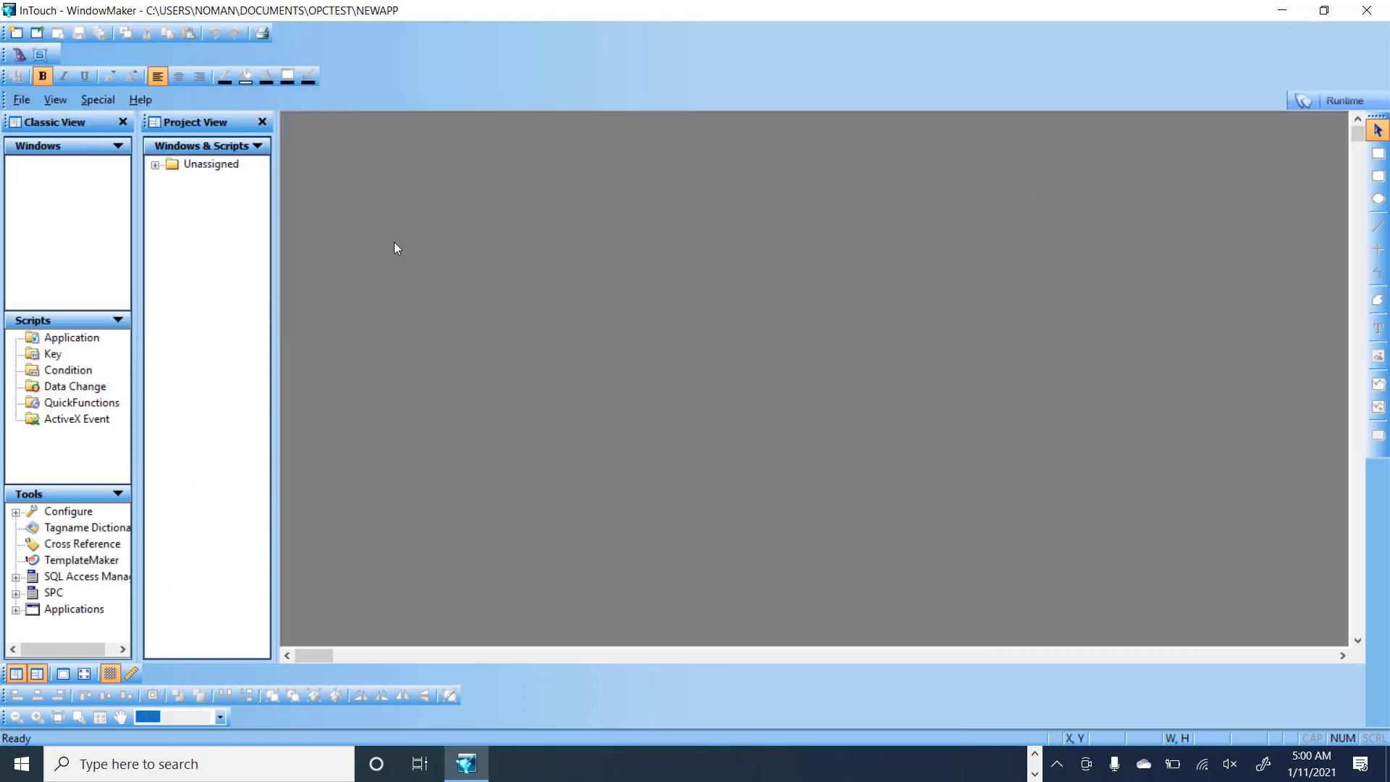
pyautogui.click(97, 99)
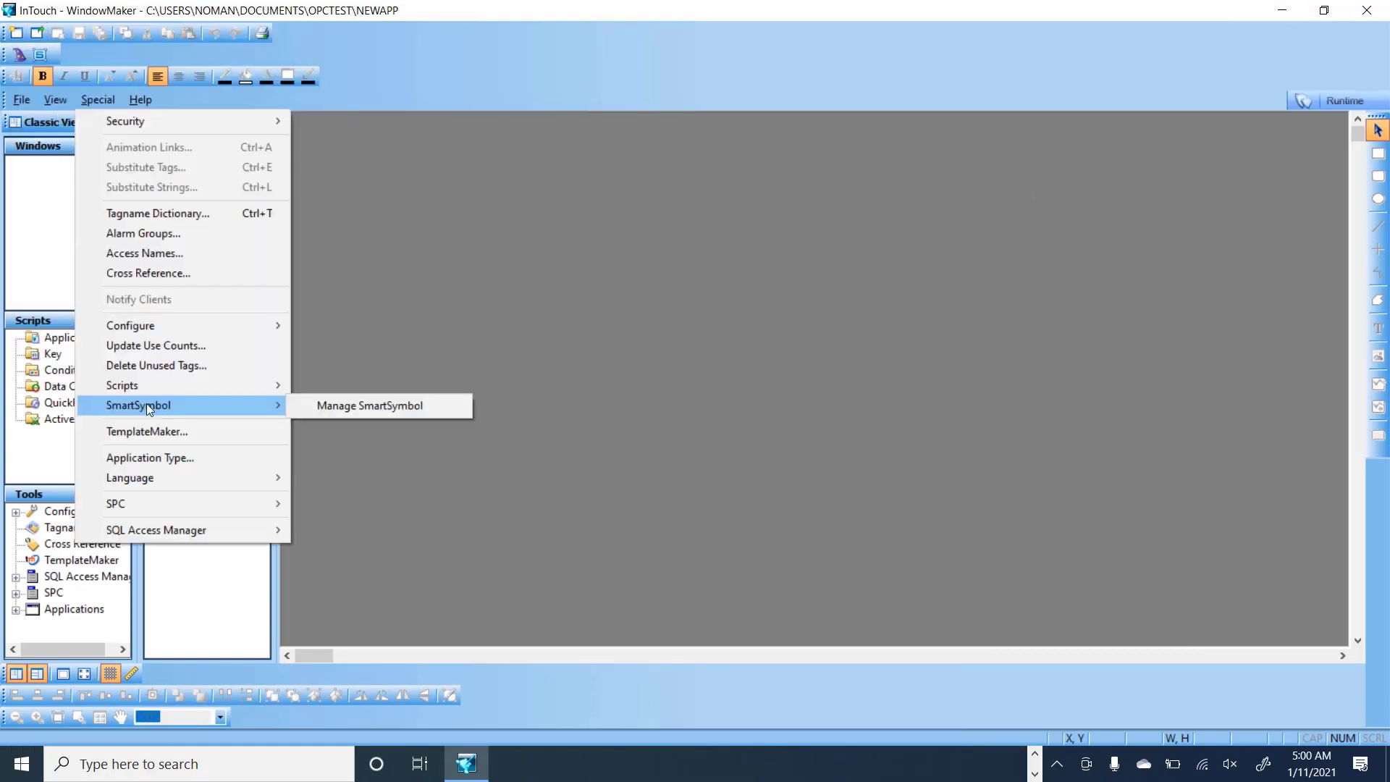
pyautogui.click(46, 217)
pyautogui.rightClick(54, 200)
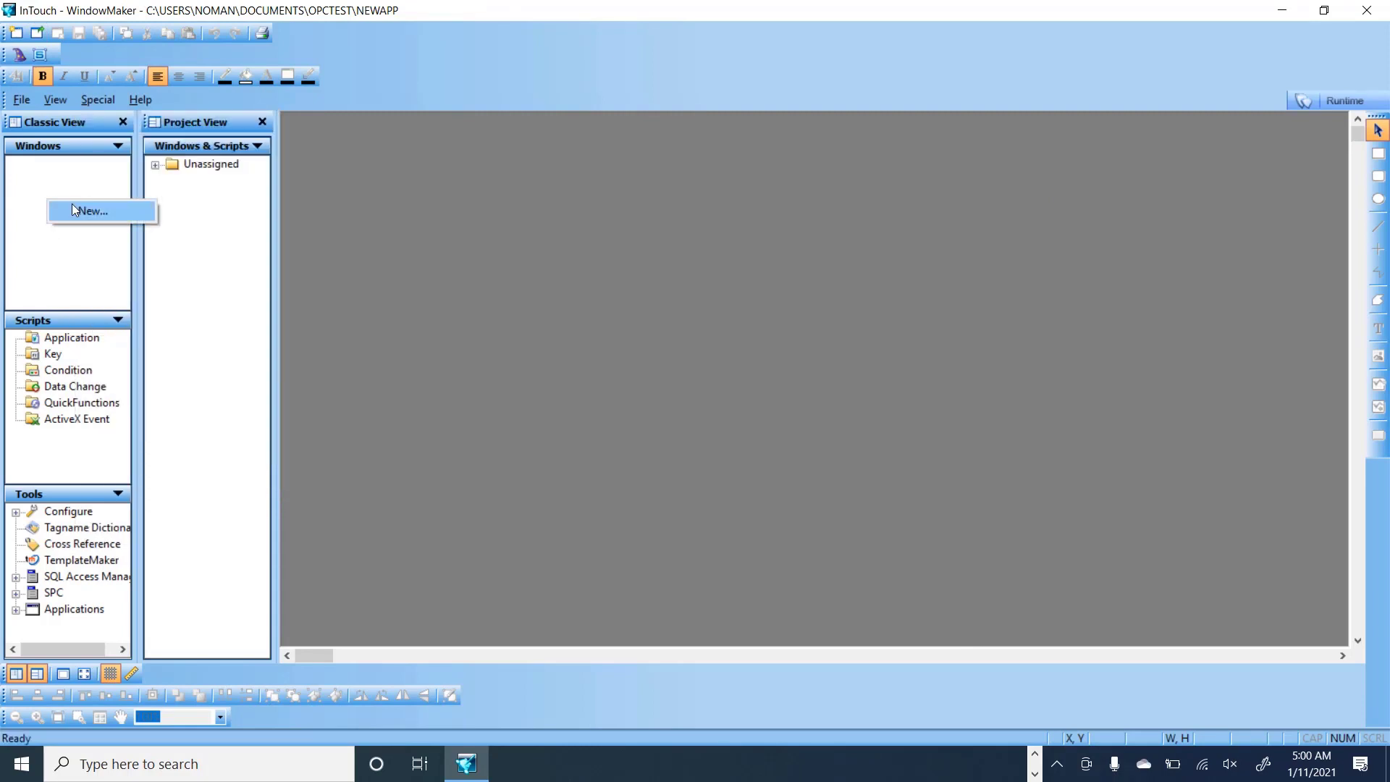
pyautogui.click(72, 205)
pyautogui.write('w1')
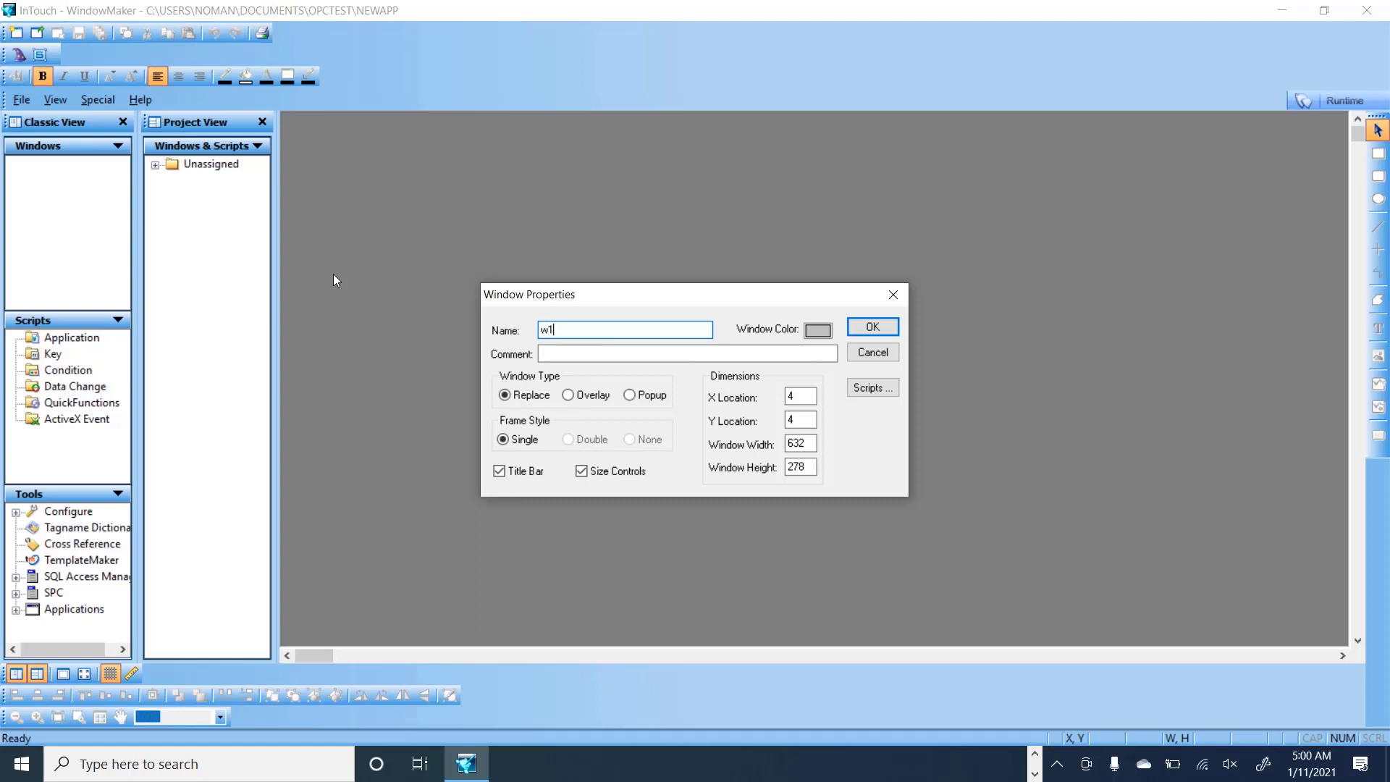
pyautogui.press('Return')
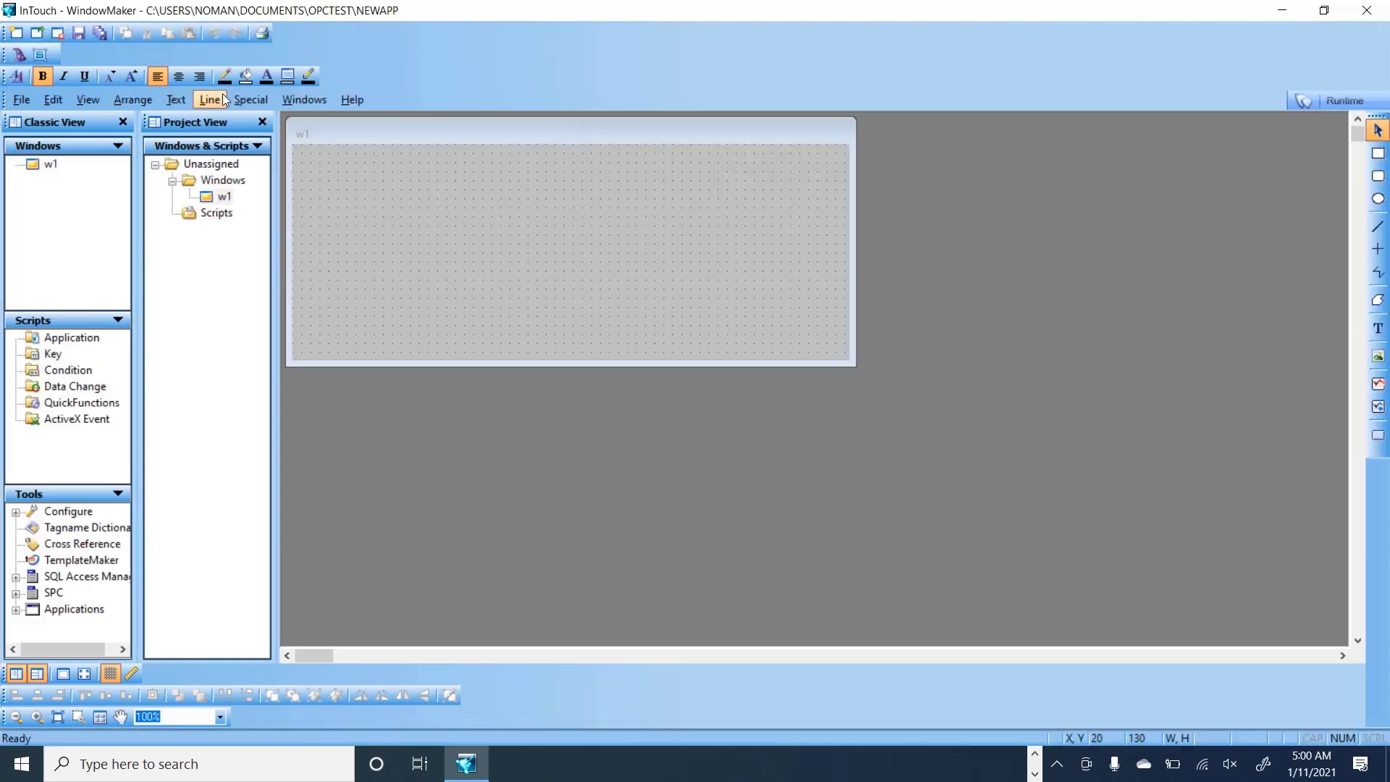
# Step: Add an access name OPC_connect with application name server_runtime and topic name OPC_connect, using the SuiteLink protocol
pyautogui.click(84, 97)
pyautogui.moveTo(207, 94)
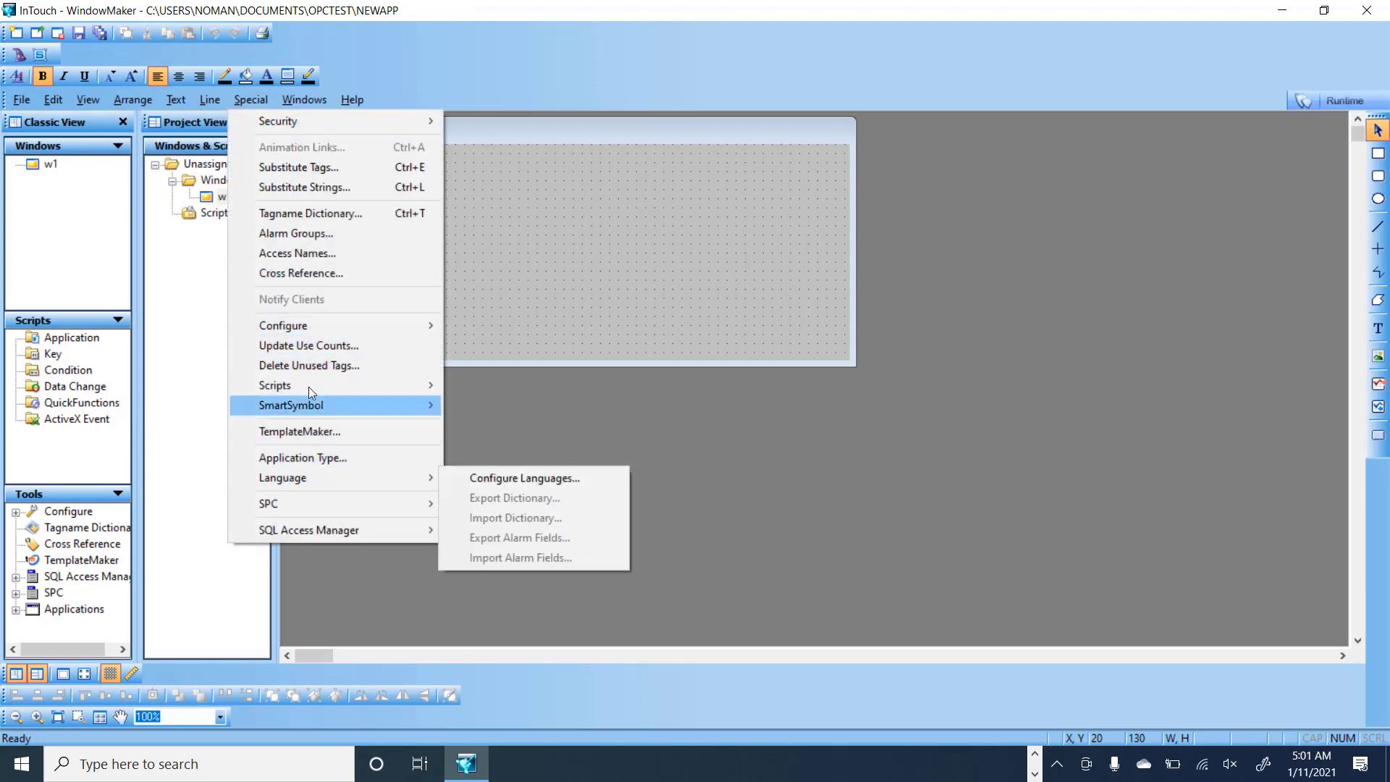
pyautogui.click(331, 252)
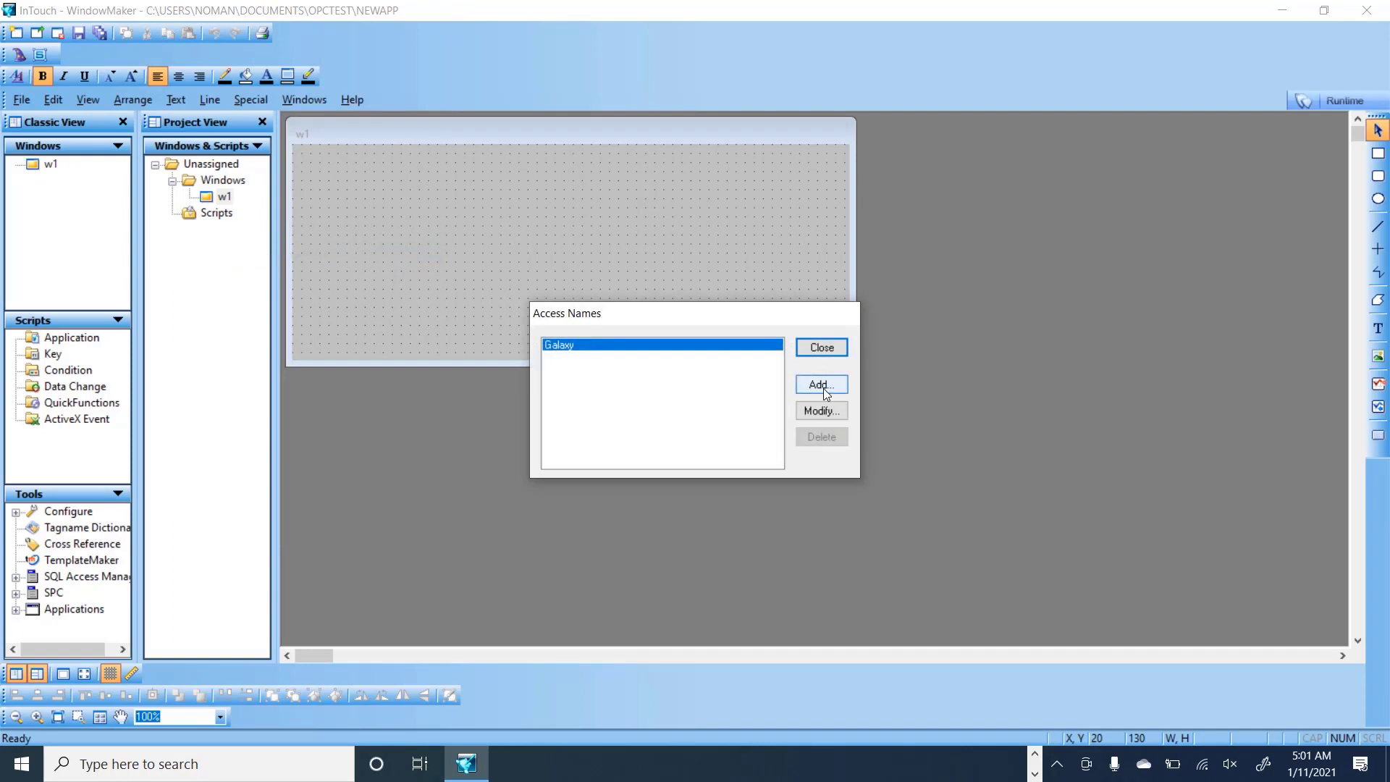
pyautogui.click(822, 384)
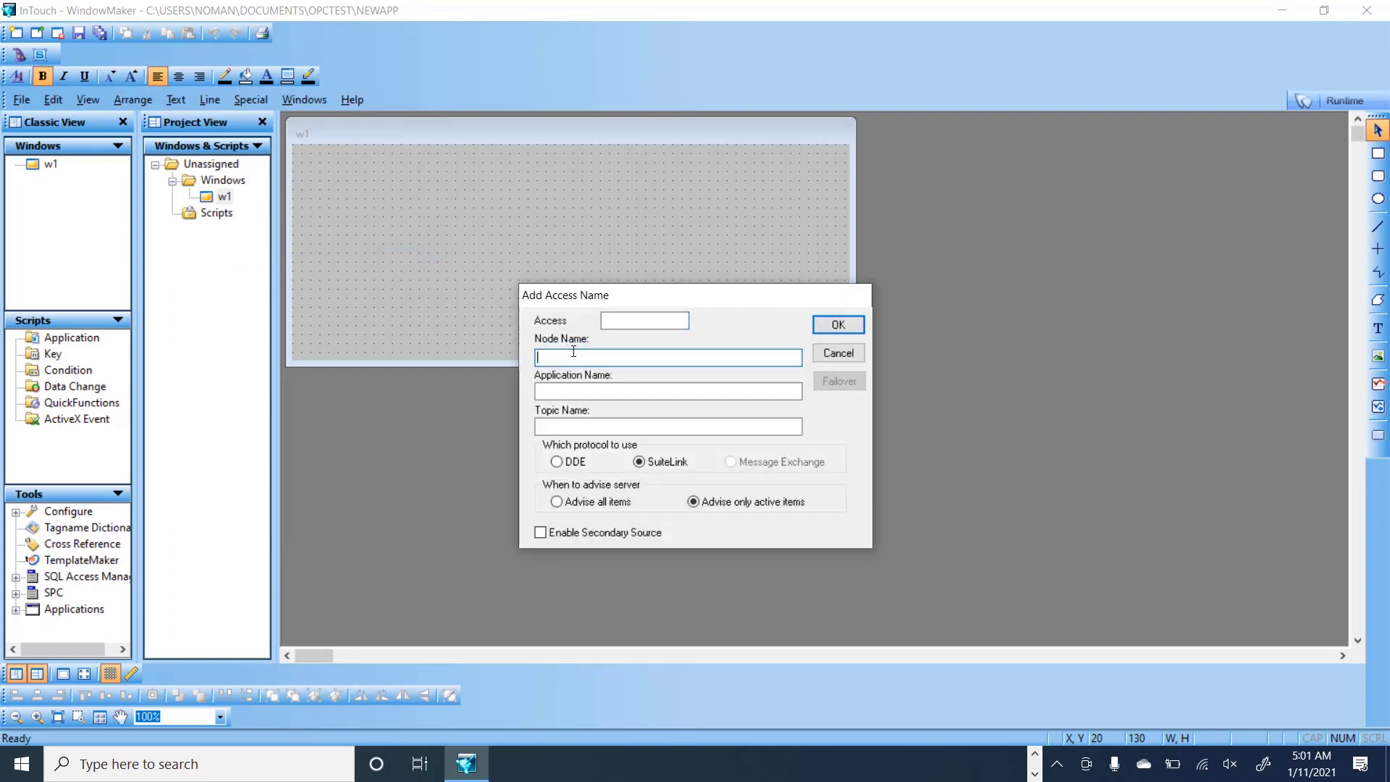
pyautogui.click(625, 315)
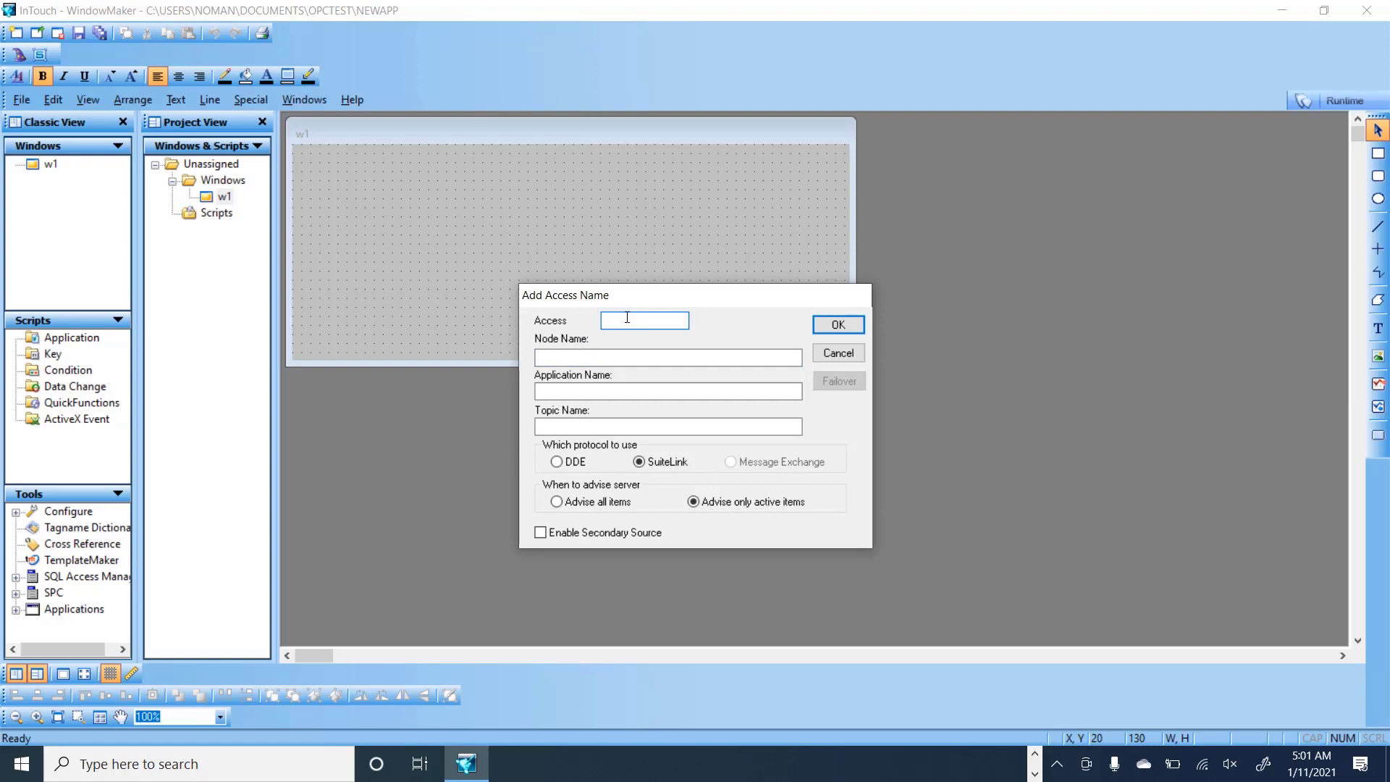
pyautogui.hotkey('ctrl', 'v')
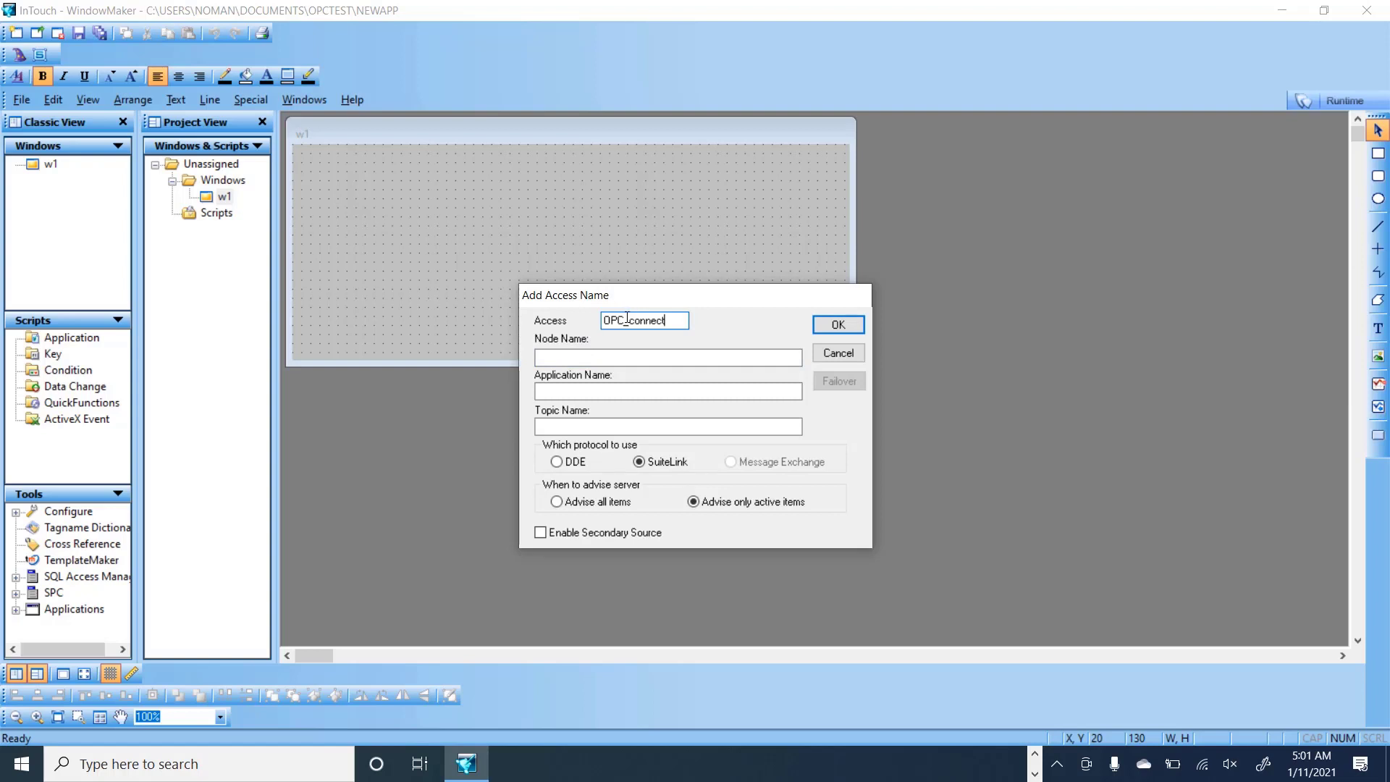
pyautogui.click(611, 424)
pyautogui.hotkey('ctrl', 'v')
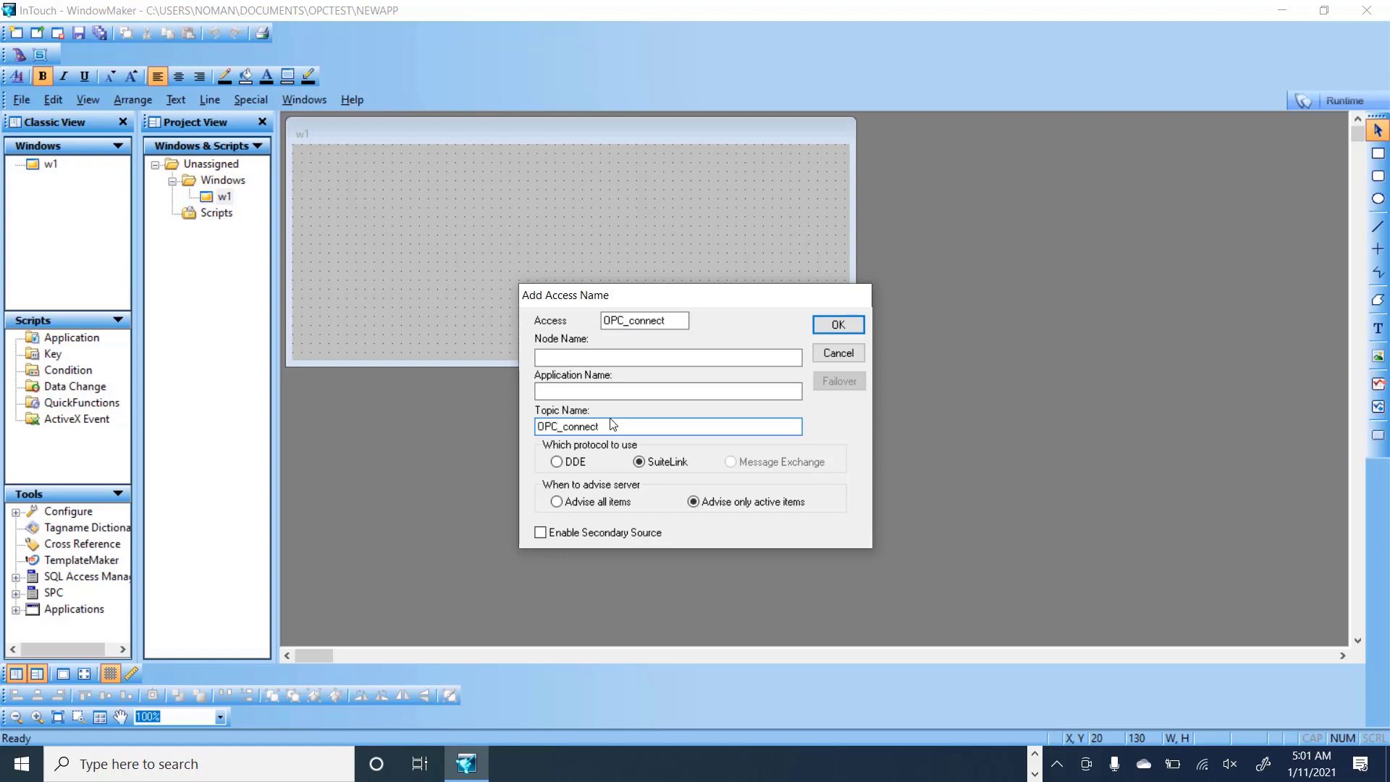
pyautogui.click(611, 386)
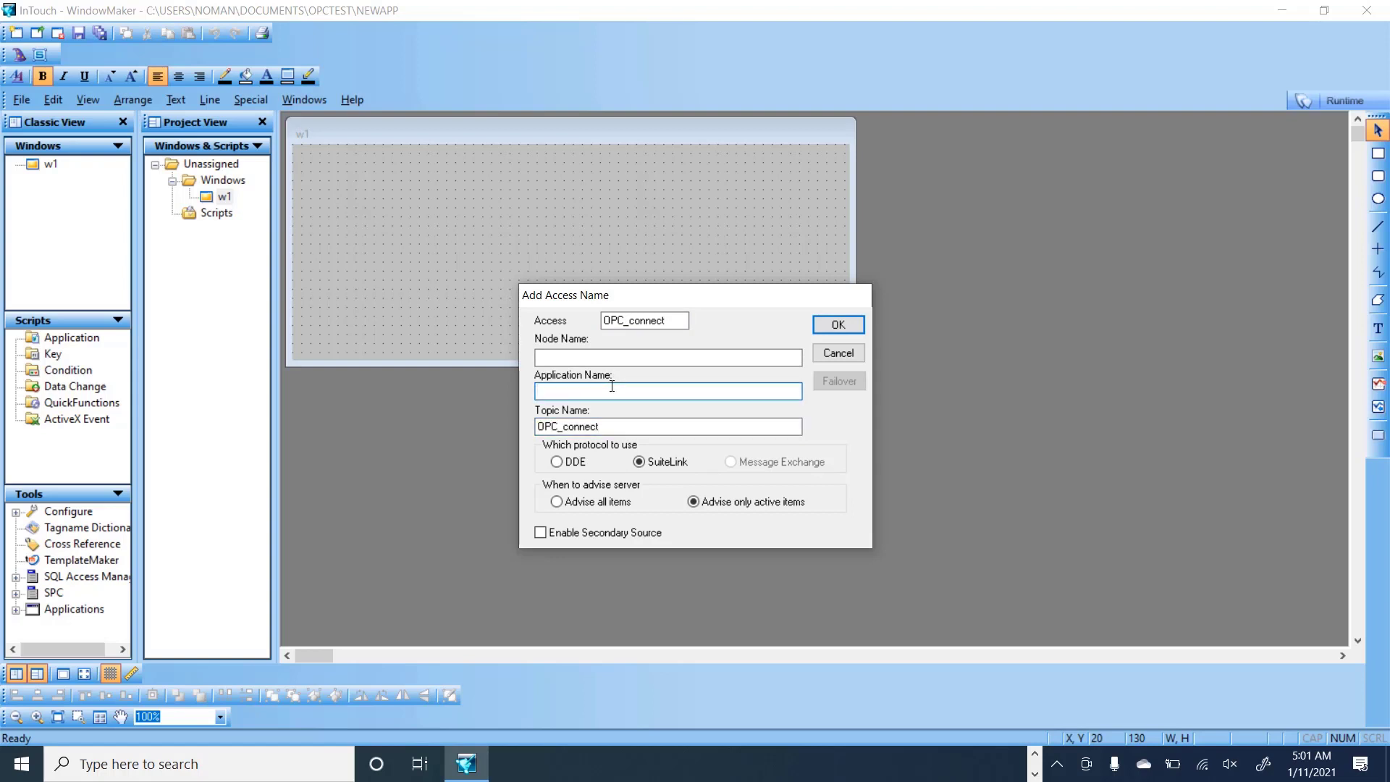
pyautogui.press('Return')
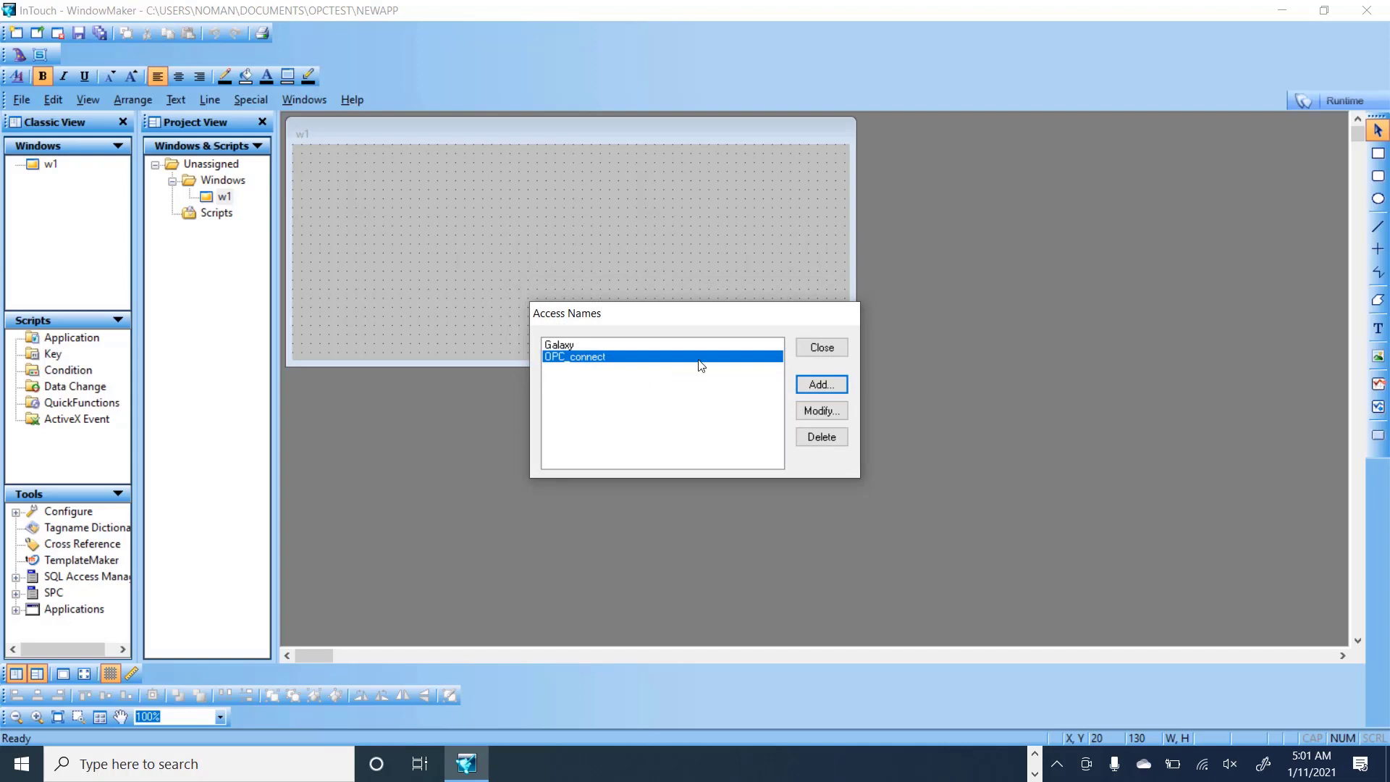
pyautogui.click(822, 350)
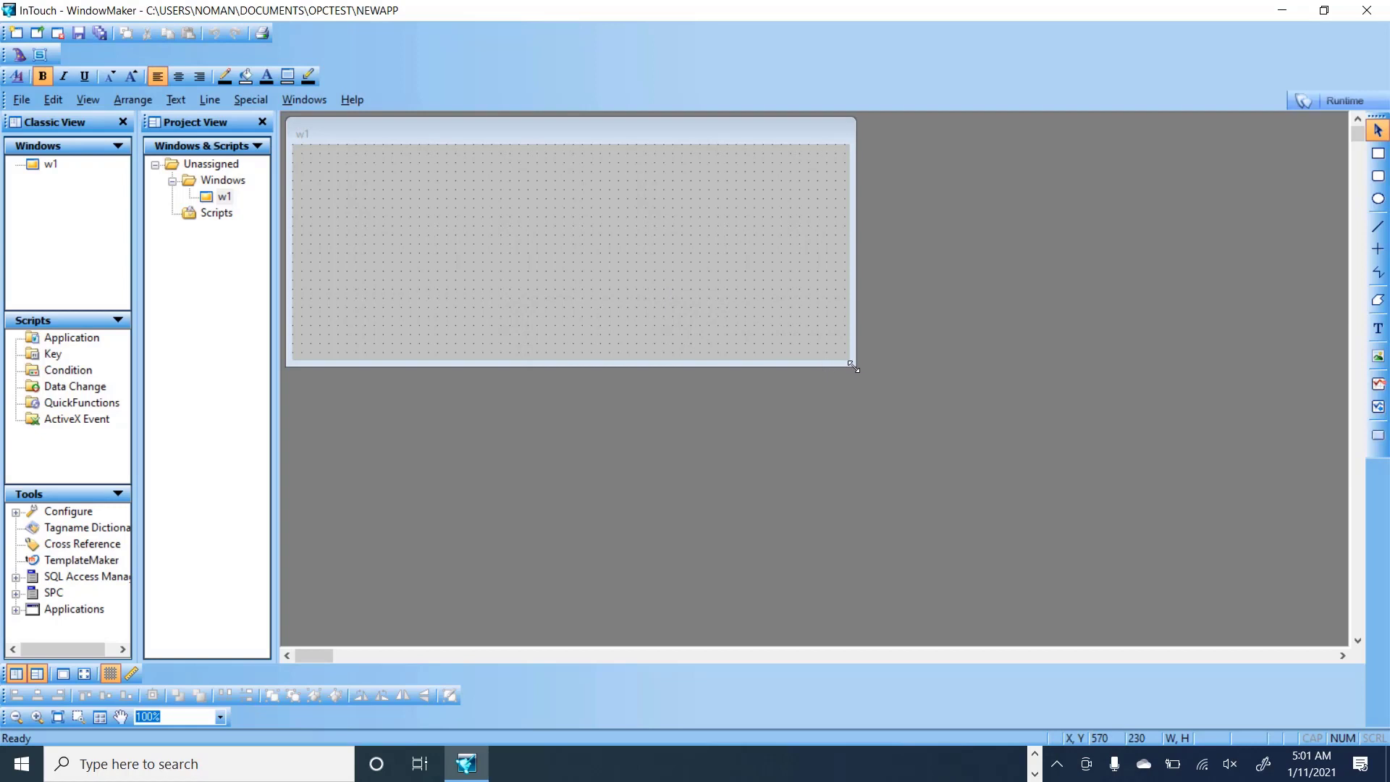
# Step: Enlarge window w1 and draw a circle about 70 by 70 near its middle
pyautogui.moveTo(853, 367); pyautogui.dragTo(1136, 625)
pyautogui.click(1377, 198)
pyautogui.moveTo(591, 279); pyautogui.dragTo(654, 343)
# Step: Give the circle a discrete fill color link with the expression digi, and agree to define digi as a new tag
pyautogui.doubleClick(616, 310)
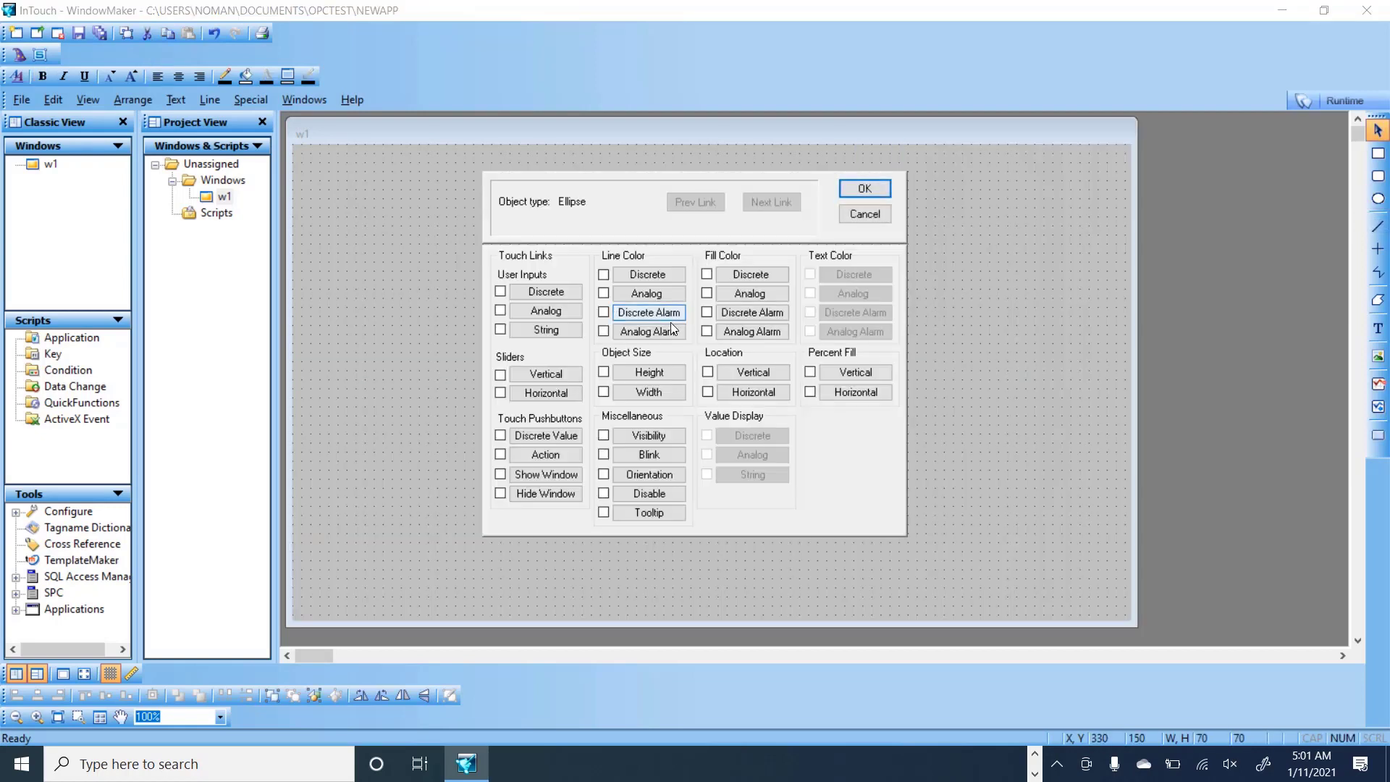
pyautogui.click(753, 276)
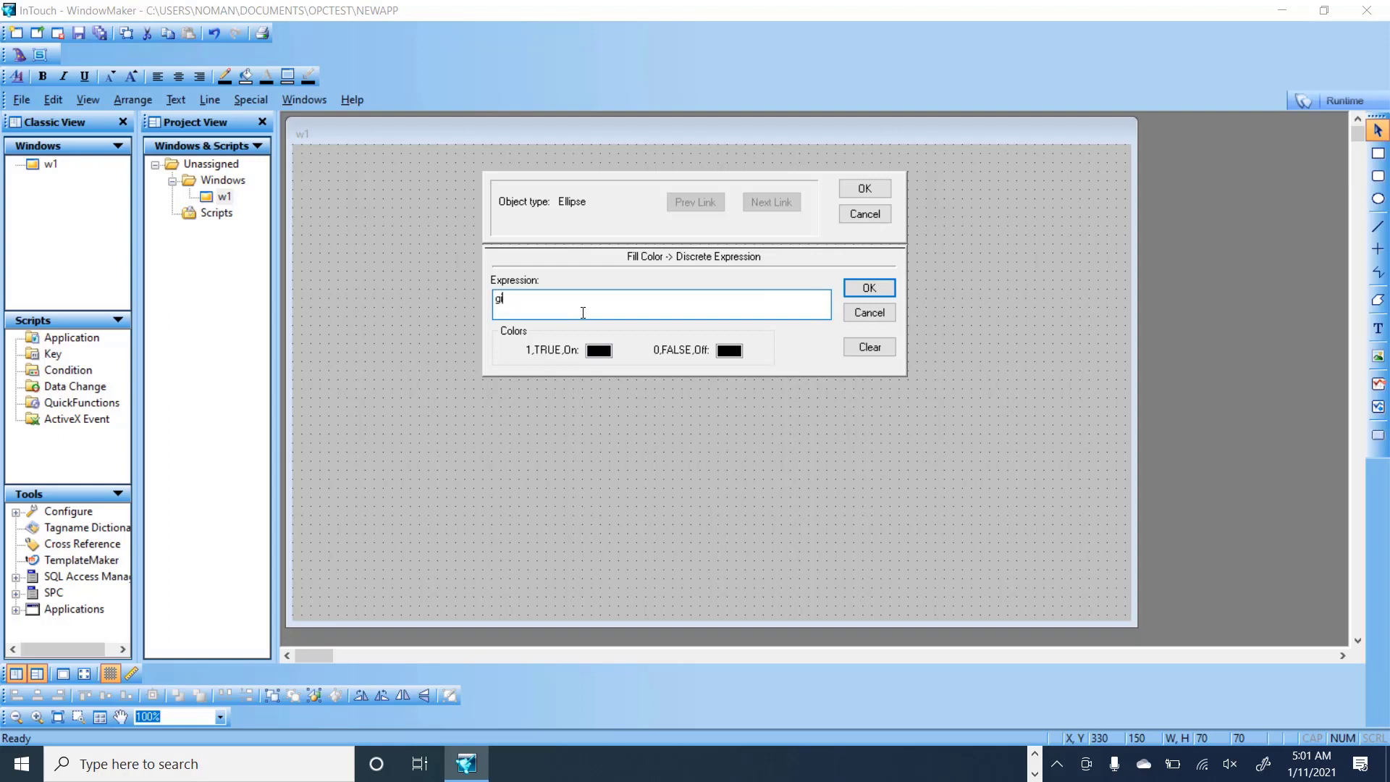
pyautogui.press('BackSpace')
pyautogui.press('BackSpace')
pyautogui.click(872, 294)
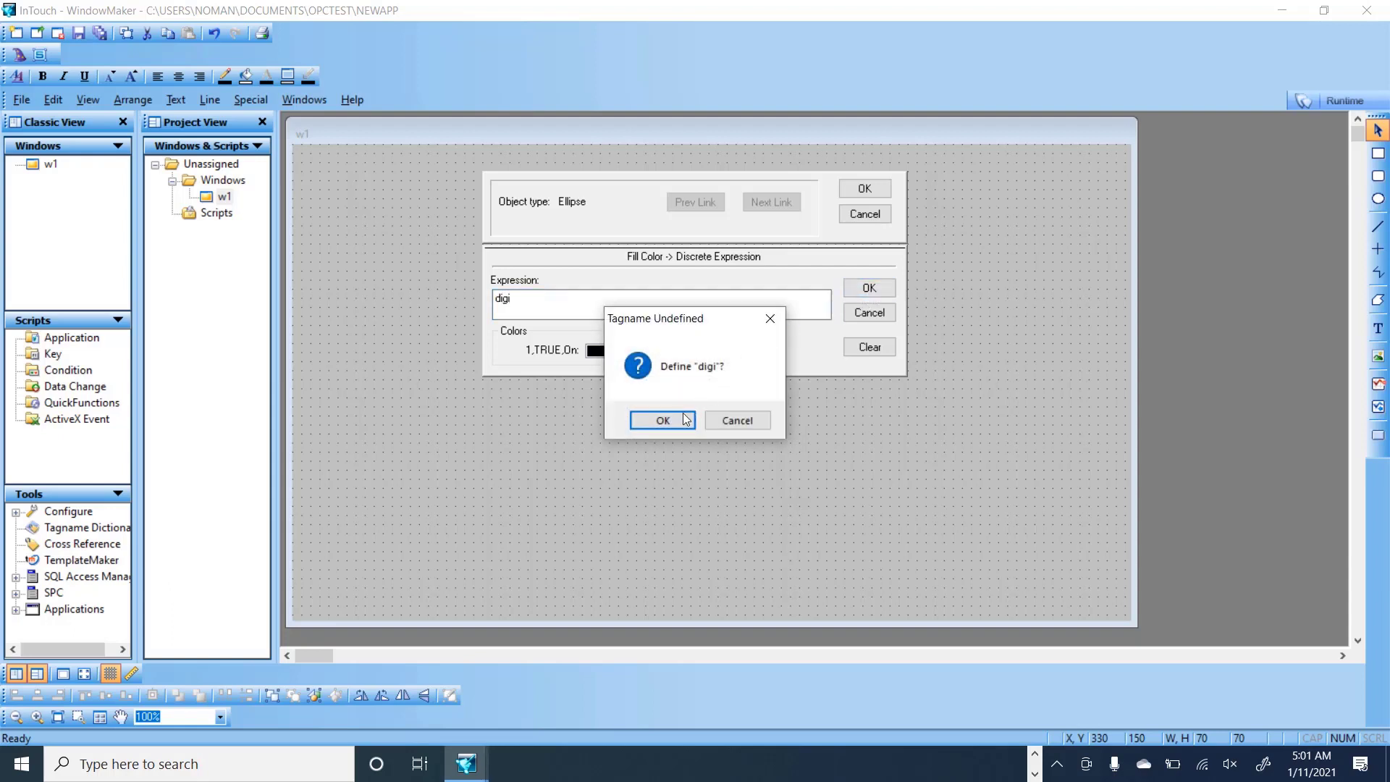
pyautogui.click(663, 420)
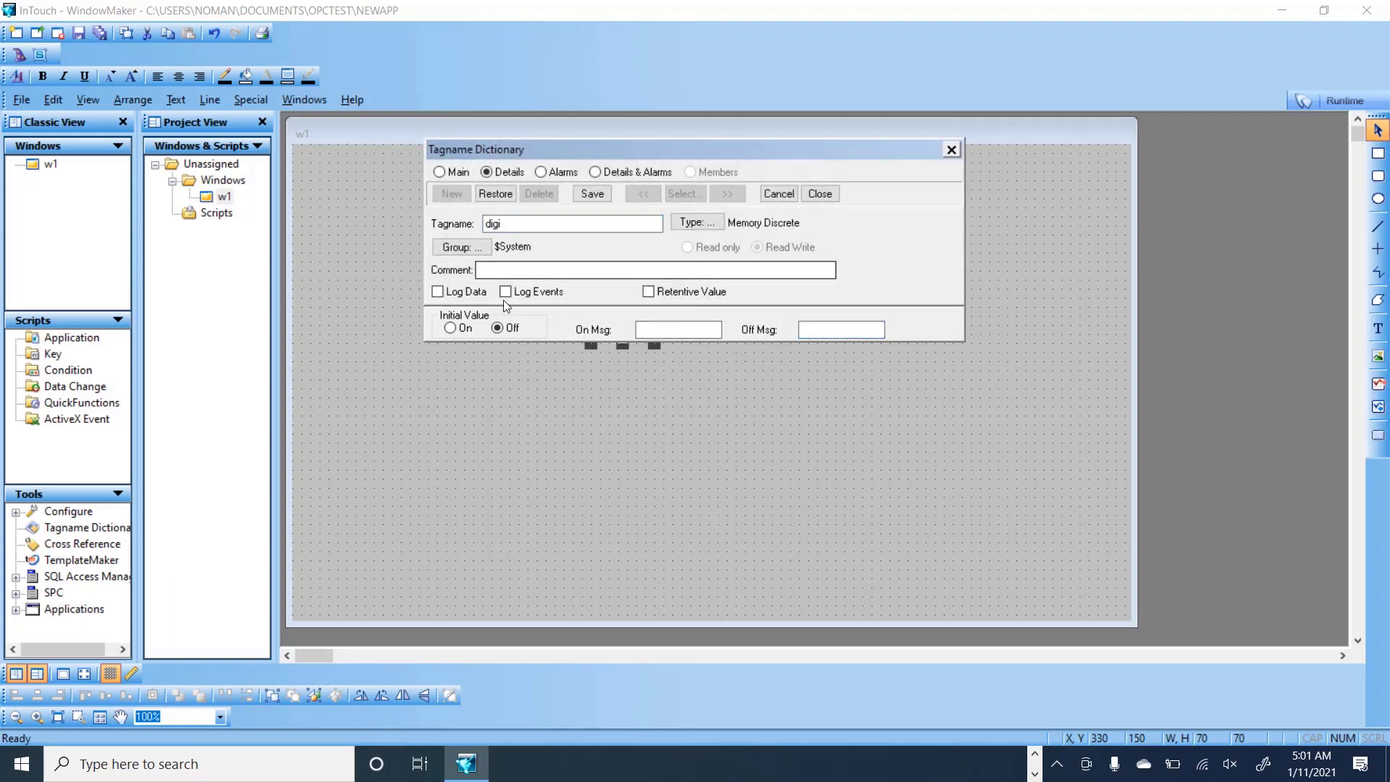
# Step: Set the digi tag's type to I/O Discrete and assign it the access name OPC_connect
pyautogui.click(699, 224)
pyautogui.click(540, 142)
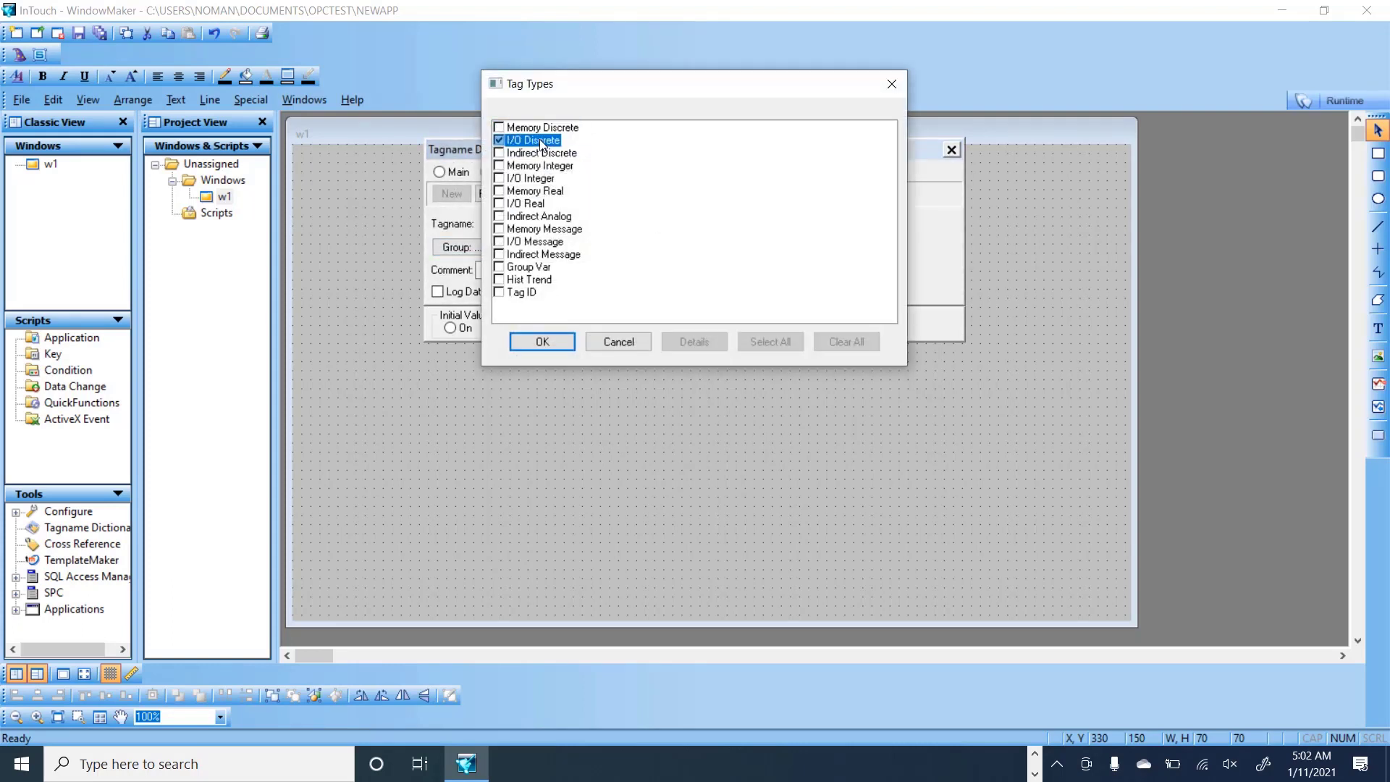
pyautogui.click(549, 340)
pyautogui.click(515, 351)
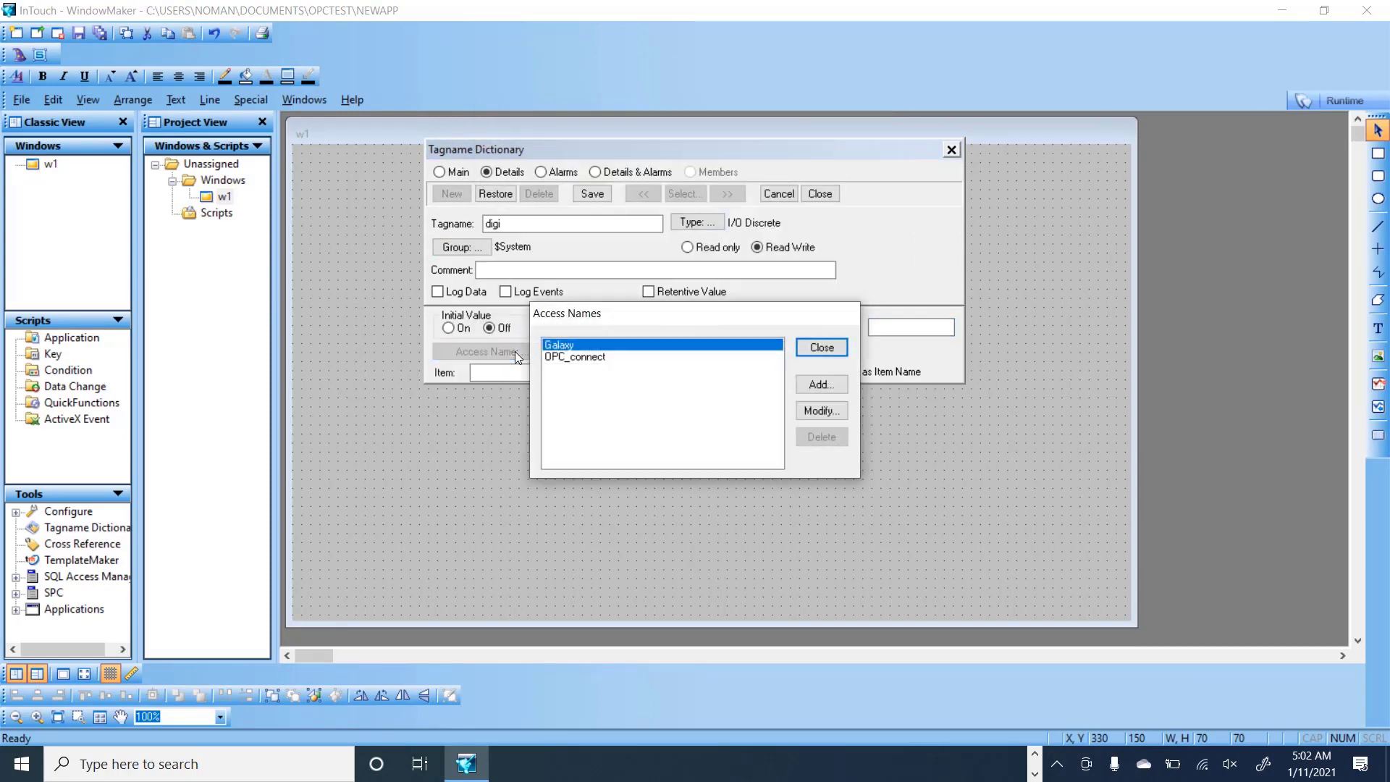
pyautogui.doubleClick(579, 357)
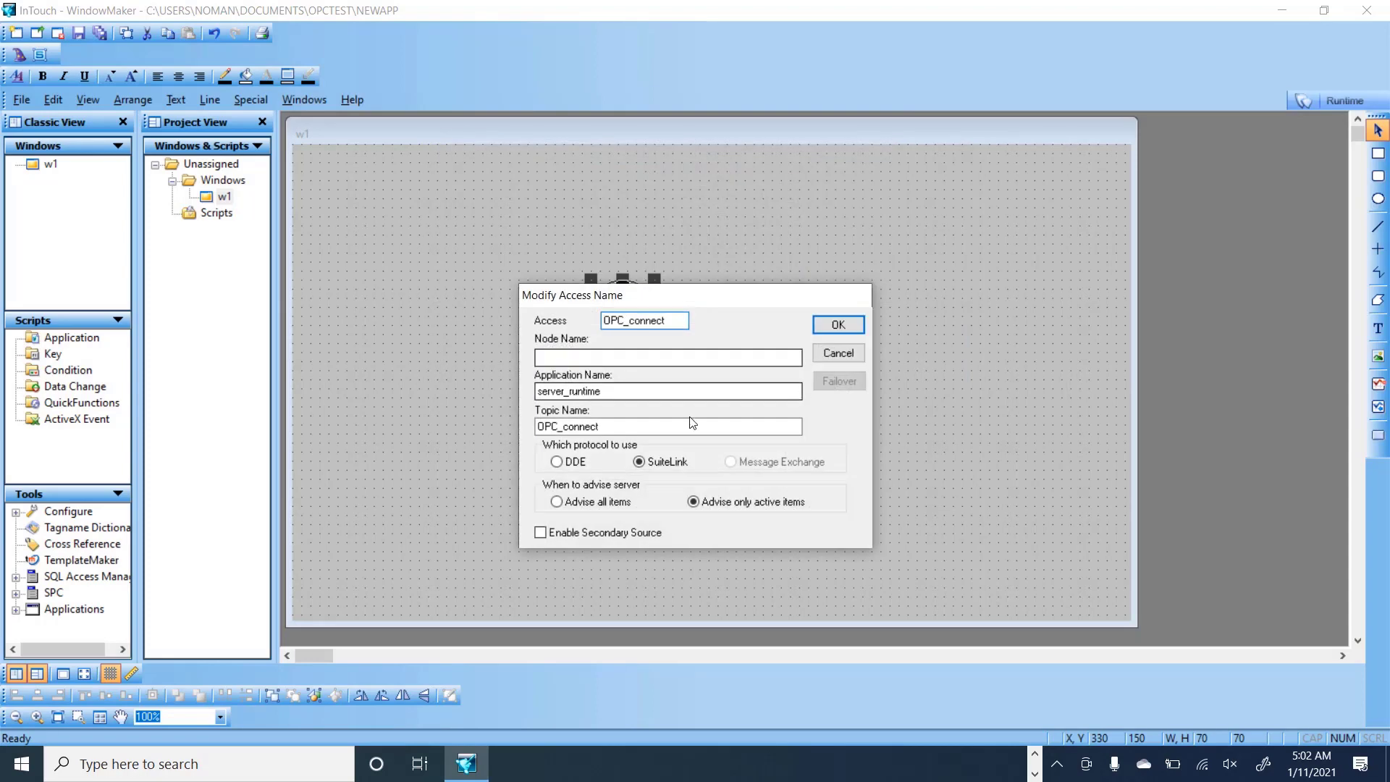
pyautogui.click(850, 321)
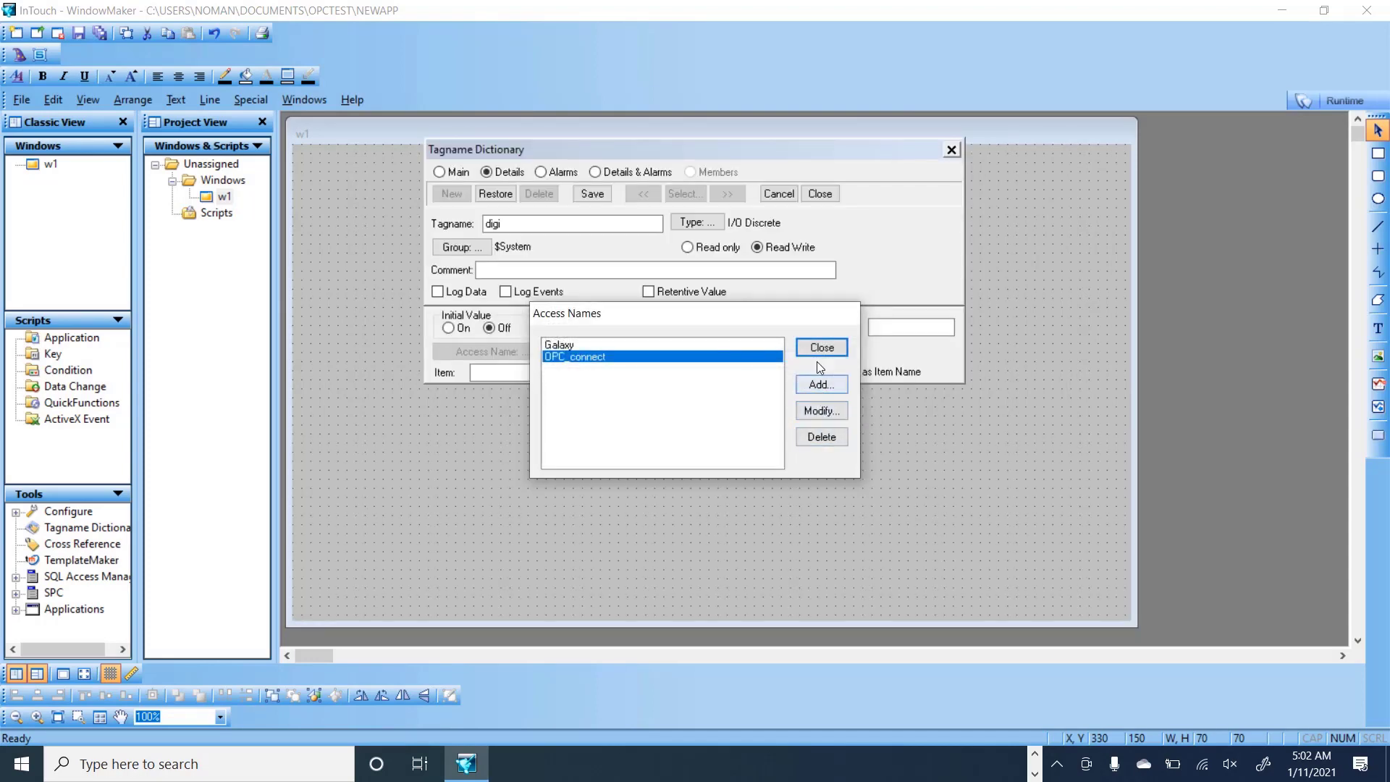
pyautogui.click(820, 348)
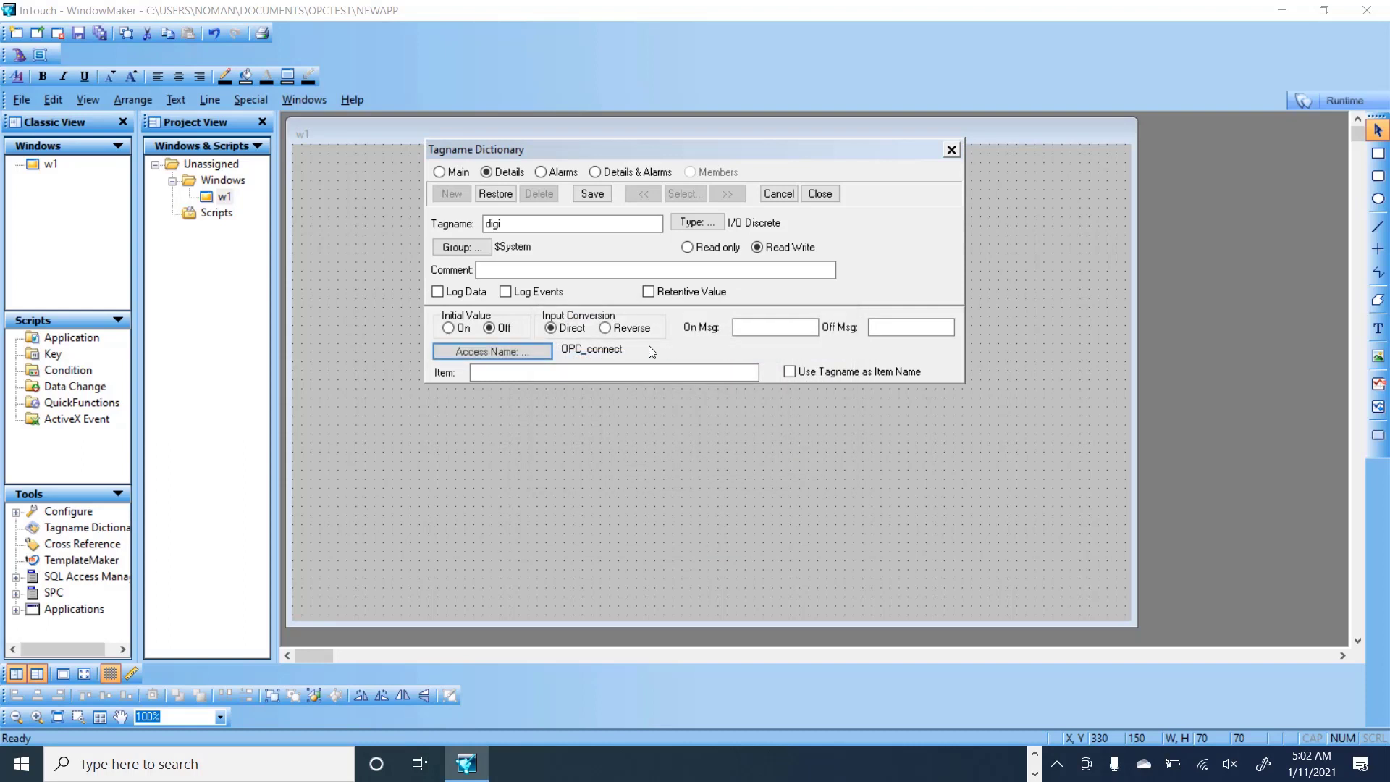
# Step: Set the digi tag's item to M0.0 and save the tag definition
pyautogui.click(577, 374)
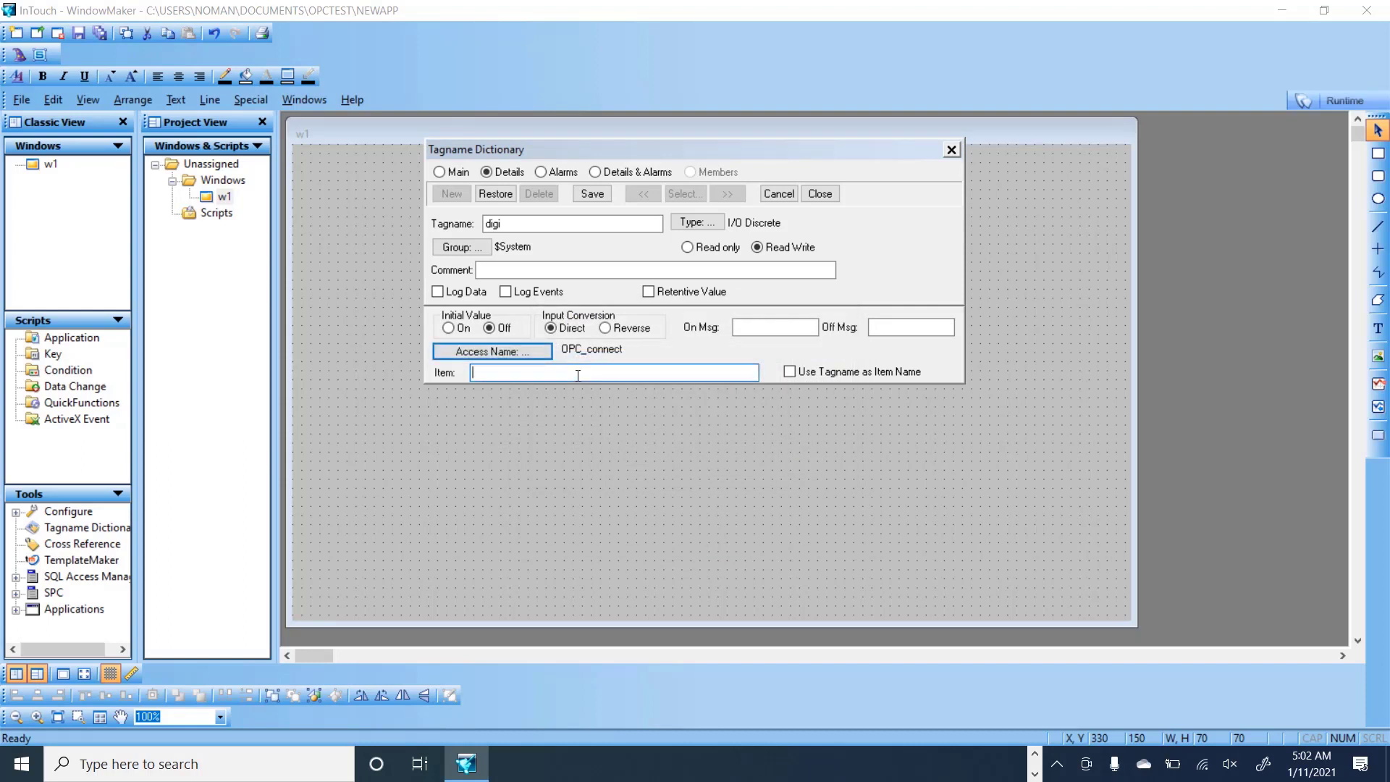
pyautogui.write('M0.0')
pyautogui.press('Return')
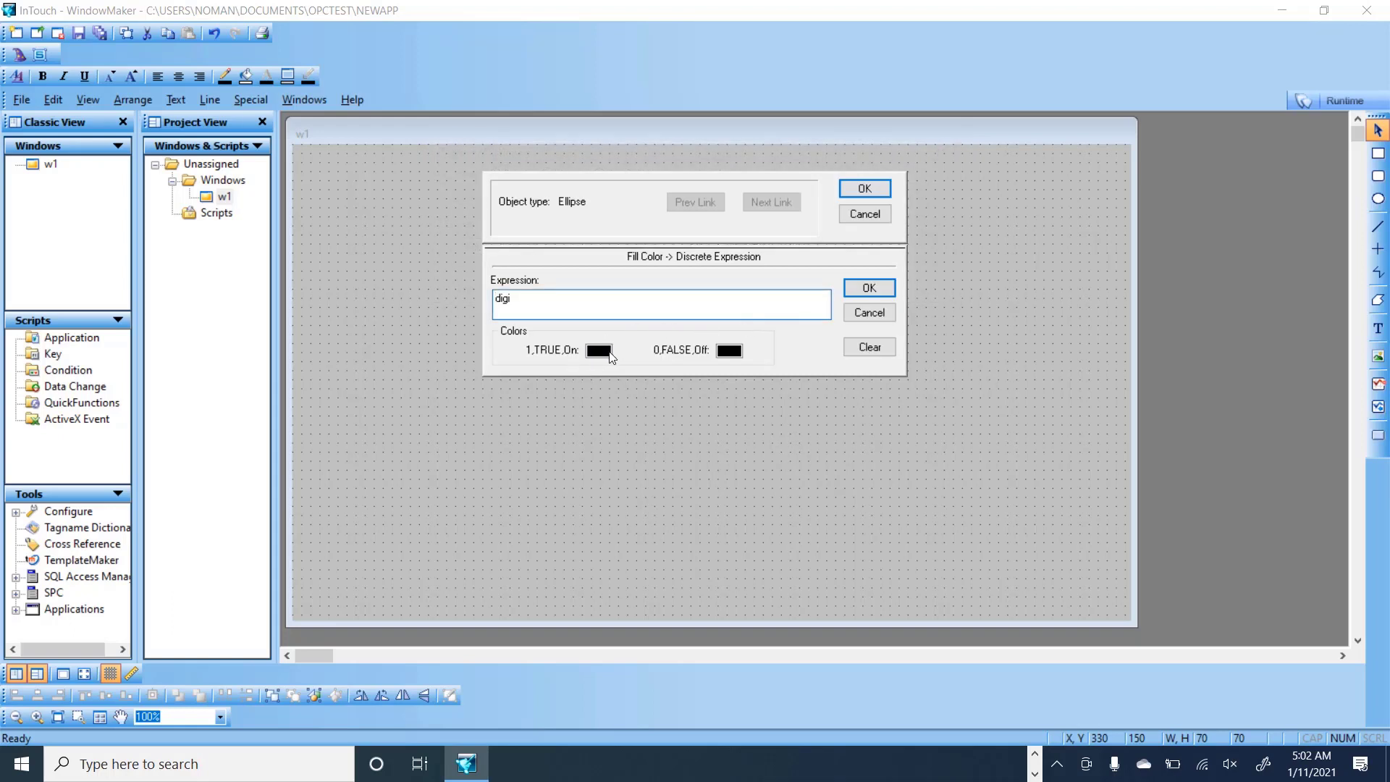
# Step: Set the circle's fill to light green when digi is on and light red when it is off, and confirm the link
pyautogui.click(610, 356)
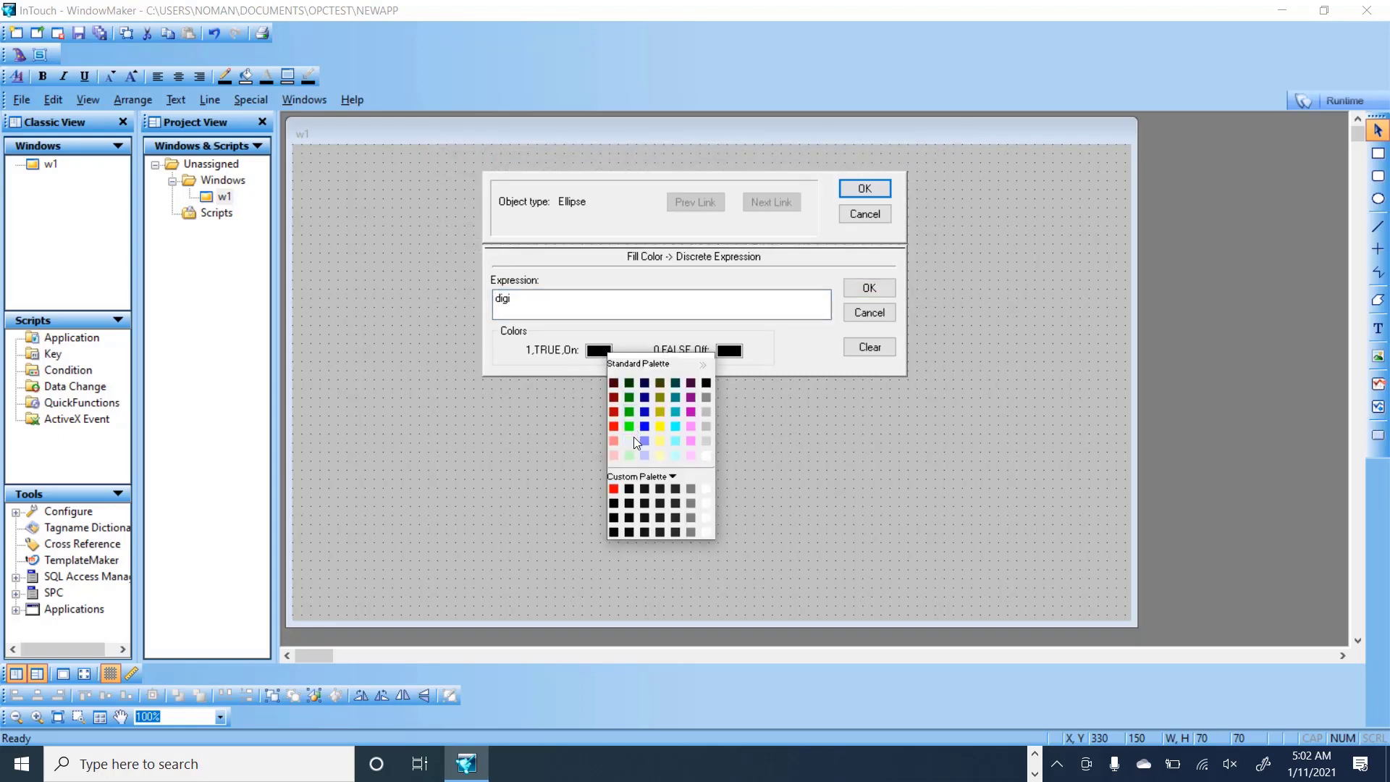
pyautogui.click(631, 438)
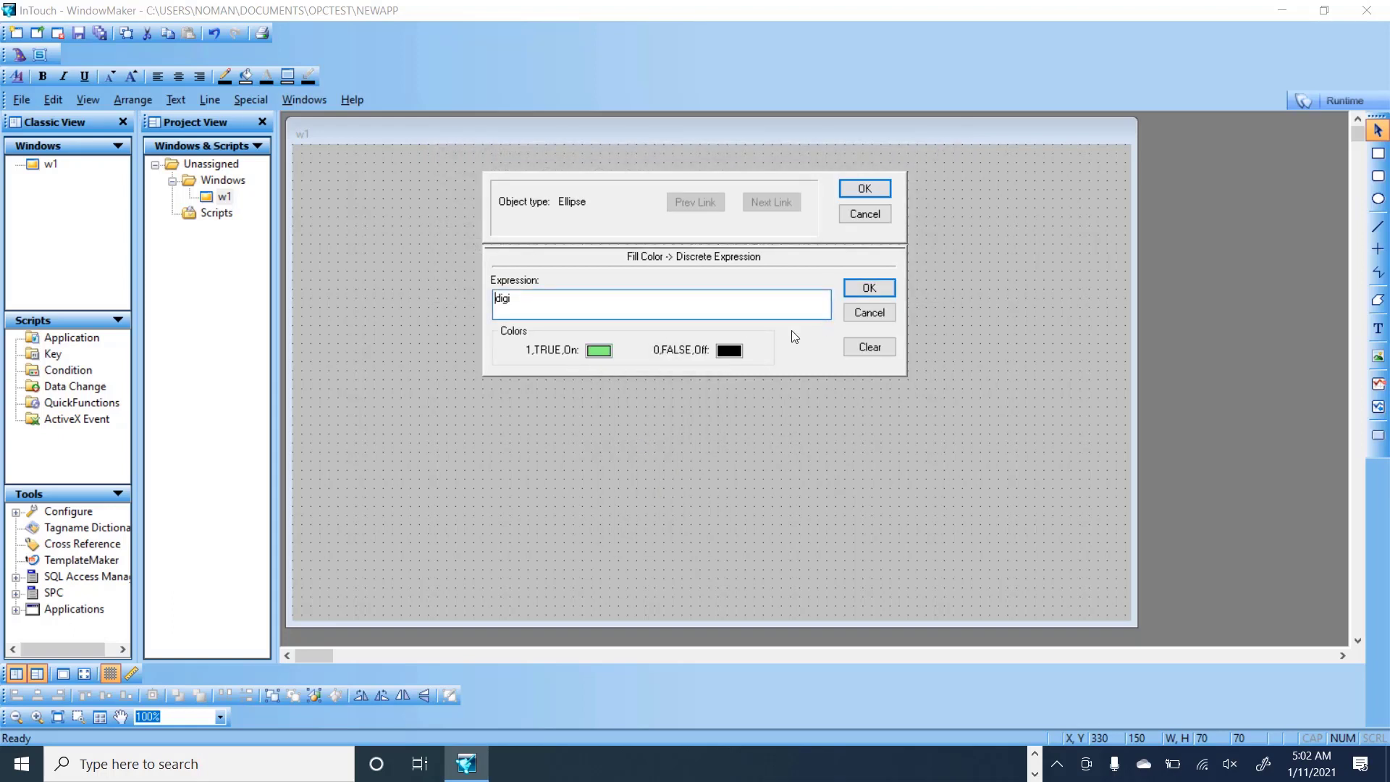
pyautogui.click(736, 355)
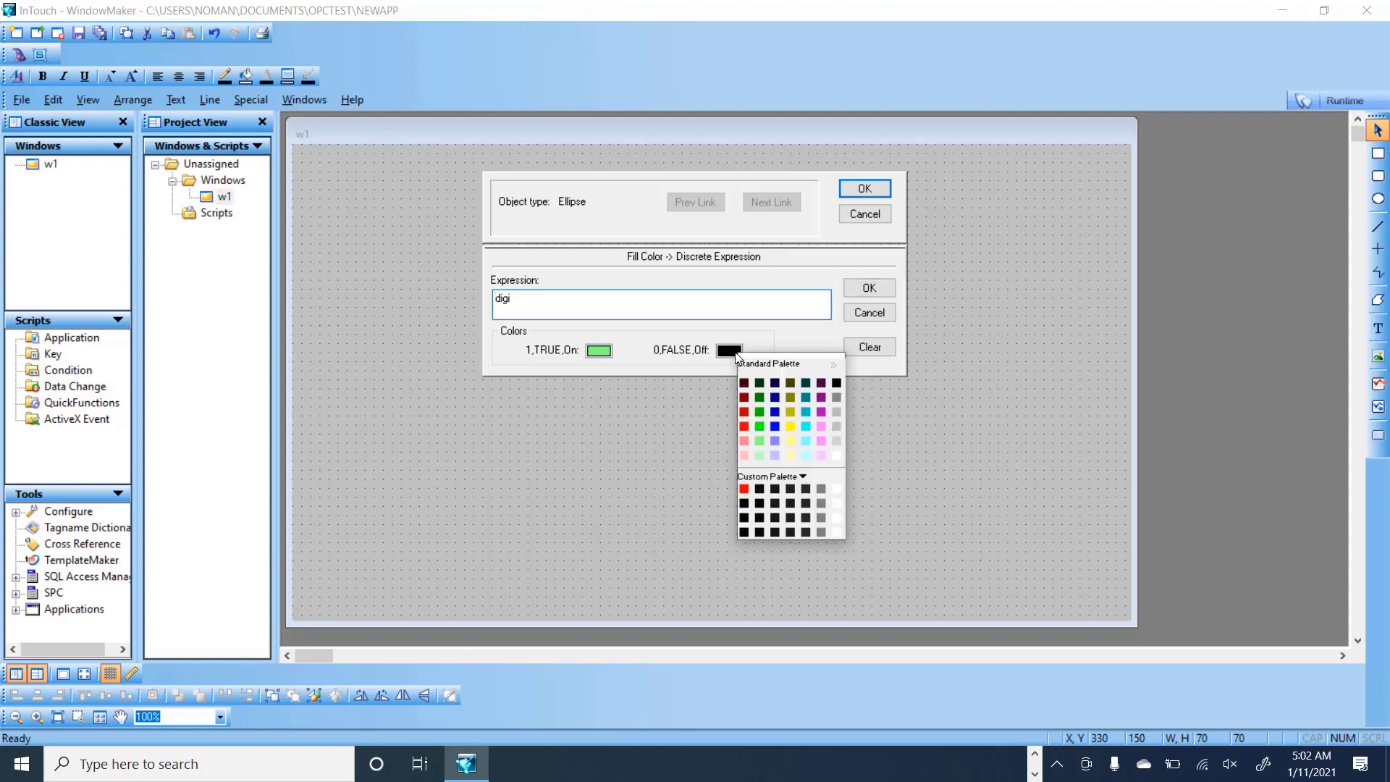
pyautogui.click(744, 440)
pyautogui.click(860, 191)
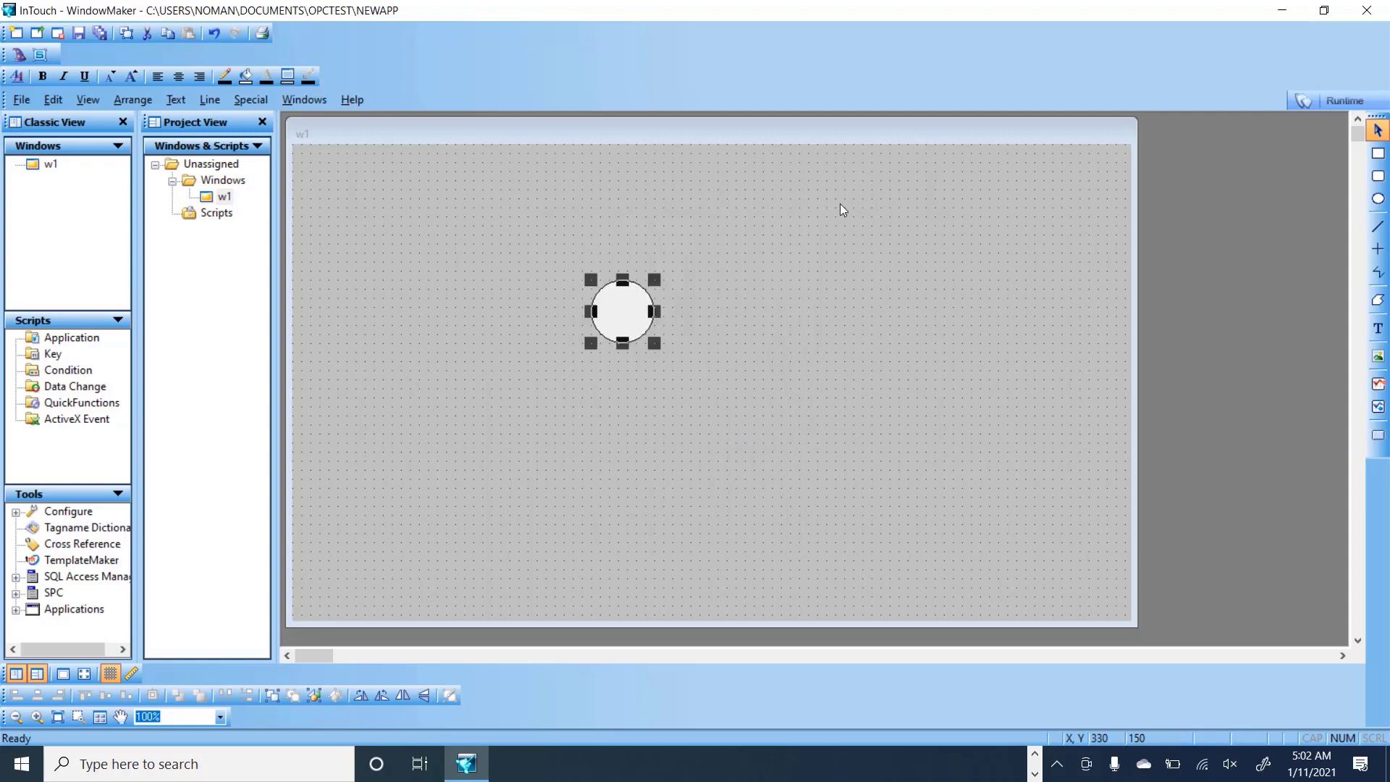
pyautogui.click(788, 354)
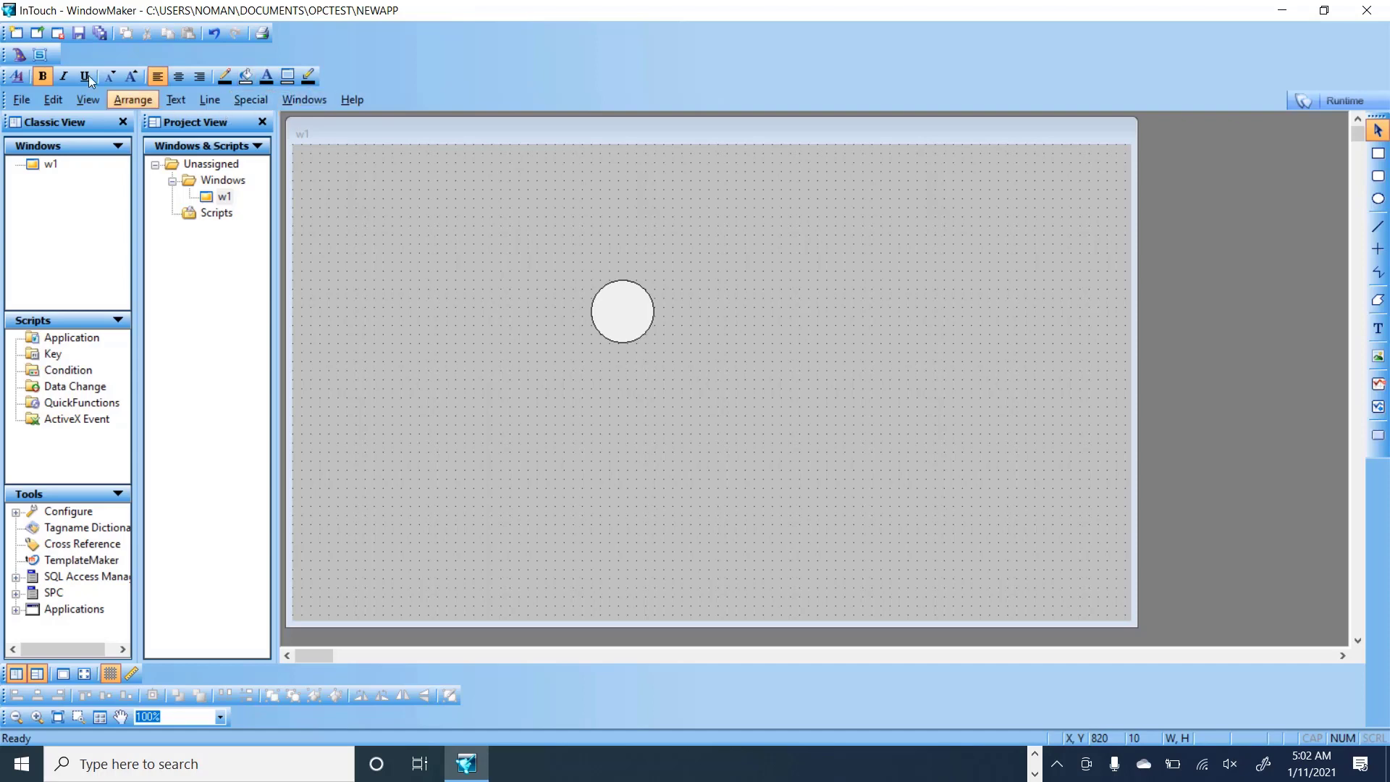
# Step: Place a Panel Meter wizard from the Meters category in window w1, to the right of the circle
pyautogui.click(20, 53)
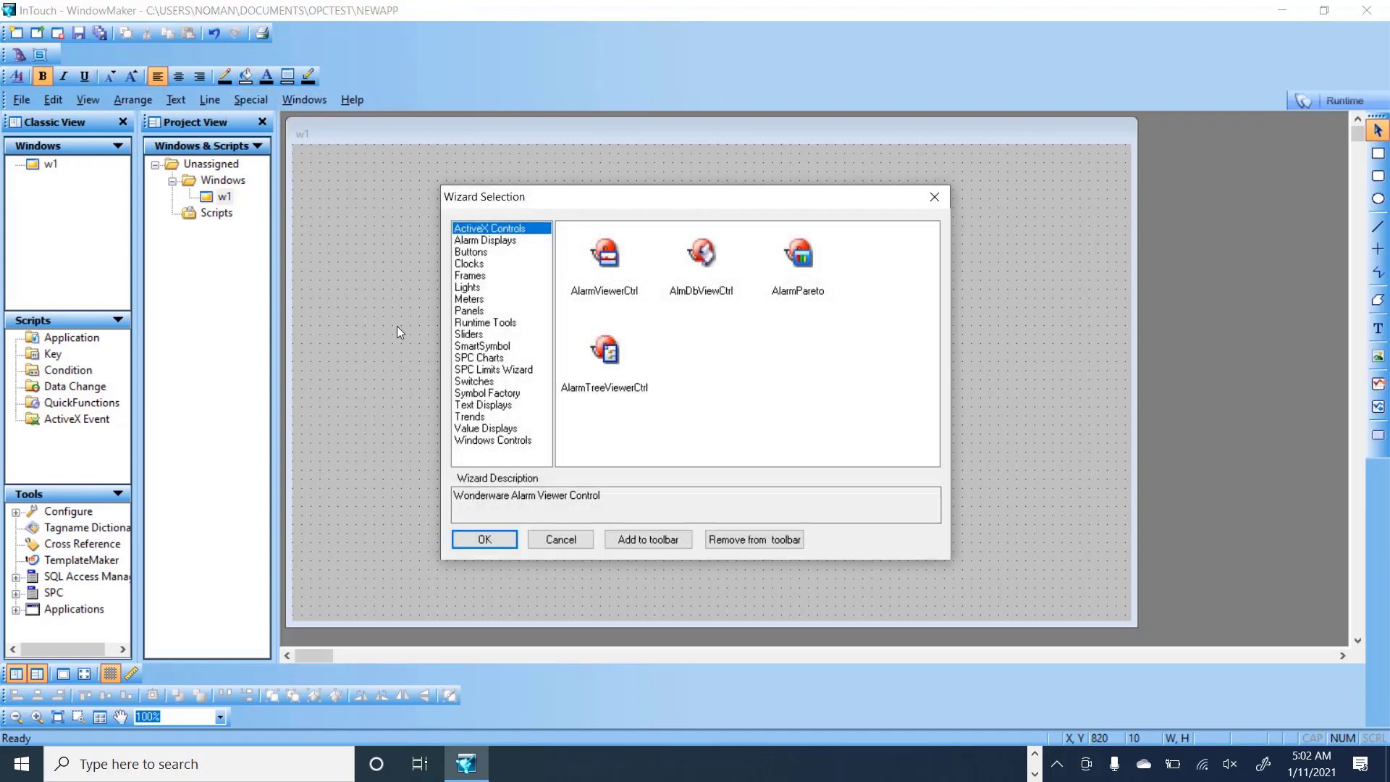
pyautogui.click(490, 334)
pyautogui.click(480, 299)
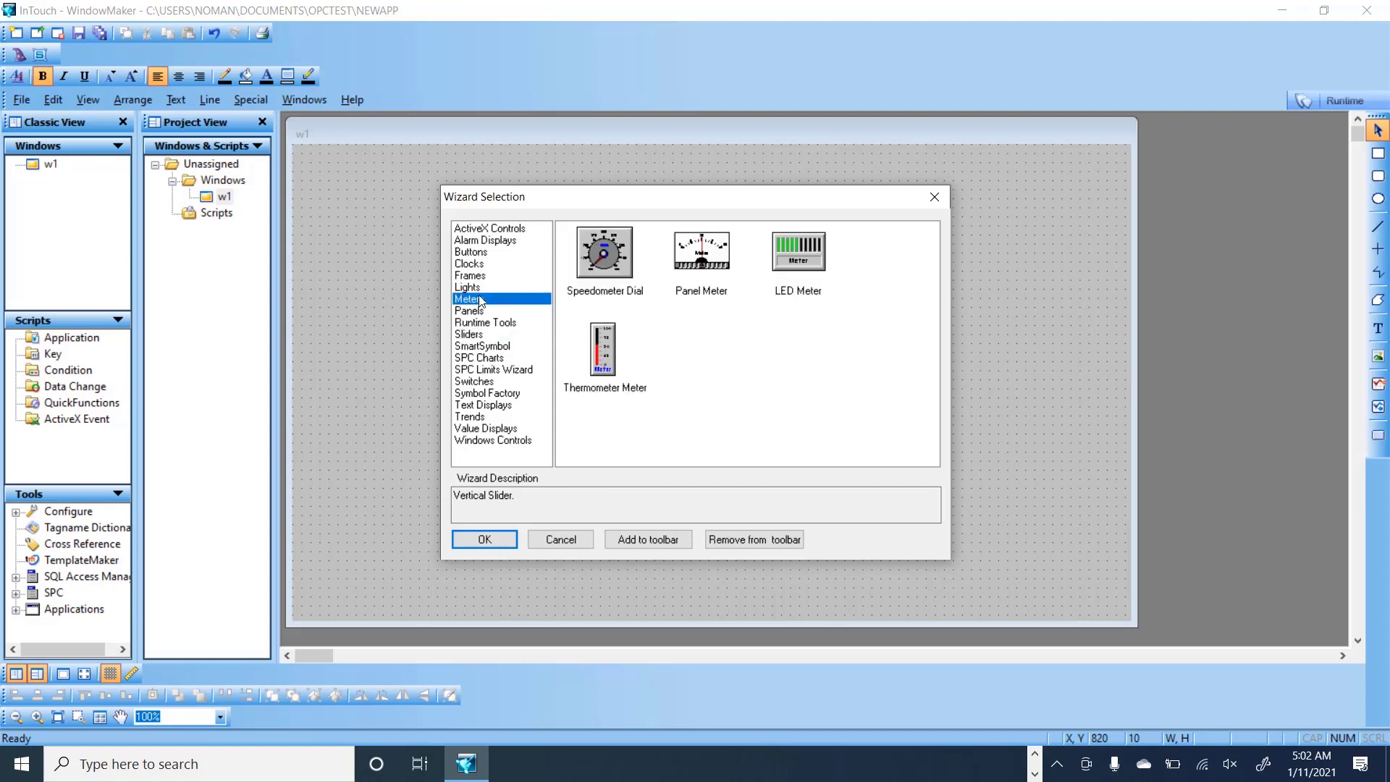
pyautogui.click(731, 288)
pyautogui.doubleClick(731, 288)
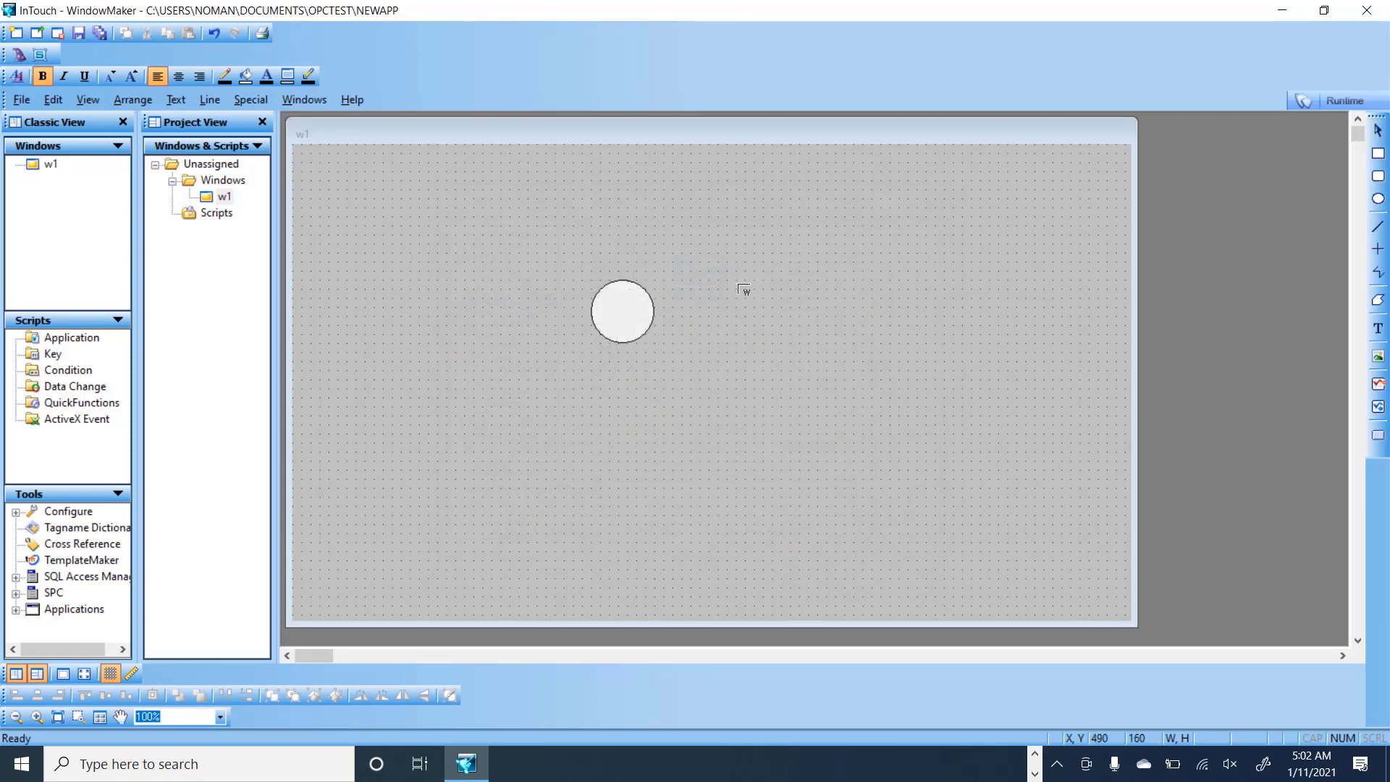
pyautogui.click(827, 336)
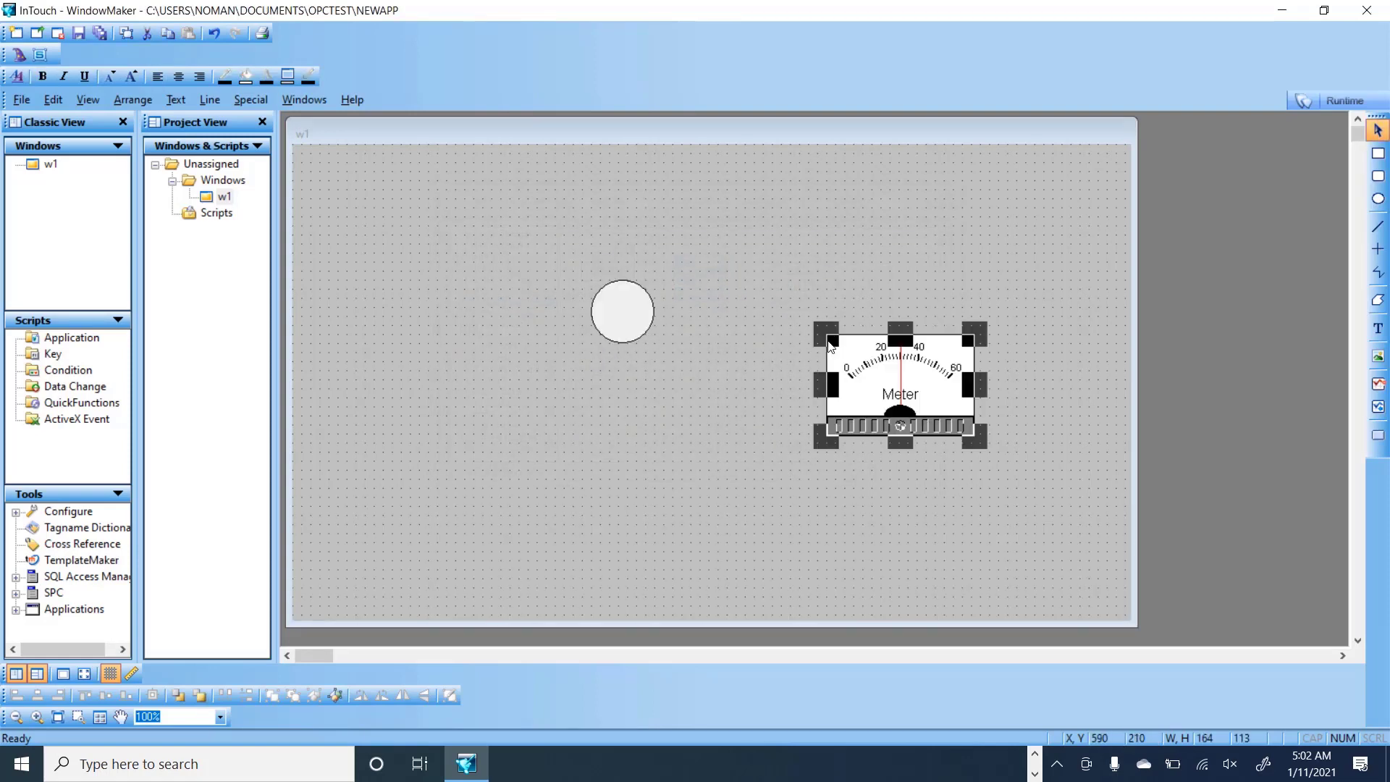
# Step: Set the maximum of the panel meter's range to 600
pyautogui.doubleClick(933, 388)
pyautogui.click(618, 435)
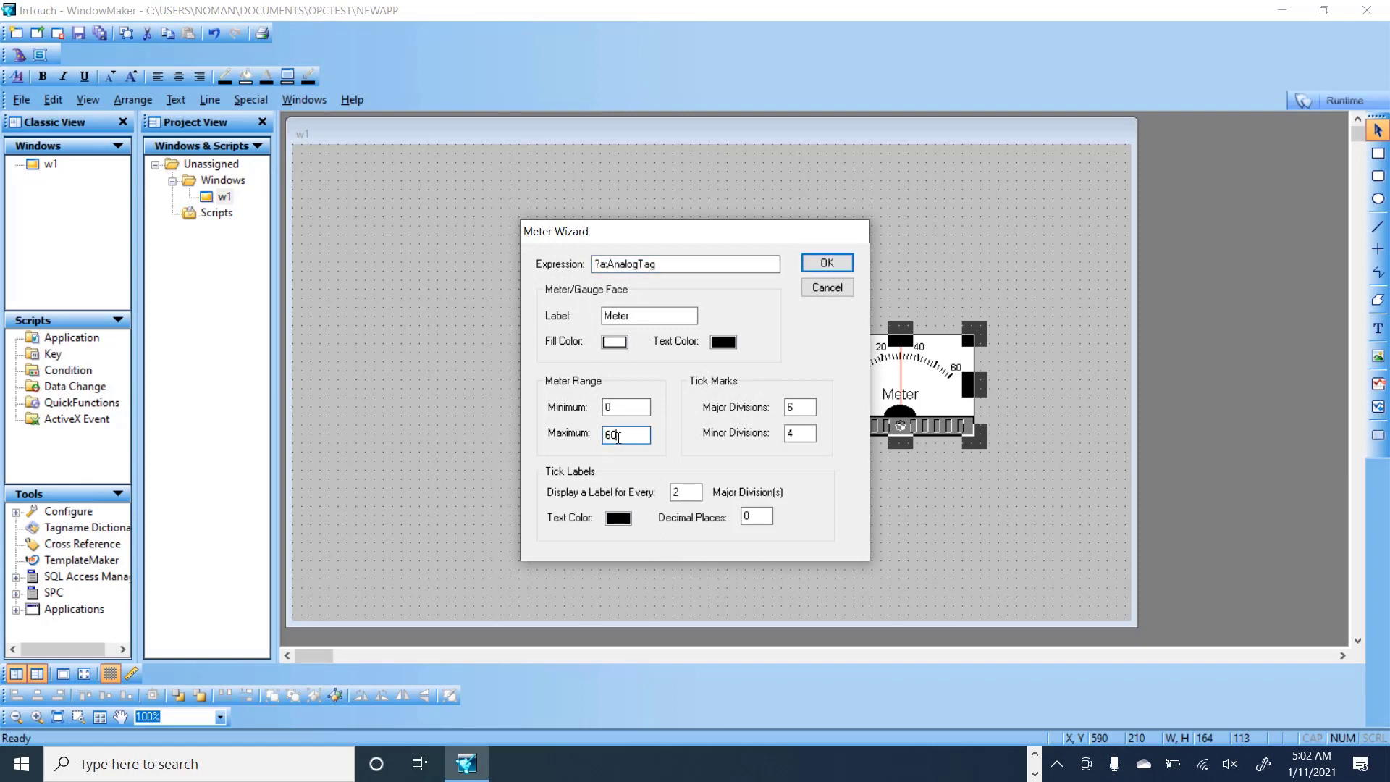
pyautogui.write('0')
# Step: Set the panel meter's expression to Level, apply the settings, and agree to define Level as a new tag
pyautogui.doubleClick(694, 262)
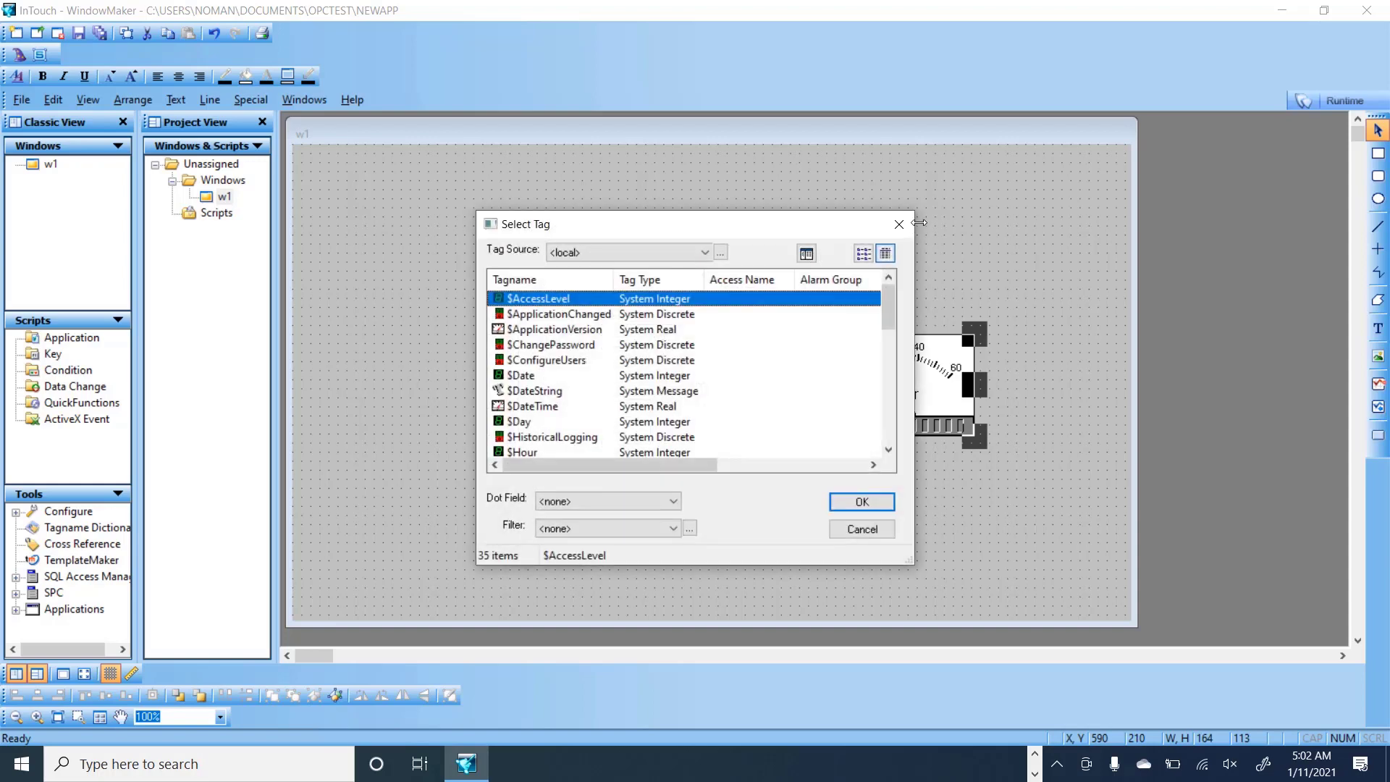
pyautogui.click(910, 224)
pyautogui.press('BackSpace')
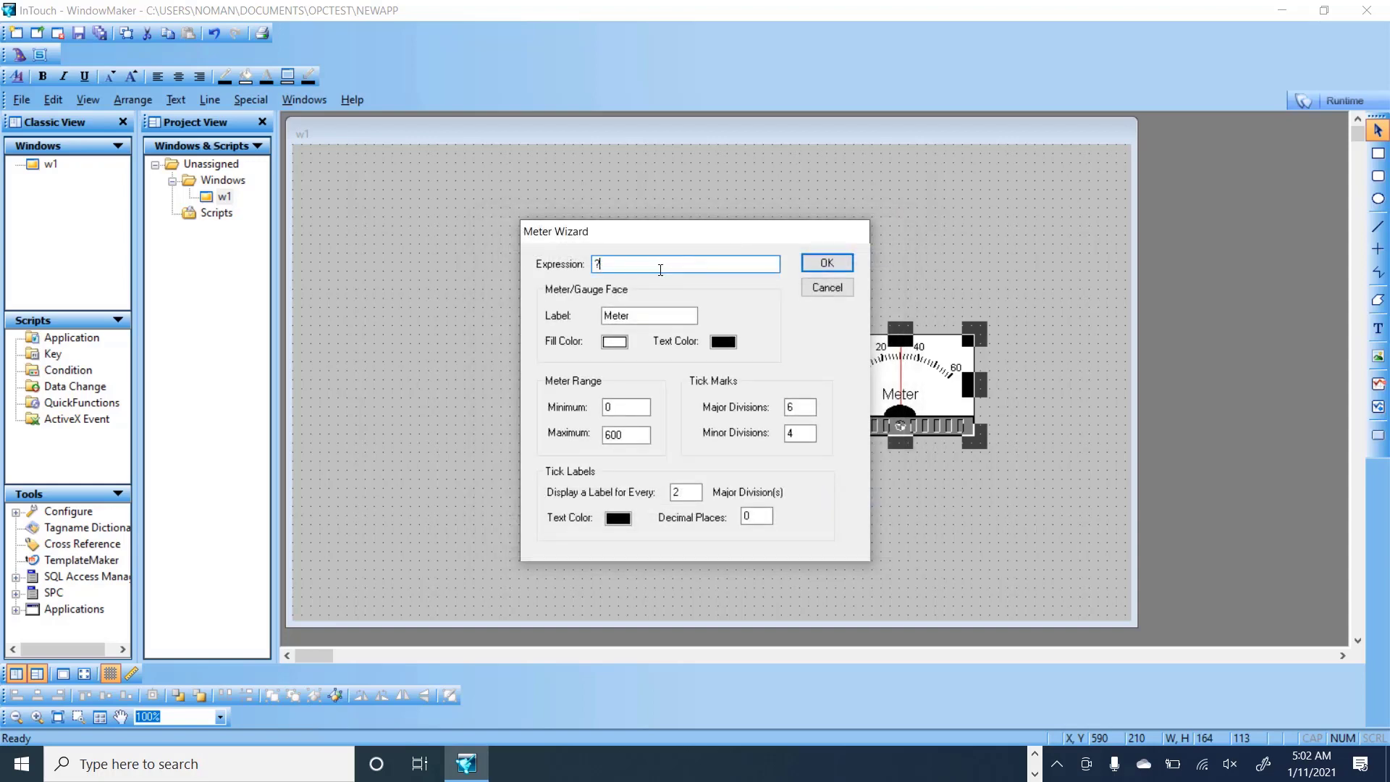
pyautogui.write('evel')
pyautogui.click(827, 262)
pyautogui.click(676, 420)
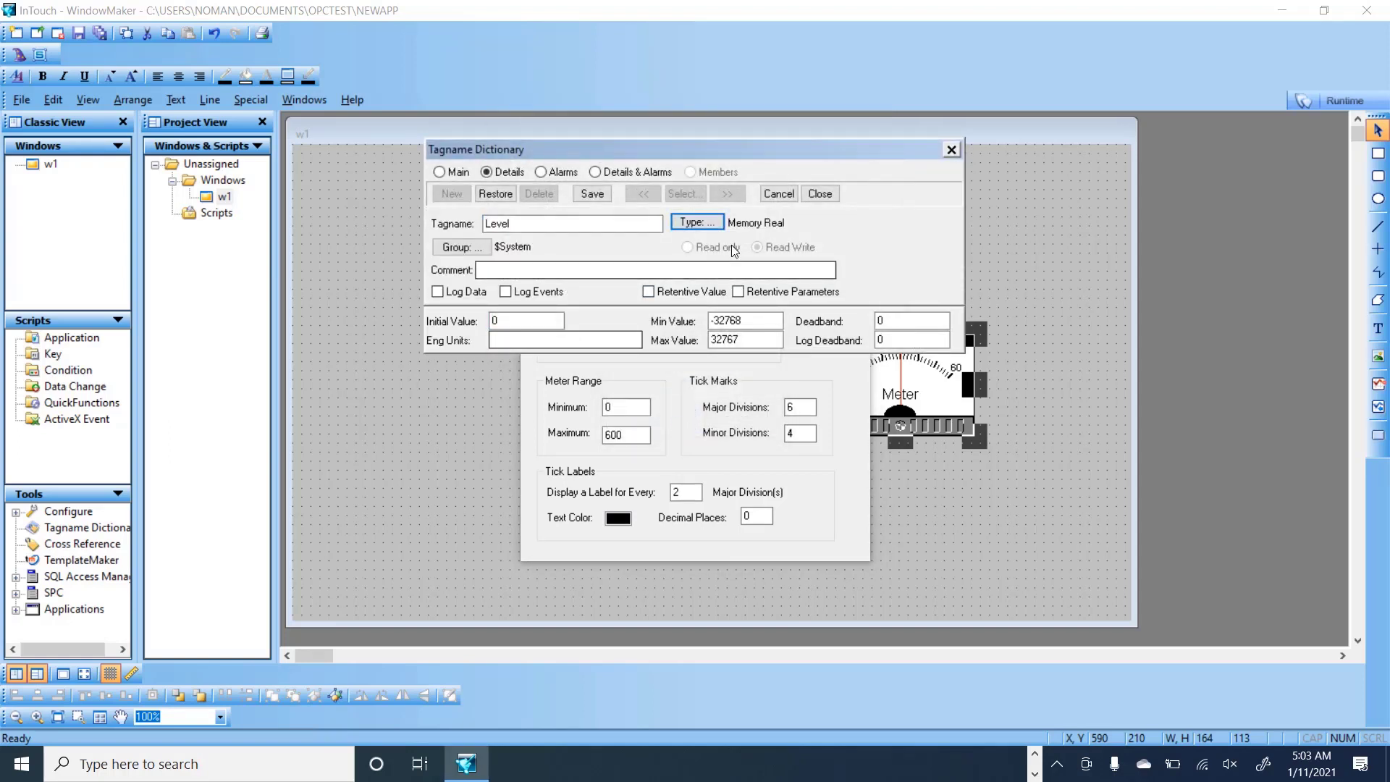
# Step: Set the Level tag's type to I/O Integer and assign it the access name OPC_connect
pyautogui.click(692, 223)
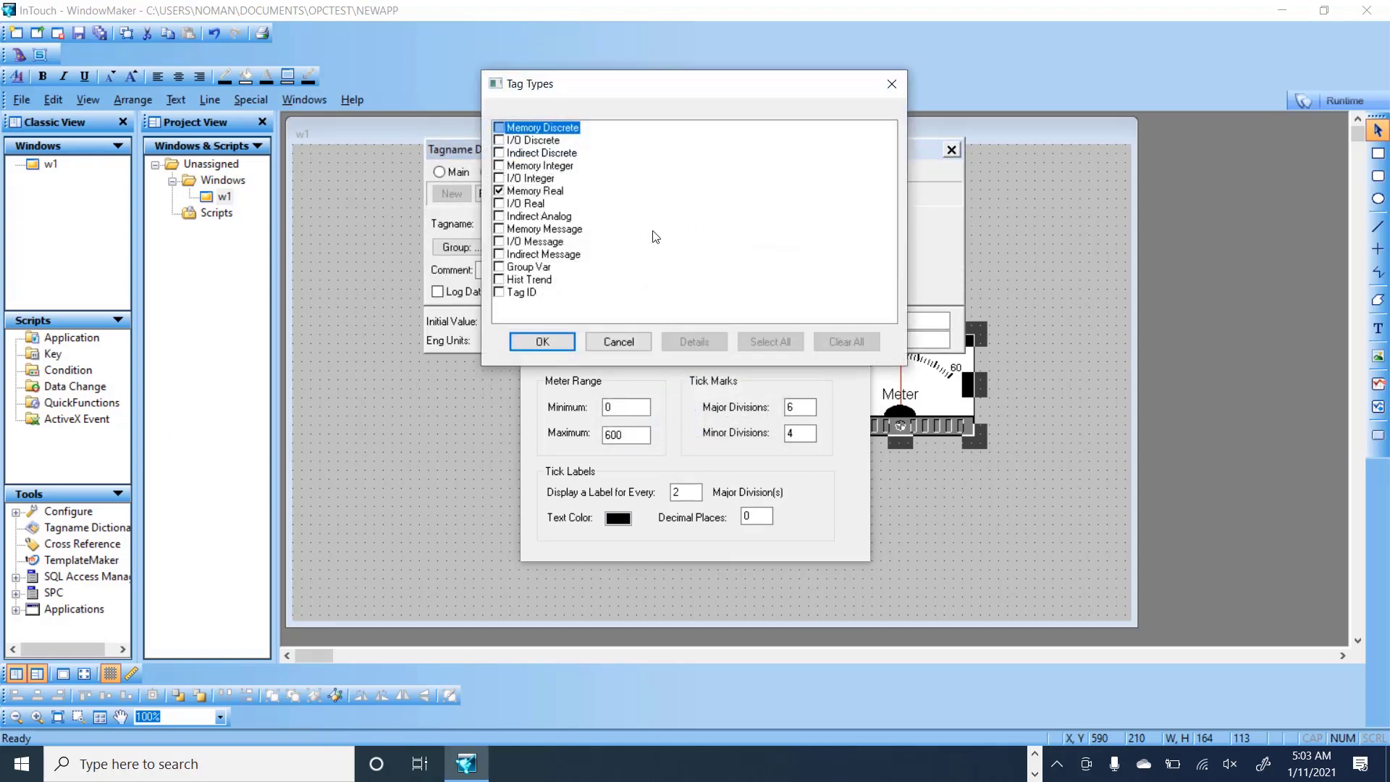
pyautogui.click(530, 180)
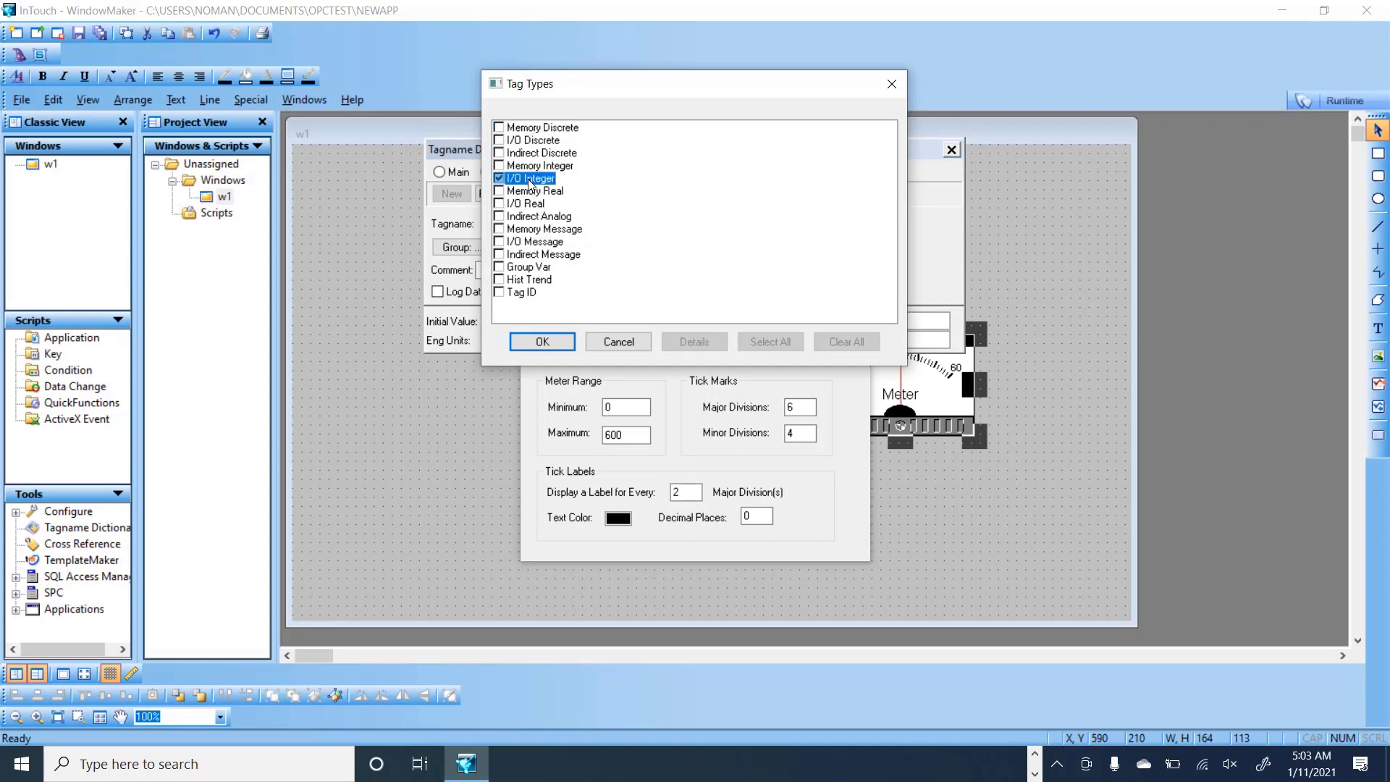
pyautogui.click(558, 346)
pyautogui.click(511, 391)
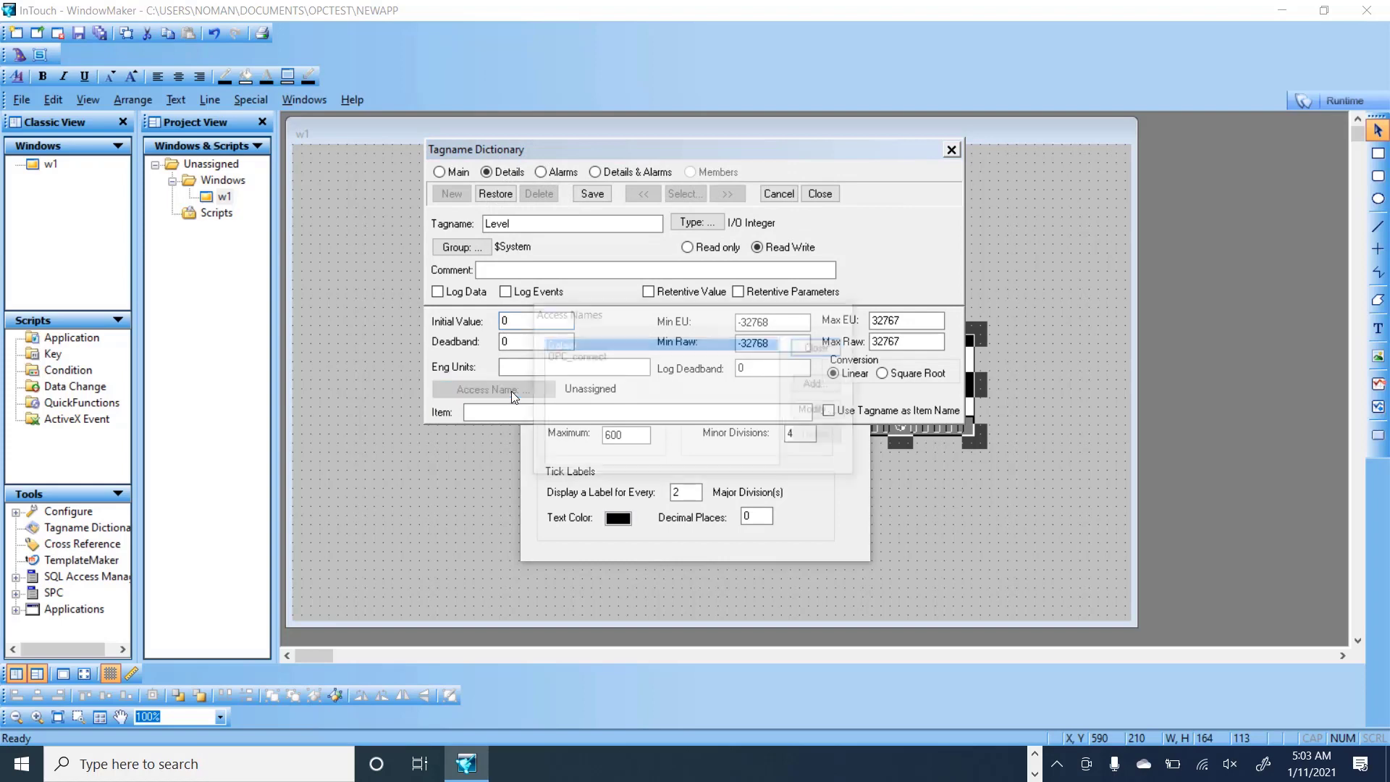
pyautogui.doubleClick(587, 357)
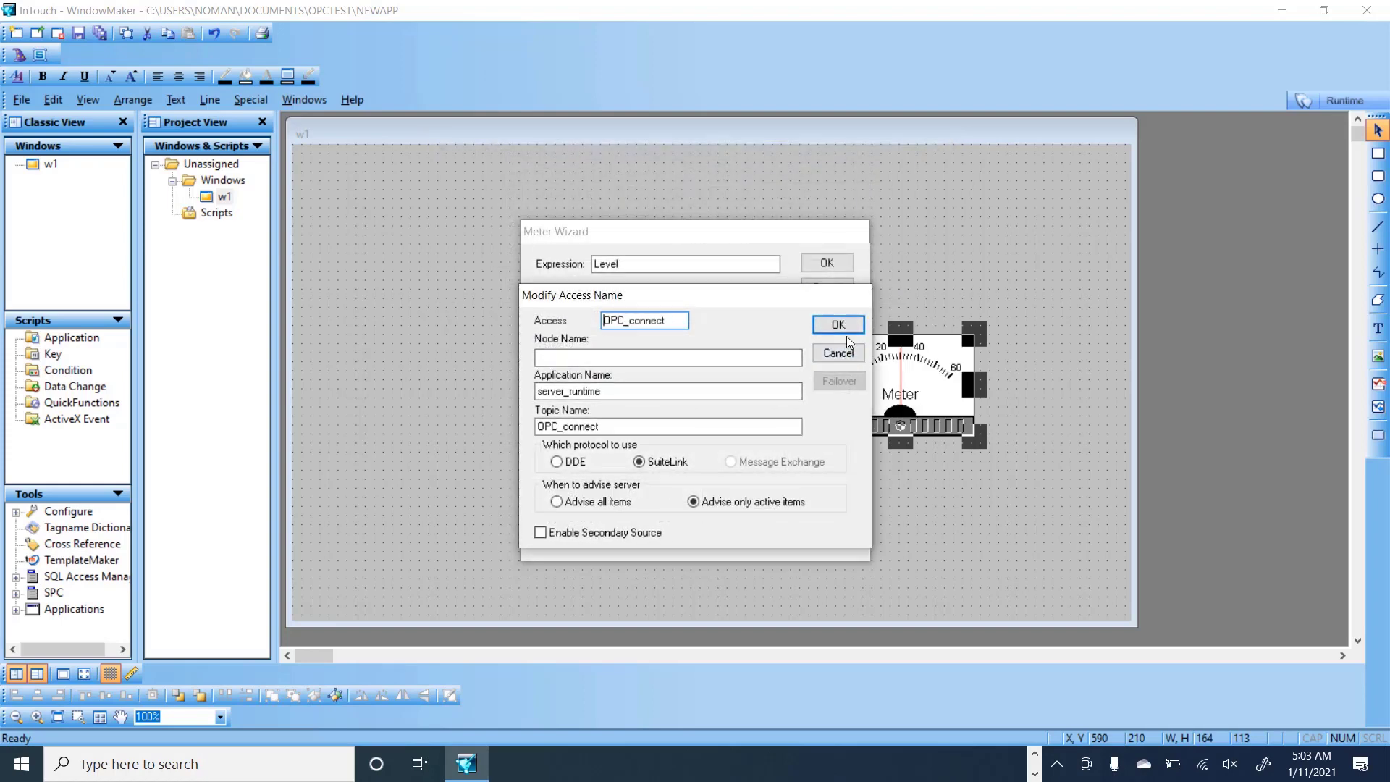
pyautogui.click(839, 326)
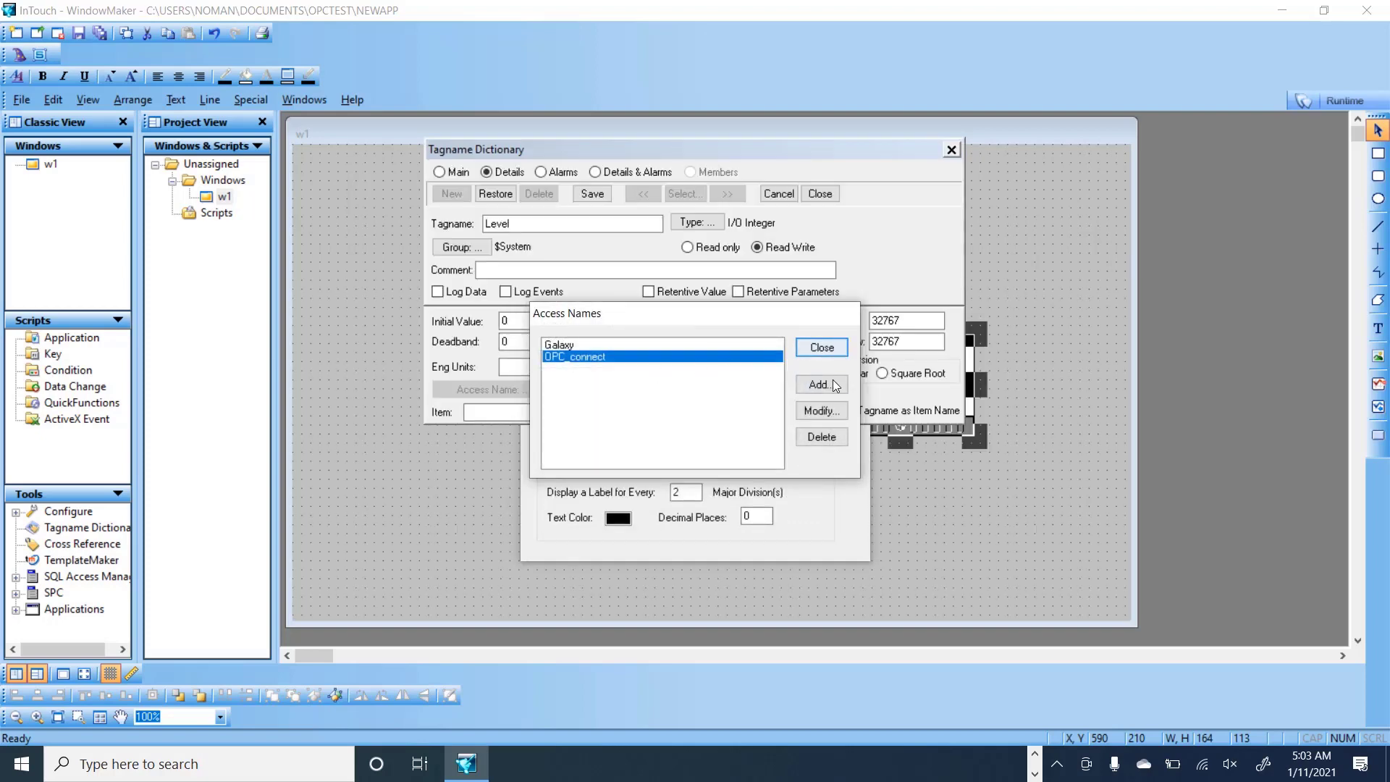
pyautogui.click(821, 348)
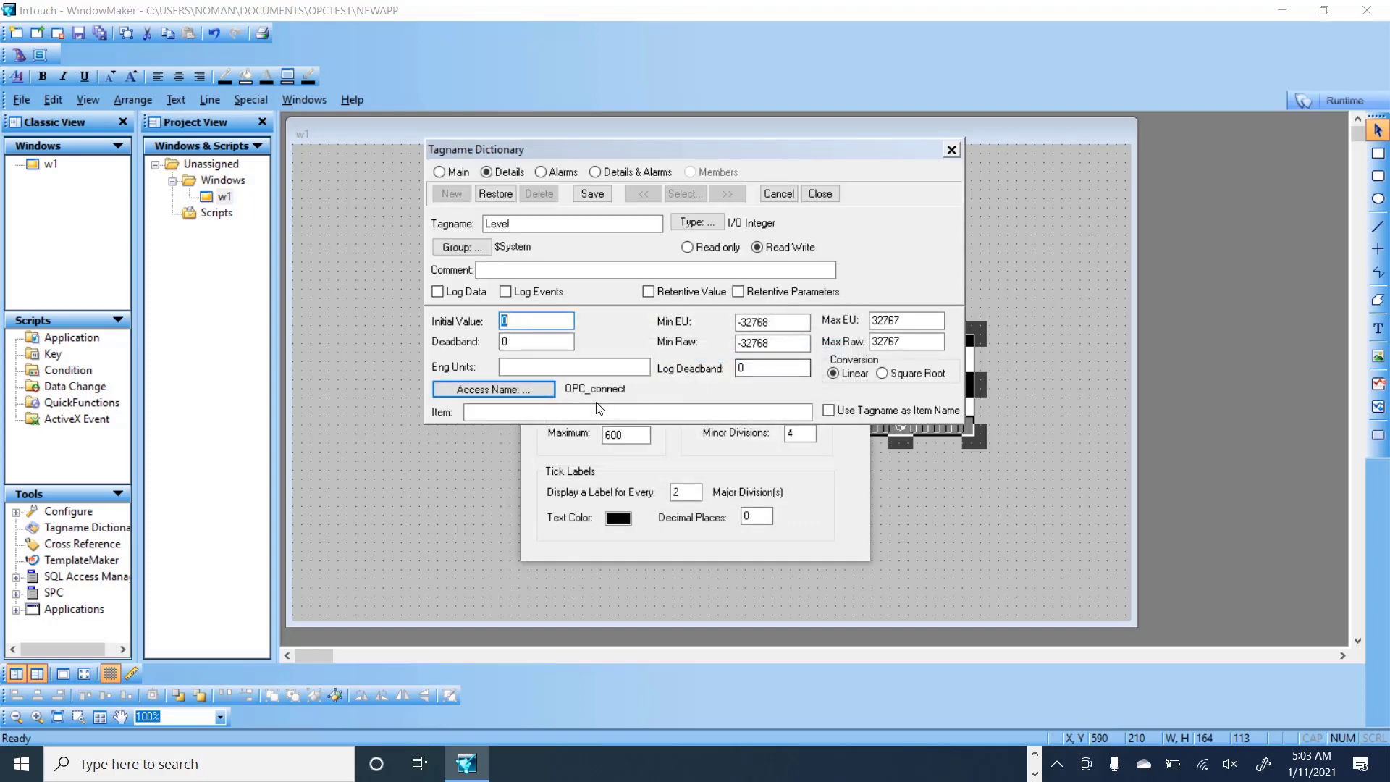
# Step: Set the Level tag's item to MW02, save the tag definition, and close the tagname dictionary
pyautogui.click(586, 412)
pyautogui.write('M')
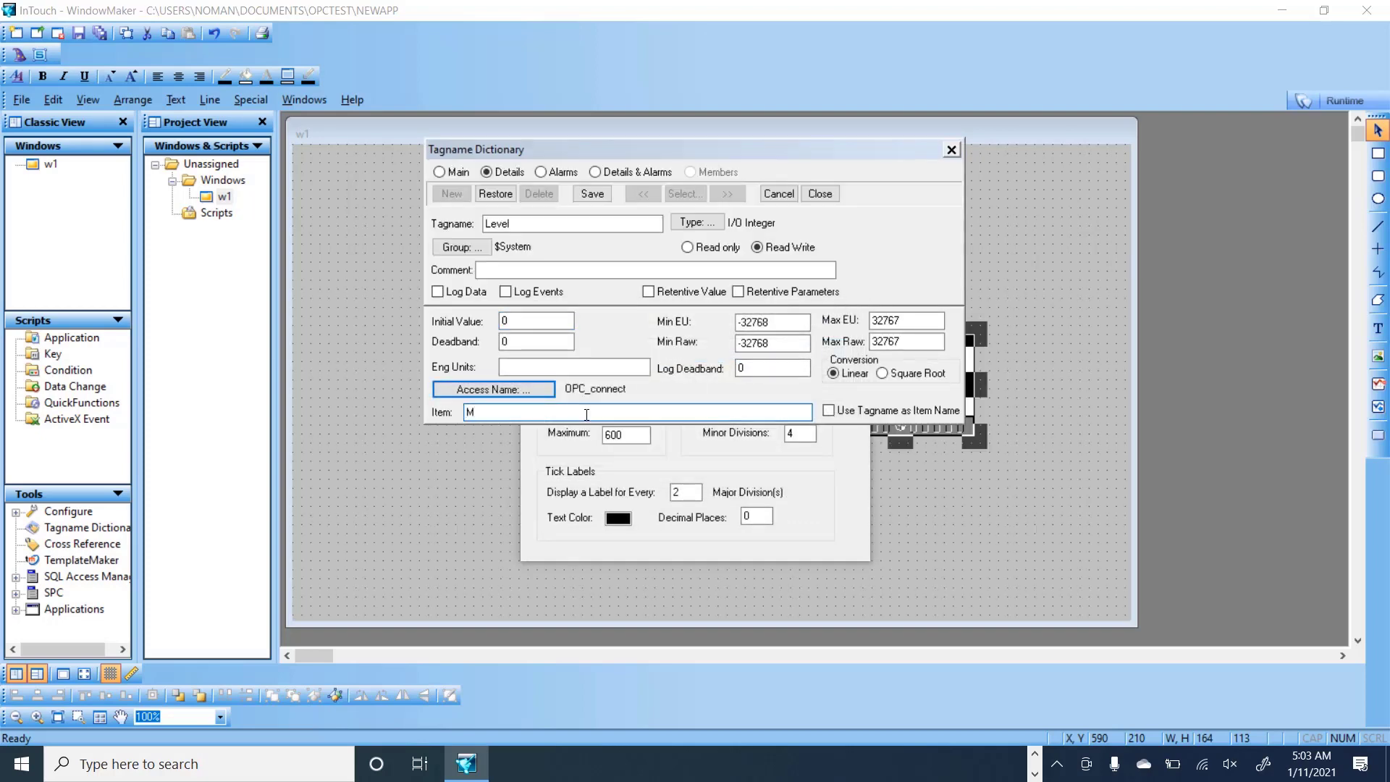
pyautogui.write('w')
pyautogui.press('BackSpace')
pyautogui.write('W002')
pyautogui.press('BackSpace')
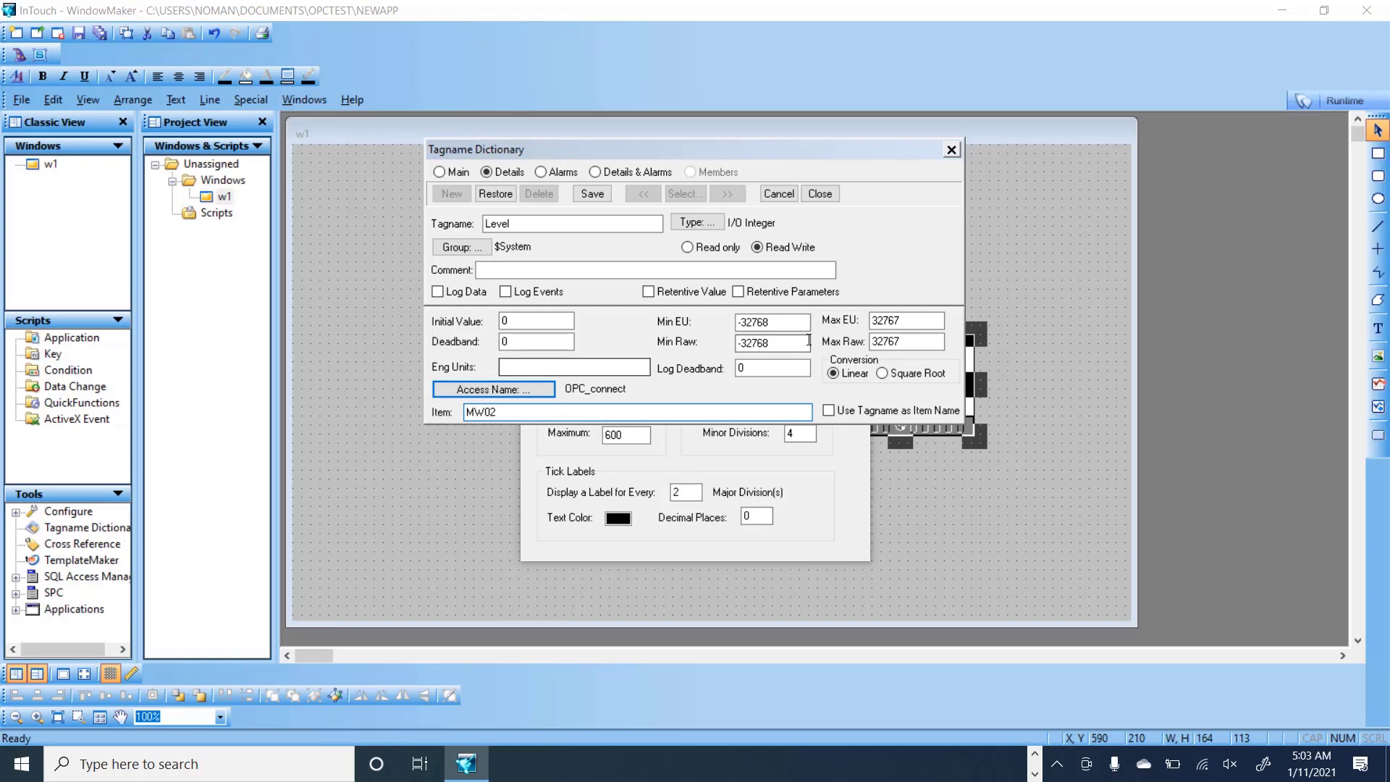
pyautogui.click(593, 193)
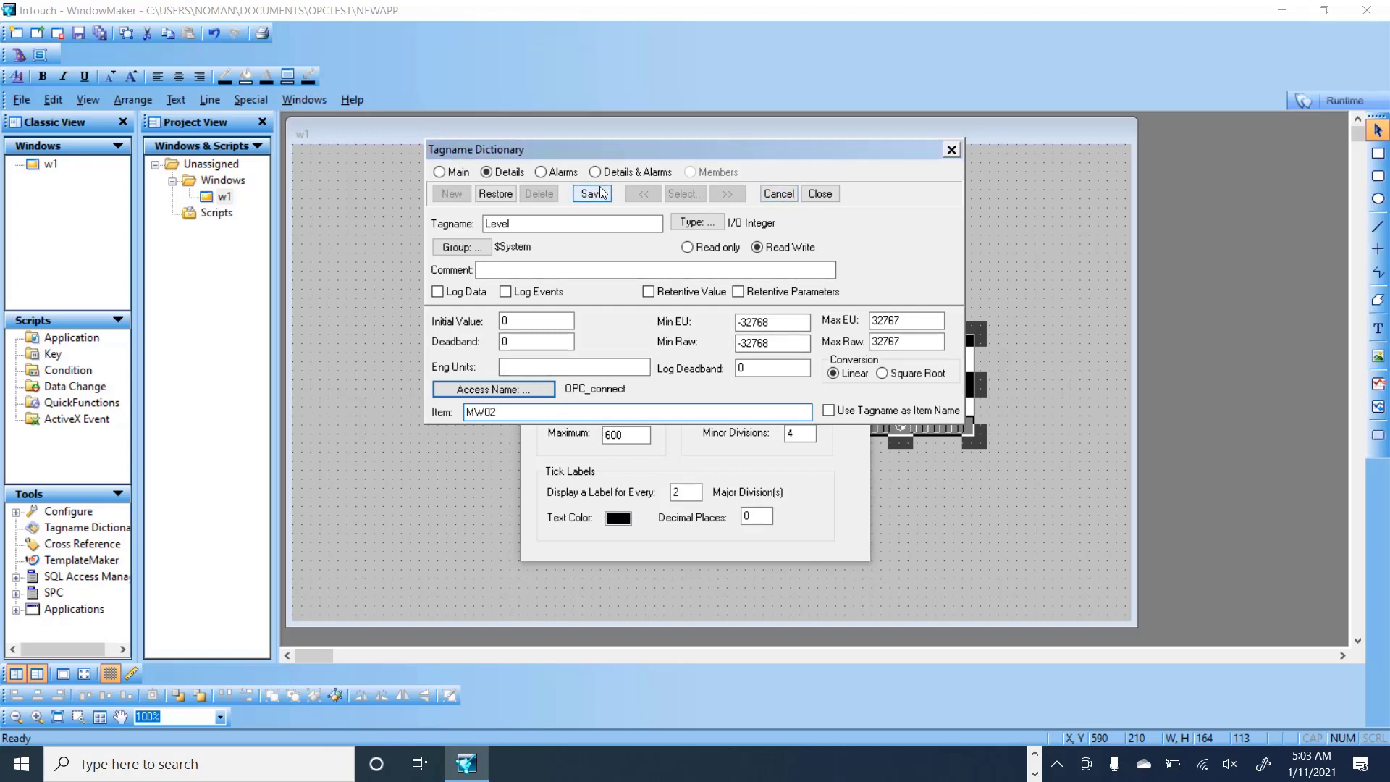
pyautogui.click(816, 194)
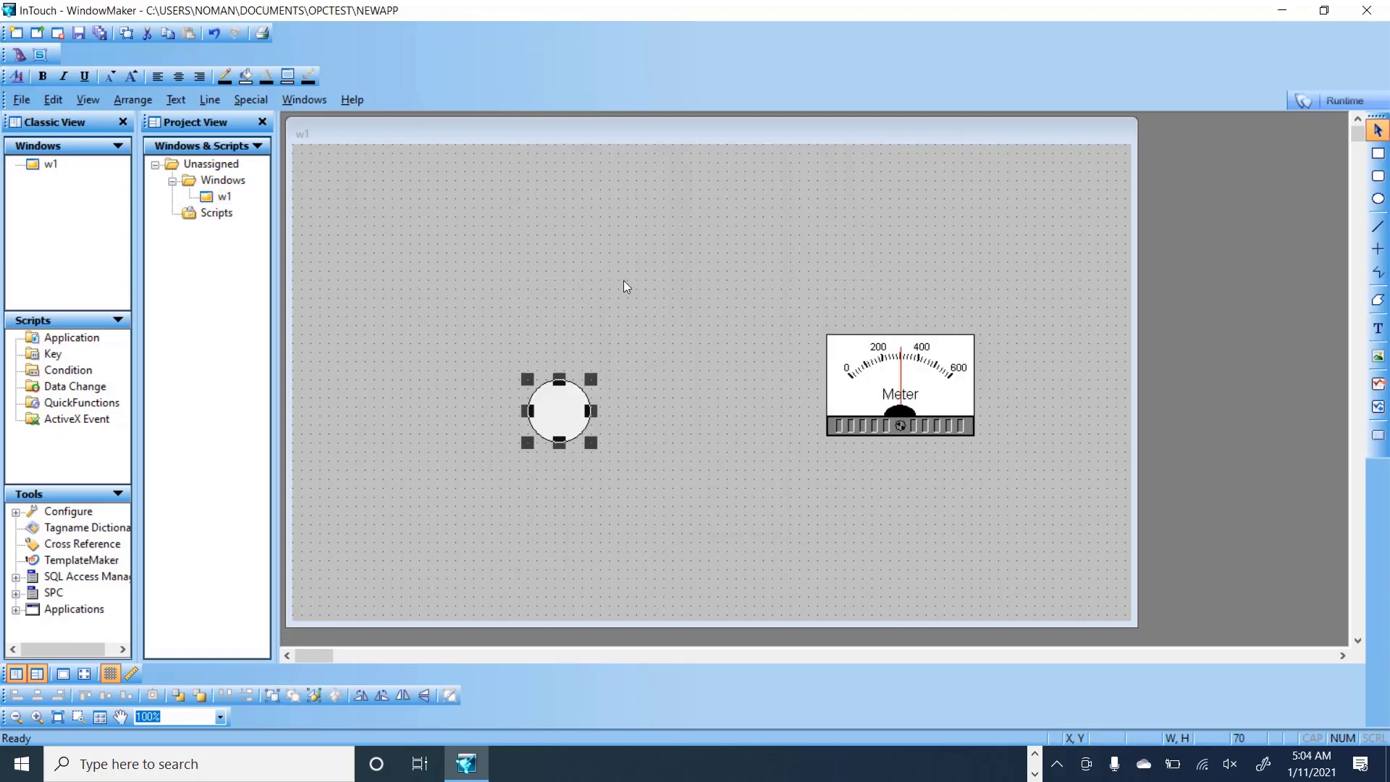
# Step: Start the application in runtime, switch to S7-PLCSIM, and move its window clear of the meter
pyautogui.click(1305, 103)
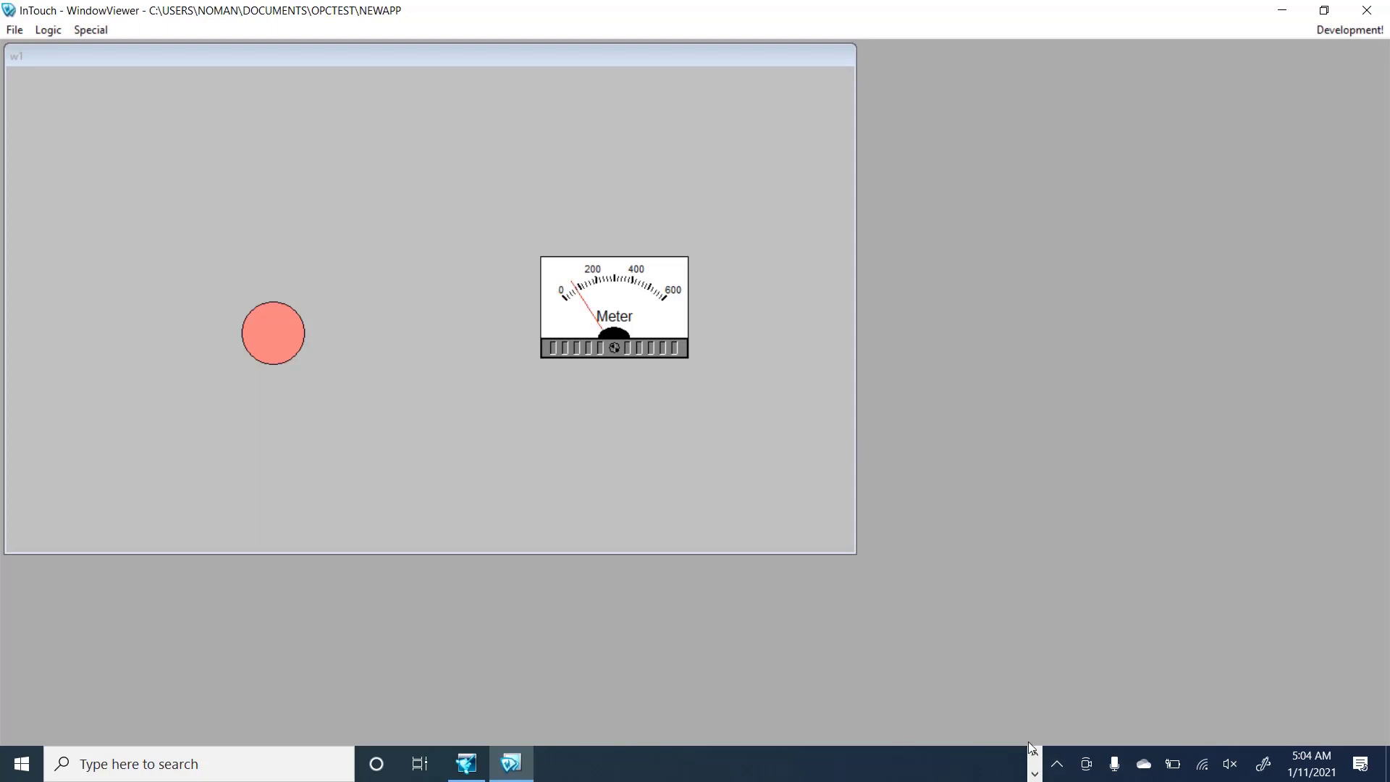
pyautogui.click(1056, 764)
pyautogui.click(1035, 754)
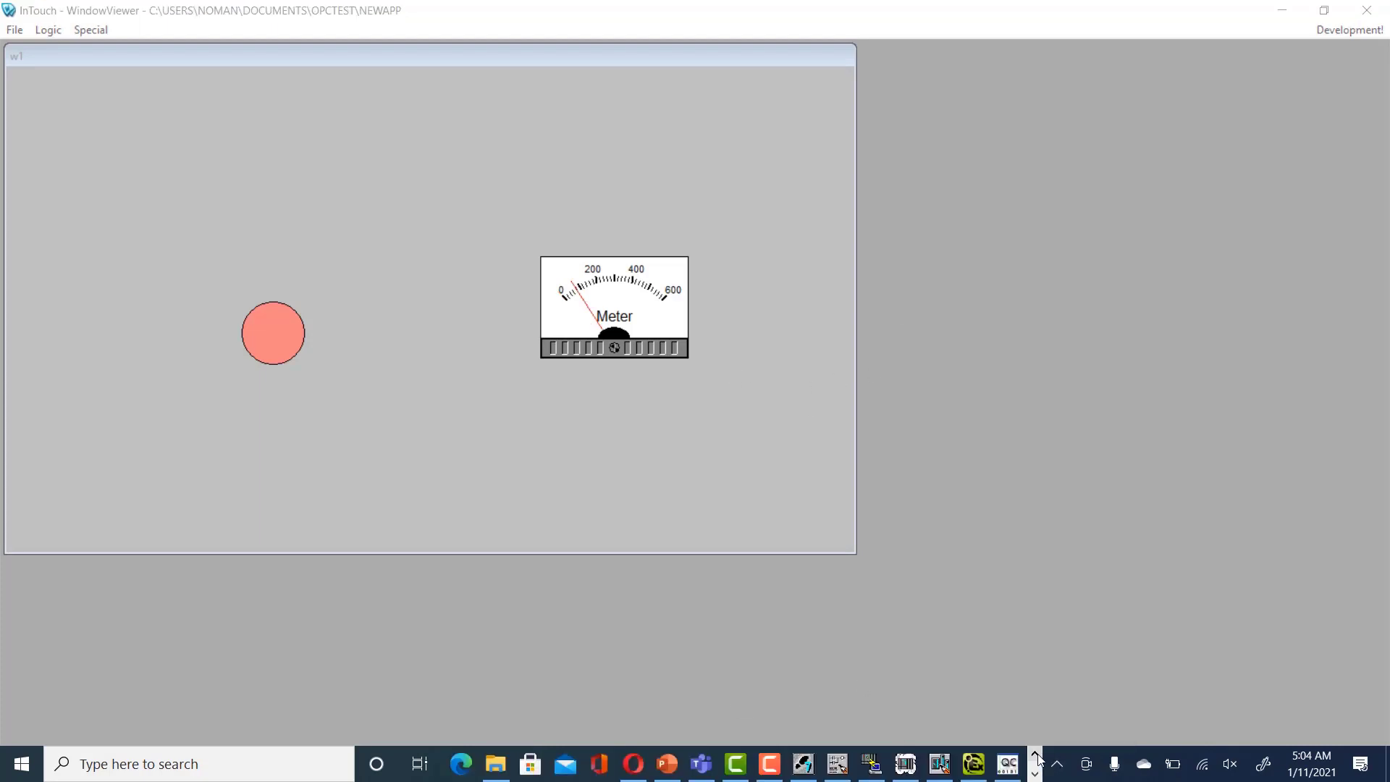
pyautogui.click(905, 764)
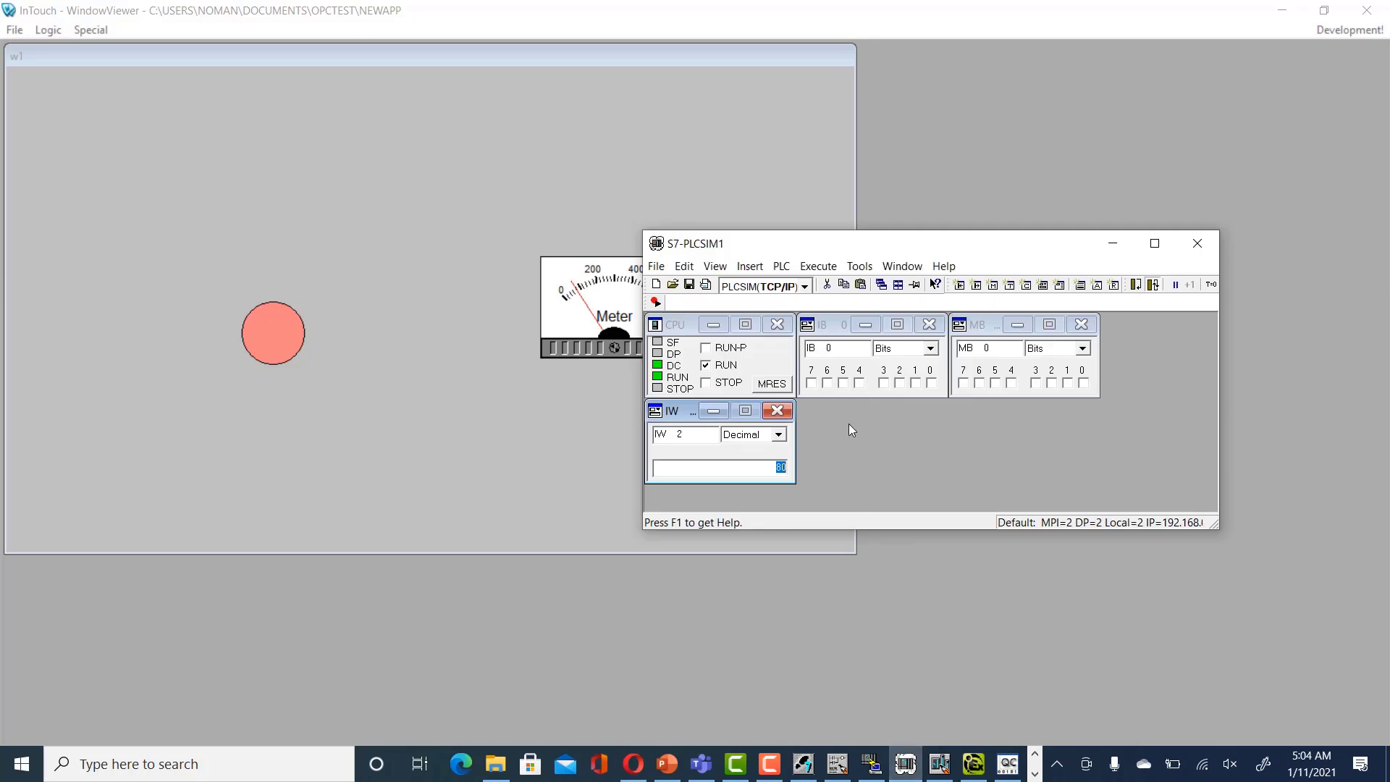
pyautogui.click(818, 265)
pyautogui.click(1010, 407)
pyautogui.moveTo(882, 252); pyautogui.dragTo(979, 313)
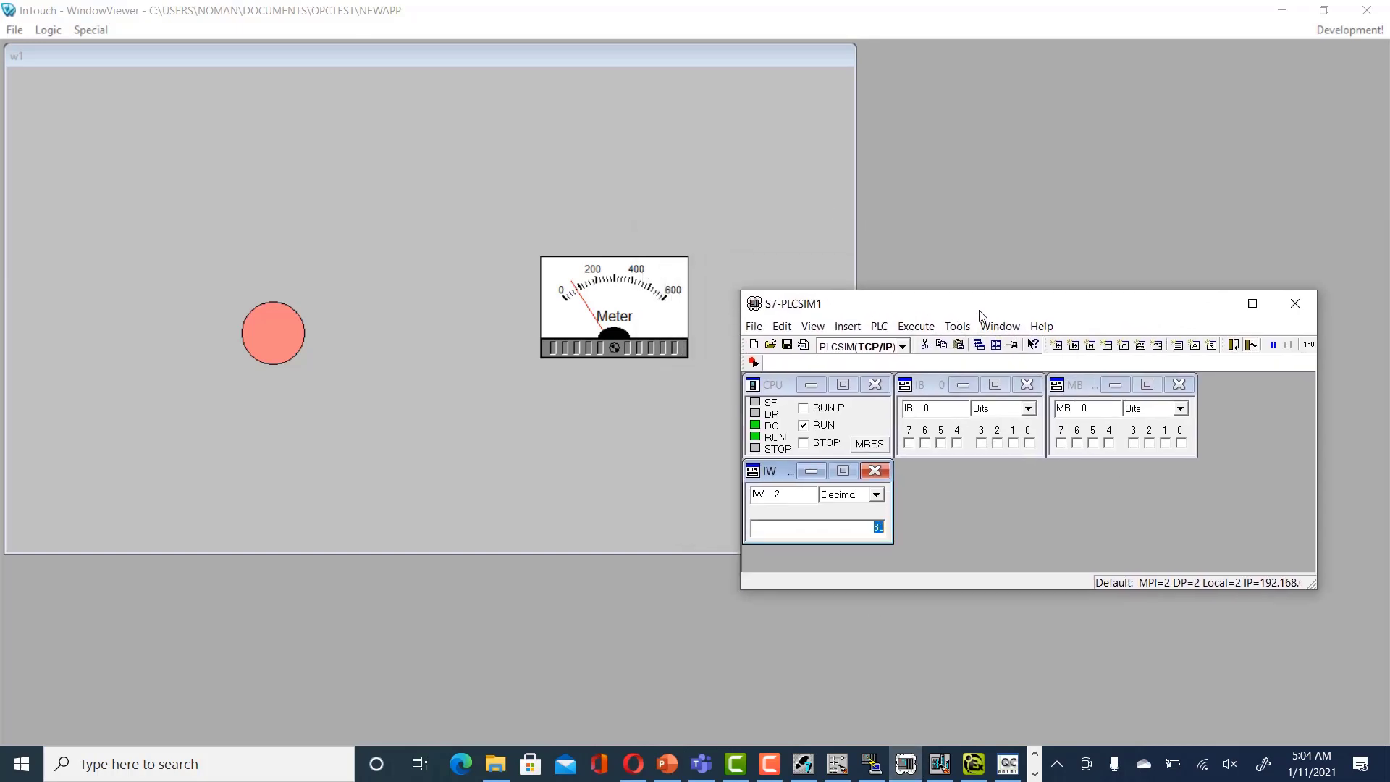
# Step: Turn on bit 0 of input byte IB 0 and set input word IW 2 to 400 in the PLC simulator
pyautogui.click(1029, 443)
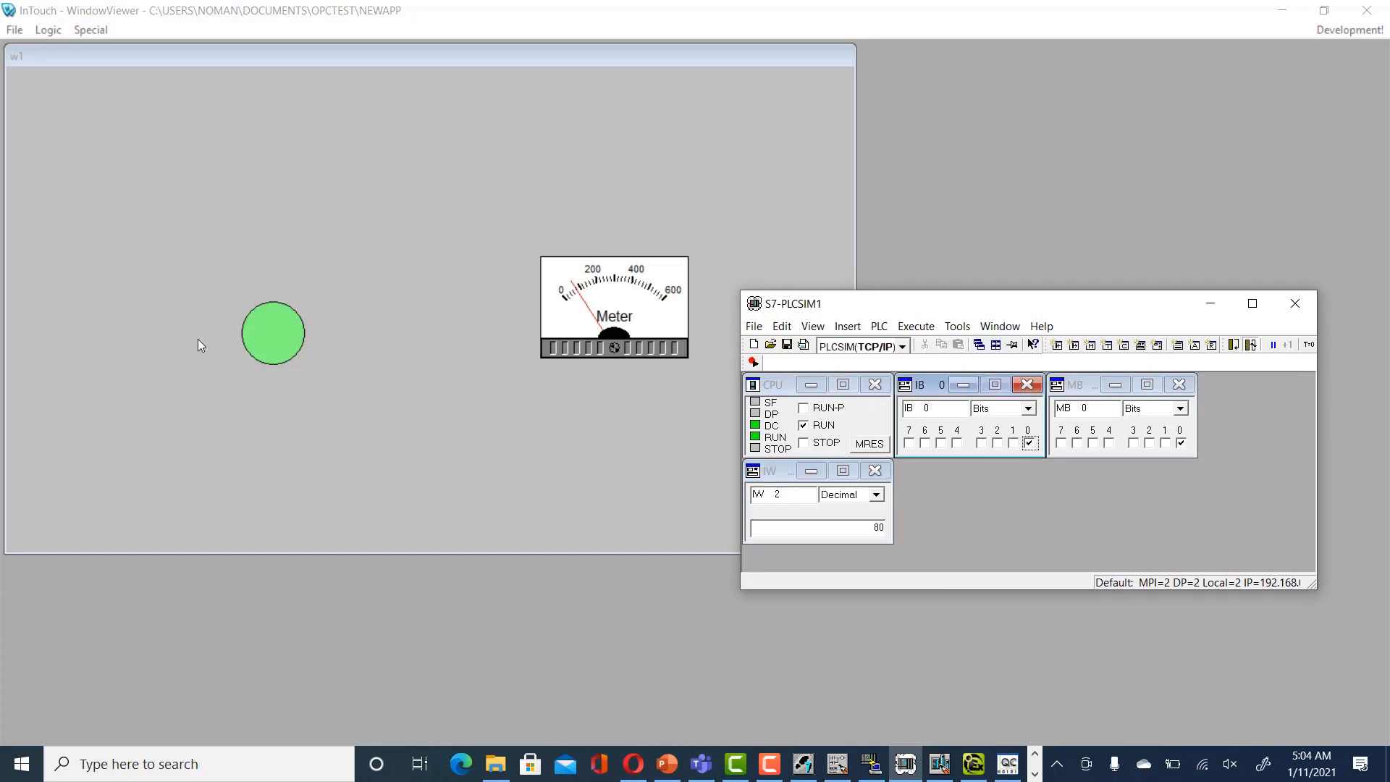
pyautogui.click(881, 527)
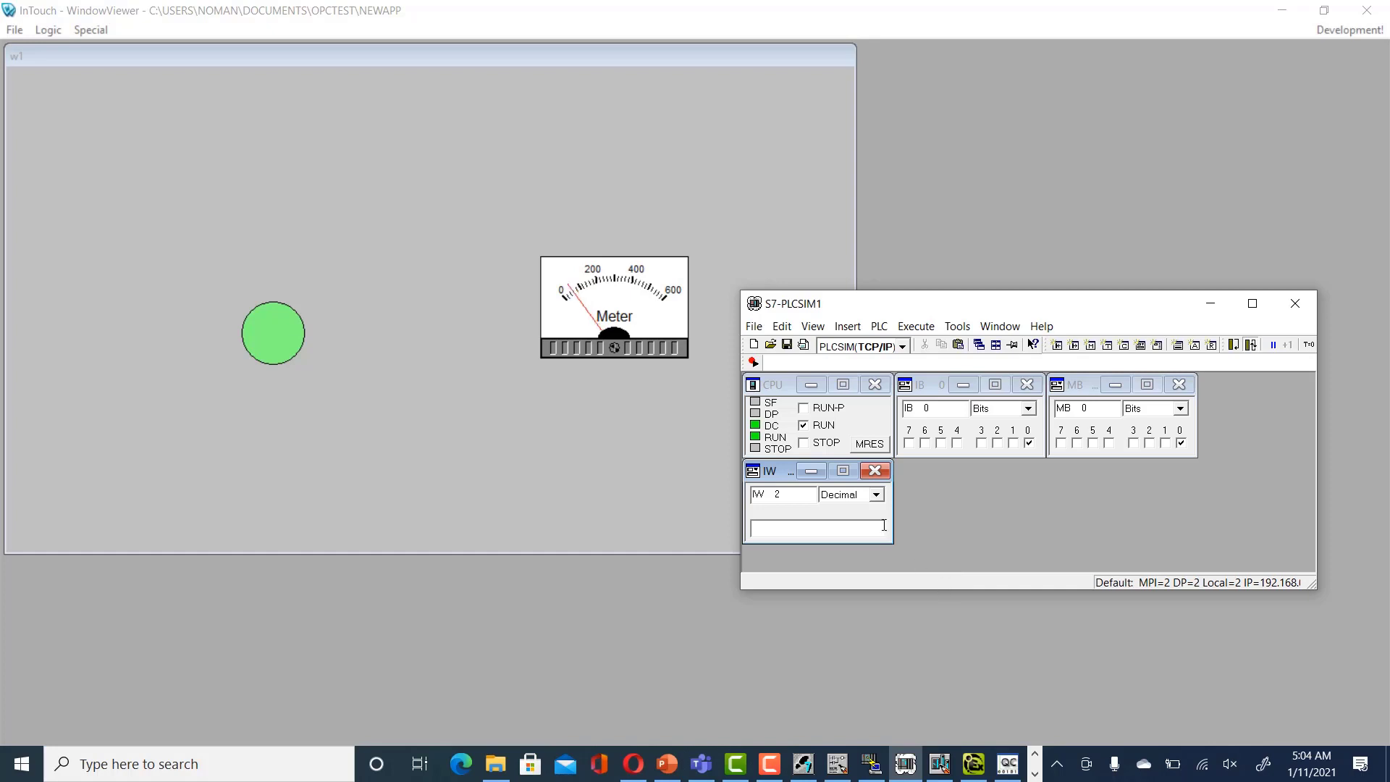
pyautogui.write('00')
pyautogui.press('Return')
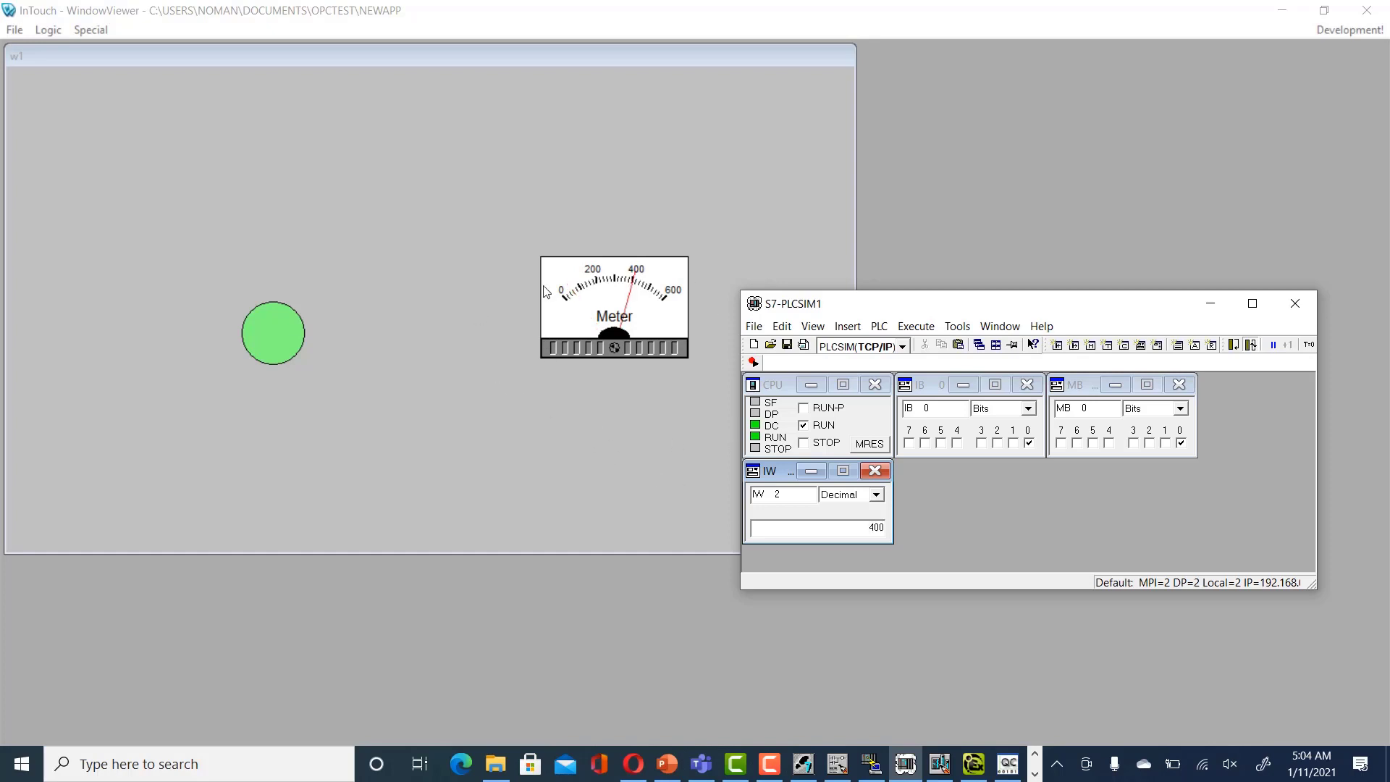